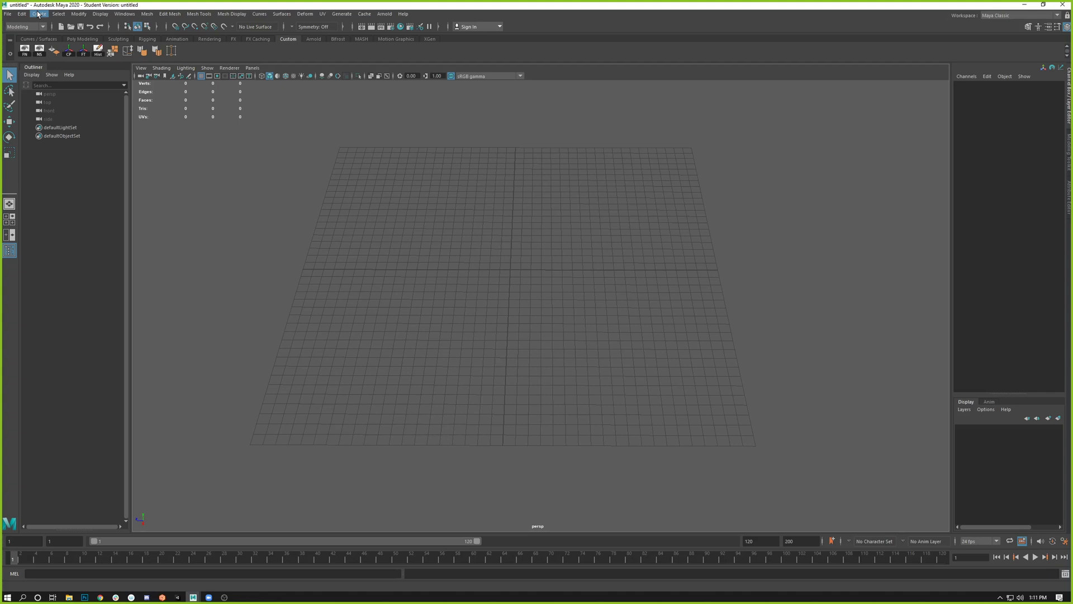
# Step: Create a polygon sphere with a radius of about 2 units on the grid
pyautogui.click(39, 14)
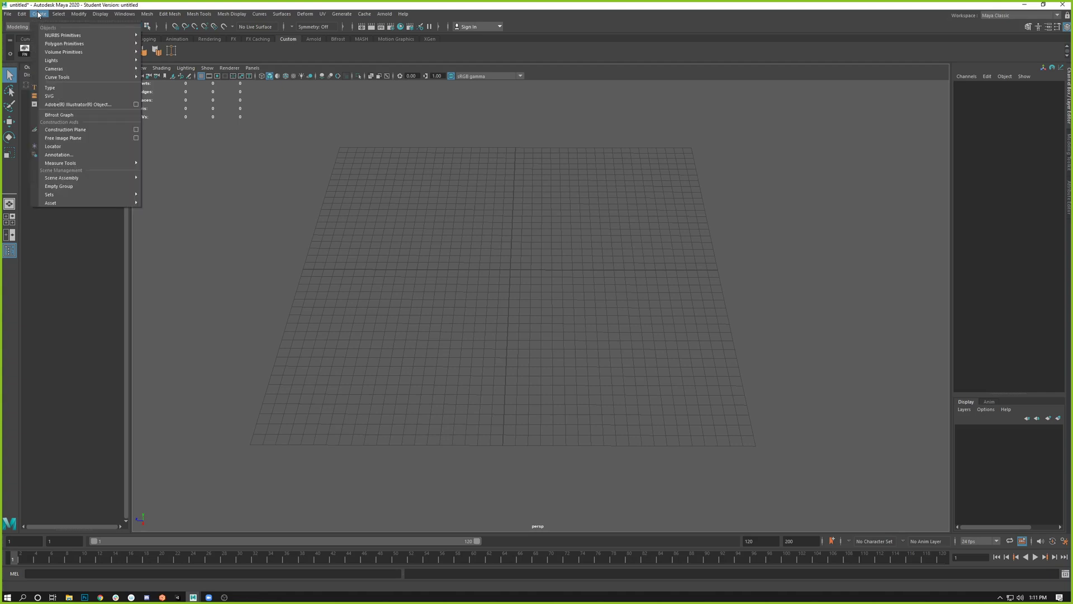
pyautogui.moveTo(52, 47)
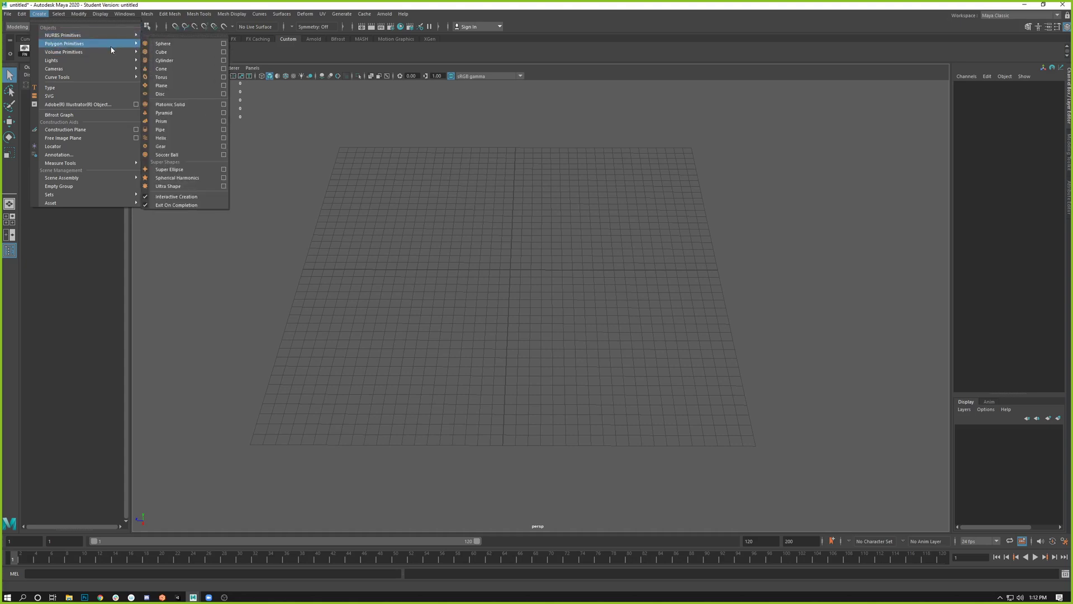
pyautogui.click(163, 44)
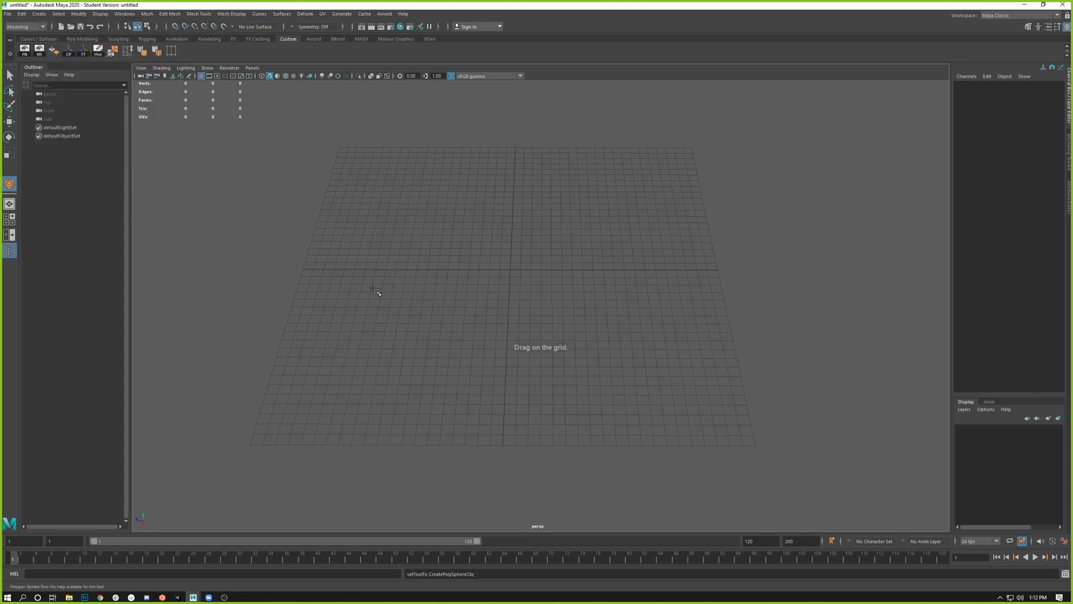
pyautogui.moveTo(371, 242); pyautogui.dragTo(385, 258)
# Step: Raise the sphere and shift it to about X 8.06, Y 2.16, Z 14
pyautogui.keyDown('alt'); pyautogui.moveTo(386, 301); pyautogui.dragTo(384, 272); pyautogui.keyUp('alt')
pyautogui.press('w')
pyautogui.moveTo(377, 224); pyautogui.dragTo(375, 203)
pyautogui.moveTo(369, 251); pyautogui.dragTo(350, 290)
pyautogui.keyDown('alt'); pyautogui.moveTo(359, 287); pyautogui.dragTo(366, 316); pyautogui.keyUp('alt')
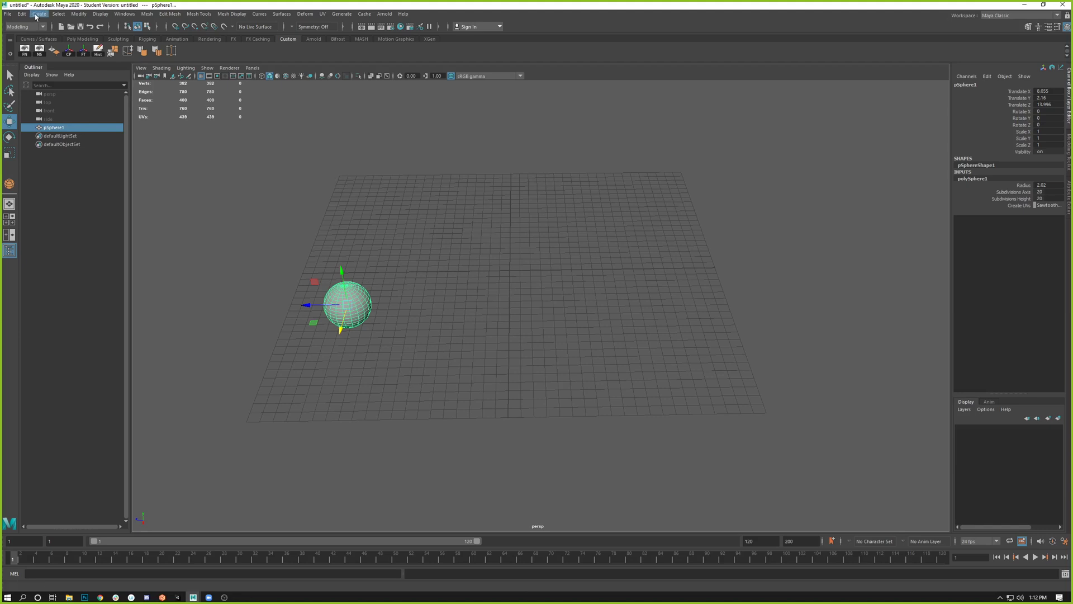
# Step: Create a polygon cube about 2.76 units high and 2.92 deep on the grid beside the sphere
pyautogui.click(37, 17)
pyautogui.moveTo(100, 43)
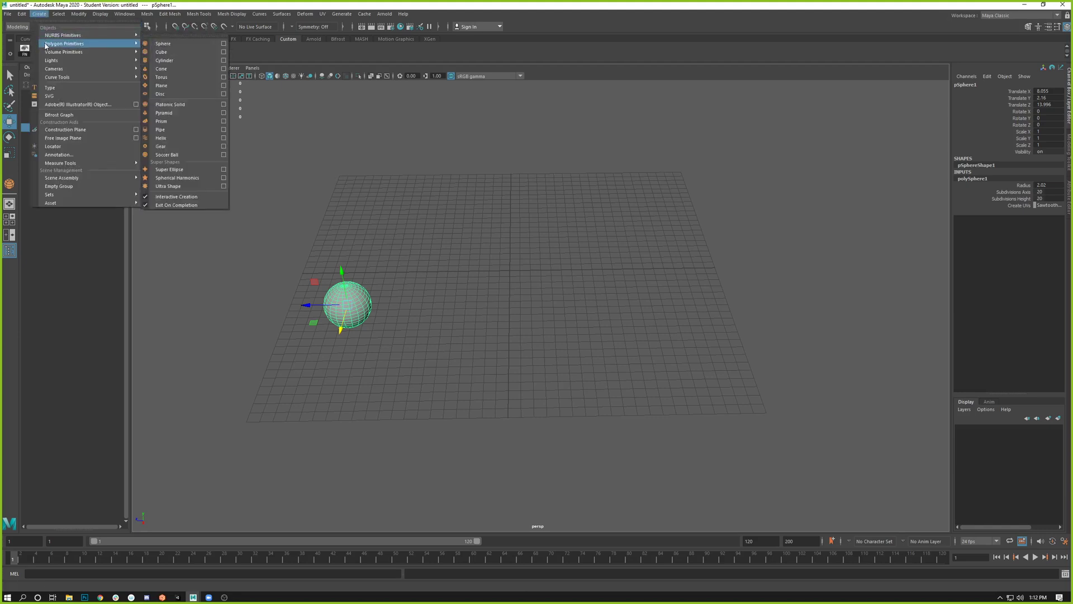
pyautogui.click(172, 55)
pyautogui.moveTo(440, 261); pyautogui.dragTo(470, 258)
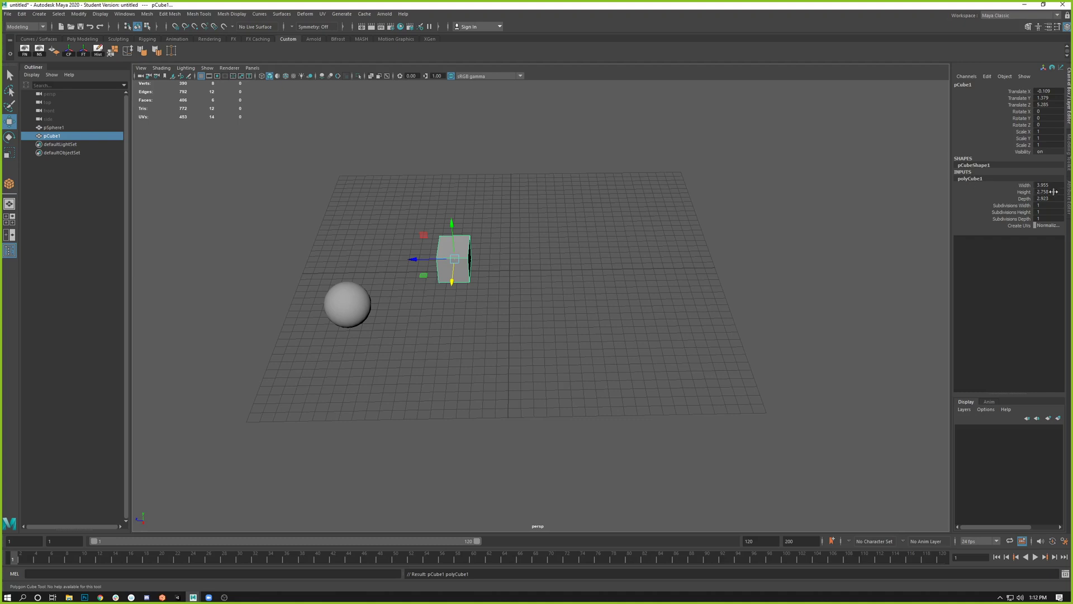
# Step: Set the cube's width, height and depth to 3
pyautogui.moveTo(1046, 185); pyautogui.dragTo(1047, 199)
pyautogui.write('3')
pyautogui.press('Return')
# Step: Move the cube next to the sphere at about X -2.9, Z 14.95
pyautogui.click(583, 277)
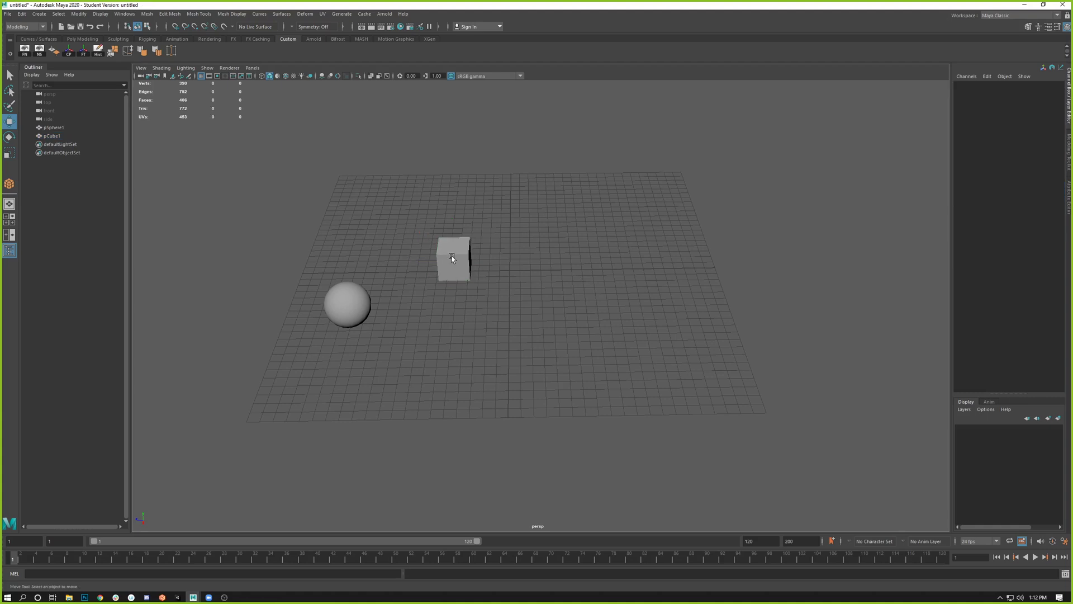
pyautogui.click(452, 260)
pyautogui.moveTo(415, 259); pyautogui.dragTo(352, 274)
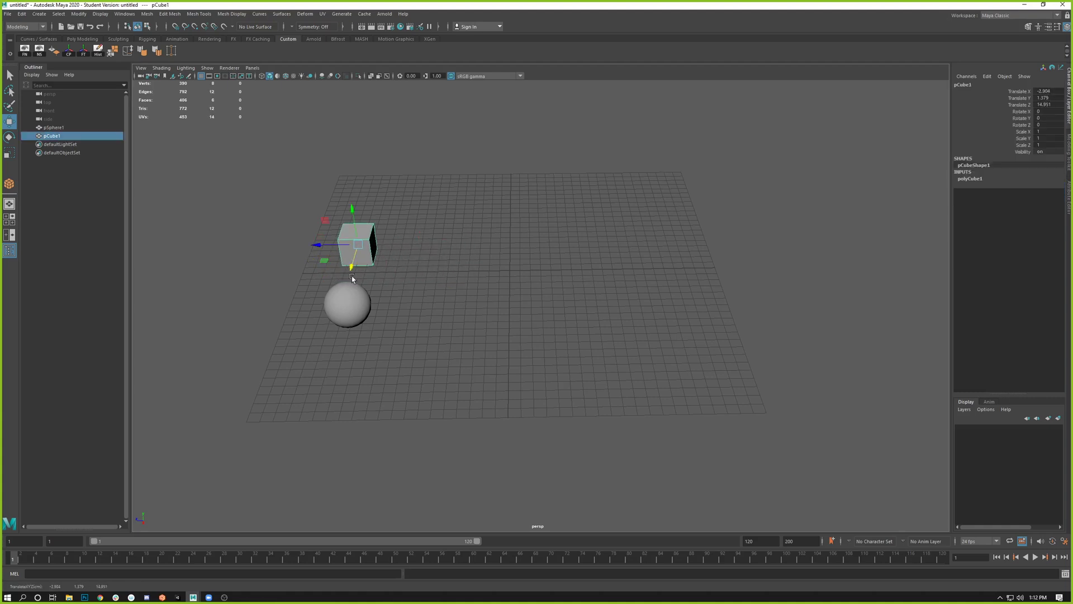
# Step: Try radii of 3 and 1.5 on the sphere
pyautogui.click(360, 308)
pyautogui.click(977, 179)
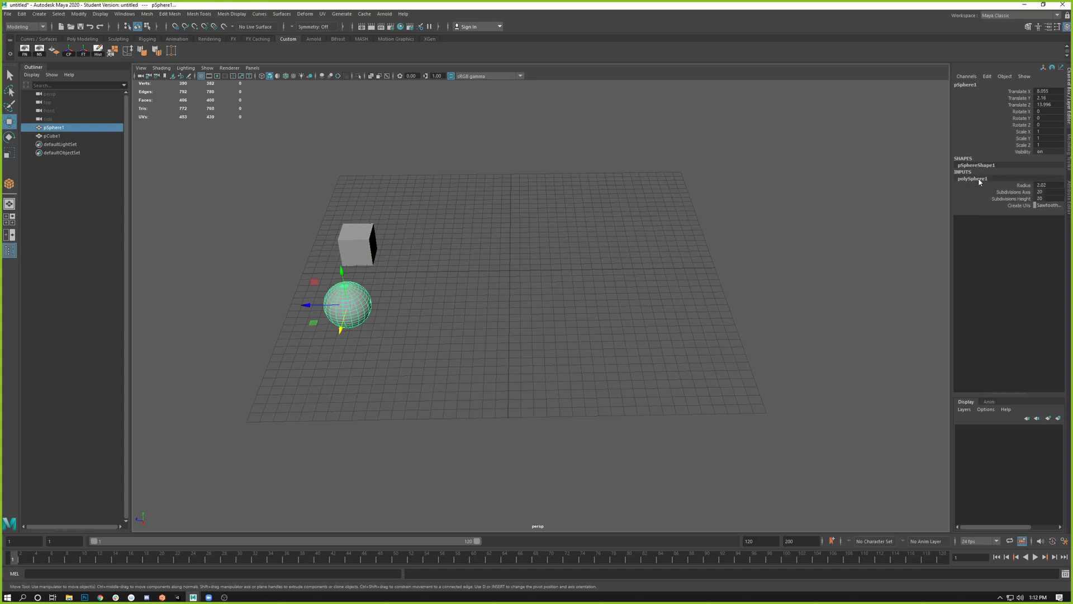
pyautogui.click(1061, 185)
pyautogui.write('3')
pyautogui.press('Return')
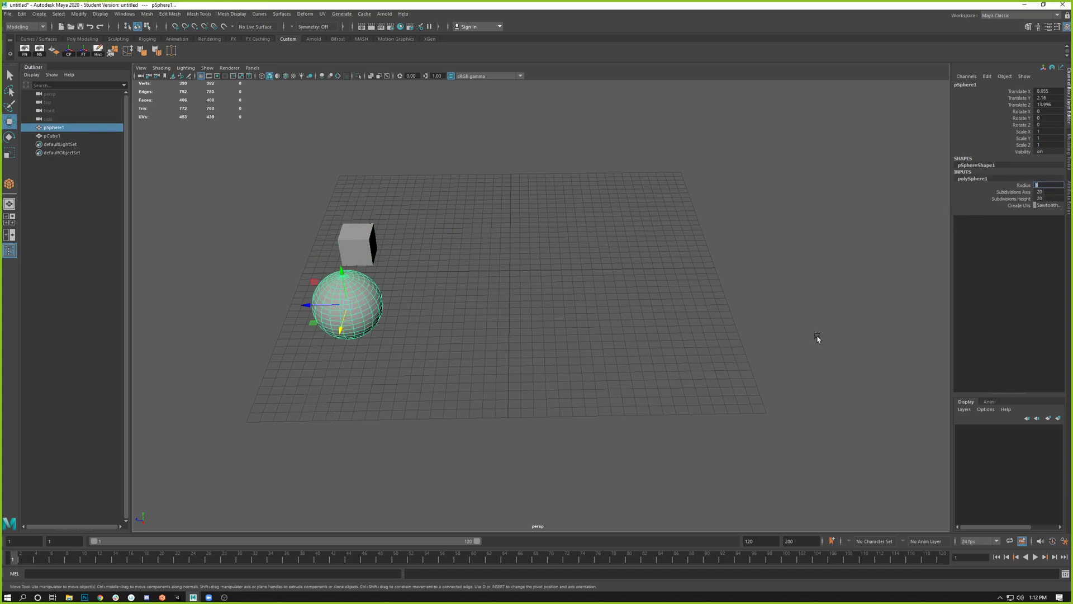
pyautogui.write('1.5')
pyautogui.press('Return')
# Step: Set the sphere's radius to 2
pyautogui.keyDown('alt'); pyautogui.moveTo(400, 311); pyautogui.dragTo(458, 288); pyautogui.keyUp('alt')
pyautogui.click(1041, 185)
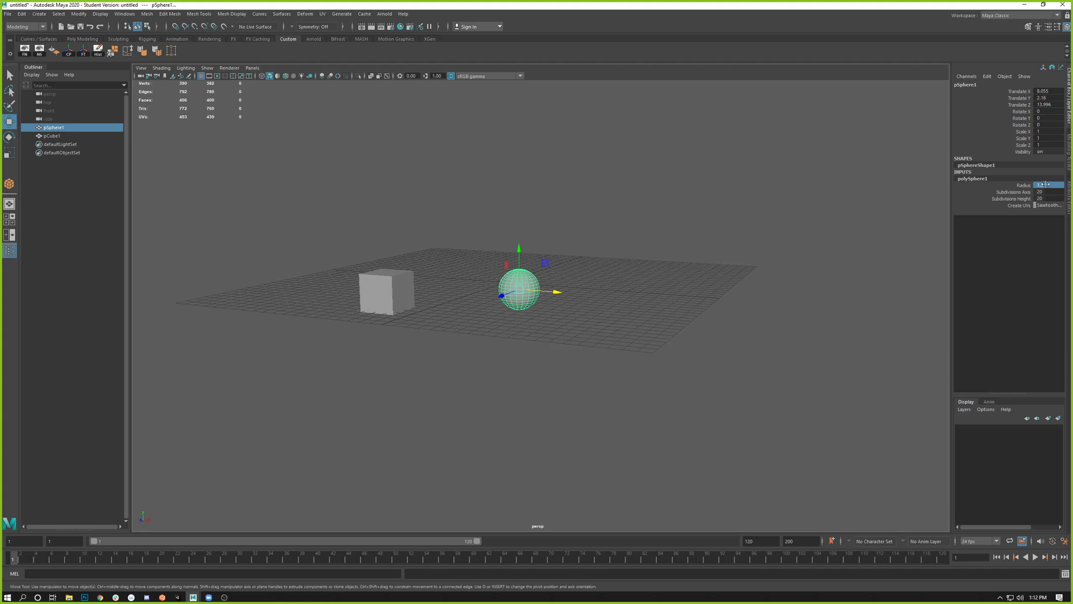
pyautogui.write('2')
pyautogui.press('Return')
# Step: Move the sphere along Z to about 15.7
pyautogui.keyDown('alt'); pyautogui.moveTo(529, 298); pyautogui.dragTo(470, 334); pyautogui.keyUp('alt')
pyautogui.moveTo(432, 370); pyautogui.dragTo(418, 386)
pyautogui.keyDown('alt'); pyautogui.moveTo(439, 379); pyautogui.dragTo(385, 359); pyautogui.keyUp('alt')
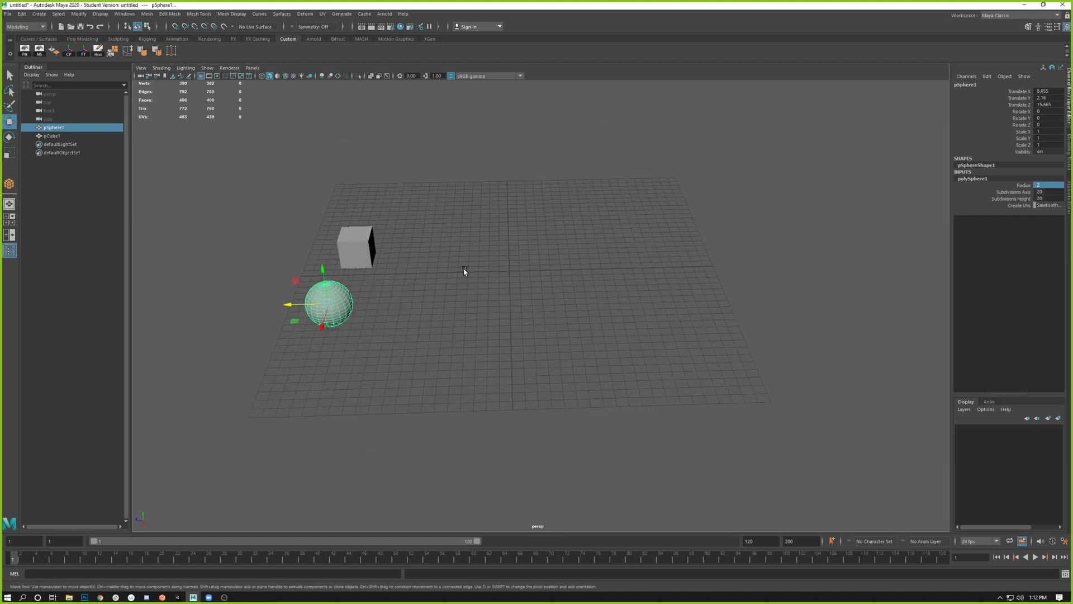
# Step: Raise the cube to about Y 1.53 in the front view so its base sits on the grid line
pyautogui.press('space')
pyautogui.press('space')
pyautogui.scroll(2, 544, 366)
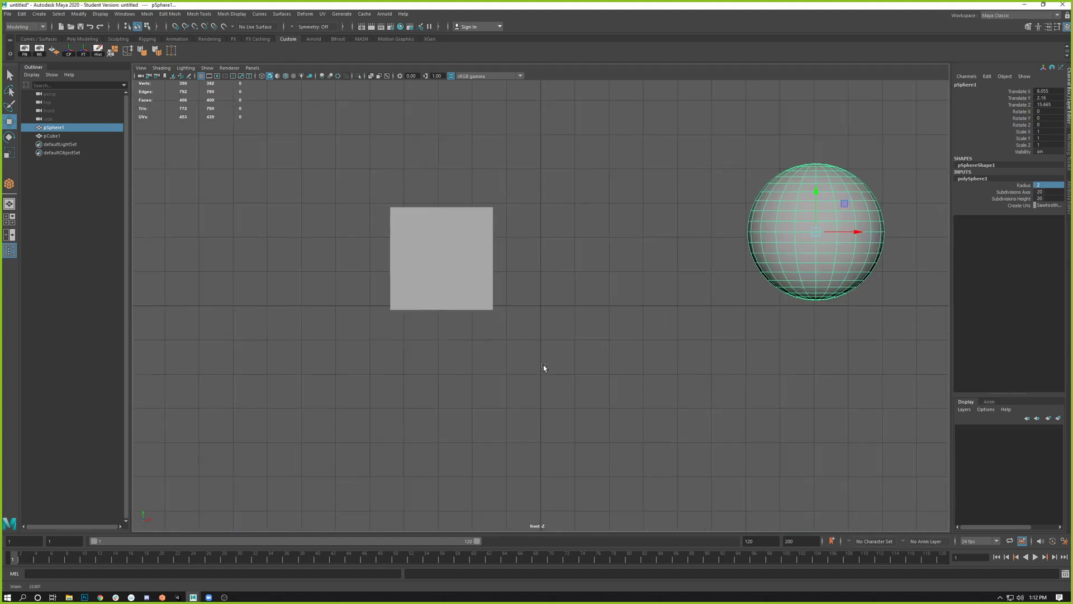
pyautogui.click(446, 230)
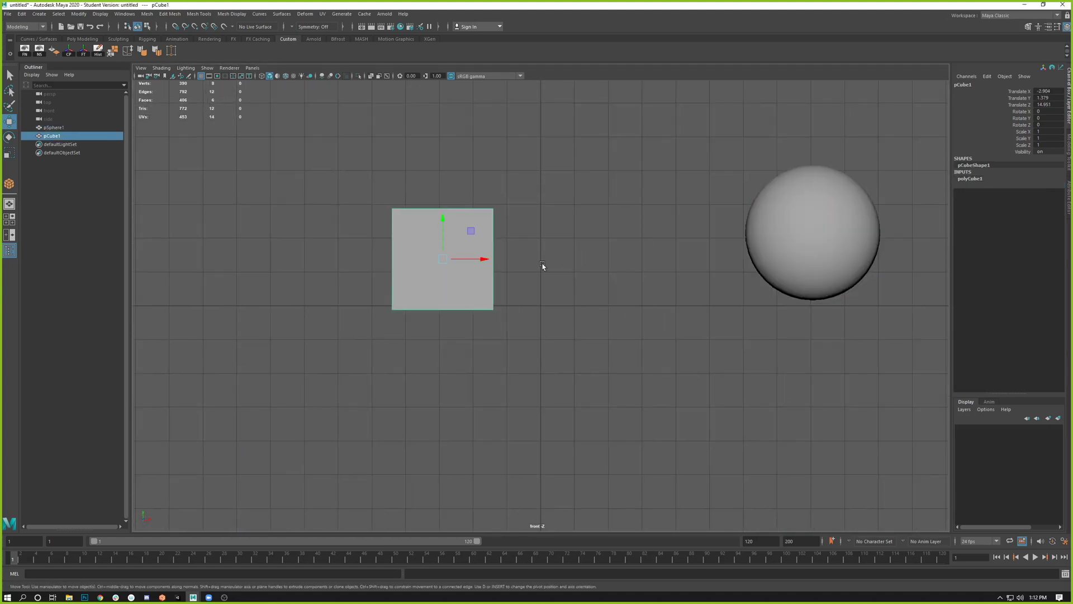
pyautogui.moveTo(442, 217); pyautogui.dragTo(447, 211)
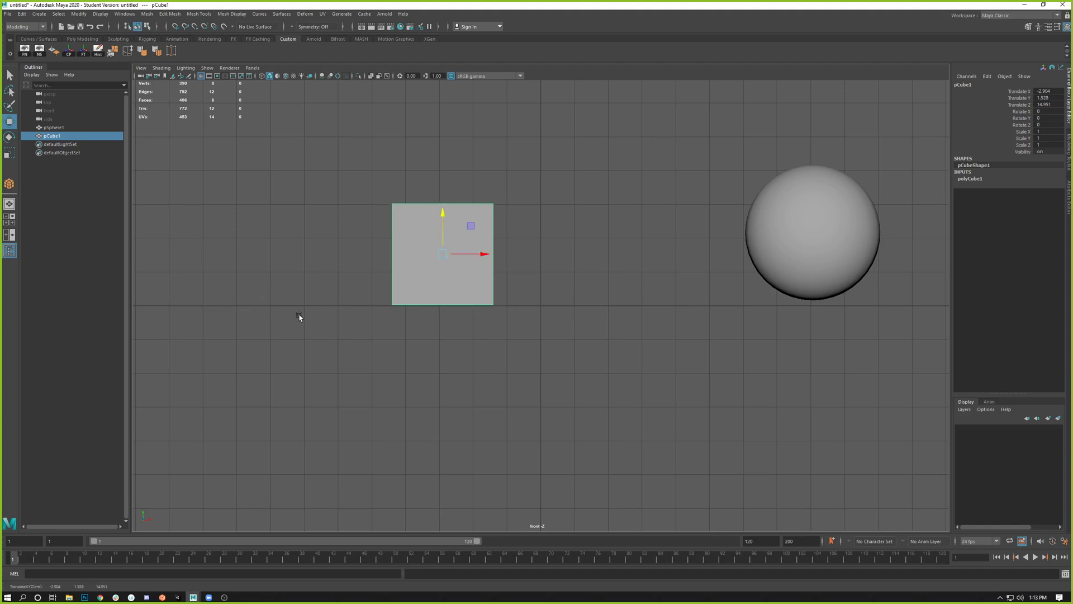
# Step: Lower the sphere to about Y 2 so it rests on the grid line, and return to the perspective view
pyautogui.click(806, 229)
pyautogui.moveTo(814, 195); pyautogui.dragTo(813, 199)
pyautogui.press('space')
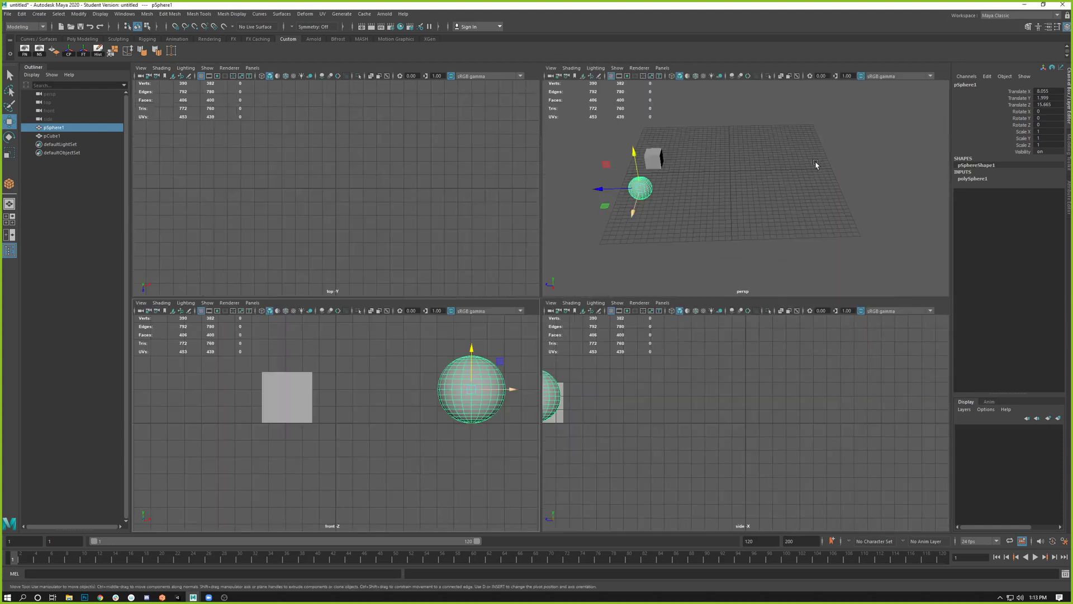
pyautogui.press('space')
# Step: Select the cube and the sphere and align both at Z 15 in the top view
pyautogui.click(345, 236)
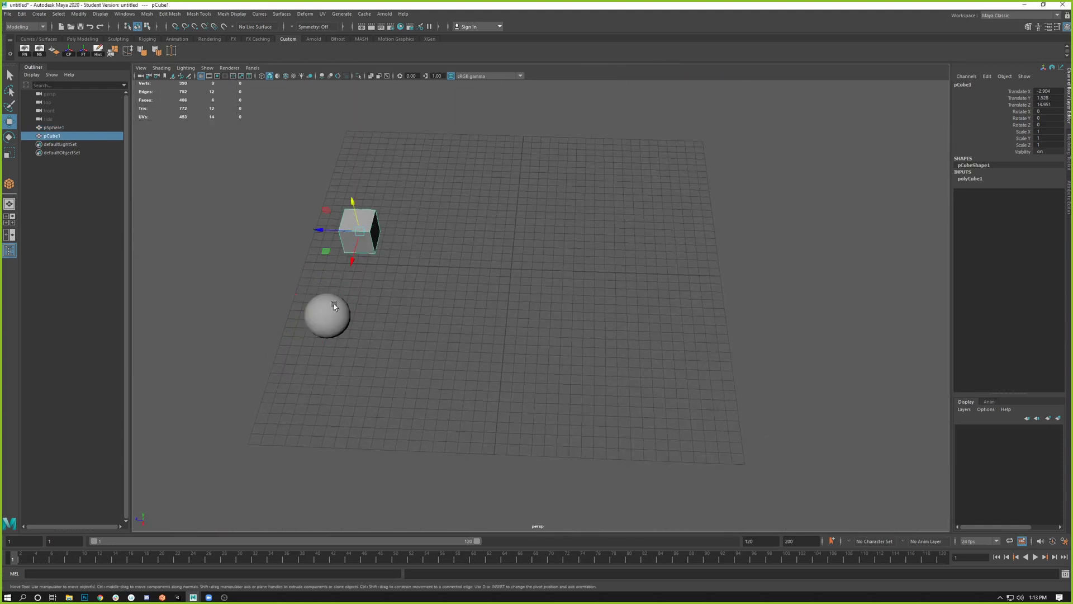
pyautogui.keyDown('shift'); pyautogui.click(326, 327); pyautogui.keyUp('shift')
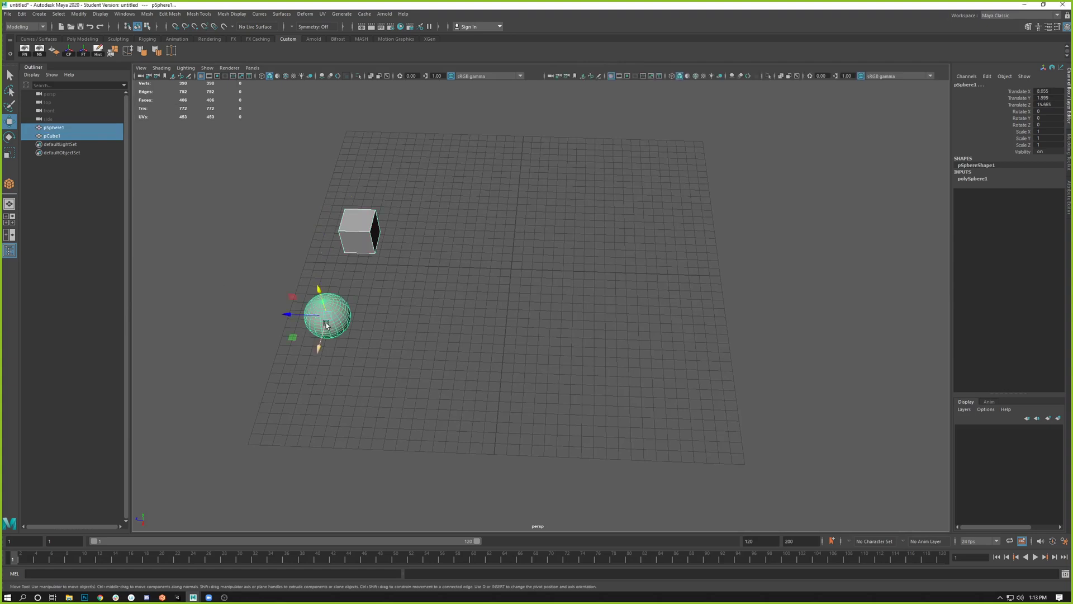
pyautogui.press('space')
pyautogui.press('space')
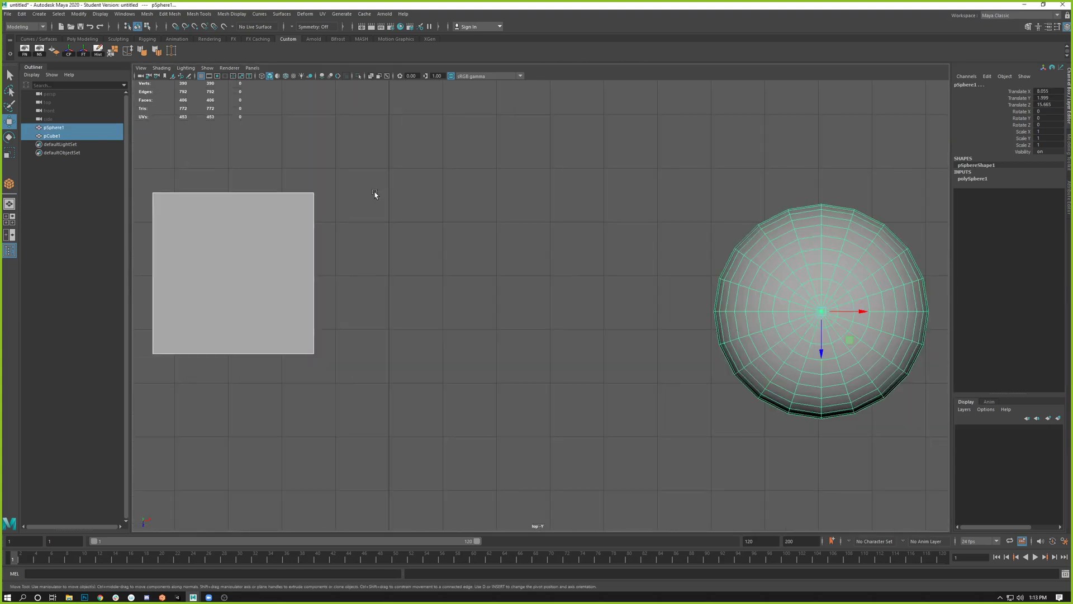
pyautogui.scroll(-4, 467, 289)
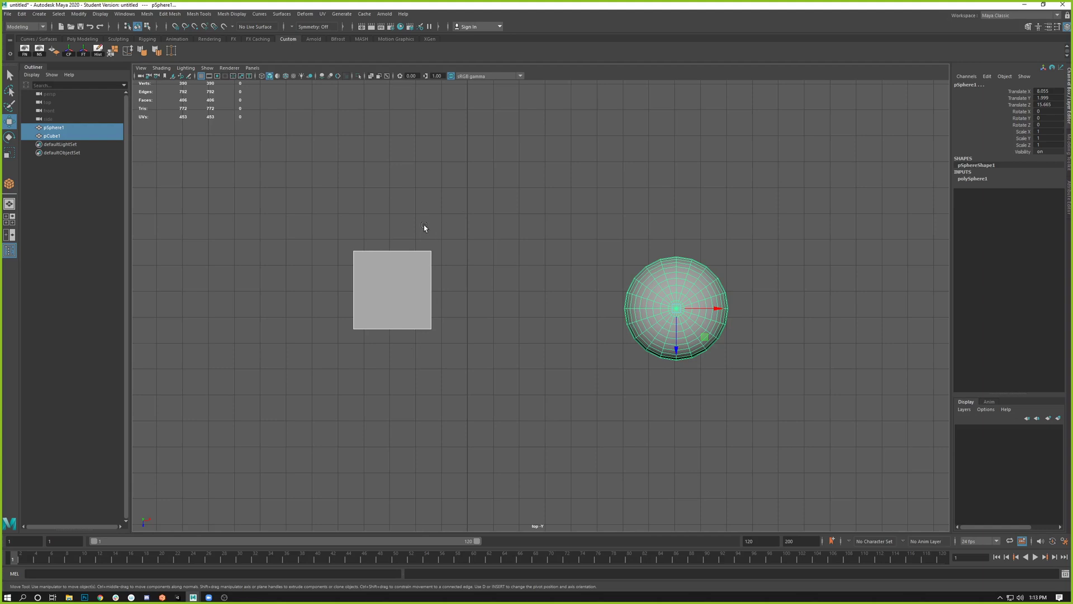
pyautogui.moveTo(357, 226); pyautogui.dragTo(427, 342)
pyautogui.moveTo(655, 267); pyautogui.dragTo(672, 306)
pyautogui.moveTo(675, 348); pyautogui.dragTo(656, 301)
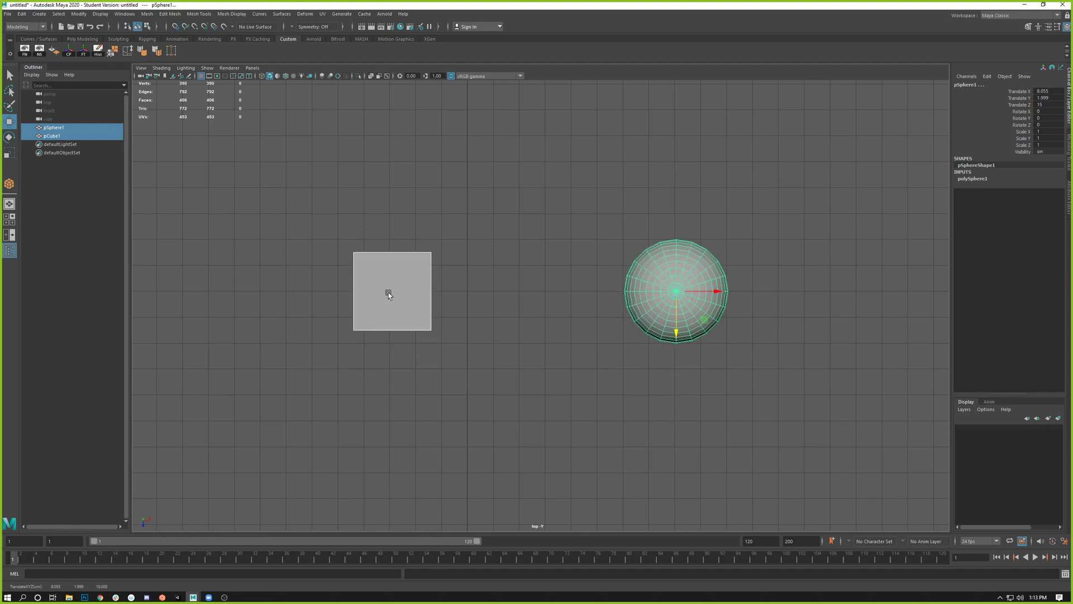
# Step: Move the cube alone along X to -6 with grid snapping
pyautogui.click(424, 300)
pyautogui.press('x')
pyautogui.moveTo(434, 293); pyautogui.dragTo(312, 291)
# Step: Move the sphere alone along X to 5 with grid snapping
pyautogui.click(695, 302)
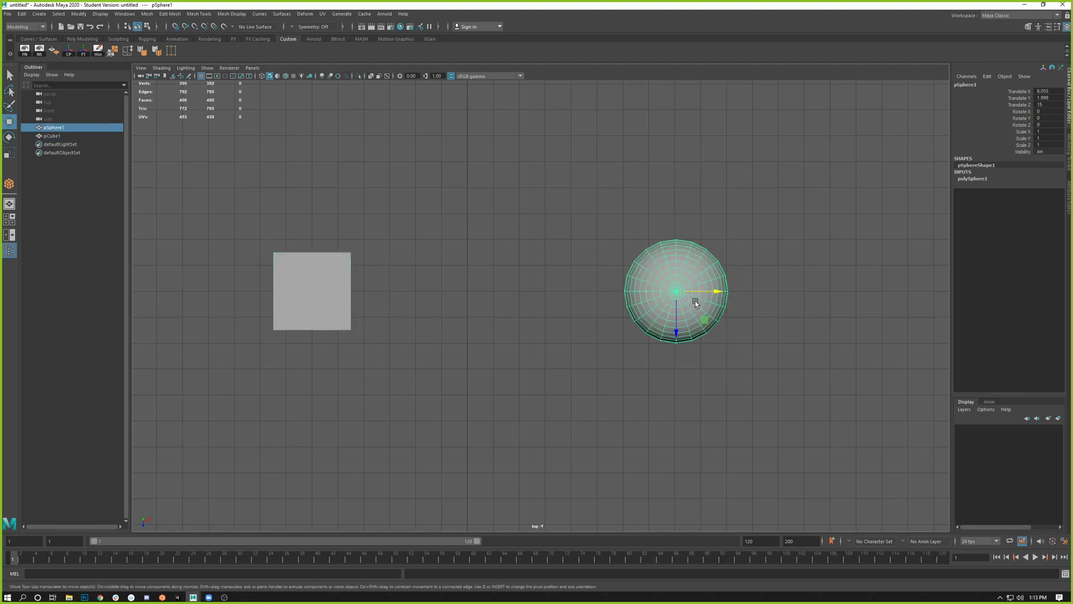
pyautogui.press('x')
pyautogui.moveTo(717, 291); pyautogui.dragTo(590, 293)
pyautogui.press('x')
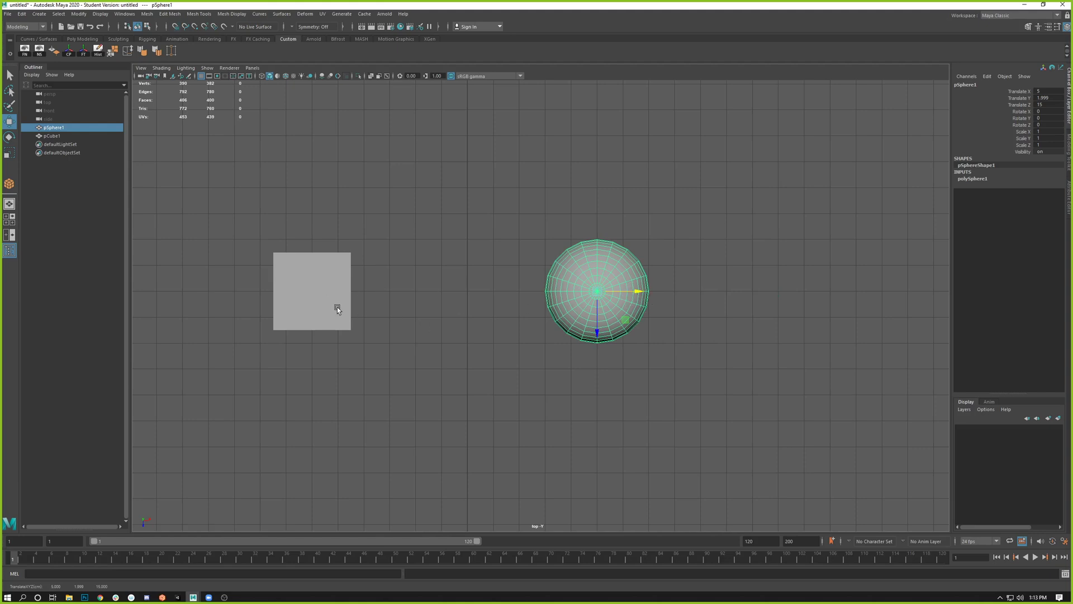
pyautogui.press('x')
# Step: Select the sphere and the cube together in the perspective view and snap them along Z to 0
pyautogui.press('space')
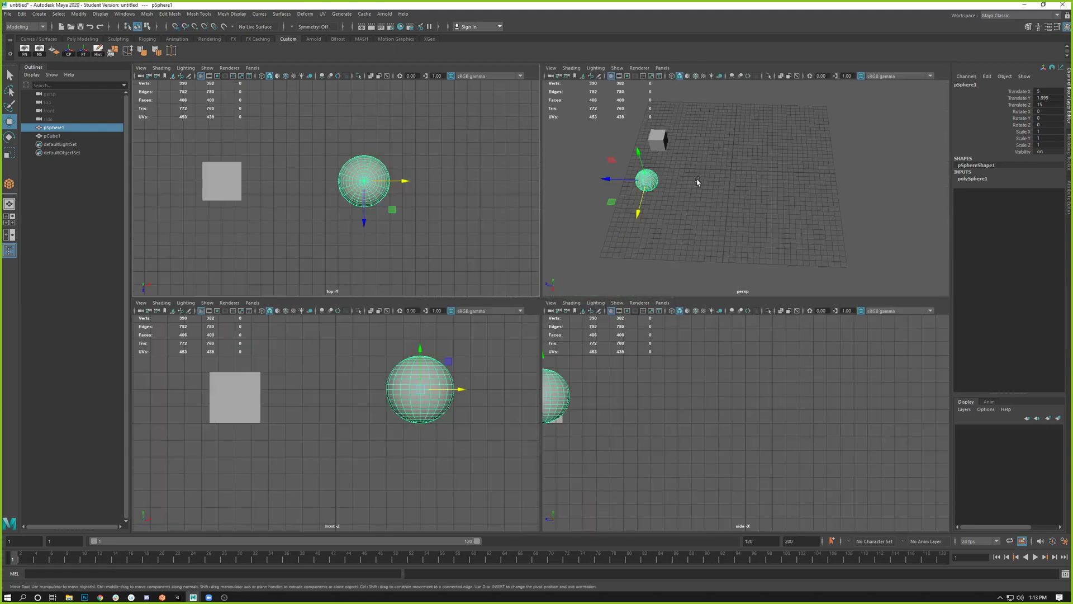
pyautogui.press('space')
pyautogui.keyDown('alt'); pyautogui.moveTo(615, 255); pyautogui.dragTo(534, 278); pyautogui.keyUp('alt')
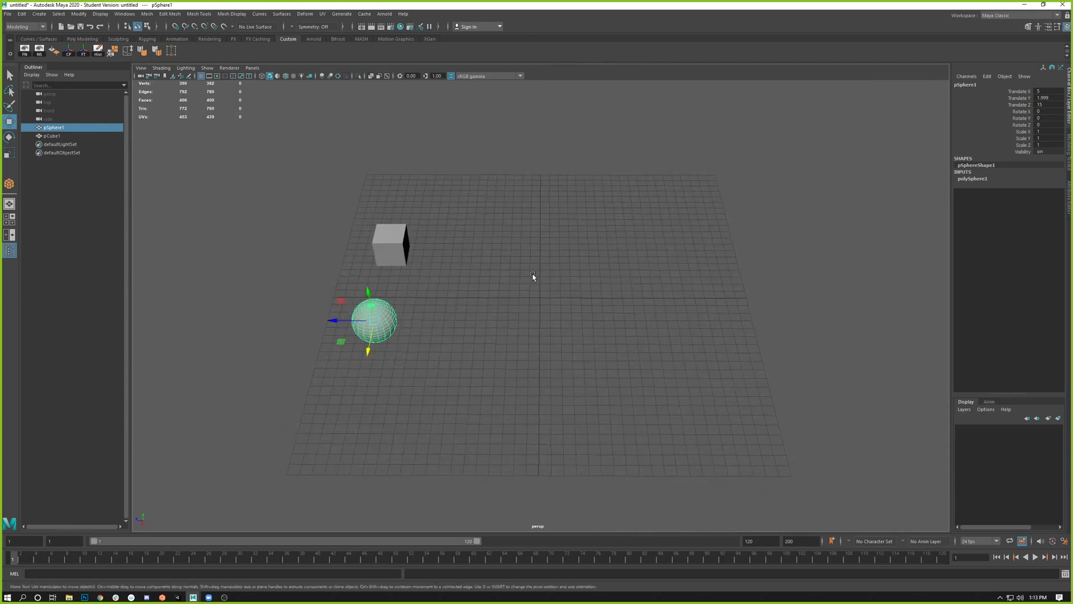
pyautogui.keyDown('ctrl'); pyautogui.click(51, 137); pyautogui.keyUp('ctrl')
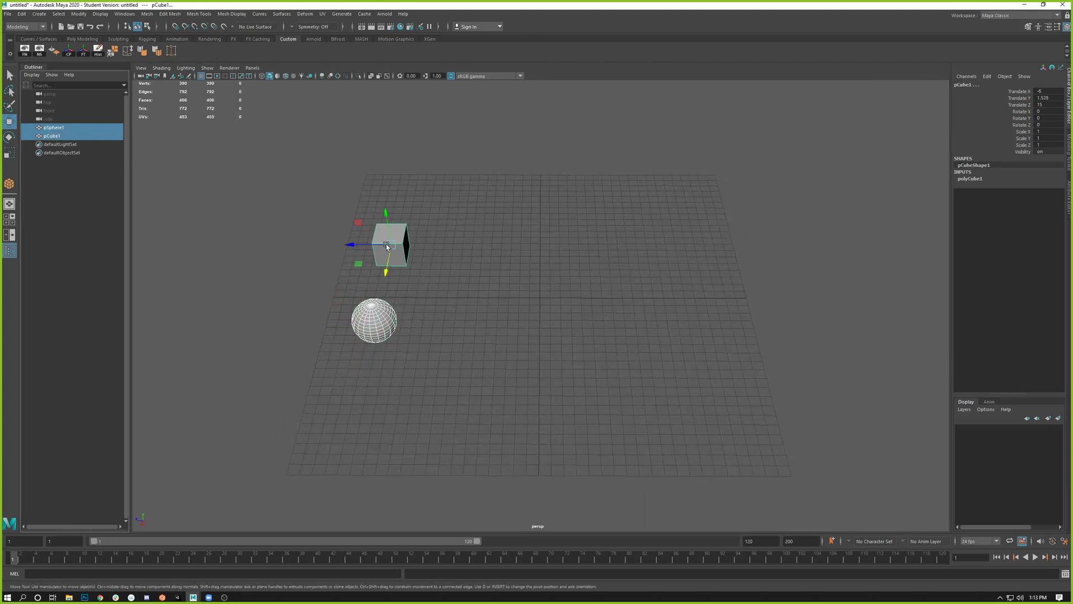
pyautogui.moveTo(355, 247); pyautogui.dragTo(537, 269)
pyautogui.press('x')
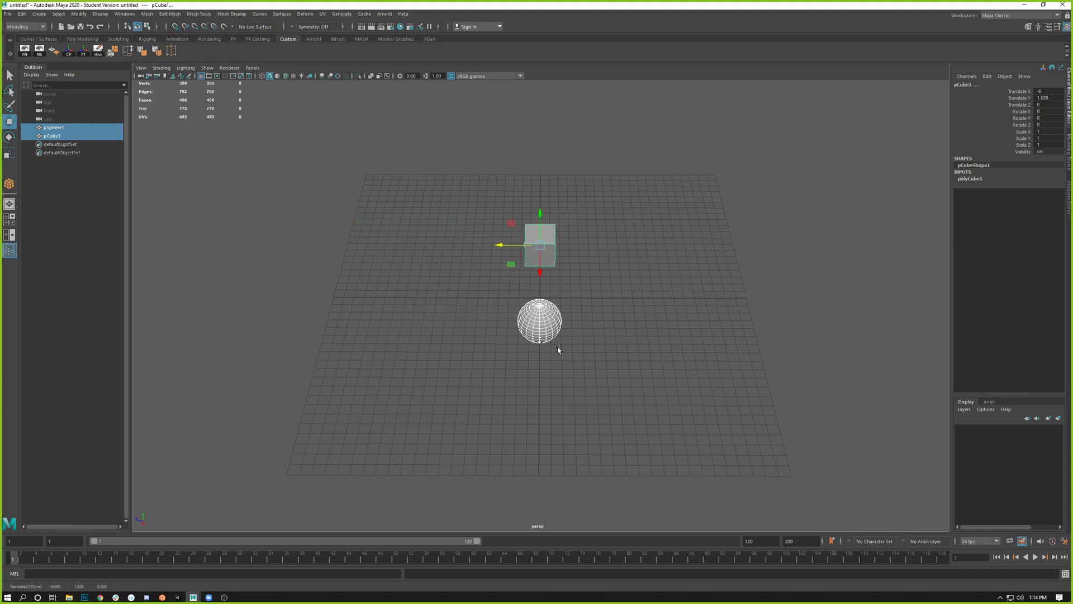
# Step: Duplicate the cube and sphere to Z 7, and repeat the duplication with the same offset for a third pair at Z 14
pyautogui.click(537, 325)
pyautogui.keyDown('shift'); pyautogui.click(548, 258); pyautogui.keyUp('shift')
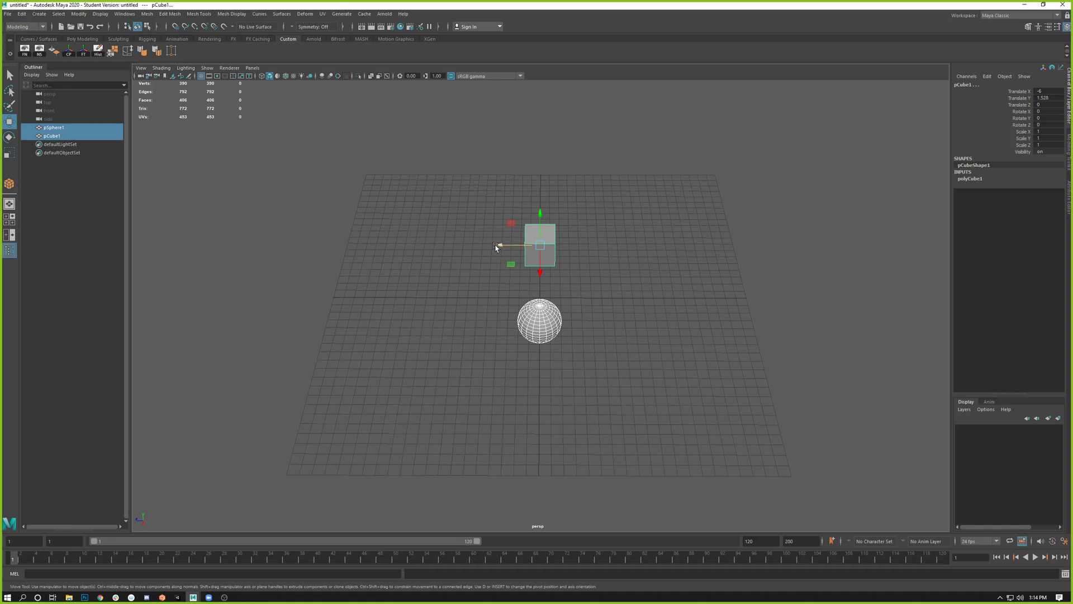
pyautogui.hotkey('ctrl', 'd')
pyautogui.moveTo(500, 246); pyautogui.dragTo(429, 245)
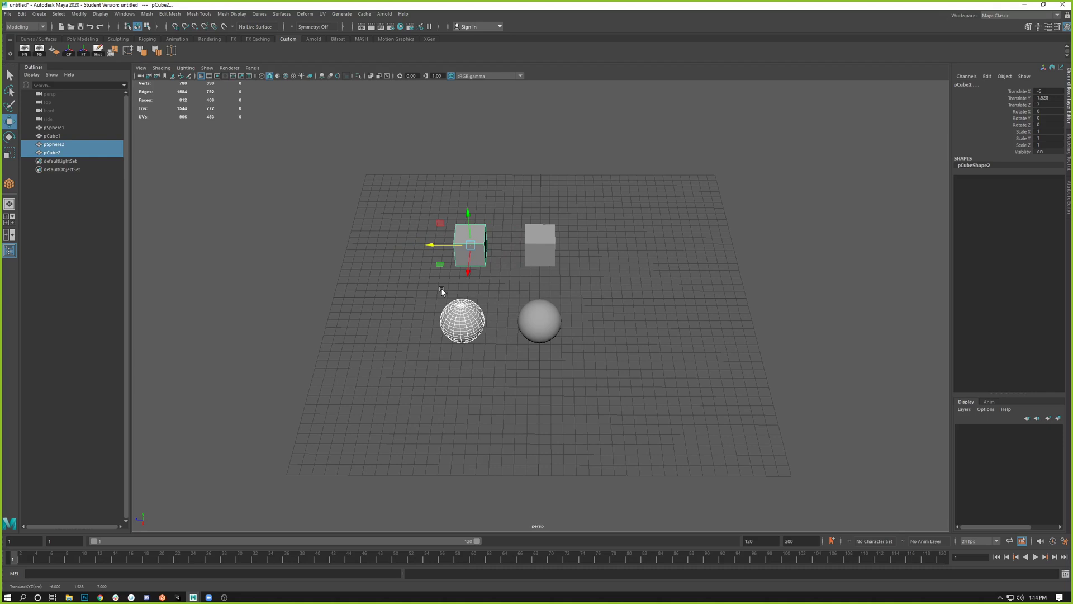
pyautogui.hotkey('shift', 'd')
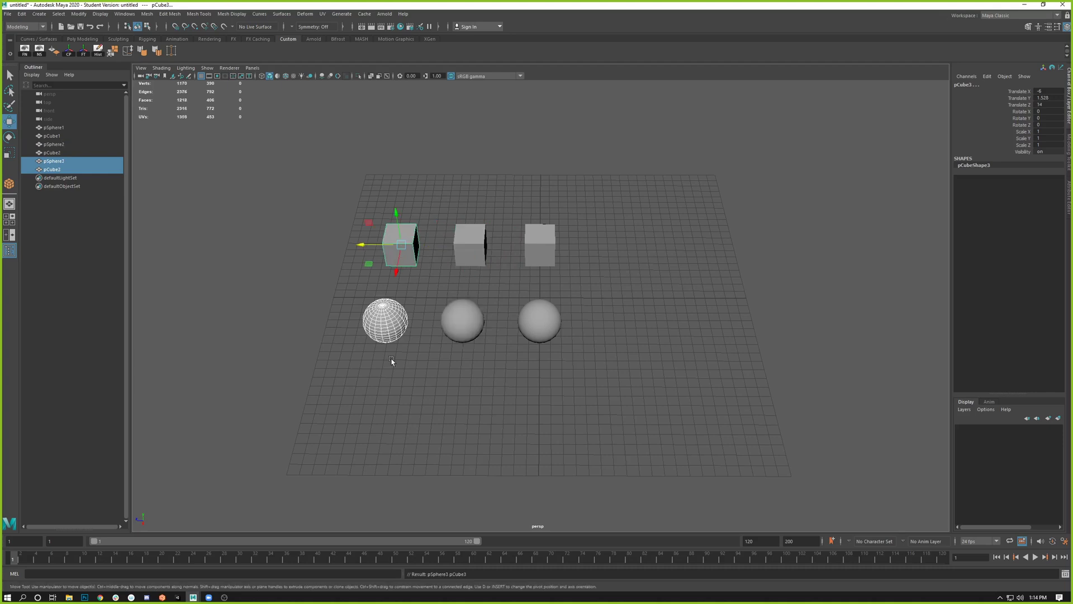
# Step: Duplicate the original central cube and sphere to Z -7, and repeat with the same offset for another pair at Z -14
pyautogui.click(539, 243)
pyautogui.keyDown('shift'); pyautogui.click(534, 317); pyautogui.keyUp('shift')
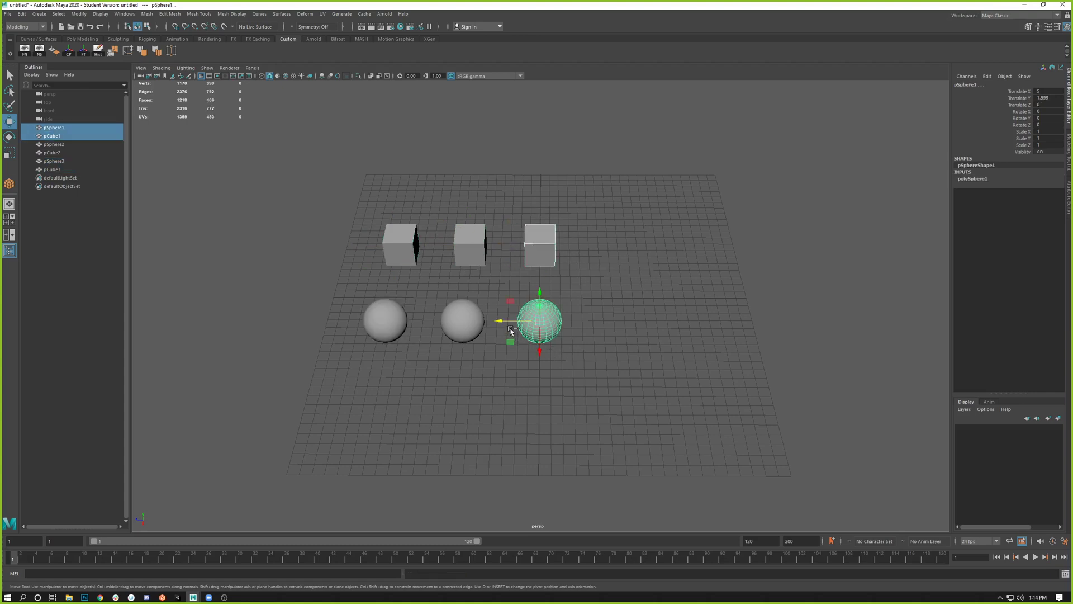
pyautogui.hotkey('ctrl', 'd')
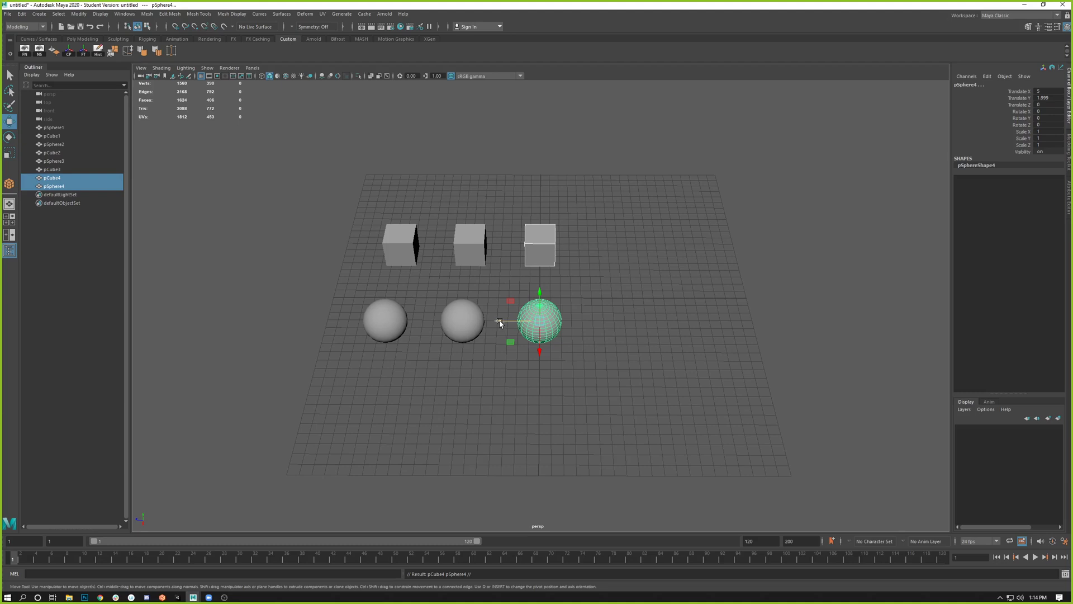
pyautogui.moveTo(499, 322); pyautogui.dragTo(615, 340)
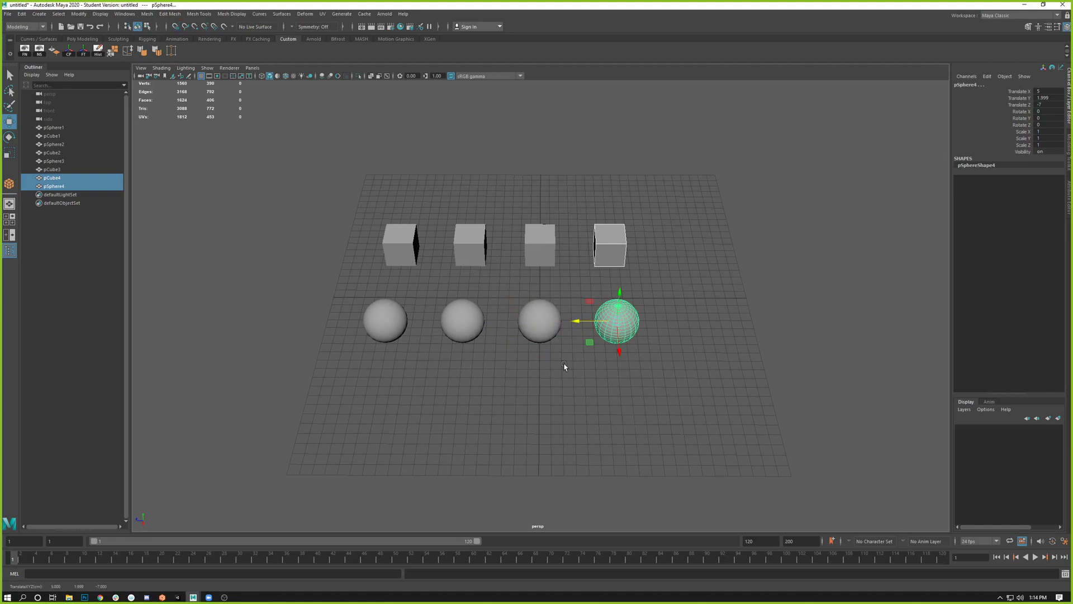
pyautogui.hotkey('shift', 'd')
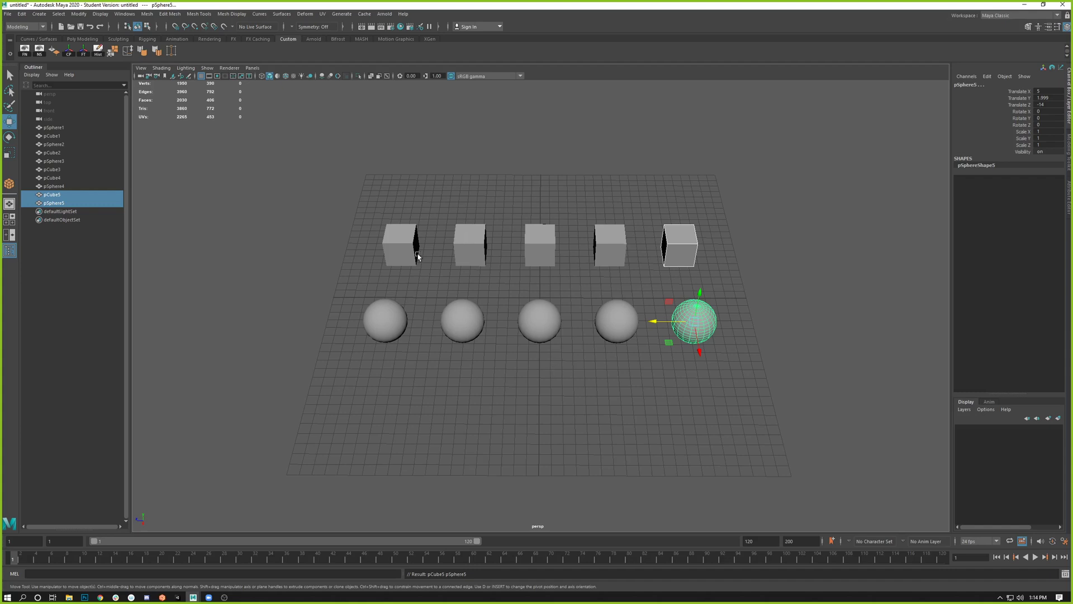
pyautogui.keyDown('alt'); pyautogui.moveTo(437, 275); pyautogui.dragTo(476, 287); pyautogui.keyUp('alt')
pyautogui.keyDown('alt'); pyautogui.moveTo(501, 362); pyautogui.dragTo(479, 343); pyautogui.keyUp('alt')
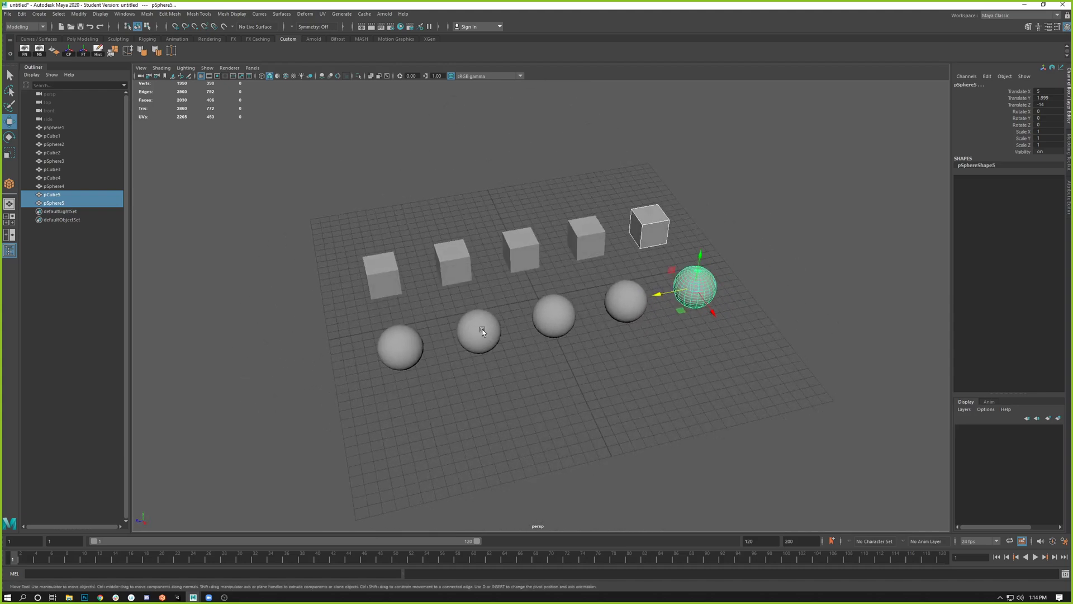
# Step: Create a polygon plane covering the whole grid, about 41 by 41 units, beneath the cubes and spheres
pyautogui.keyDown('alt'); pyautogui.moveTo(402, 242); pyautogui.dragTo(375, 205); pyautogui.keyUp('alt')
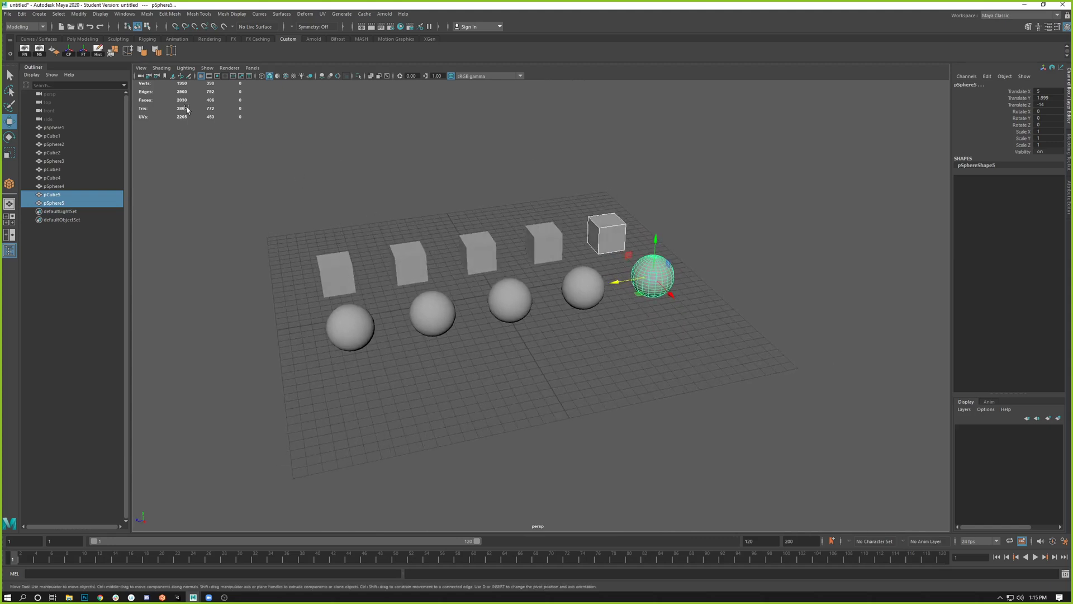
pyautogui.click(39, 14)
pyautogui.moveTo(47, 46)
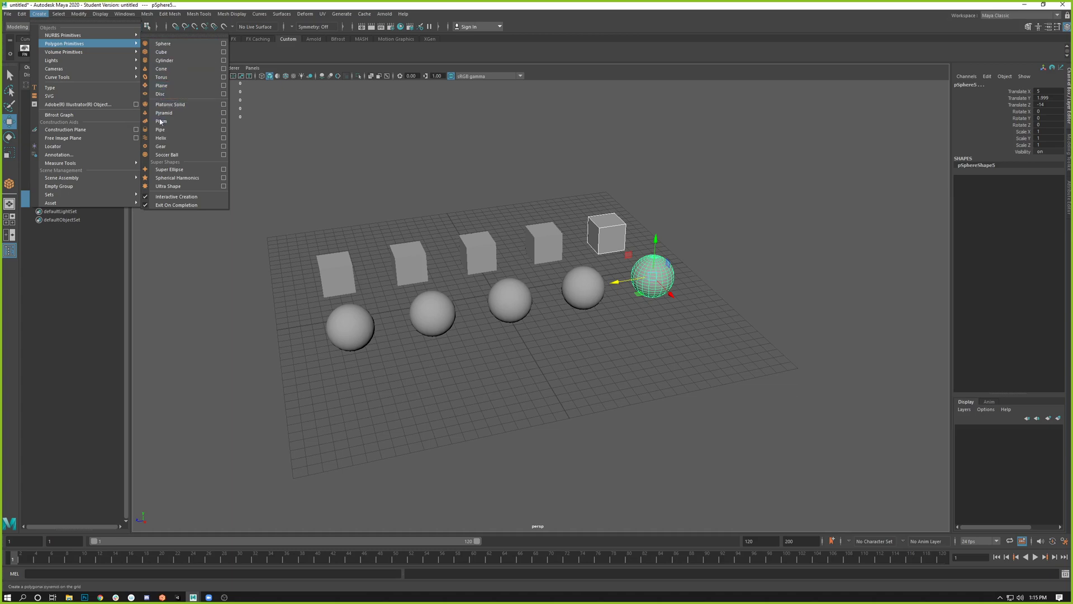
pyautogui.click(159, 86)
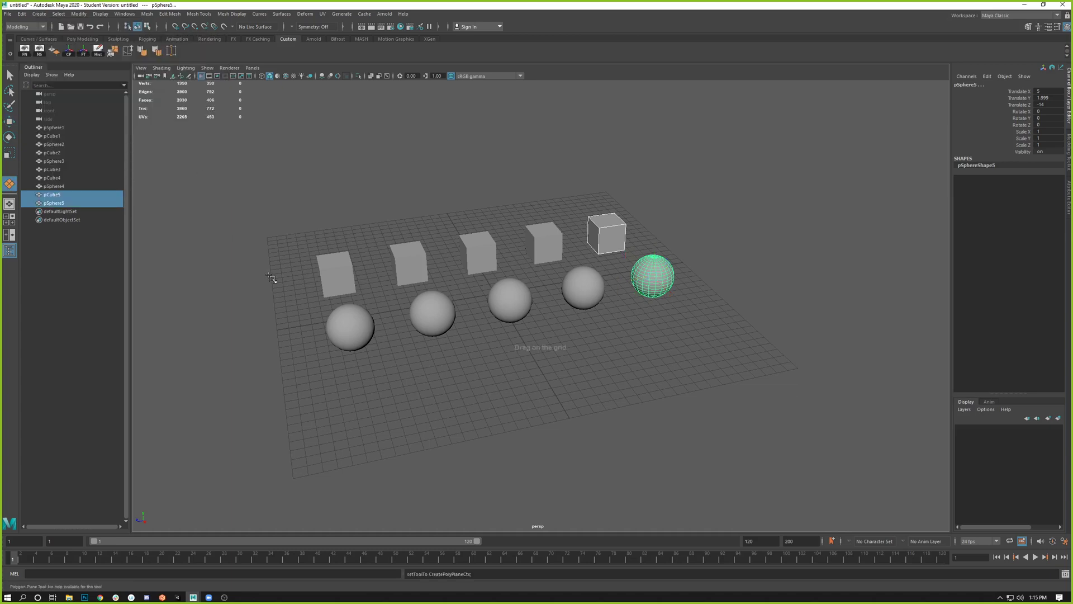
pyautogui.moveTo(280, 482); pyautogui.dragTo(604, 190)
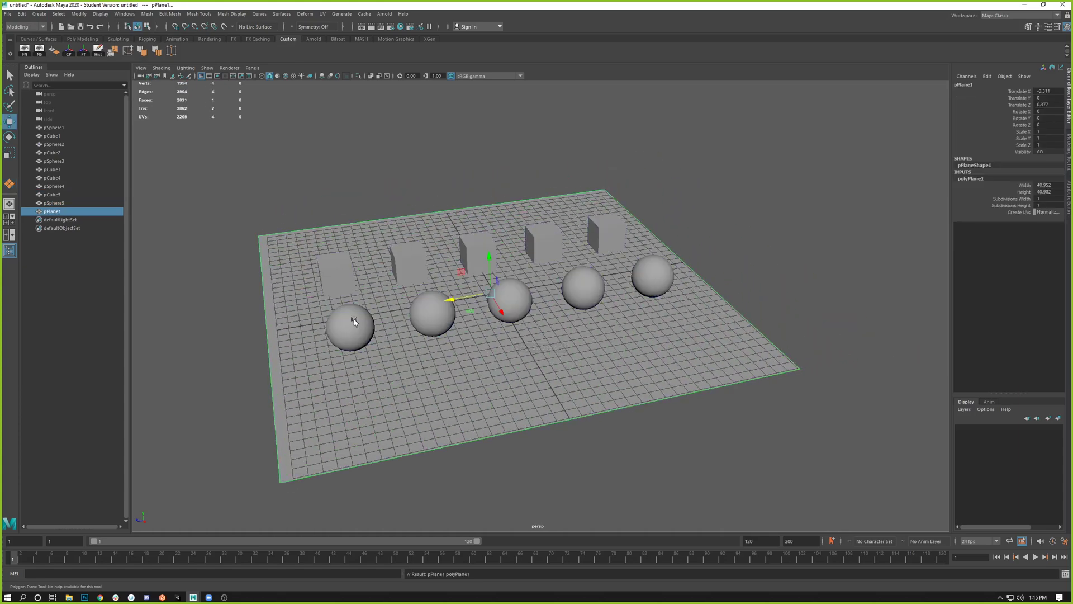
# Step: Frame the rows from a low front angle and test-render the view, switching the renderer from Arnold to Maya Software
pyautogui.keyDown('alt'); pyautogui.moveTo(323, 282); pyautogui.dragTo(252, 305); pyautogui.keyUp('alt')
pyautogui.keyDown('alt'); pyautogui.moveTo(251, 304); pyautogui.dragTo(425, 391, button='right'); pyautogui.keyUp('alt')
pyautogui.keyDown('alt'); pyautogui.moveTo(411, 276); pyautogui.dragTo(428, 292, button='right'); pyautogui.keyUp('alt')
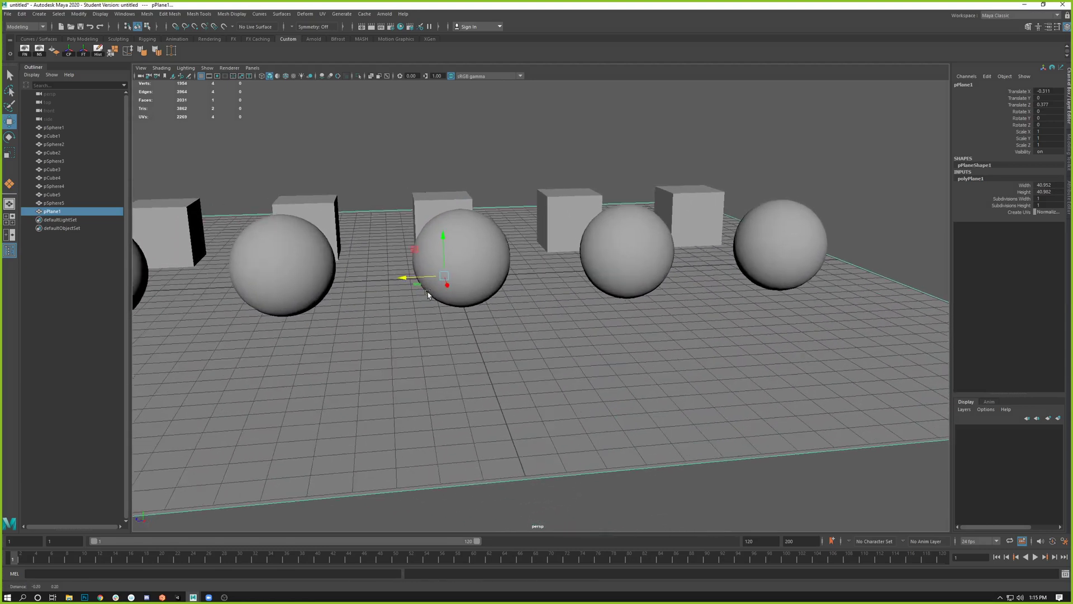
pyautogui.keyDown('alt'); pyautogui.moveTo(428, 292); pyautogui.dragTo(450, 297, button='middle'); pyautogui.keyUp('alt')
pyautogui.keyDown('alt'); pyautogui.moveTo(450, 297); pyautogui.dragTo(442, 295); pyautogui.keyUp('alt')
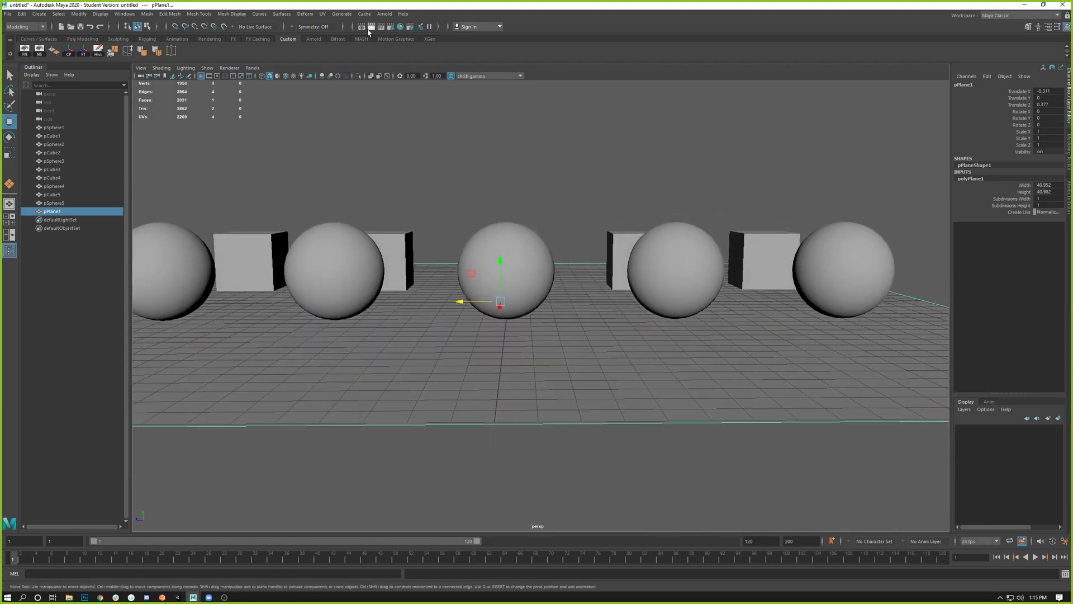
pyautogui.click(371, 27)
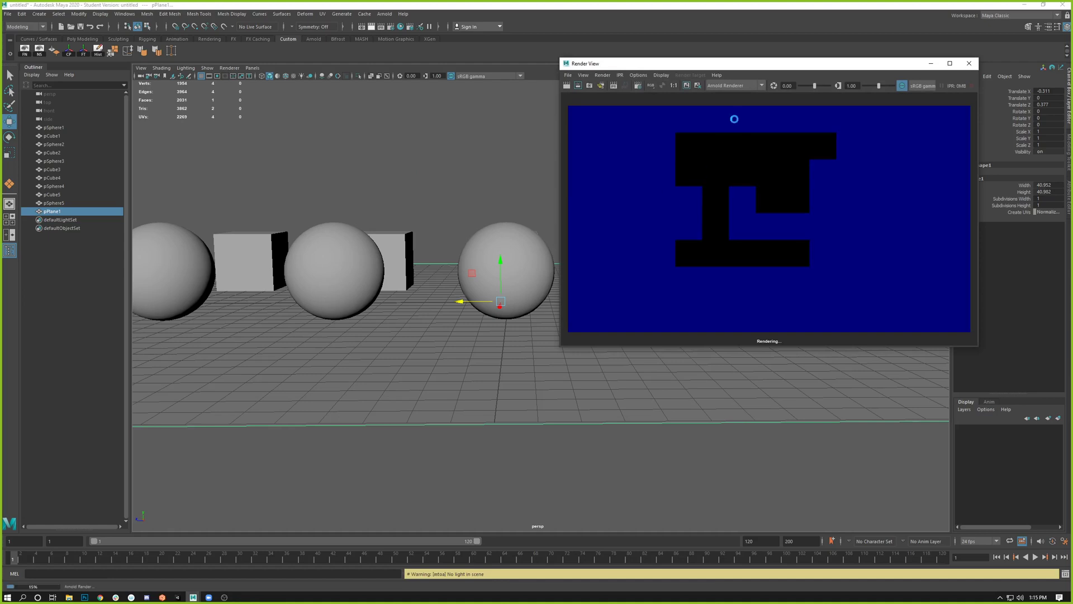
pyautogui.click(764, 85)
pyautogui.click(706, 95)
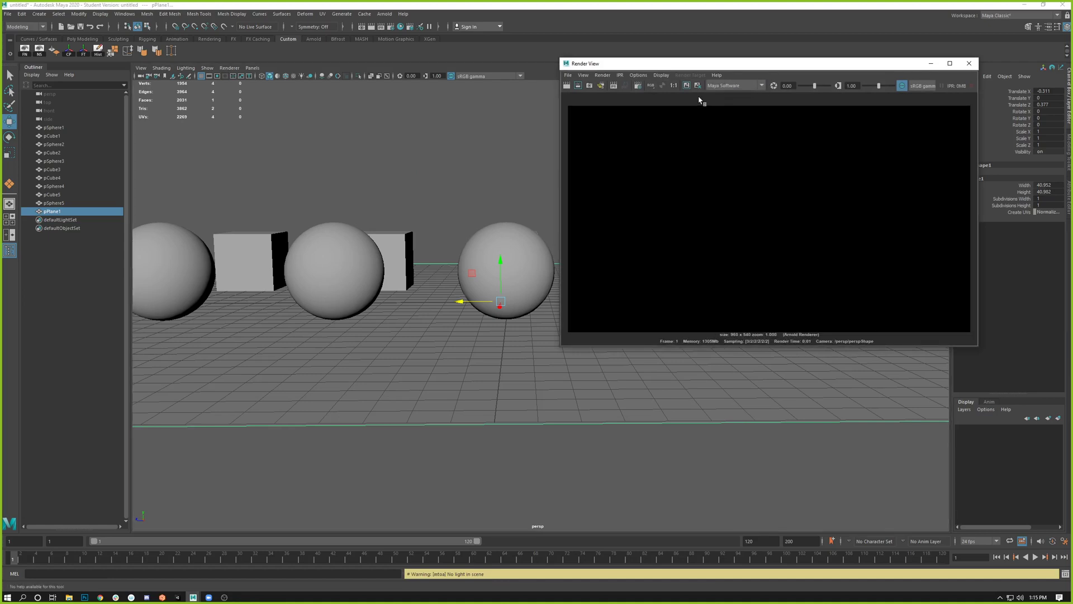
pyautogui.click(566, 86)
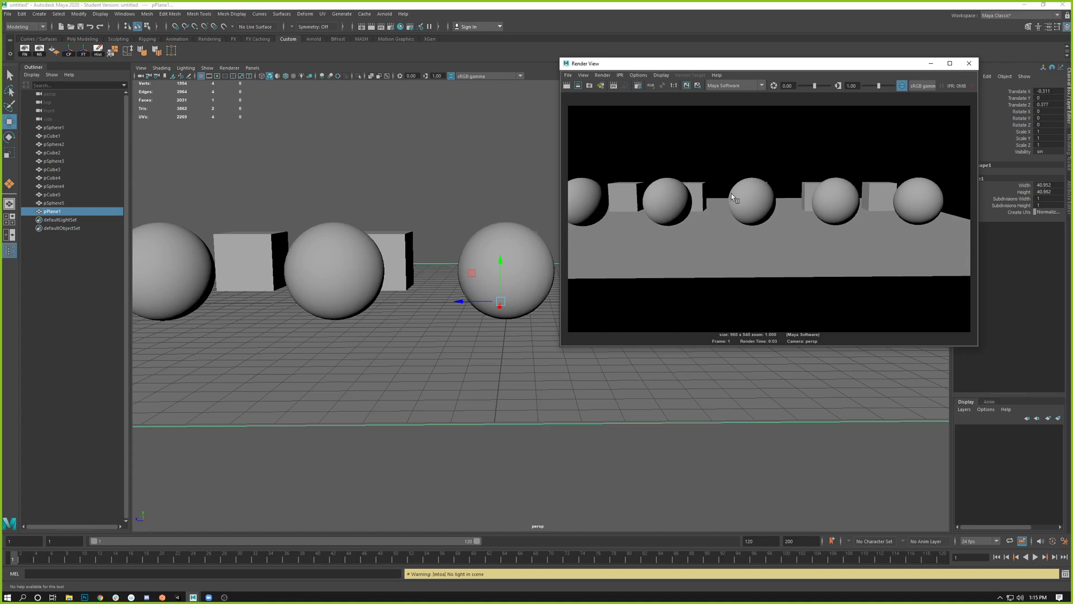
pyautogui.click(970, 64)
# Step: Enlarge the plane beyond the grid by scaling it to about 1.27 in X and 1.36 in Z
pyautogui.keyDown('alt'); pyautogui.moveTo(688, 263); pyautogui.dragTo(512, 198, button='right'); pyautogui.keyUp('alt')
pyautogui.keyDown('alt'); pyautogui.moveTo(512, 198); pyautogui.dragTo(509, 208); pyautogui.keyUp('alt')
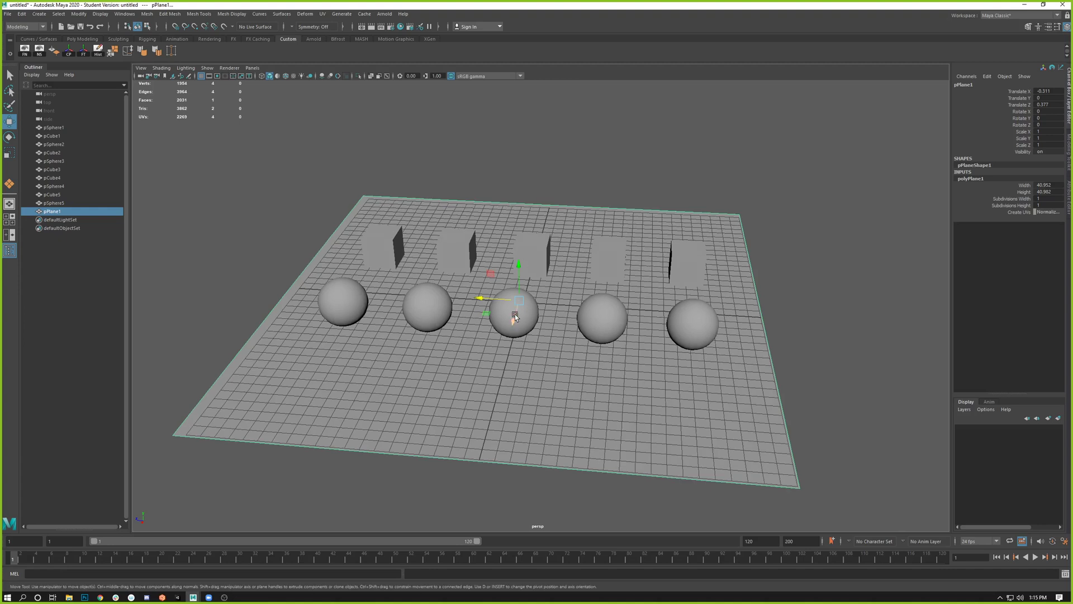
pyautogui.press('e')
pyautogui.press('r')
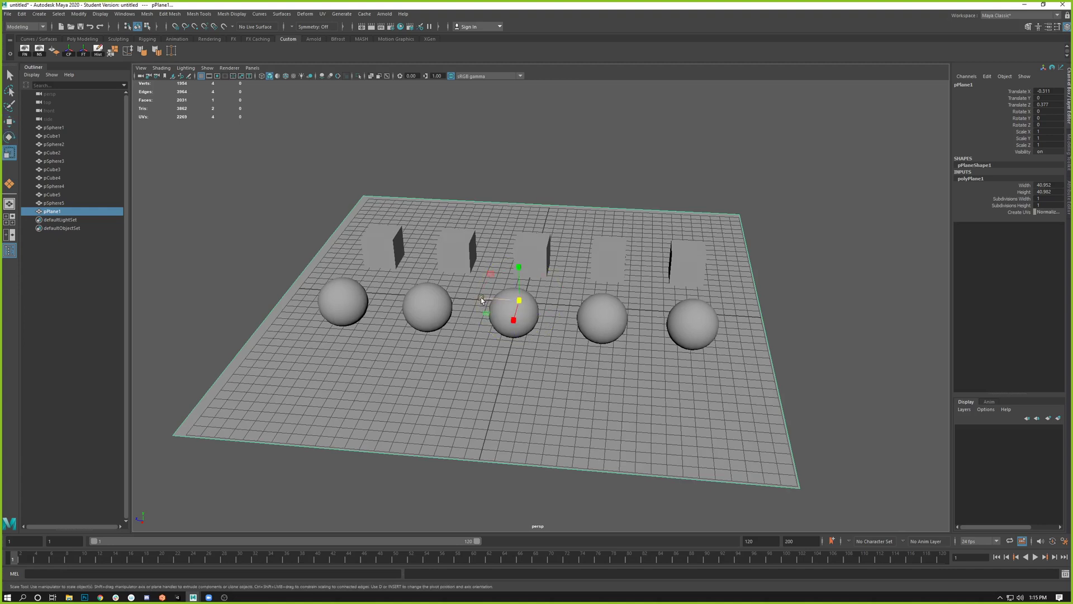
pyautogui.moveTo(482, 299); pyautogui.dragTo(465, 270)
pyautogui.press('w')
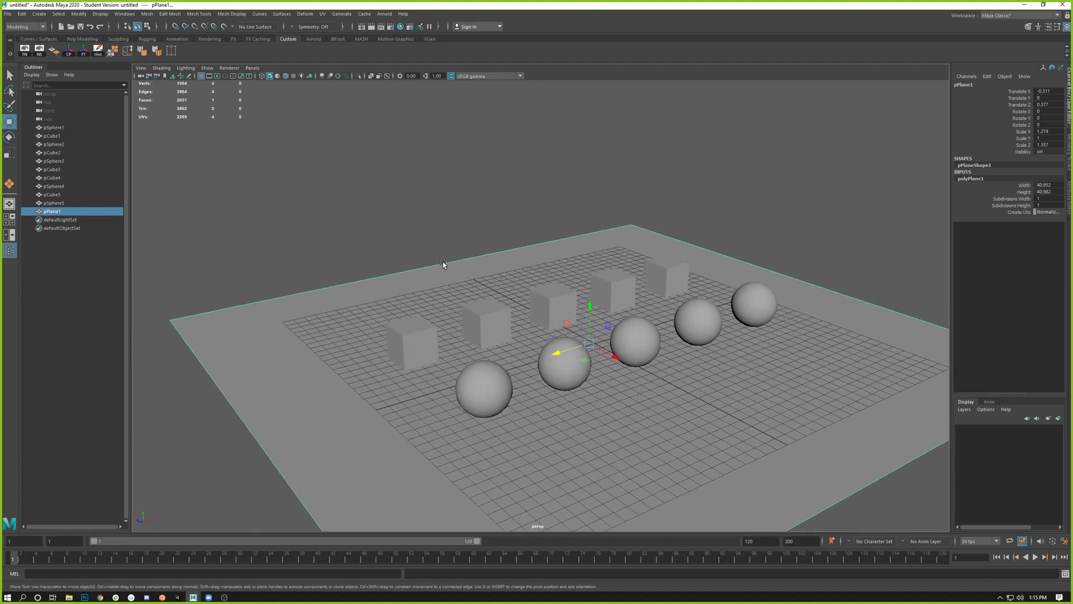
# Step: Extrude the plane's far edge behind the cubes straight up about 25.5 units to form a back wall
pyautogui.rightClick(444, 264)
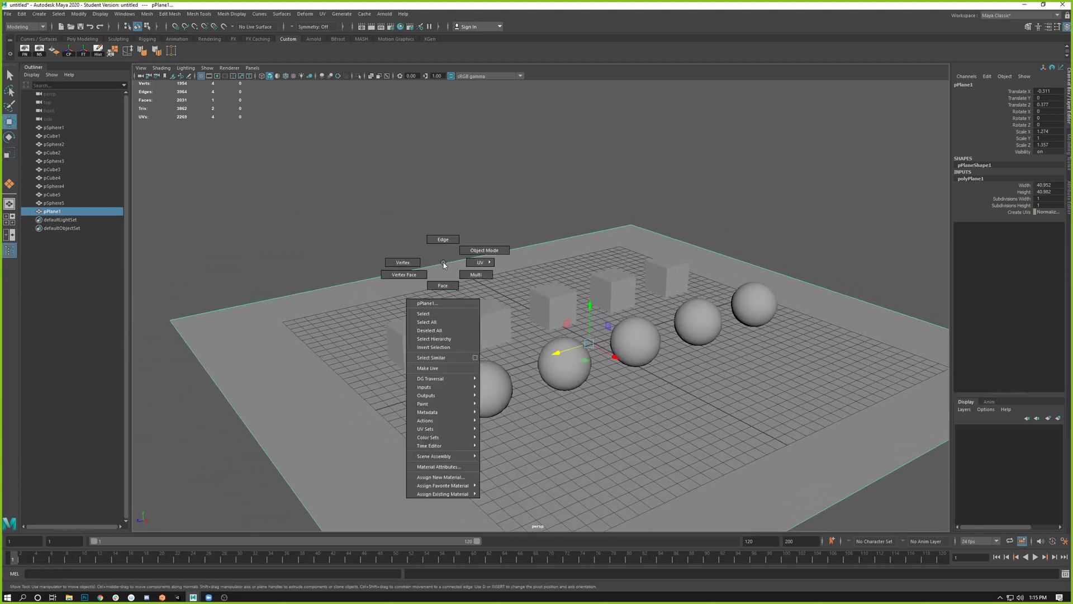
pyautogui.moveTo(444, 262); pyautogui.dragTo(440, 243, button='right')
pyautogui.moveTo(438, 242); pyautogui.dragTo(438, 241, button='right')
pyautogui.click(439, 266)
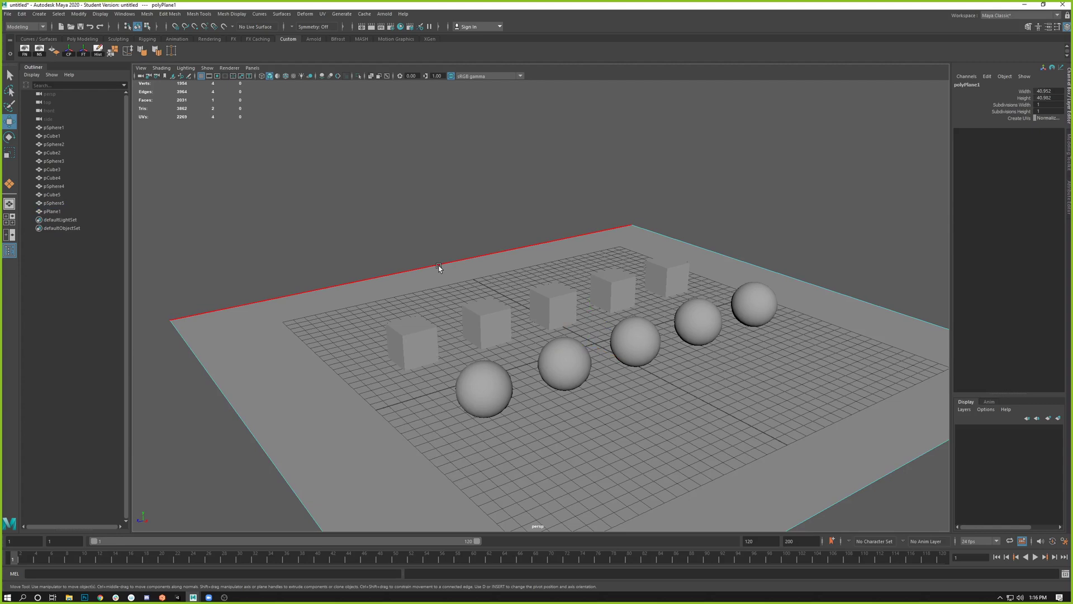
pyautogui.click(439, 267)
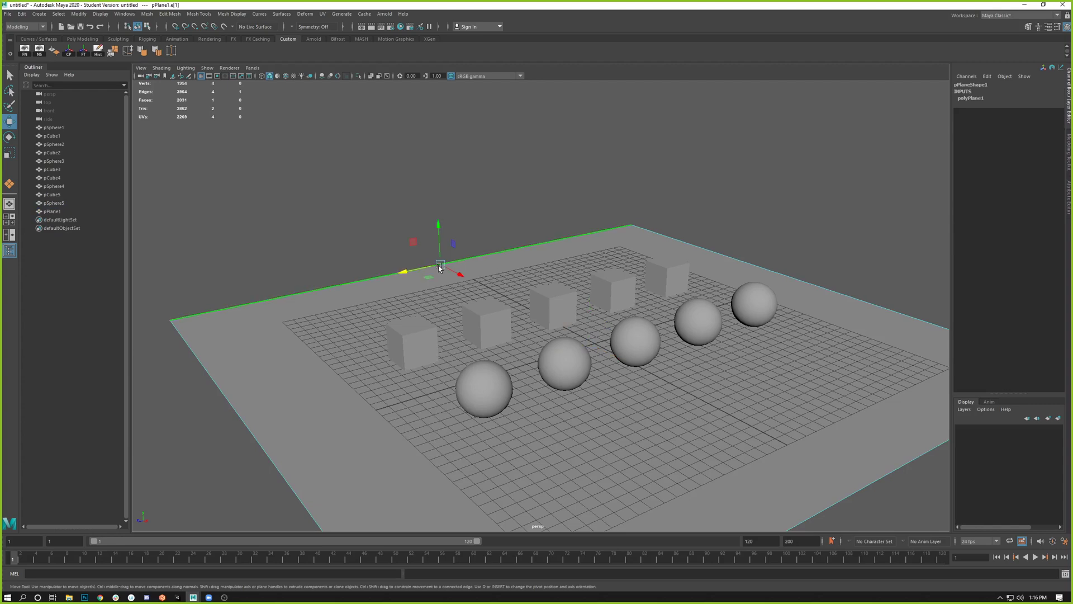
pyautogui.keyDown('alt'); pyautogui.moveTo(511, 284); pyautogui.dragTo(474, 253, button='middle'); pyautogui.keyUp('alt')
pyautogui.keyDown('alt'); pyautogui.moveTo(474, 253); pyautogui.dragTo(426, 205); pyautogui.keyUp('alt')
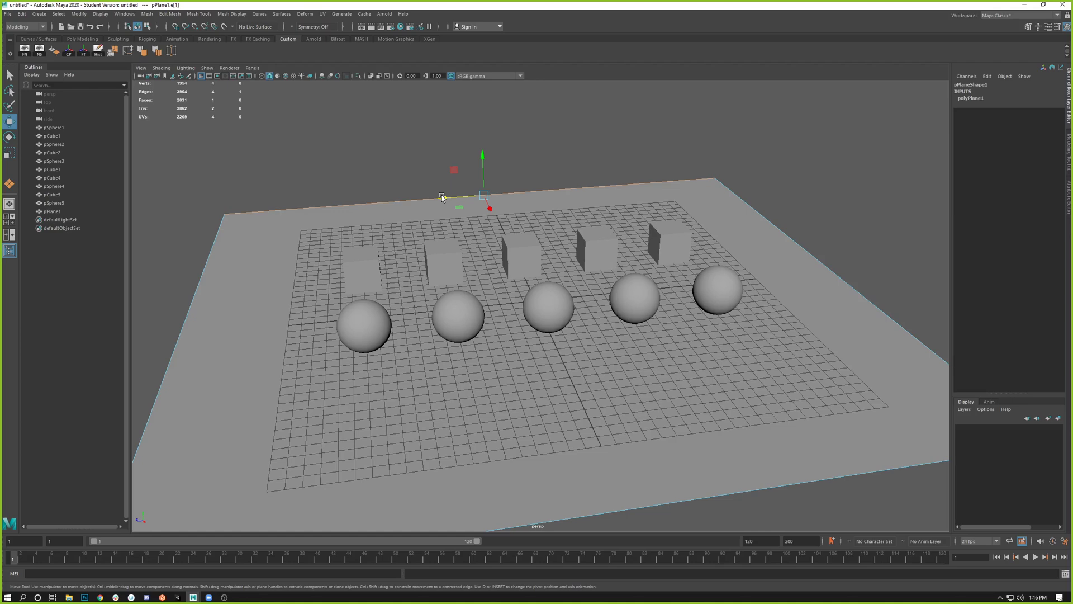
pyautogui.keyDown('alt'); pyautogui.moveTo(544, 200); pyautogui.dragTo(529, 227); pyautogui.keyUp('alt')
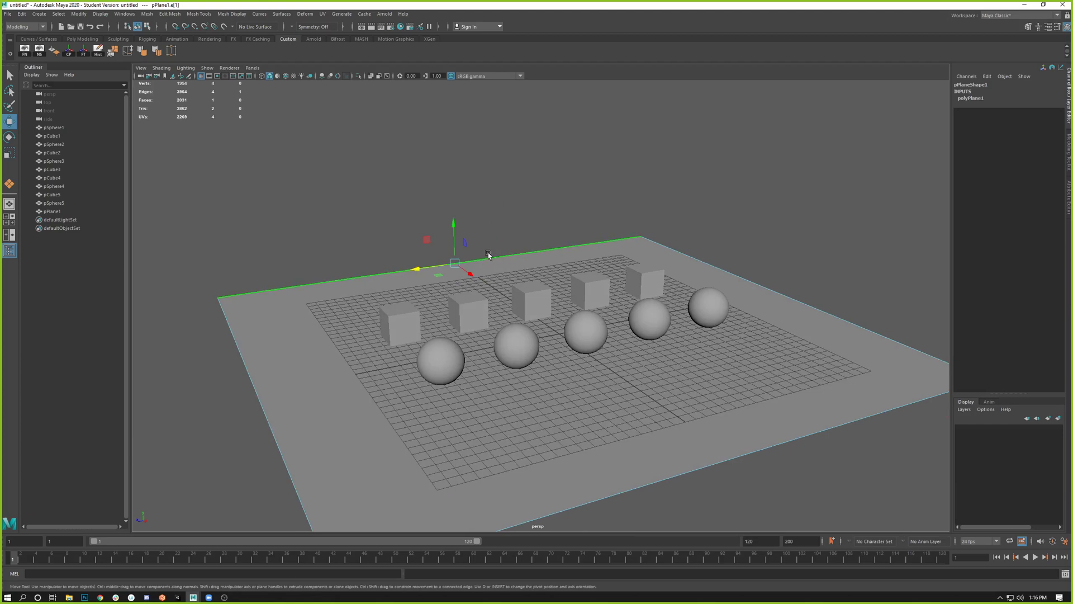
pyautogui.scroll(-1, 530, 367)
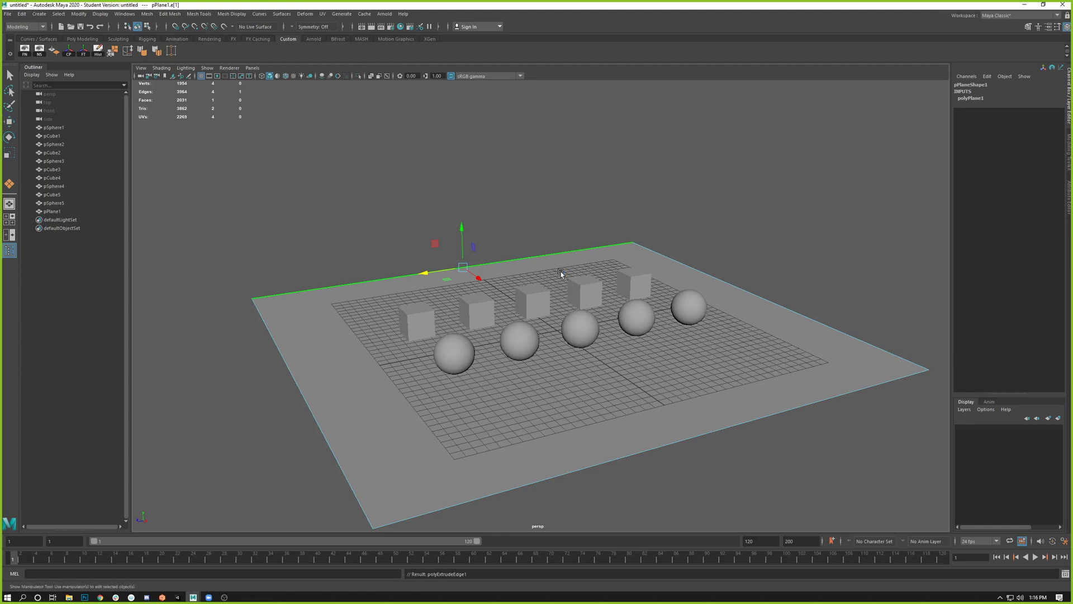
pyautogui.hotkey('ctrl', 'e')
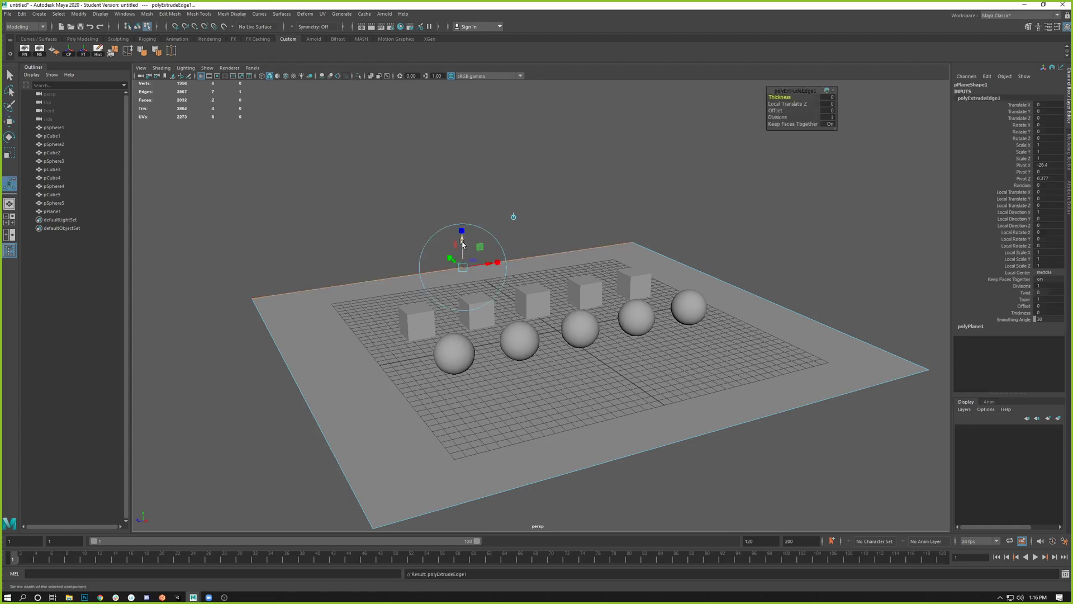
pyautogui.moveTo(463, 244); pyautogui.dragTo(426, 43)
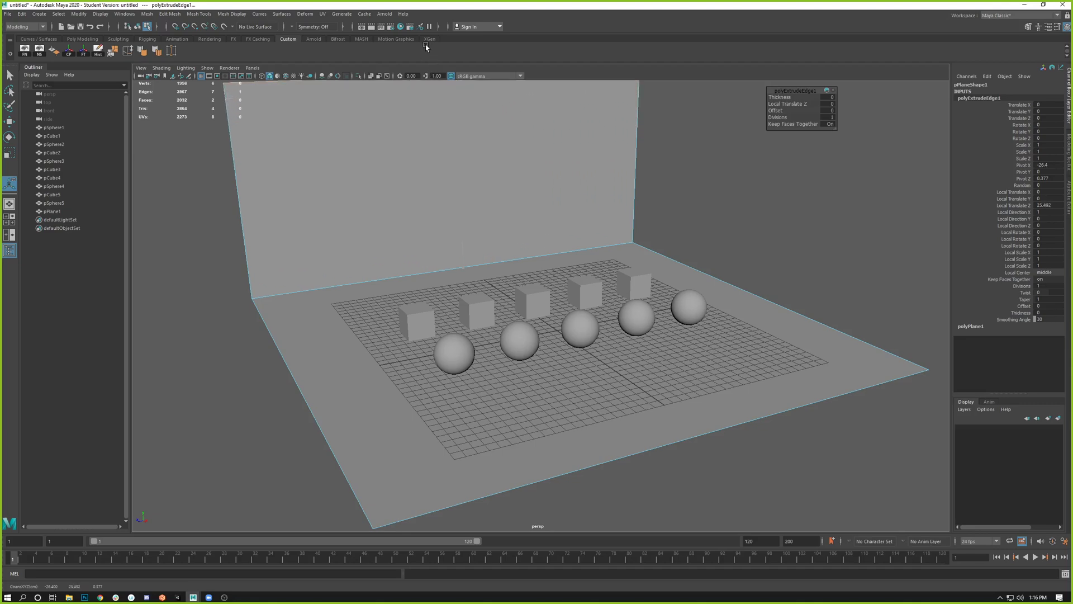
# Step: Examine how the back wall and floor frame the cubes and spheres from front, side and close-up angles
pyautogui.keyDown('alt'); pyautogui.moveTo(536, 188); pyautogui.dragTo(497, 194); pyautogui.keyUp('alt')
pyautogui.keyDown('alt'); pyautogui.moveTo(498, 194); pyautogui.dragTo(622, 302, button='right'); pyautogui.keyUp('alt')
pyautogui.keyDown('alt'); pyautogui.moveTo(422, 177); pyautogui.dragTo(367, 125, button='right'); pyautogui.keyUp('alt')
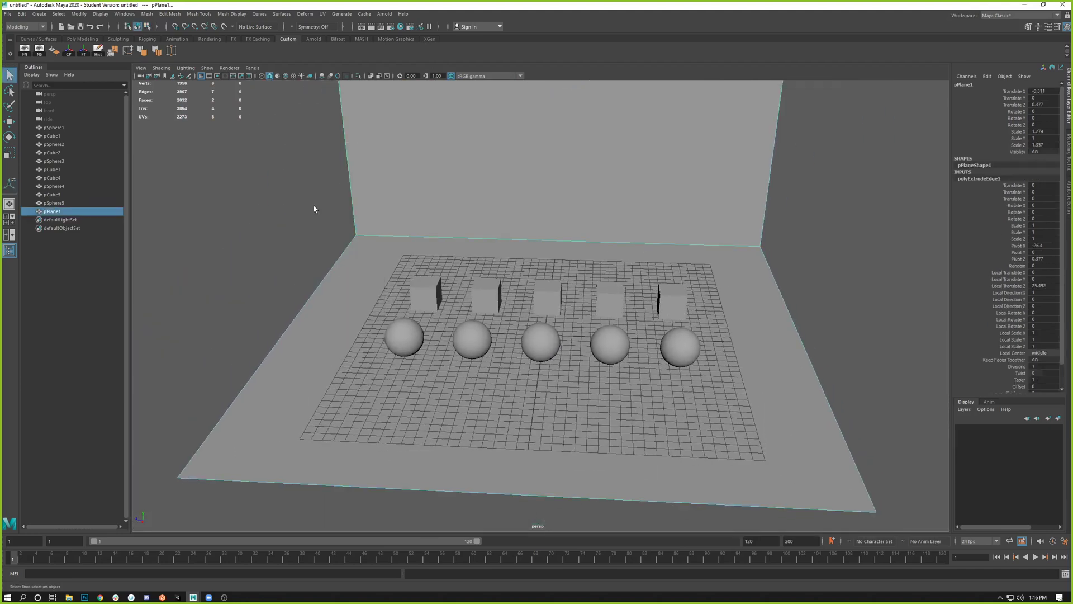
pyautogui.keyDown('alt'); pyautogui.moveTo(314, 206); pyautogui.dragTo(414, 253); pyautogui.keyUp('alt')
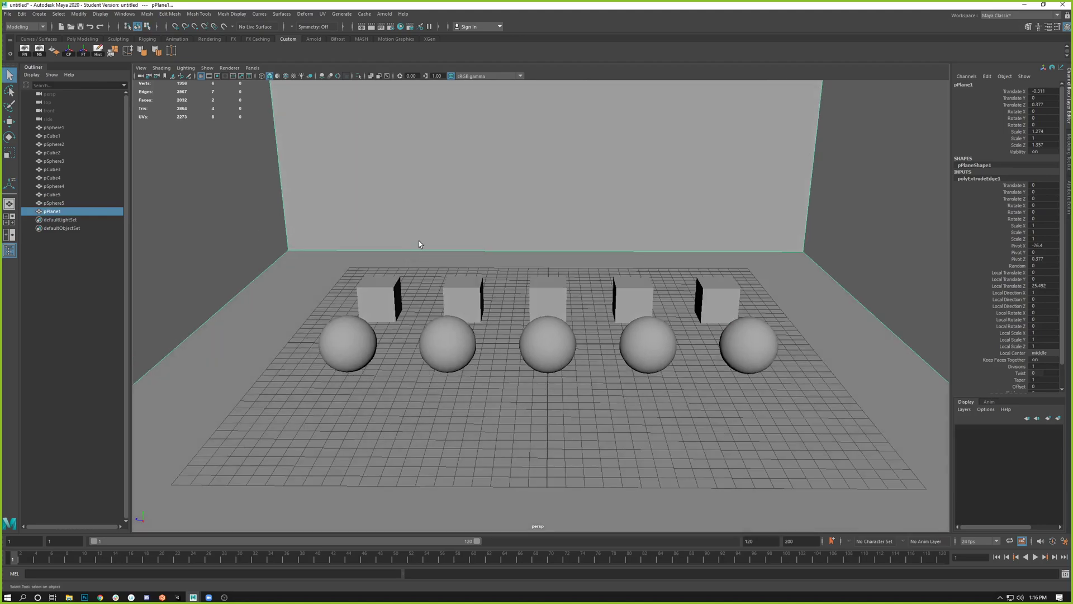
pyautogui.keyDown('alt'); pyautogui.moveTo(518, 246); pyautogui.dragTo(474, 250); pyautogui.keyUp('alt')
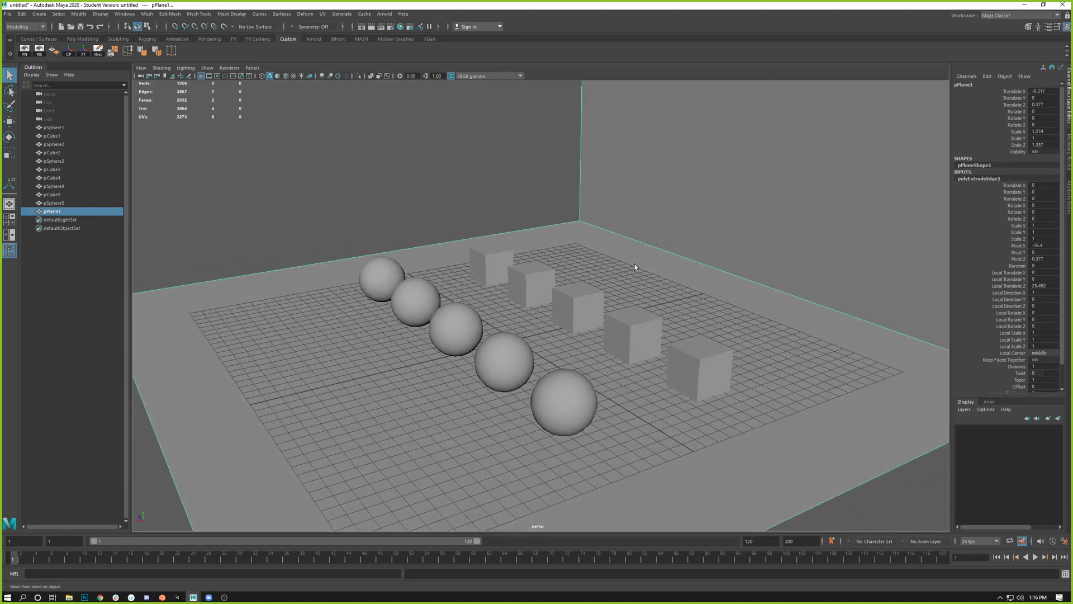
pyautogui.keyDown('alt'); pyautogui.moveTo(635, 267); pyautogui.dragTo(668, 257); pyautogui.keyUp('alt')
pyautogui.keyDown('alt'); pyautogui.moveTo(599, 289); pyautogui.dragTo(719, 350, button='right'); pyautogui.keyUp('alt')
pyautogui.keyDown('alt'); pyautogui.moveTo(702, 350); pyautogui.dragTo(712, 339); pyautogui.keyUp('alt')
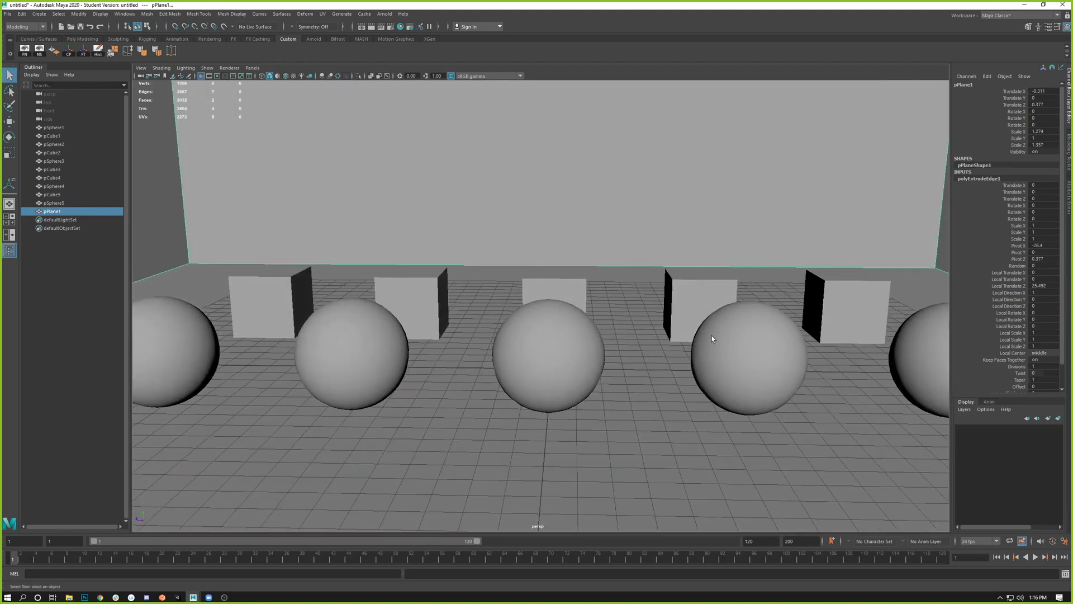
pyautogui.keyDown('alt'); pyautogui.moveTo(713, 338); pyautogui.dragTo(555, 349, button='right'); pyautogui.keyUp('alt')
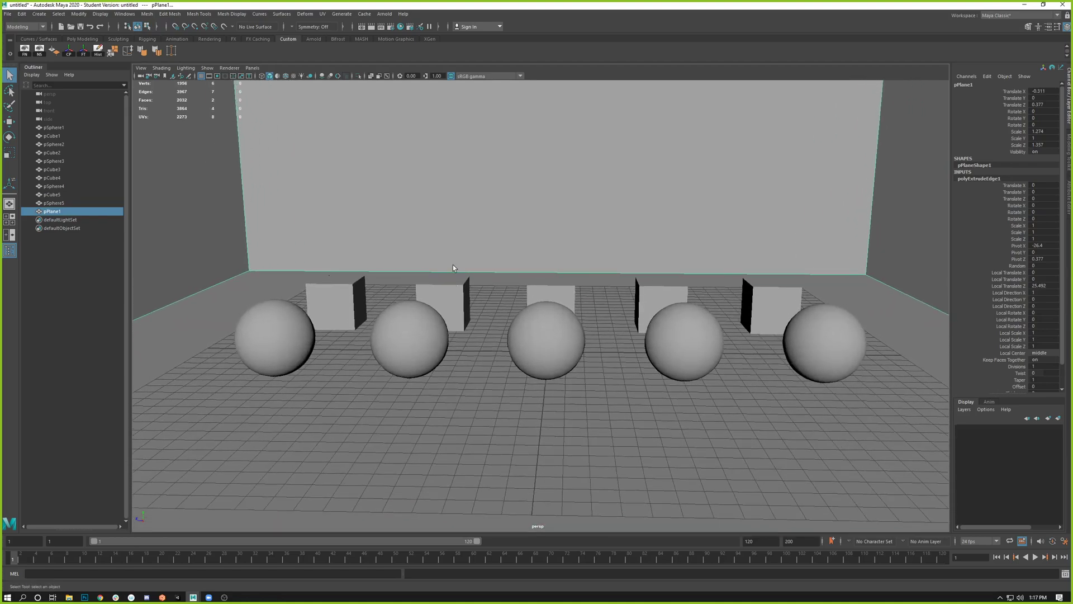
pyautogui.keyDown('alt'); pyautogui.moveTo(485, 319); pyautogui.dragTo(505, 350); pyautogui.keyUp('alt')
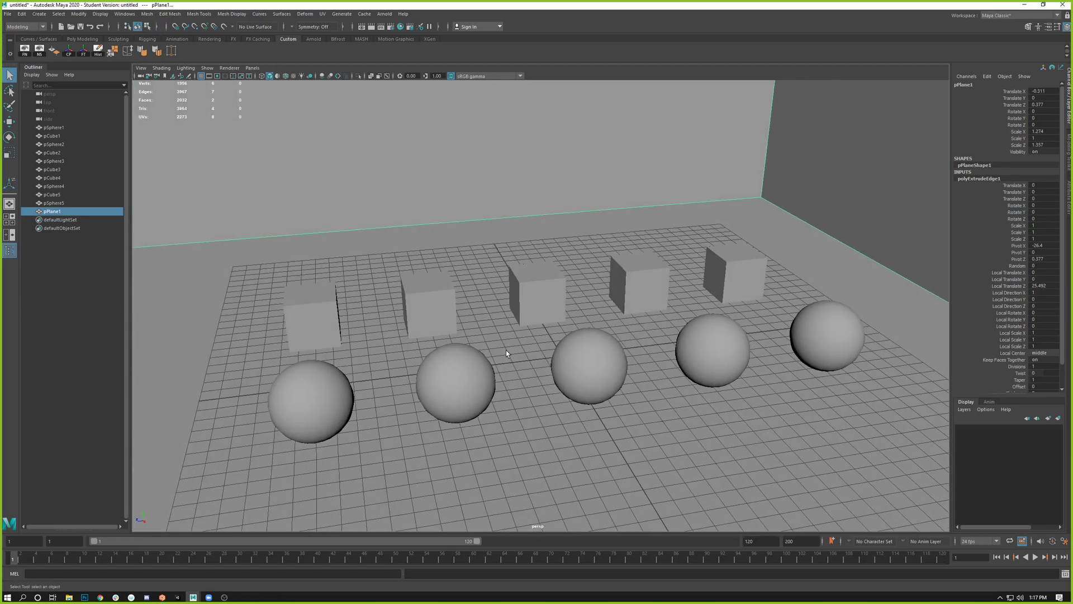
pyautogui.keyDown('alt'); pyautogui.moveTo(505, 350); pyautogui.dragTo(387, 263, button='right'); pyautogui.keyUp('alt')
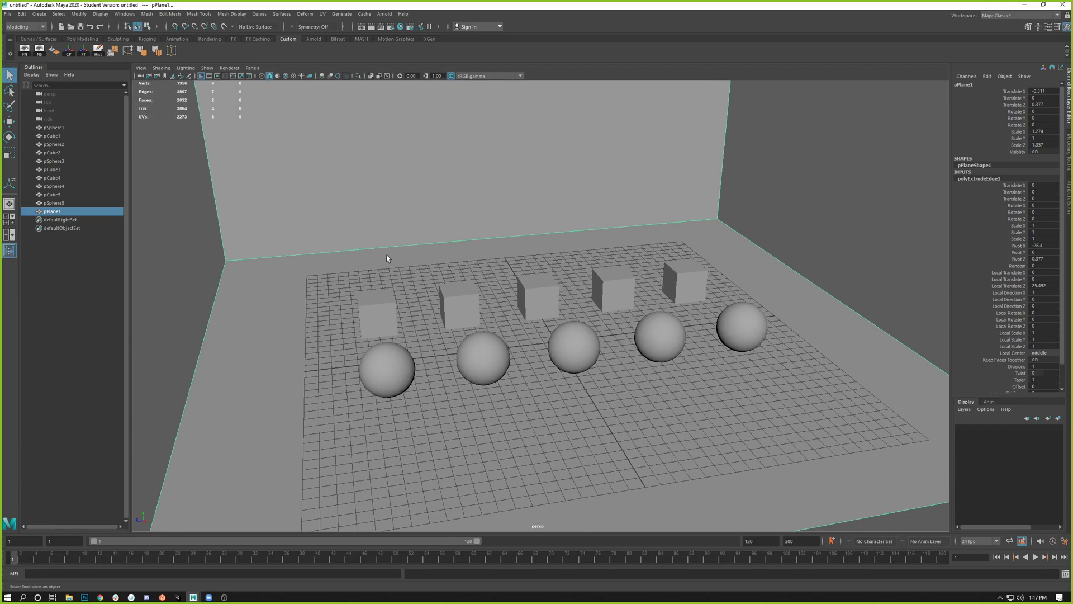
# Step: Widen the floor-and-wall plane along Z to a scale of about 3.27
pyautogui.keyDown('alt'); pyautogui.moveTo(608, 348); pyautogui.dragTo(575, 334); pyautogui.keyUp('alt')
pyautogui.keyDown('alt'); pyautogui.moveTo(575, 333); pyautogui.dragTo(426, 270, button='right'); pyautogui.keyUp('alt')
pyautogui.press('e')
pyautogui.press('r')
pyautogui.moveTo(505, 326)
pyautogui.mouseDown()
pyautogui.moveTo(484, 328)
pyautogui.moveTo(496, 331)
pyautogui.mouseUp()
pyautogui.click(783, 204)
pyautogui.keyDown('alt'); pyautogui.moveTo(568, 263); pyautogui.dragTo(771, 426, button='right'); pyautogui.keyUp('alt')
pyautogui.keyDown('alt'); pyautogui.moveTo(771, 426); pyautogui.dragTo(766, 410); pyautogui.keyUp('alt')
pyautogui.keyDown('alt'); pyautogui.moveTo(766, 409); pyautogui.dragTo(552, 321, button='right'); pyautogui.keyUp('alt')
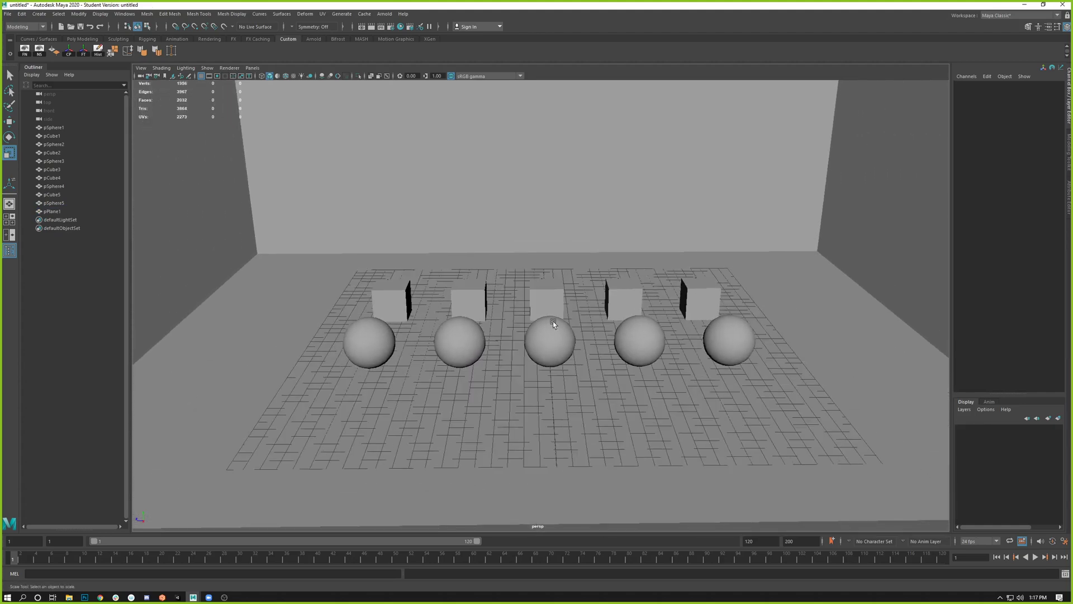
pyautogui.click(526, 242)
pyautogui.moveTo(513, 340); pyautogui.dragTo(465, 336)
# Step: Frame the objects closely from the front and test-render the view to check the backdrop's coverage
pyautogui.keyDown('alt'); pyautogui.moveTo(575, 308); pyautogui.dragTo(641, 354, button='right'); pyautogui.keyUp('alt')
pyautogui.moveTo(641, 354)
pyautogui.keyDown('alt'); pyautogui.mouseDown()
pyautogui.moveTo(683, 396)
pyautogui.moveTo(627, 352)
pyautogui.mouseUp(); pyautogui.keyUp('alt')
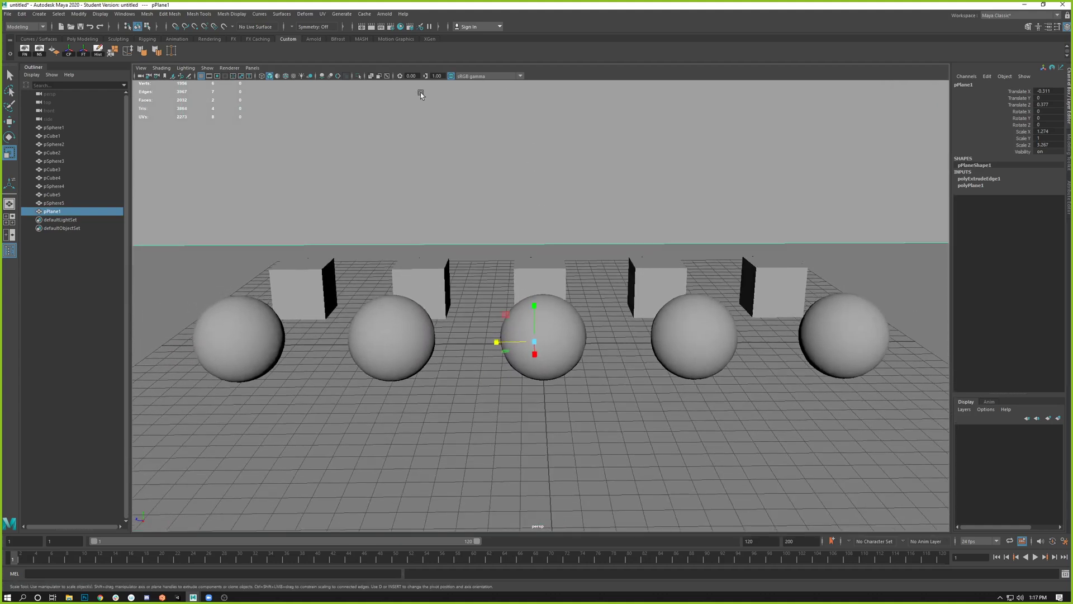
pyautogui.click(372, 26)
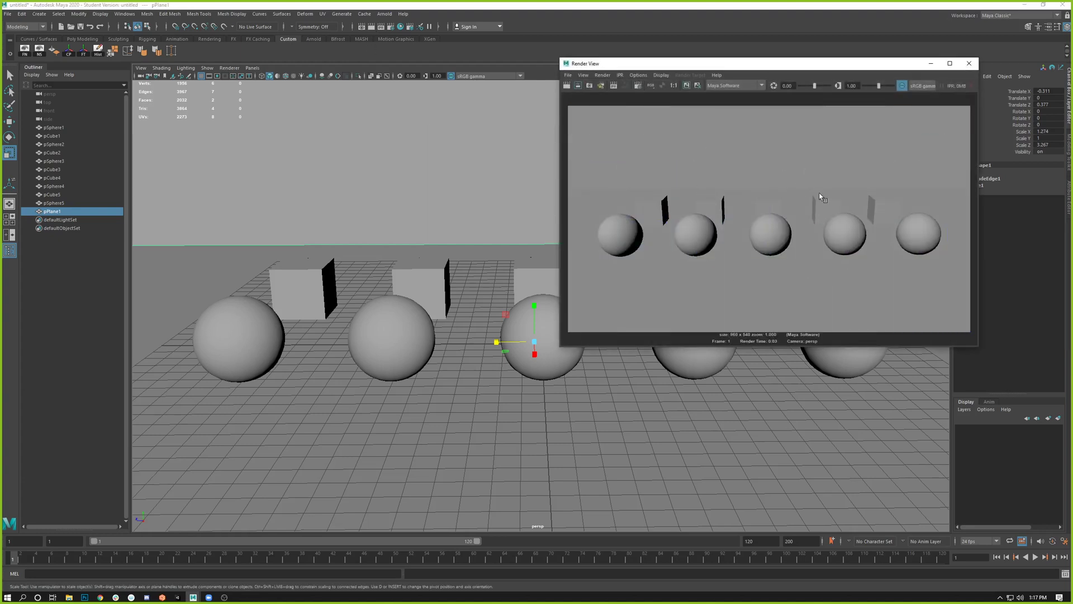
pyautogui.click(969, 63)
# Step: Raise the back wall's upper edge to a height of about 30 units and clear the selection
pyautogui.keyDown('alt'); pyautogui.moveTo(701, 305); pyautogui.dragTo(381, 240, button='right'); pyautogui.keyUp('alt')
pyautogui.keyDown('alt'); pyautogui.moveTo(381, 240); pyautogui.dragTo(424, 240); pyautogui.keyUp('alt')
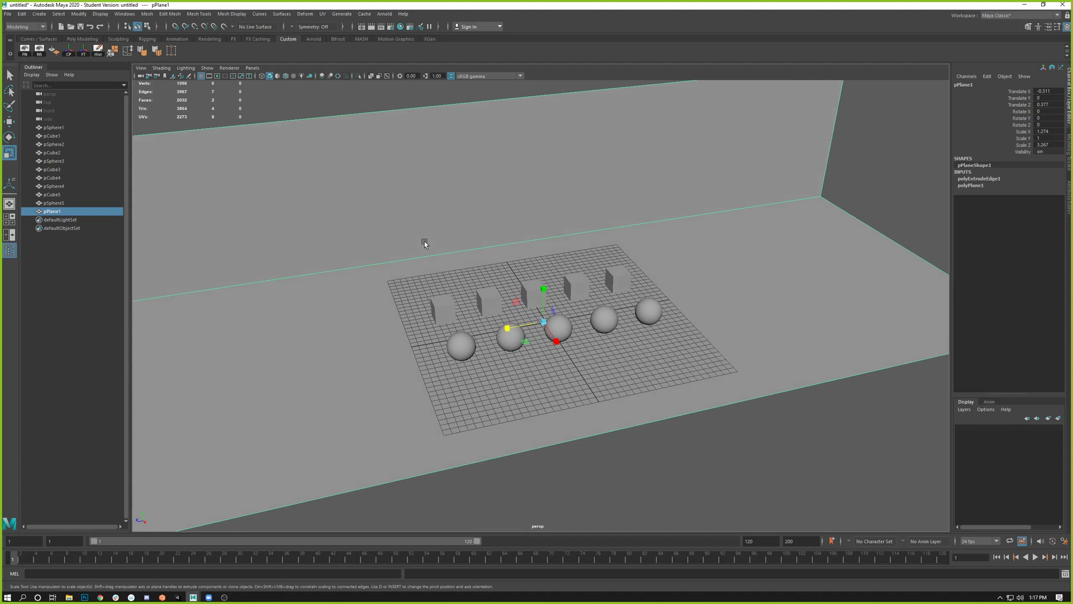
pyautogui.keyDown('alt'); pyautogui.moveTo(424, 243); pyautogui.dragTo(434, 148); pyautogui.keyUp('alt')
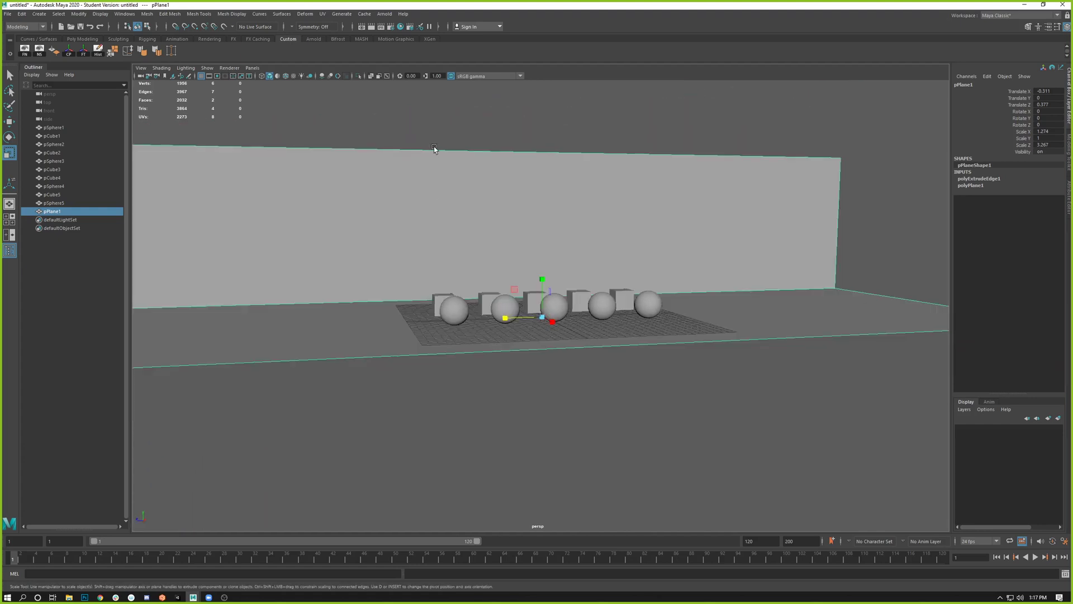
pyautogui.moveTo(434, 149); pyautogui.dragTo(431, 127, button='right')
pyautogui.click(431, 152)
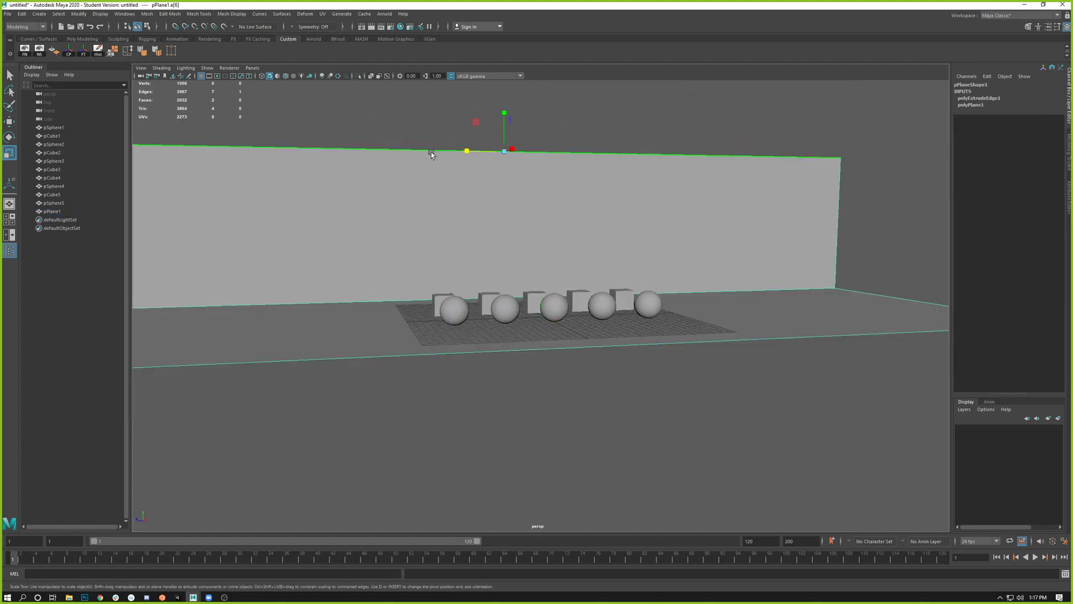
pyautogui.press('w')
pyautogui.moveTo(502, 109); pyautogui.dragTo(503, 83)
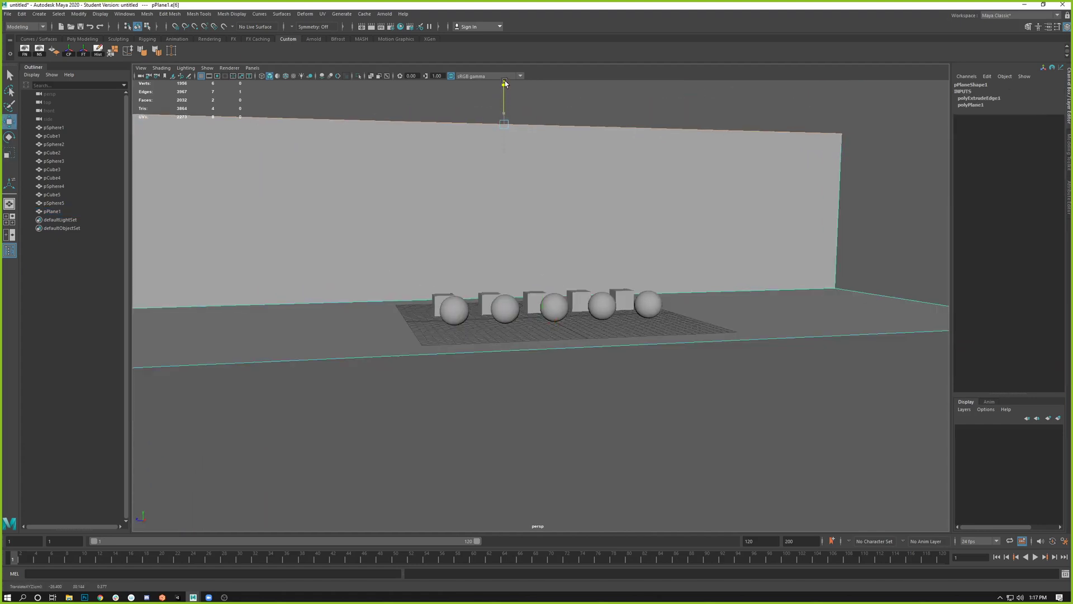
pyautogui.click(616, 414)
pyautogui.keyDown('alt'); pyautogui.moveTo(536, 285); pyautogui.dragTo(506, 315); pyautogui.keyUp('alt')
pyautogui.keyDown('alt'); pyautogui.moveTo(506, 315); pyautogui.dragTo(659, 414, button='right'); pyautogui.keyUp('alt')
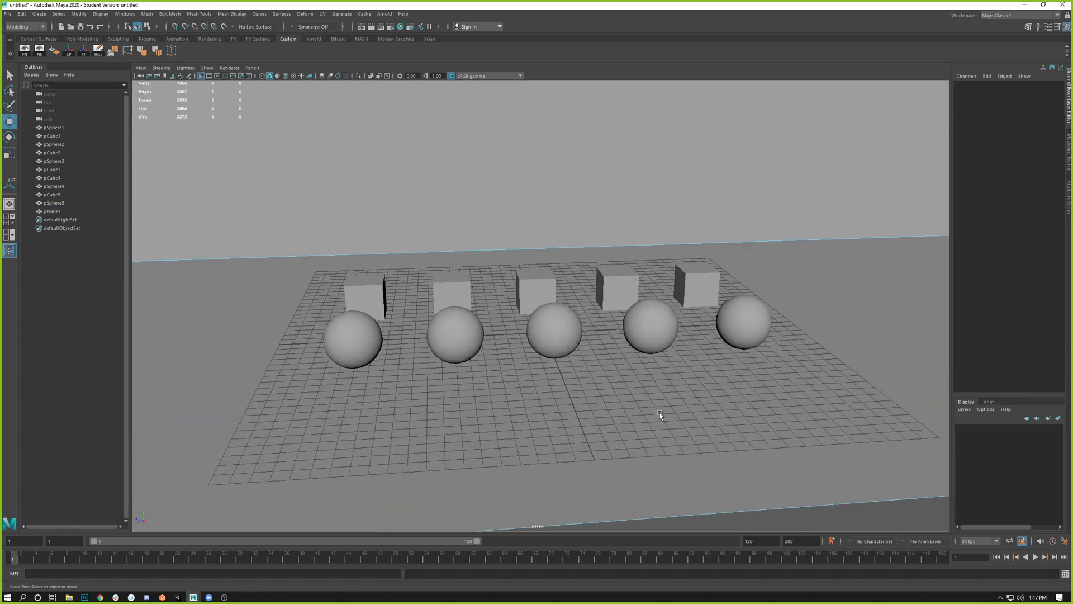
# Step: Return the floor-and-wall plane to object mode, clear the selection and frame the whole set from the front
pyautogui.keyDown('alt'); pyautogui.moveTo(660, 414); pyautogui.dragTo(619, 383); pyautogui.keyUp('alt')
pyautogui.moveTo(540, 231); pyautogui.dragTo(559, 219, button='right')
pyautogui.keyDown('alt'); pyautogui.moveTo(539, 364); pyautogui.dragTo(453, 325, button='right'); pyautogui.keyUp('alt')
pyautogui.click(503, 494)
pyautogui.keyDown('alt'); pyautogui.moveTo(483, 436); pyautogui.dragTo(527, 401); pyautogui.keyUp('alt')
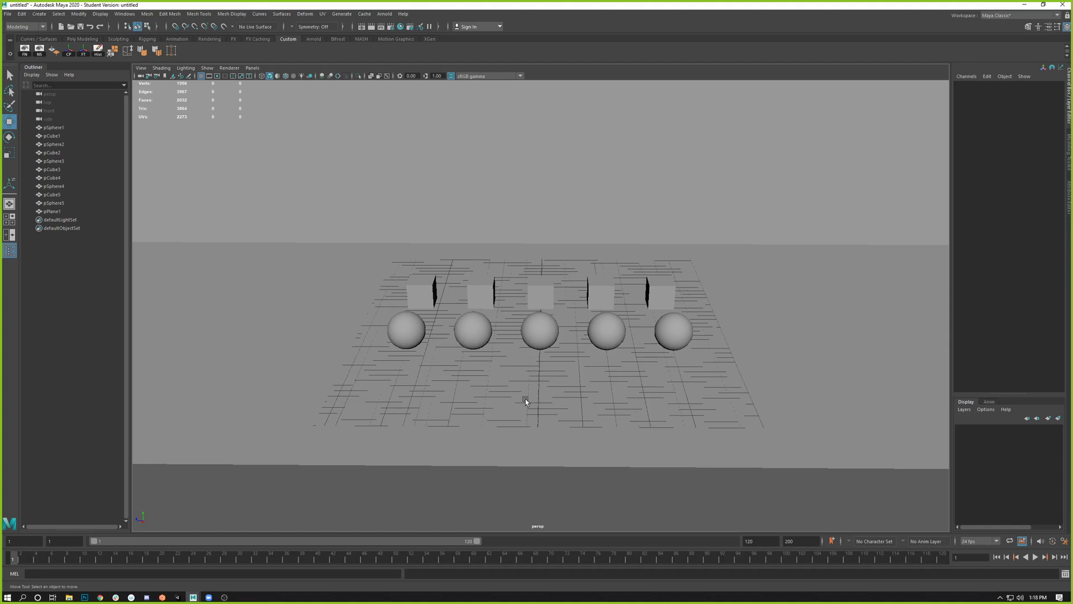
# Step: Save the scene to the Desktop as a Maya Binary file named MayaMaterials, accepting the student version notice
pyautogui.click(8, 14)
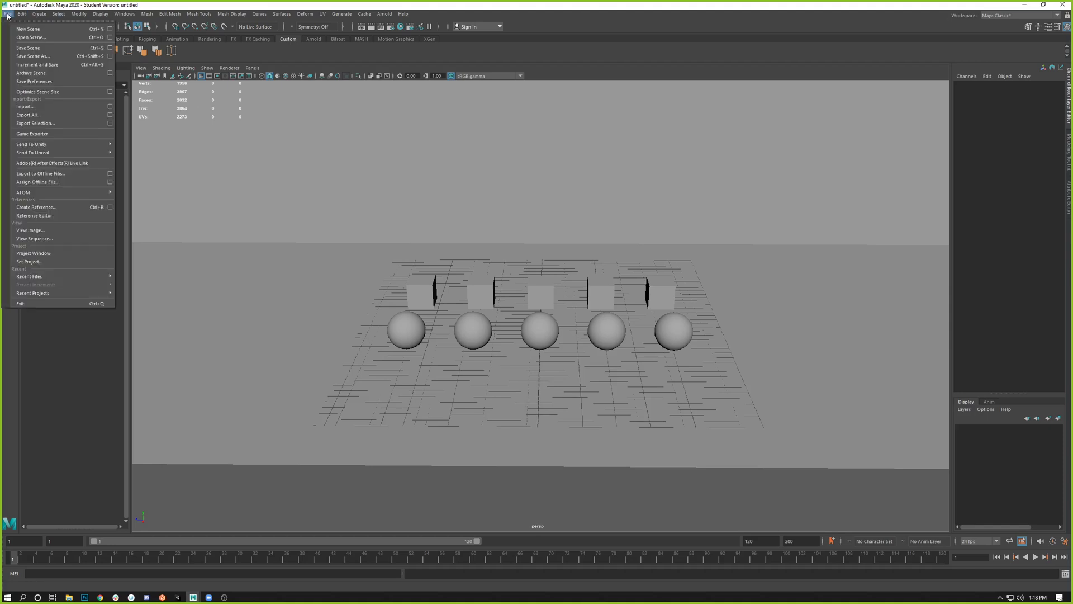
pyautogui.click(14, 56)
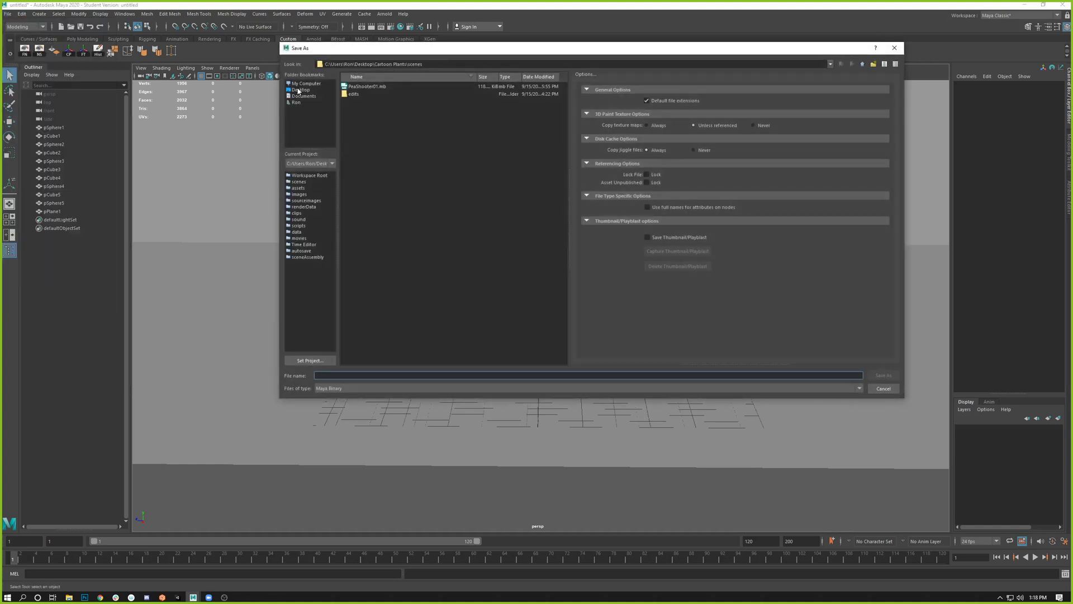
pyautogui.click(300, 90)
pyautogui.click(331, 375)
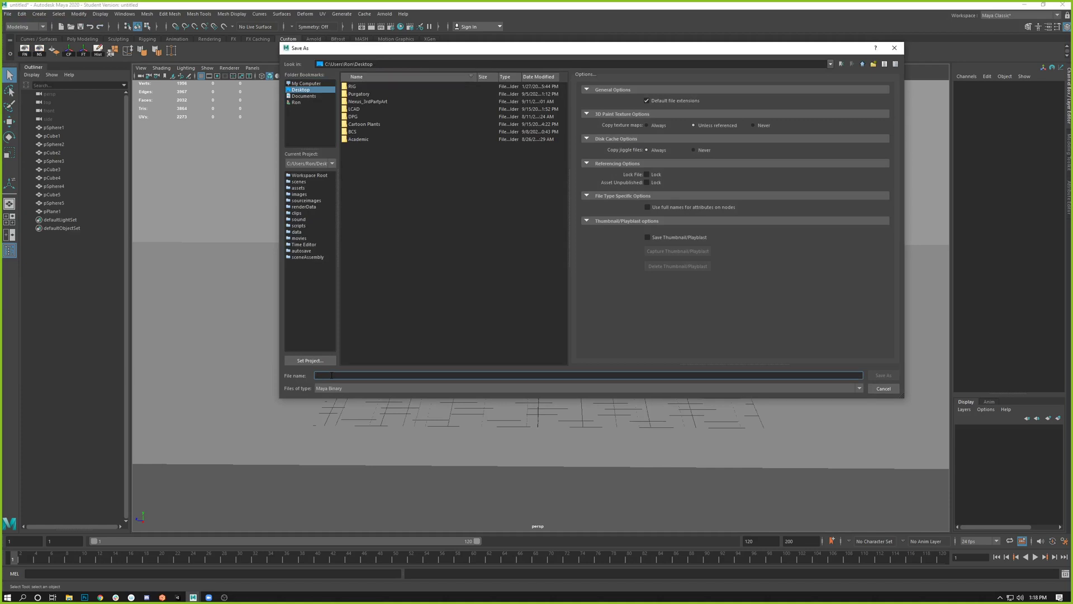
pyautogui.write('MayaMaterials')
pyautogui.press('Return')
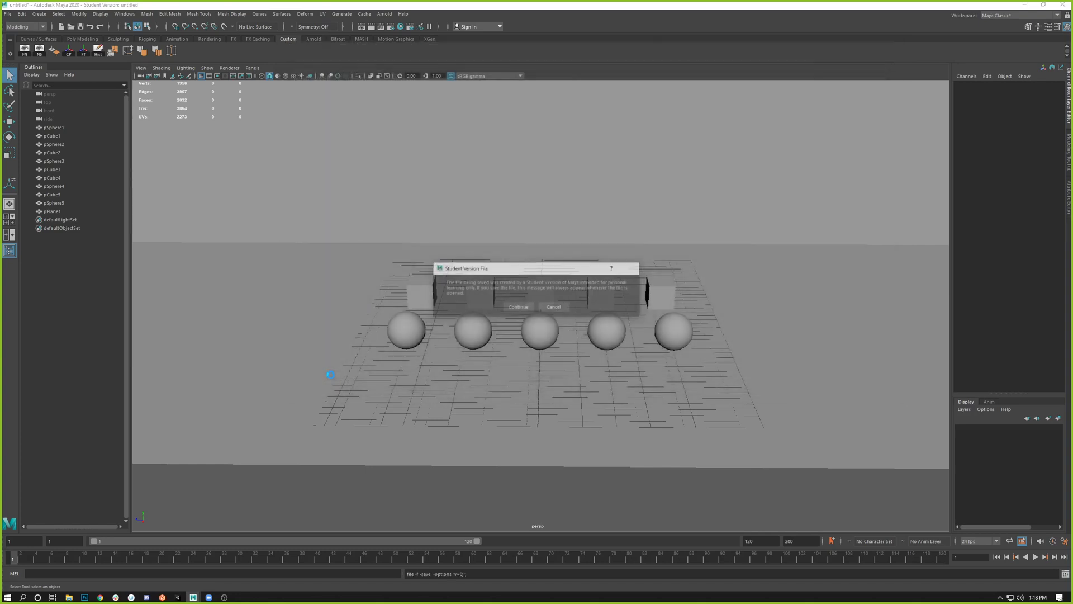
pyautogui.click(510, 307)
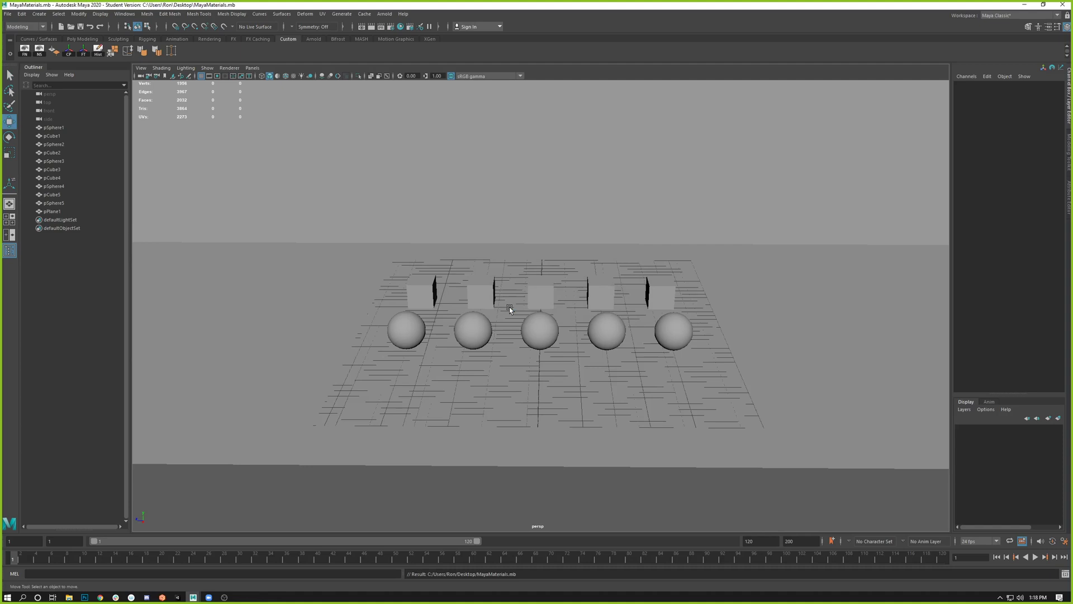
pyautogui.keyDown('alt'); pyautogui.moveTo(508, 307); pyautogui.dragTo(595, 387); pyautogui.keyUp('alt')
pyautogui.keyDown('alt'); pyautogui.moveTo(595, 387); pyautogui.dragTo(548, 380, button='right'); pyautogui.keyUp('alt')
pyautogui.click(387, 280)
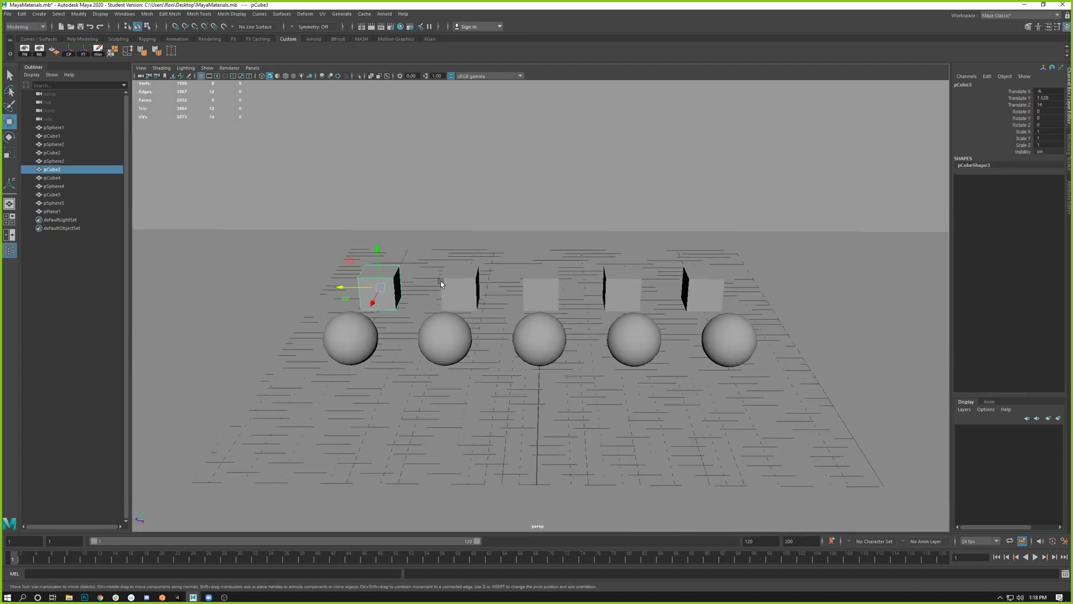
pyautogui.click(459, 284)
pyautogui.click(449, 331)
pyautogui.click(384, 336)
pyautogui.click(386, 291)
pyautogui.click(354, 325)
pyautogui.moveTo(442, 332); pyautogui.dragTo(449, 324)
pyautogui.click(468, 289)
pyautogui.click(387, 285)
pyautogui.click(351, 329)
pyautogui.click(434, 332)
pyautogui.click(462, 281)
pyautogui.click(535, 283)
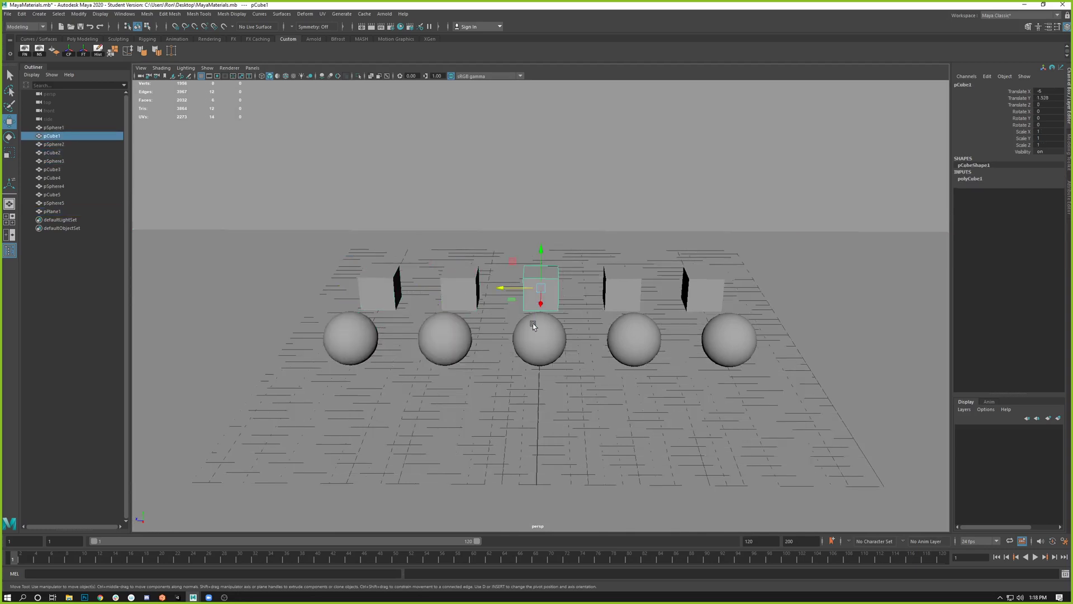
pyautogui.click(532, 325)
pyautogui.click(420, 337)
pyautogui.click(338, 330)
pyautogui.click(368, 283)
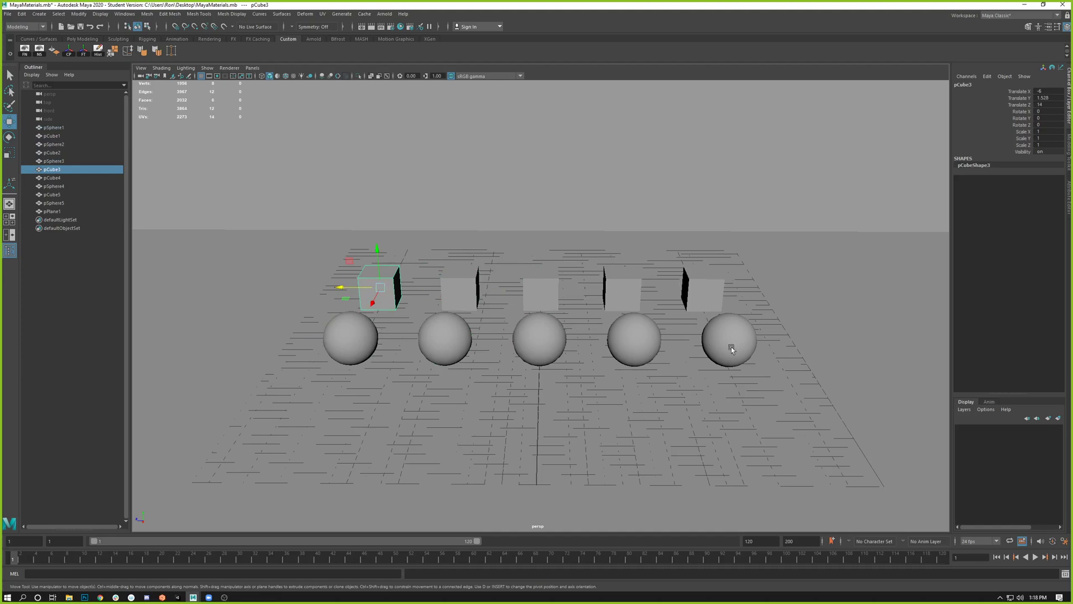
pyautogui.keyDown('alt'); pyautogui.moveTo(731, 345); pyautogui.dragTo(558, 390); pyautogui.keyUp('alt')
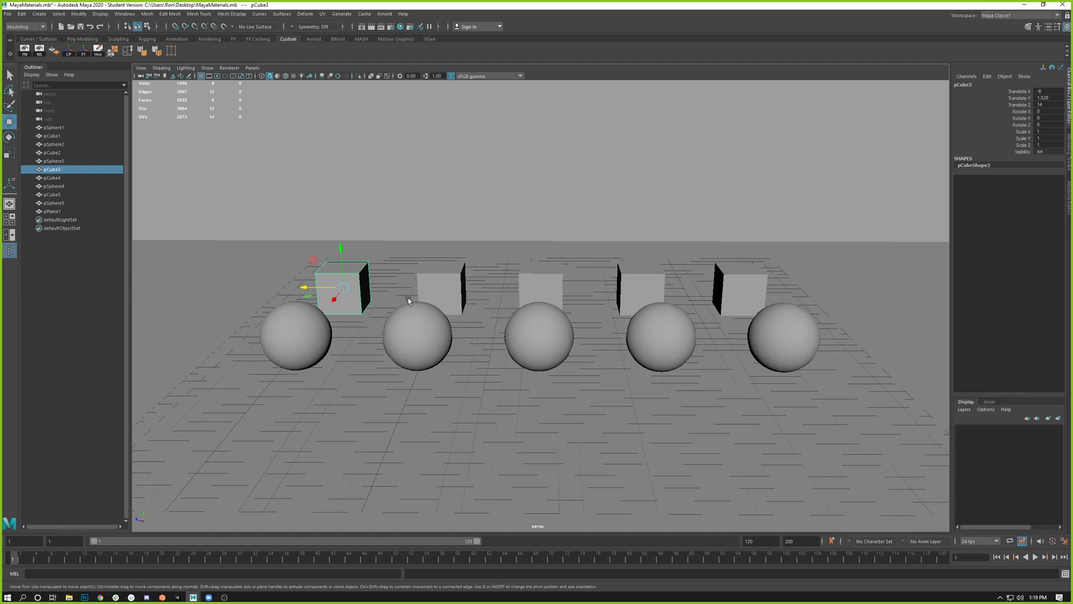
# Step: Assign a new Lambert material to the floor-and-wall plane
pyautogui.click(454, 146)
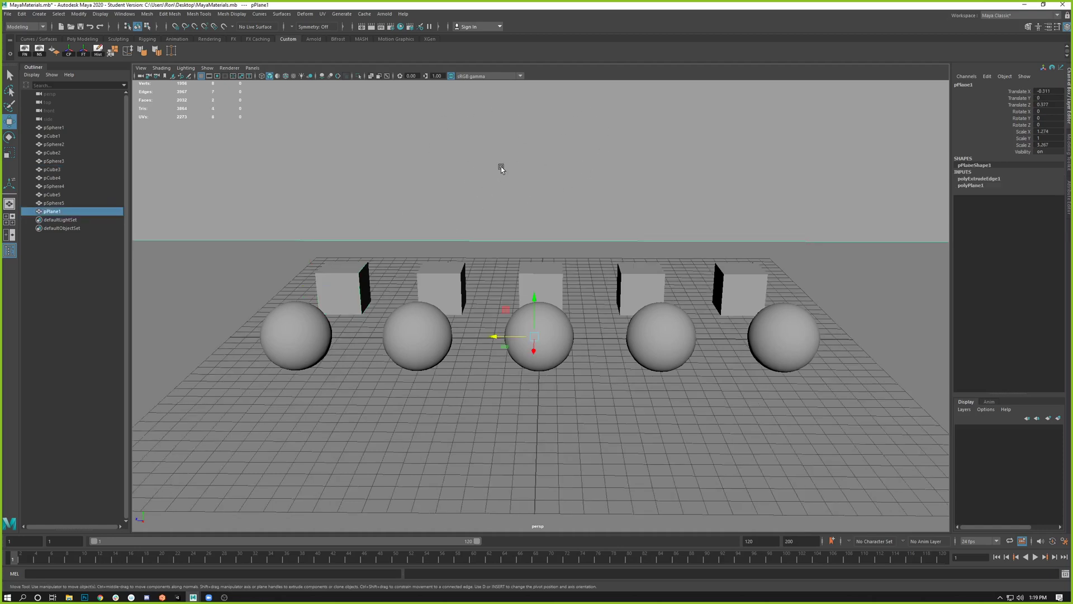
pyautogui.rightClick(604, 426)
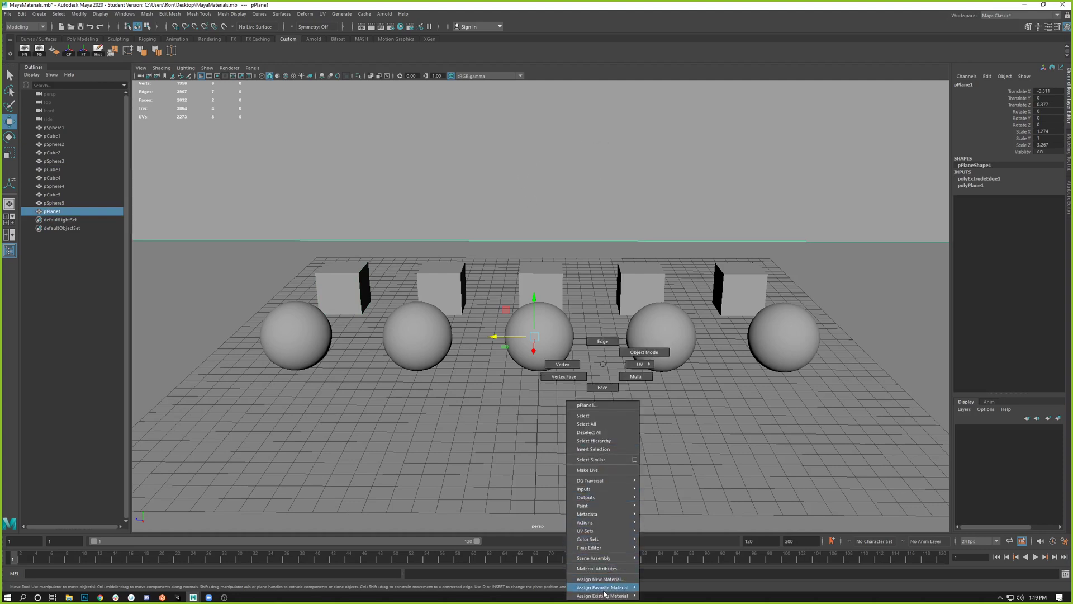
pyautogui.moveTo(604, 588)
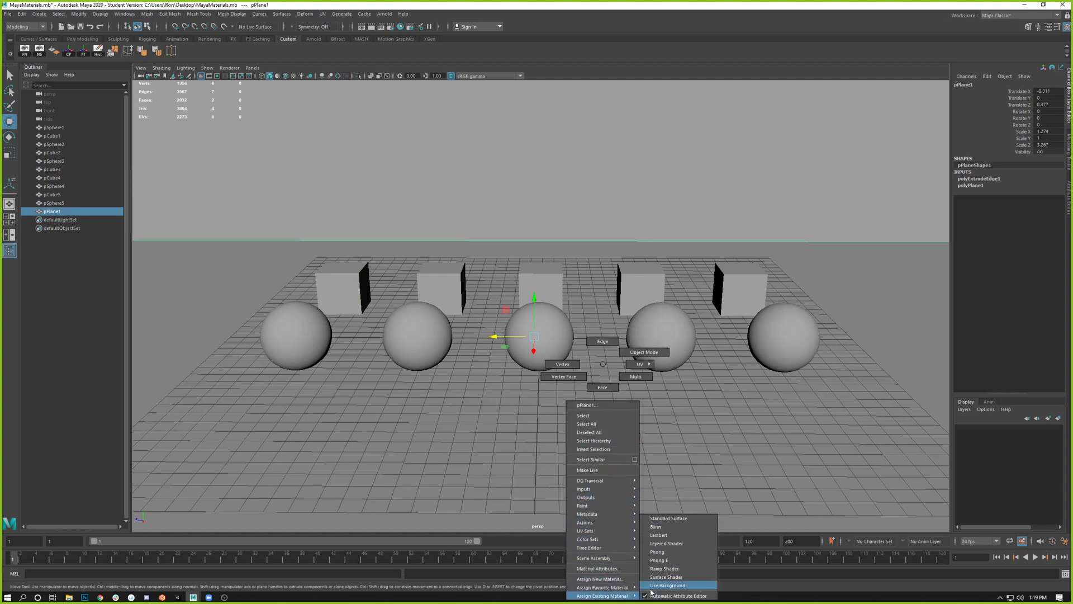
pyautogui.click(671, 536)
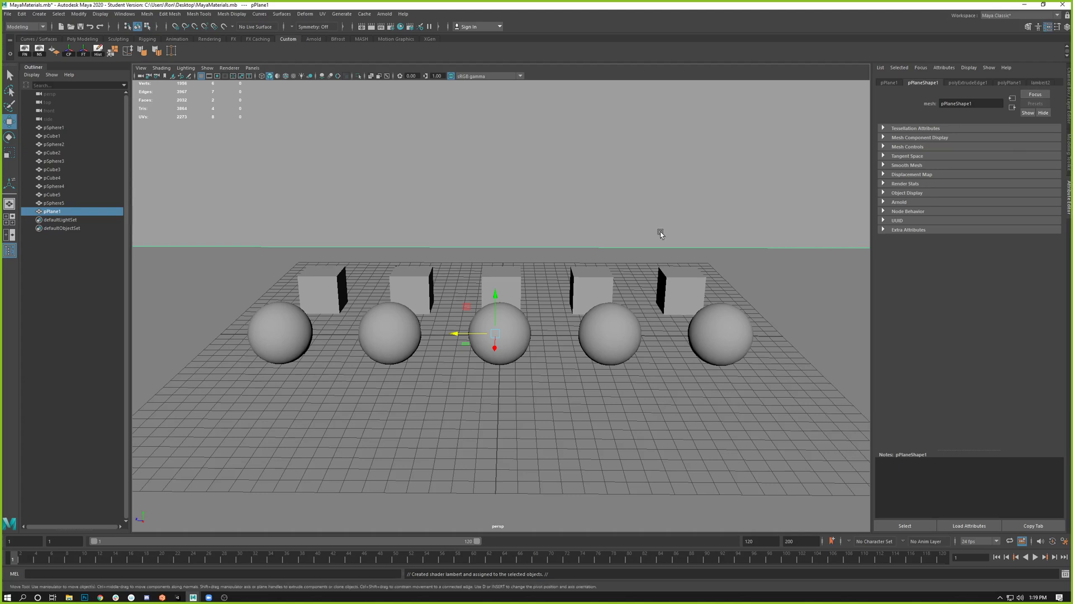
# Step: Open the material attributes of the floor-and-wall plane and rename its Lambert material Ground
pyautogui.rightClick(585, 123)
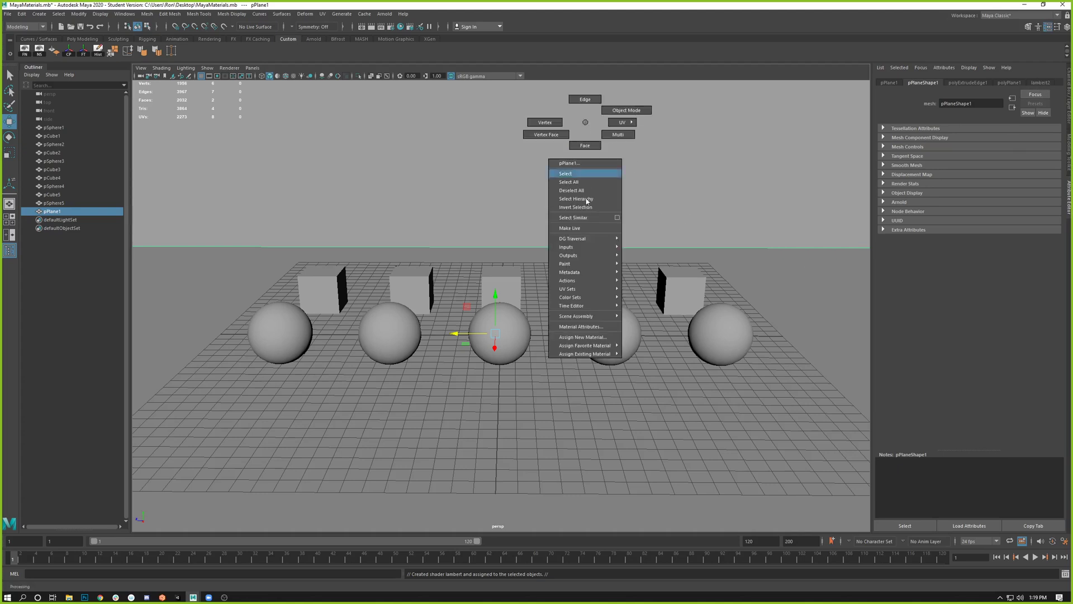
pyautogui.click(581, 326)
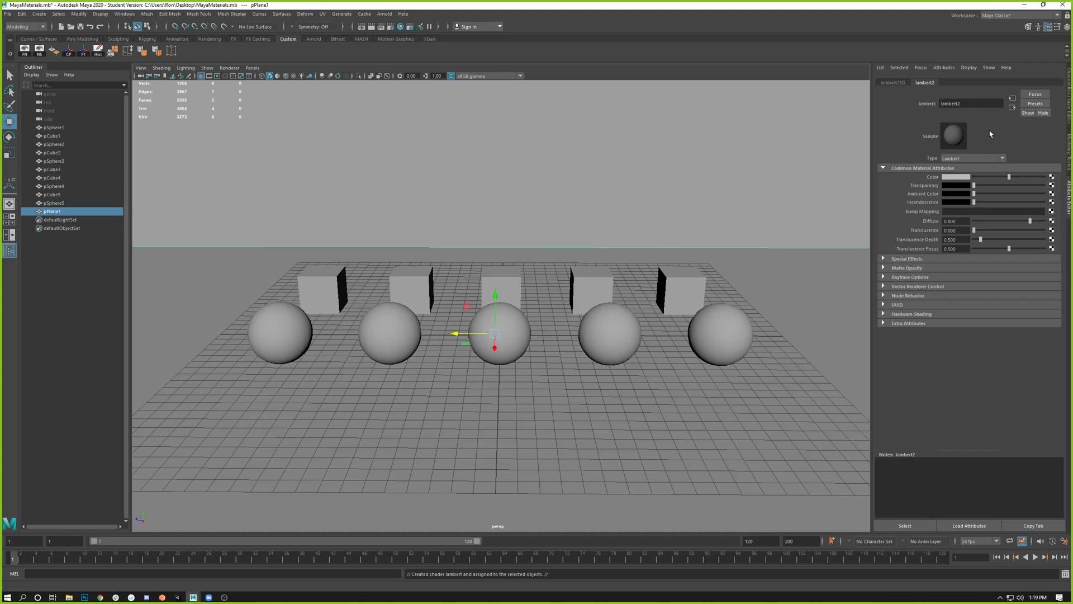
pyautogui.doubleClick(971, 103)
pyautogui.write('Gl')
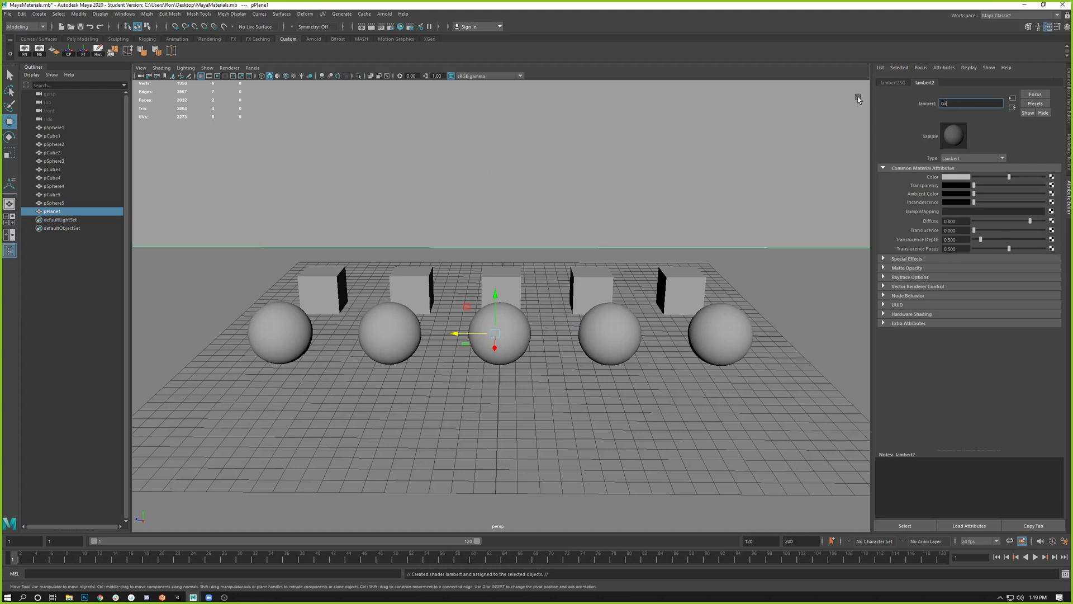
pyautogui.write('ound')
pyautogui.press('Return')
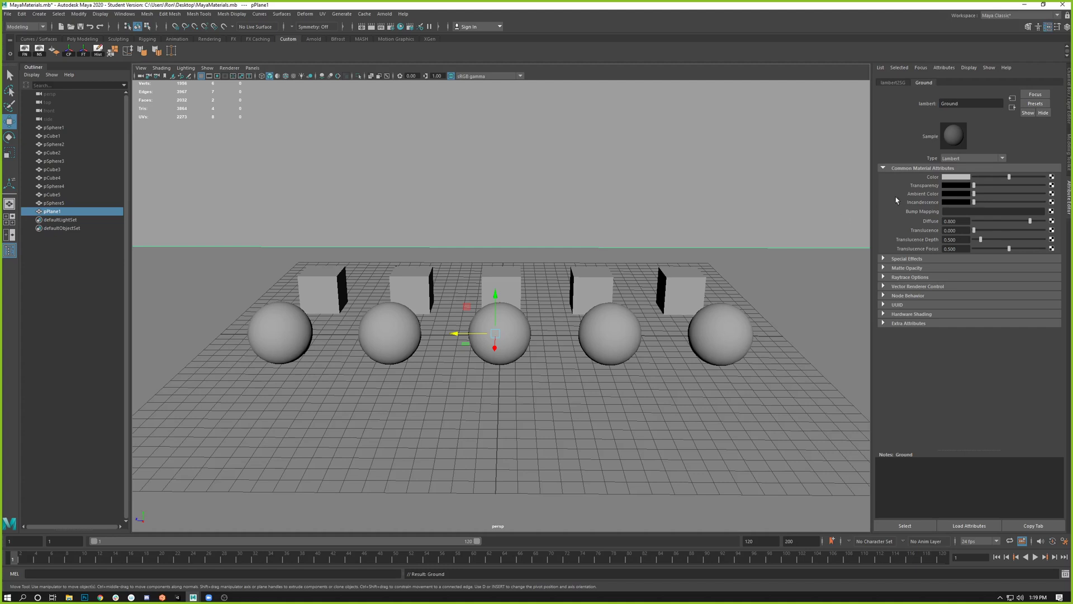
pyautogui.doubleClick(984, 103)
pyautogui.scroll(2, 603, 385)
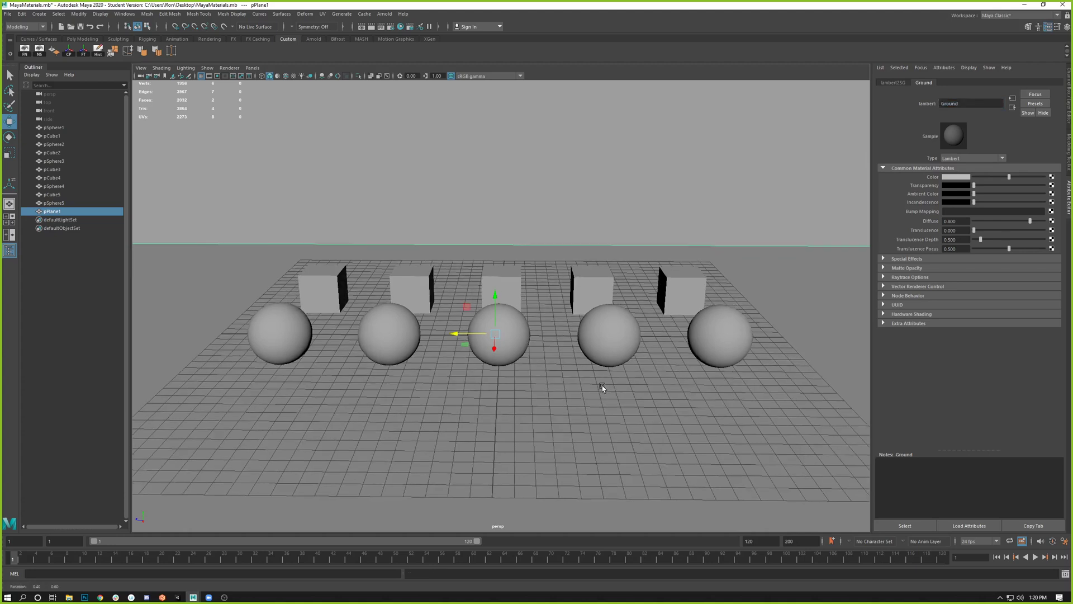
# Step: Change the Ground material's color to a dark greyish green and clear the selection
pyautogui.click(965, 177)
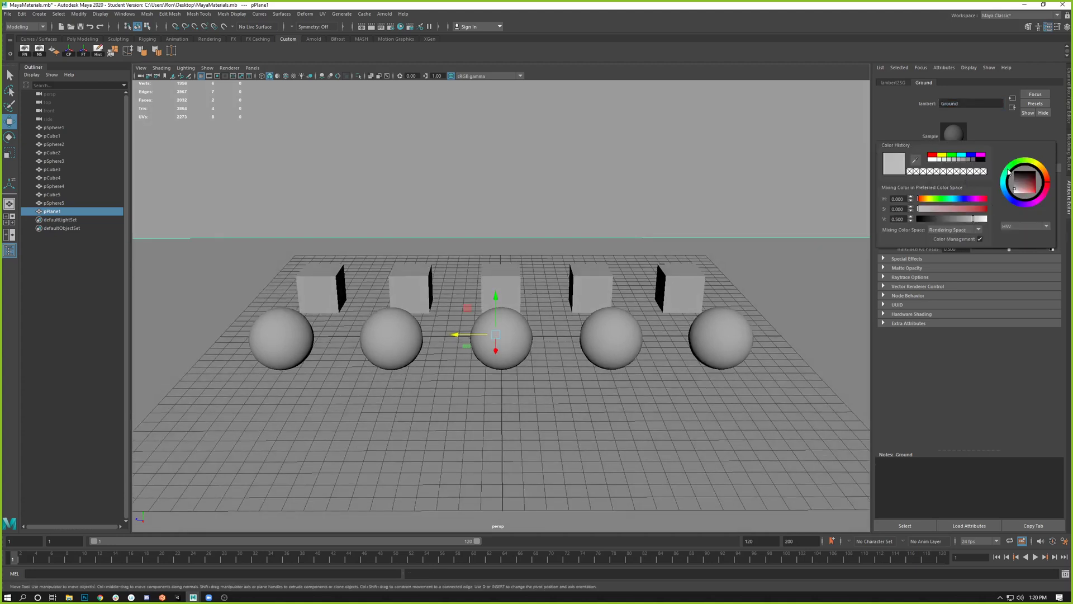
pyautogui.moveTo(1007, 169); pyautogui.dragTo(1019, 187)
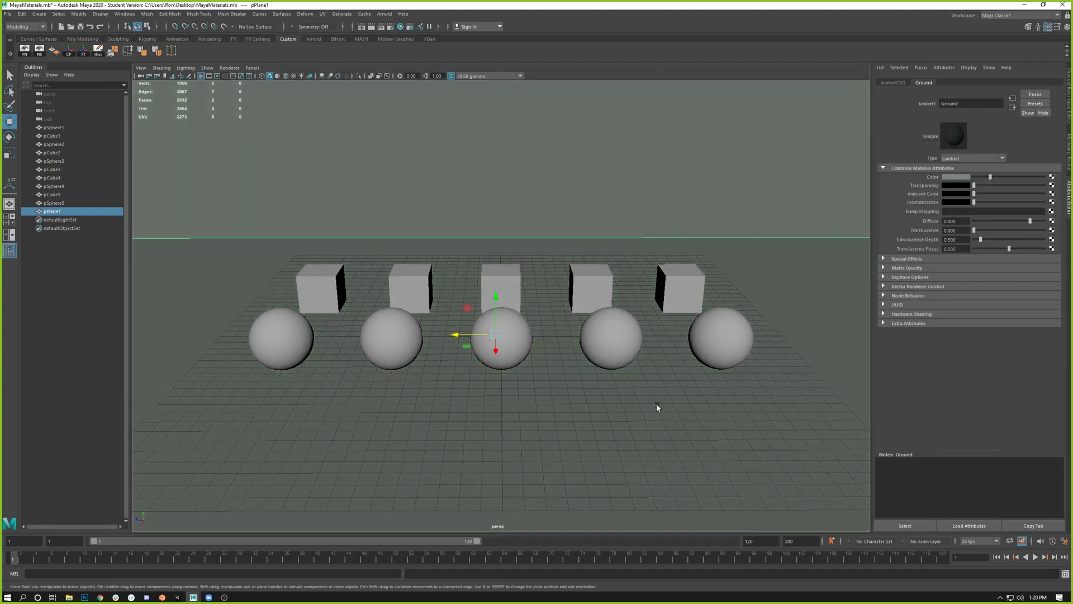
pyautogui.keyDown('alt'); pyautogui.moveTo(596, 432); pyautogui.dragTo(414, 418, button='right'); pyautogui.keyUp('alt')
pyautogui.click(415, 420)
pyautogui.moveTo(533, 358)
pyautogui.keyDown('alt'); pyautogui.mouseDown()
pyautogui.moveTo(458, 363)
pyautogui.moveTo(485, 340)
pyautogui.moveTo(542, 372)
pyautogui.moveTo(530, 364)
pyautogui.mouseUp(); pyautogui.keyUp('alt')
pyautogui.keyDown('alt'); pyautogui.moveTo(531, 364); pyautogui.dragTo(627, 434, button='right'); pyautogui.keyUp('alt')
pyautogui.keyDown('alt'); pyautogui.moveTo(596, 424); pyautogui.dragTo(620, 455); pyautogui.keyUp('alt')
pyautogui.keyDown('alt'); pyautogui.moveTo(620, 455); pyautogui.dragTo(642, 450, button='right'); pyautogui.keyUp('alt')
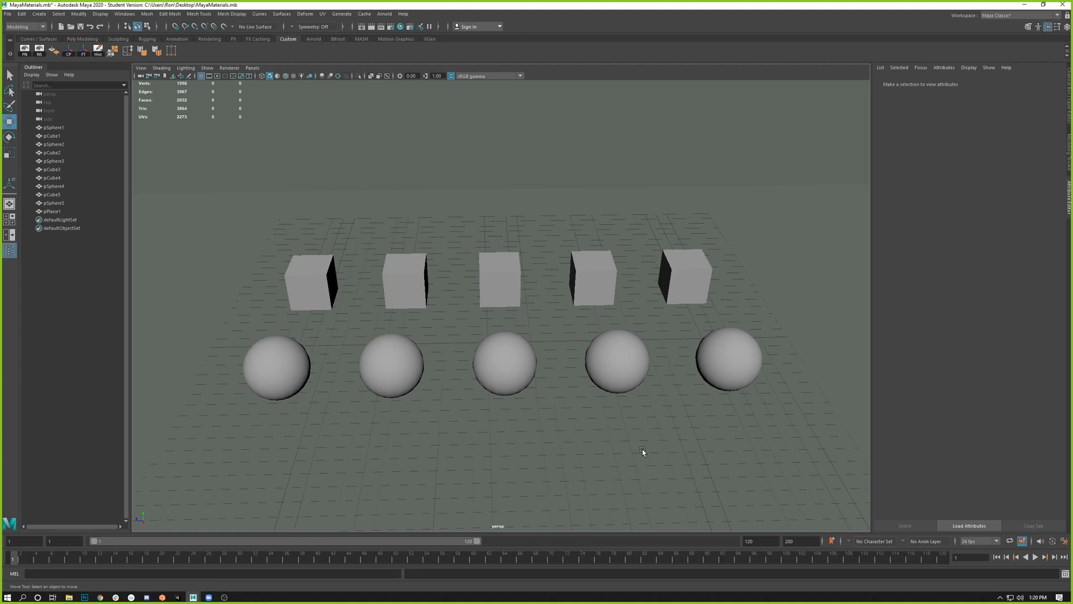
pyautogui.click(274, 363)
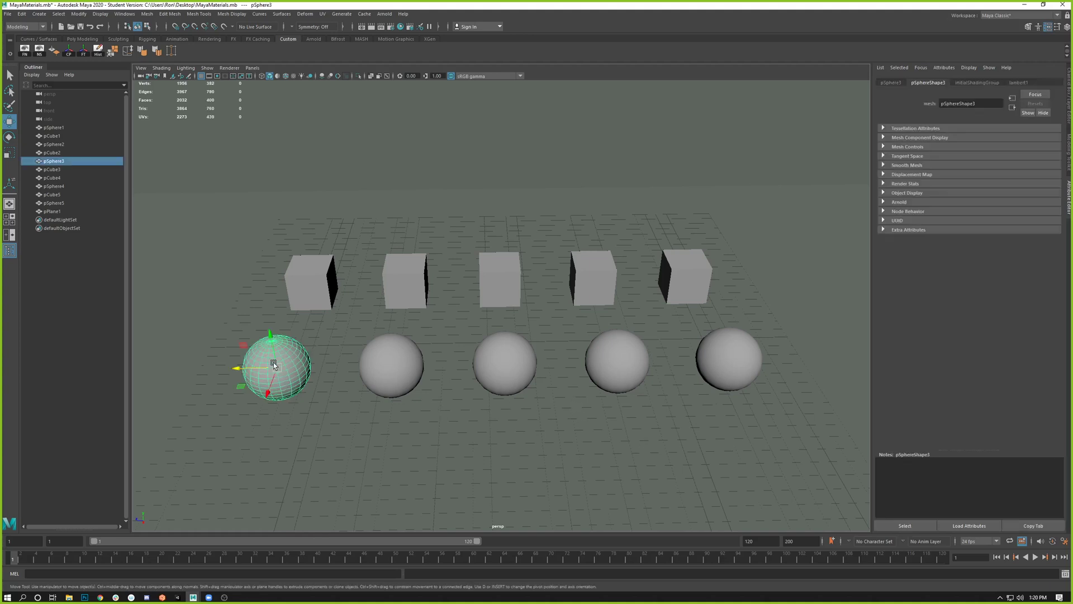
pyautogui.click(311, 286)
pyautogui.click(287, 358)
pyautogui.click(392, 363)
pyautogui.click(499, 279)
pyautogui.click(505, 358)
pyautogui.click(579, 287)
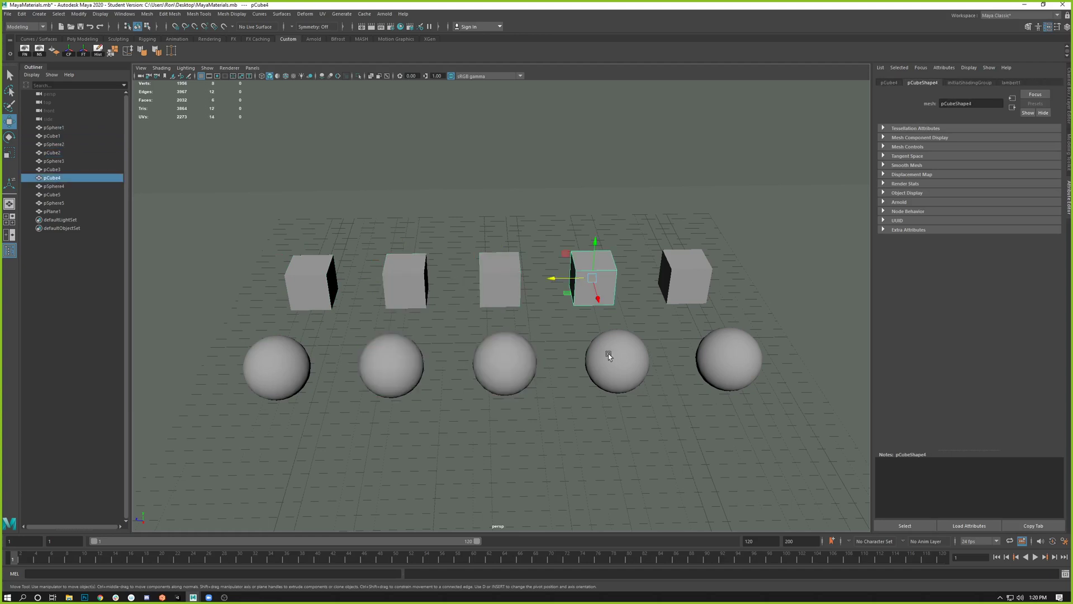
pyautogui.click(609, 354)
pyautogui.click(673, 286)
pyautogui.click(726, 358)
pyautogui.click(333, 277)
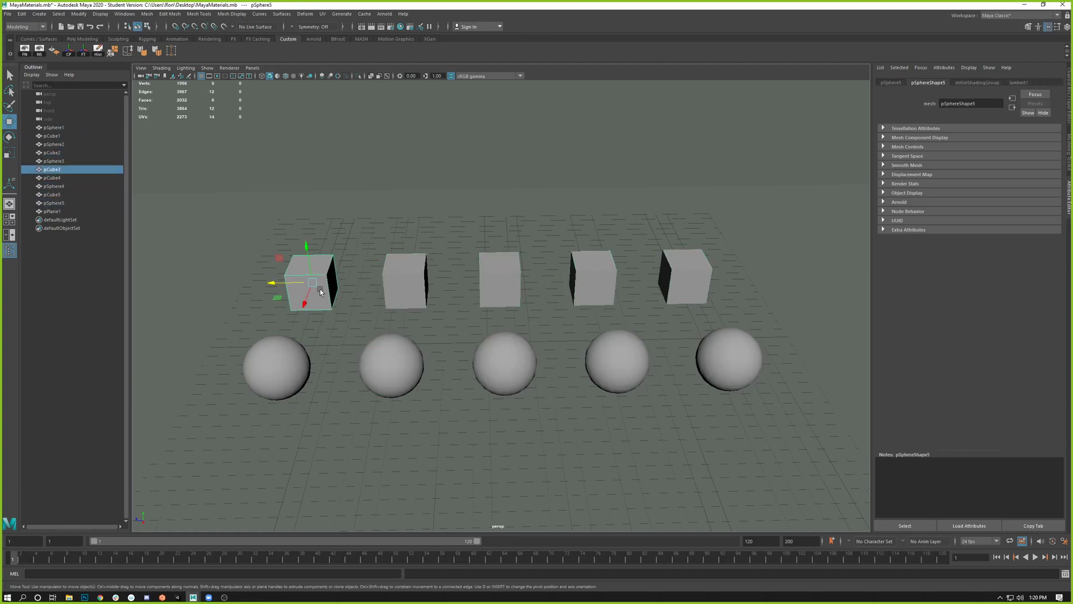
pyautogui.click(277, 367)
pyautogui.click(391, 364)
# Step: Assign a new Blinn material to the leftmost cube and make its color golden yellow
pyautogui.click(313, 295)
pyautogui.rightClick(322, 265)
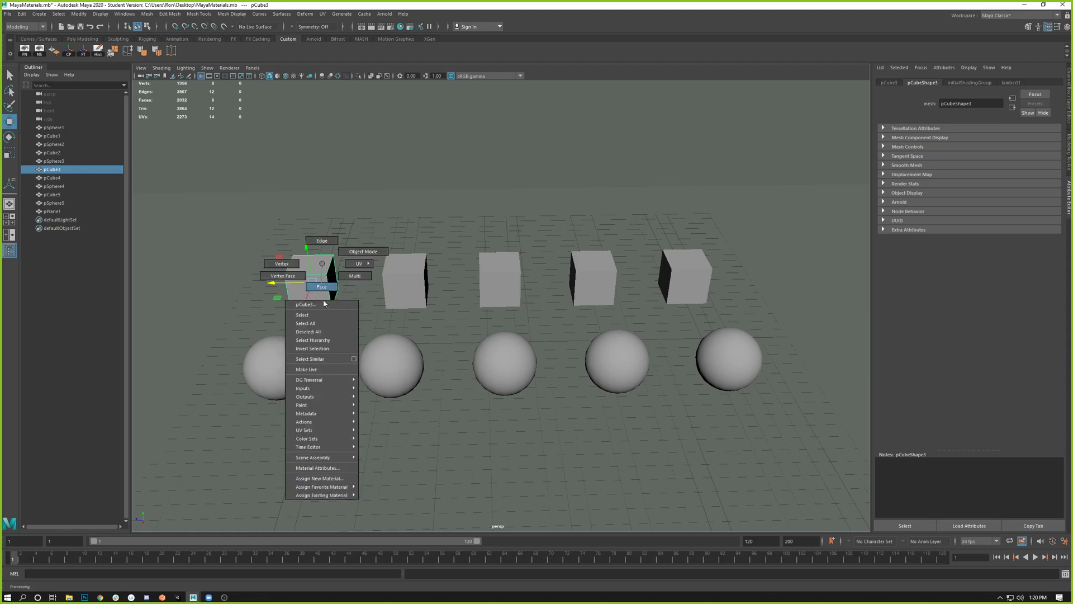
pyautogui.moveTo(322, 490)
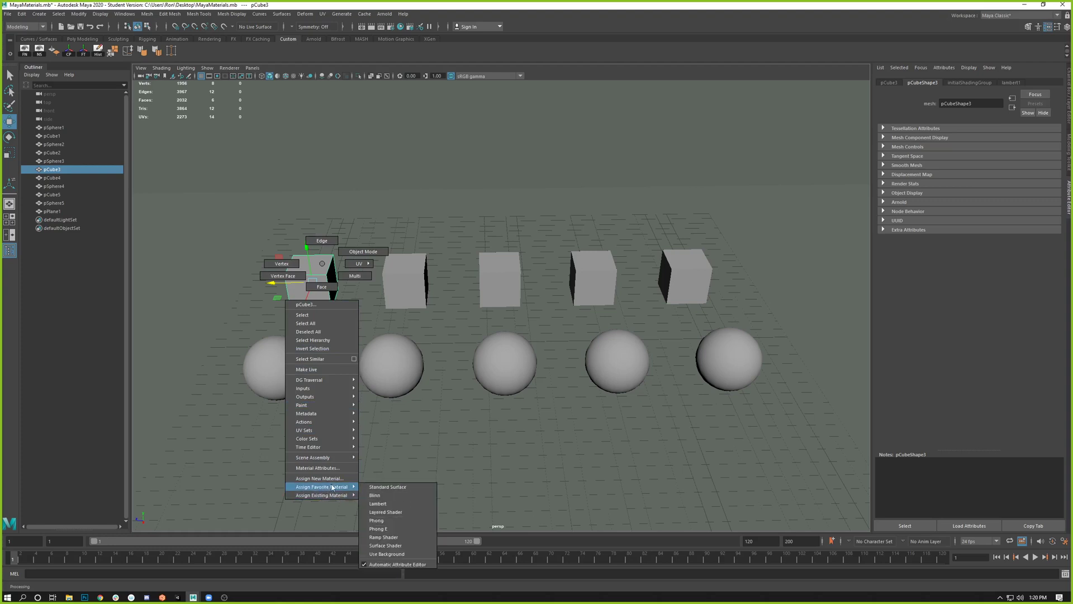
pyautogui.click(375, 495)
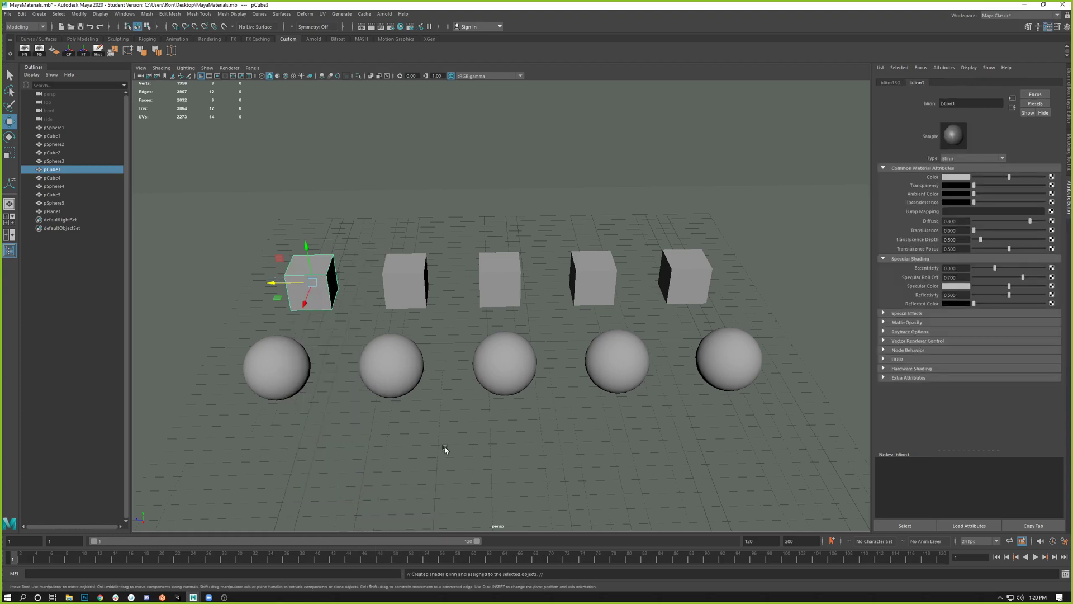
pyautogui.click(954, 178)
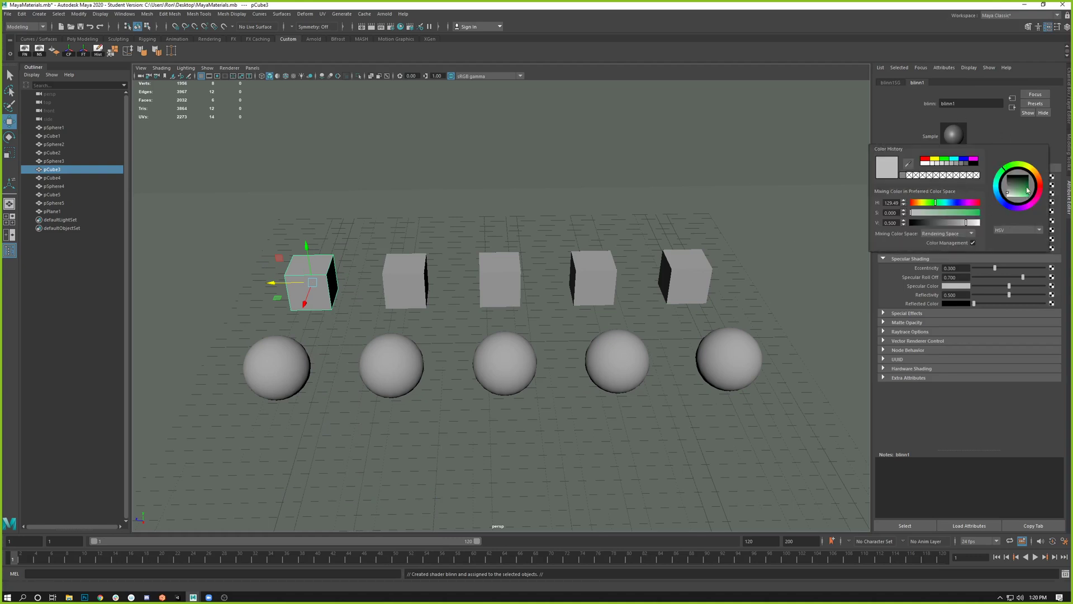
pyautogui.moveTo(1019, 187); pyautogui.dragTo(1030, 197)
# Step: Assign a new Blinn material to the second cube from the left and make its color bright green
pyautogui.click(406, 269)
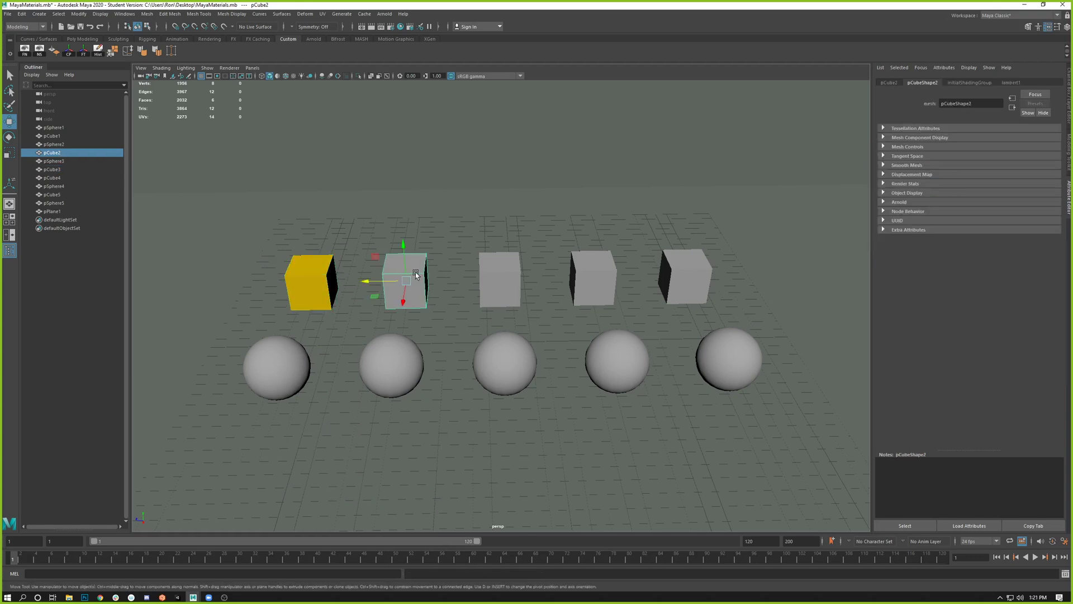
pyautogui.moveTo(416, 273); pyautogui.dragTo(407, 490, button='right')
pyautogui.moveTo(409, 497)
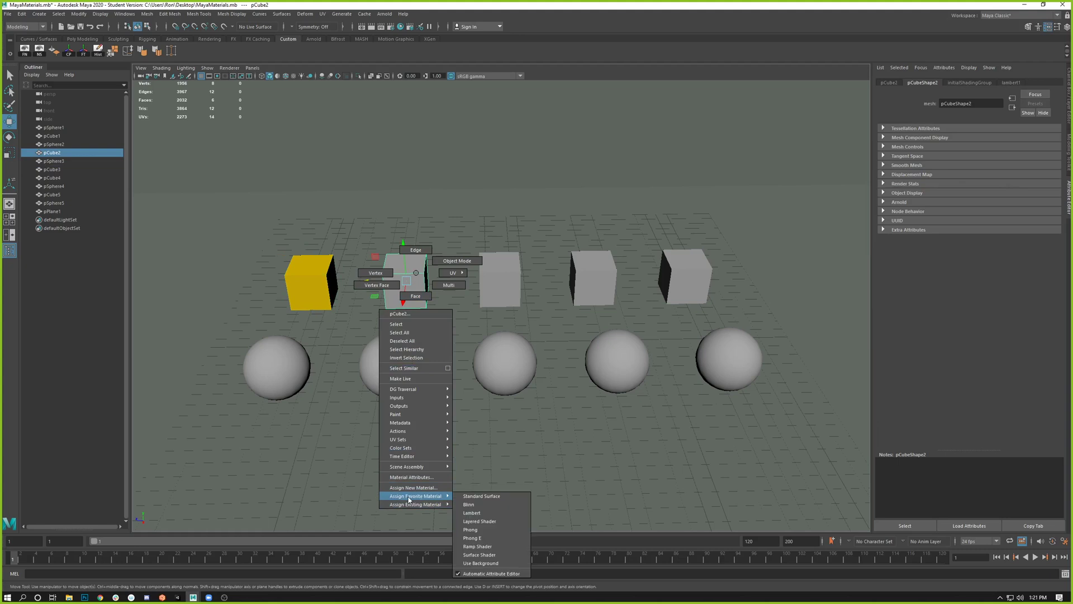
pyautogui.click(469, 505)
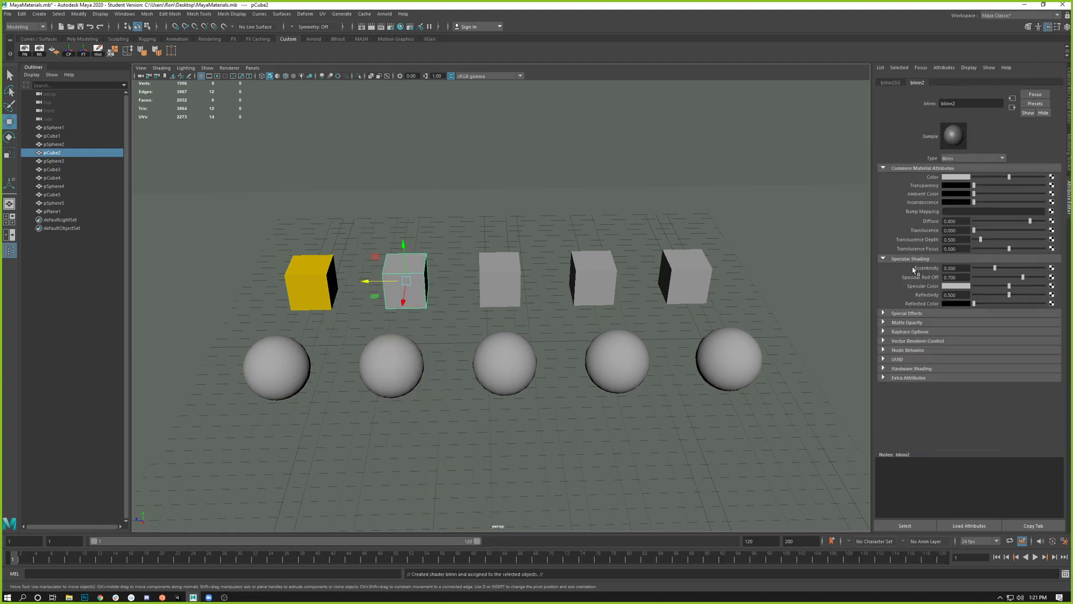
pyautogui.click(963, 178)
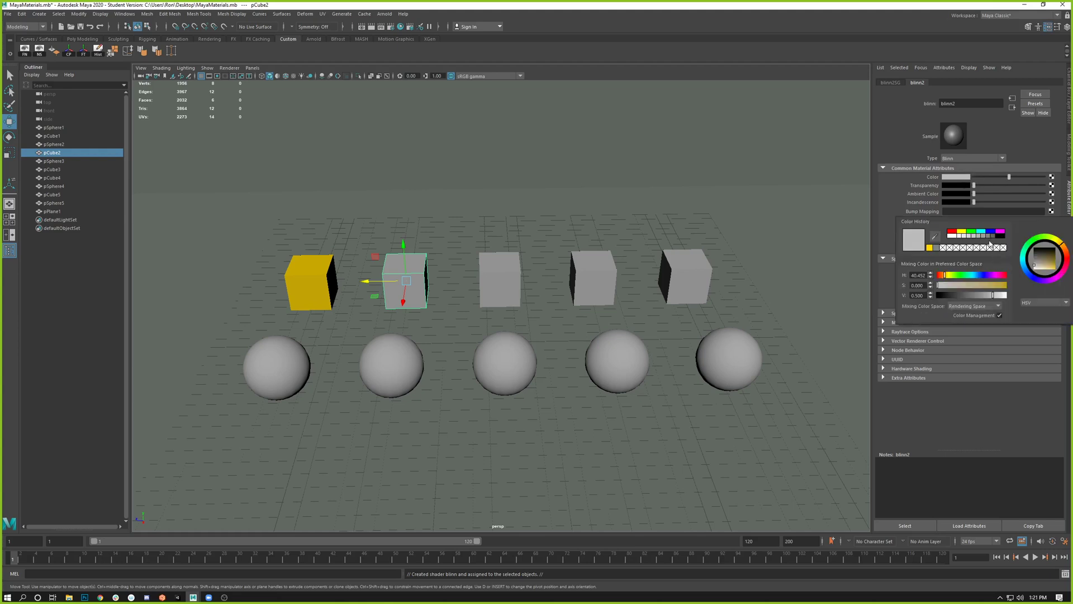
pyautogui.click(976, 231)
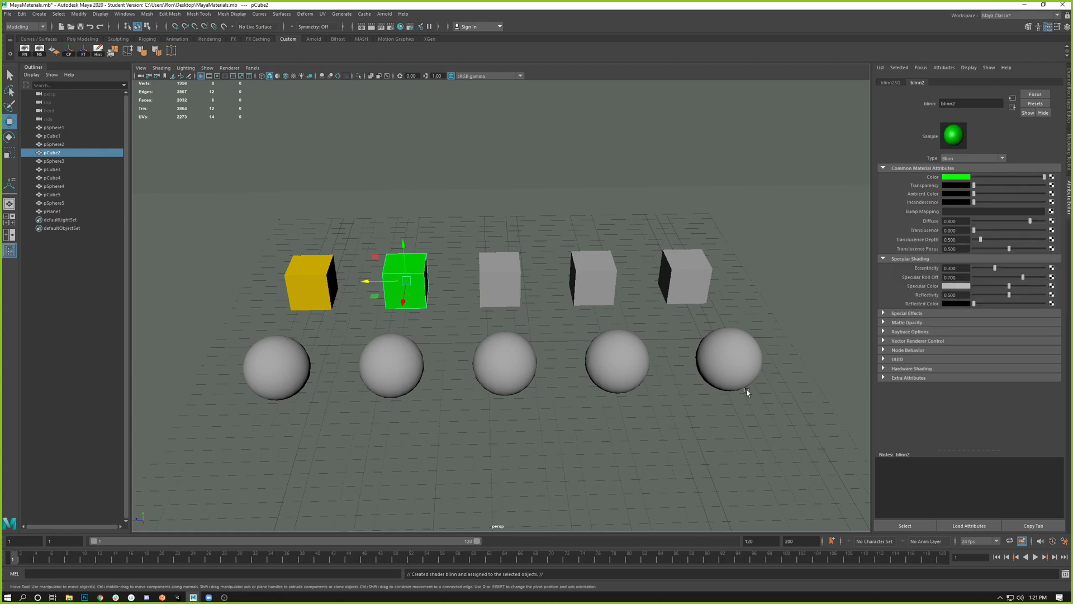
# Step: Assign a new Blinn material to the middle cube and make its color bright cyan
pyautogui.click(490, 280)
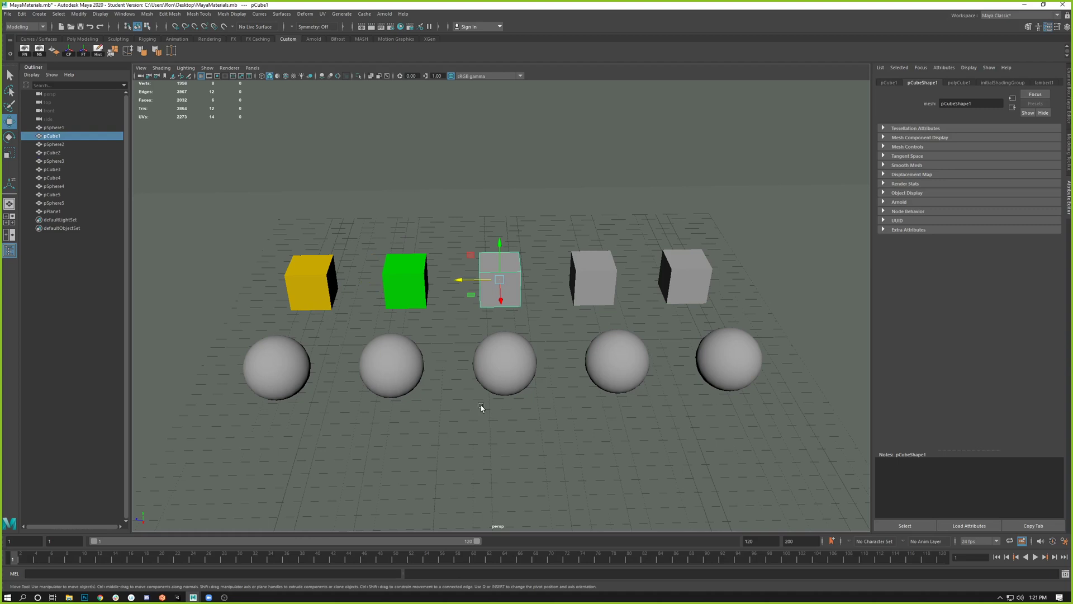
pyautogui.click(481, 406)
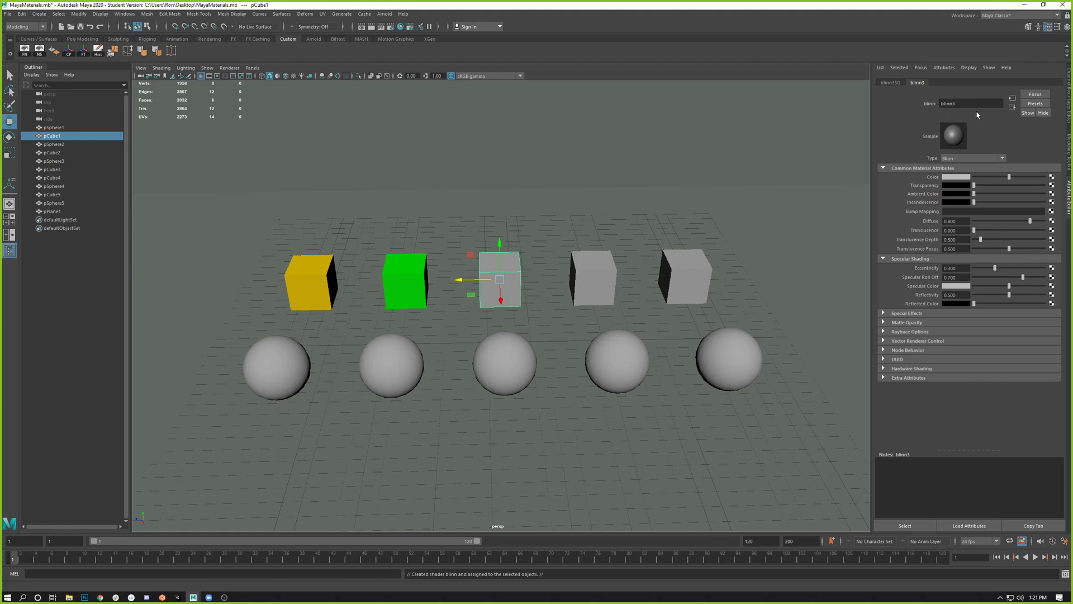
pyautogui.click(968, 177)
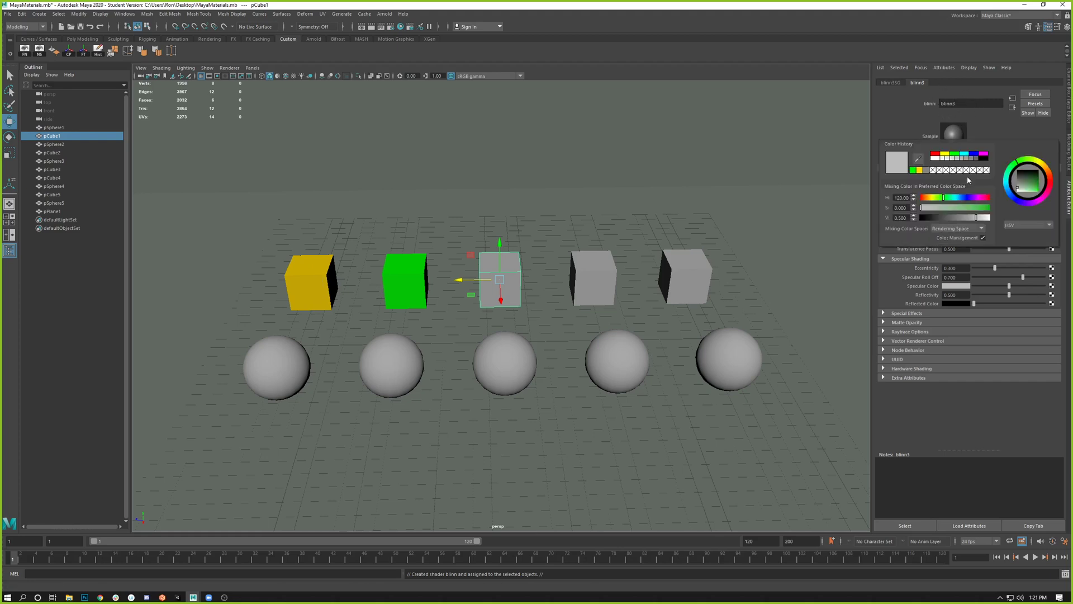
pyautogui.click(957, 178)
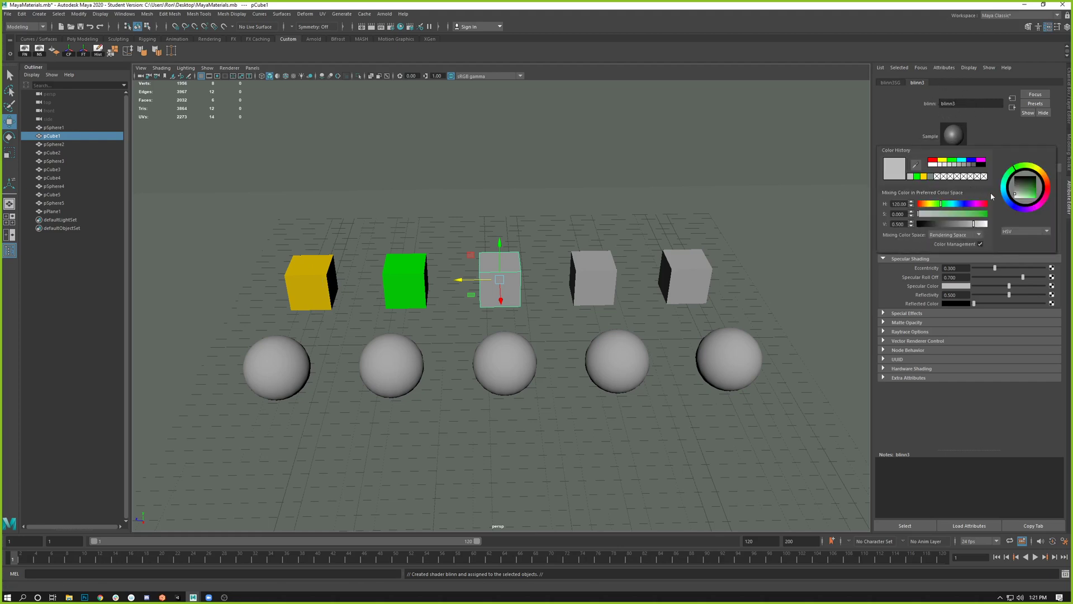
pyautogui.moveTo(957, 203); pyautogui.dragTo(952, 202)
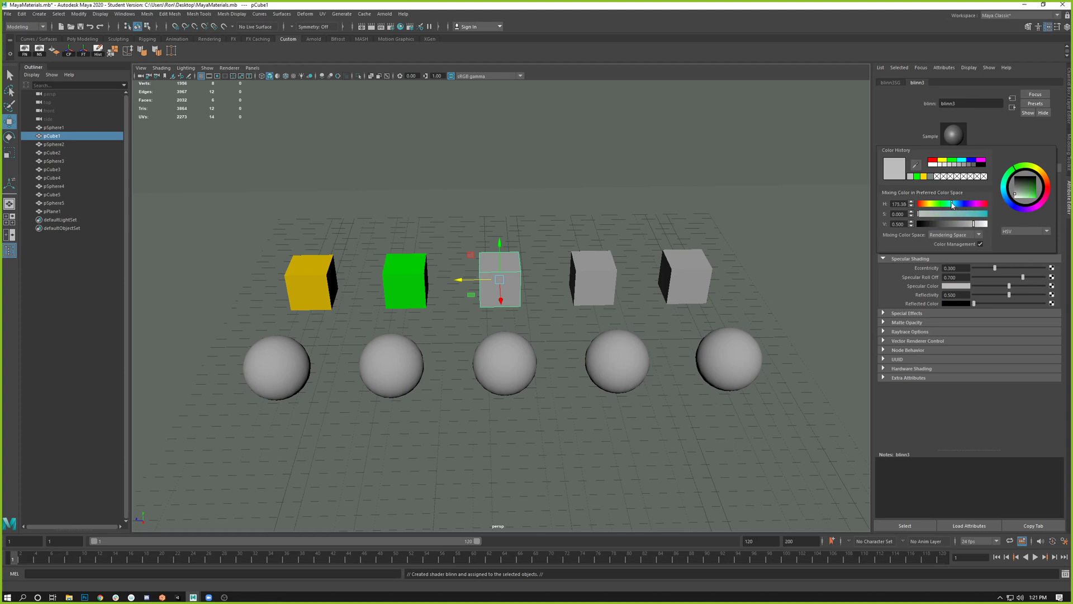
pyautogui.click(1006, 187)
pyautogui.moveTo(1022, 186); pyautogui.dragTo(1038, 199)
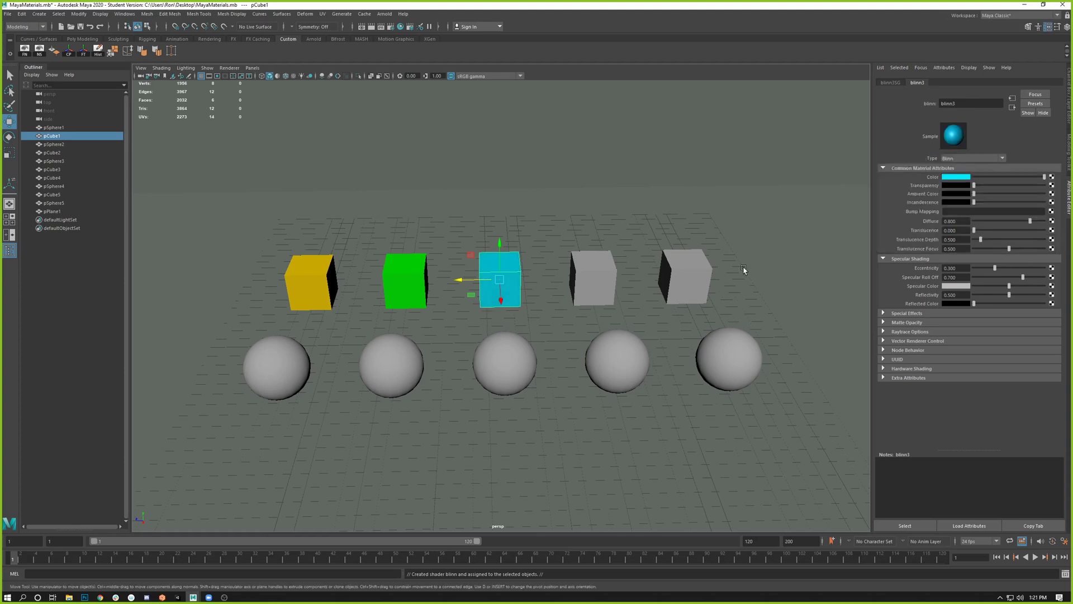
# Step: Assign a new Blinn material to the fourth cube from the left and make its color magenta
pyautogui.click(597, 284)
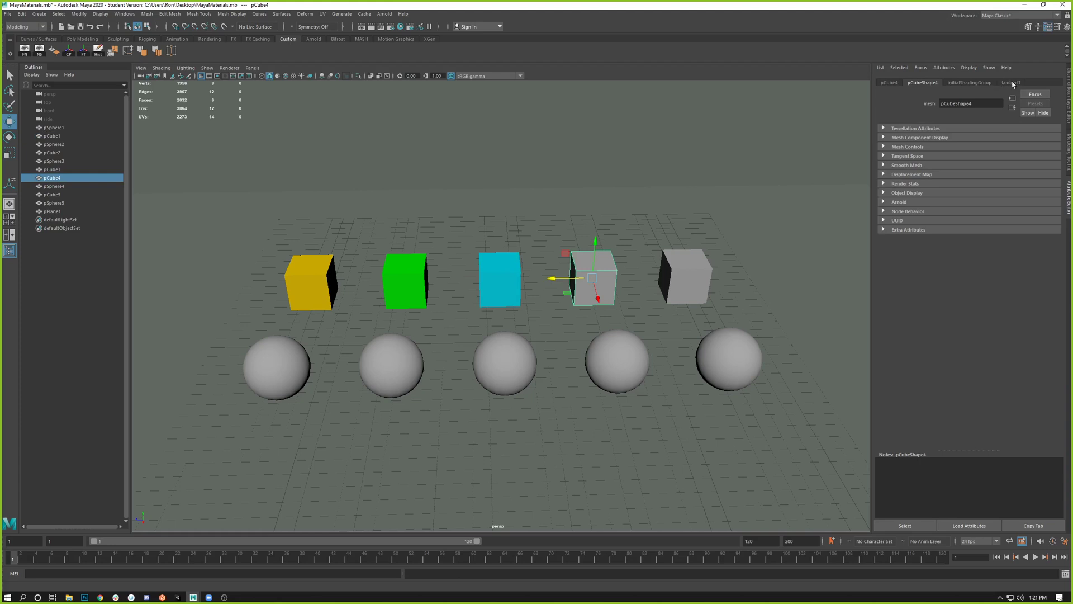
pyautogui.press('g')
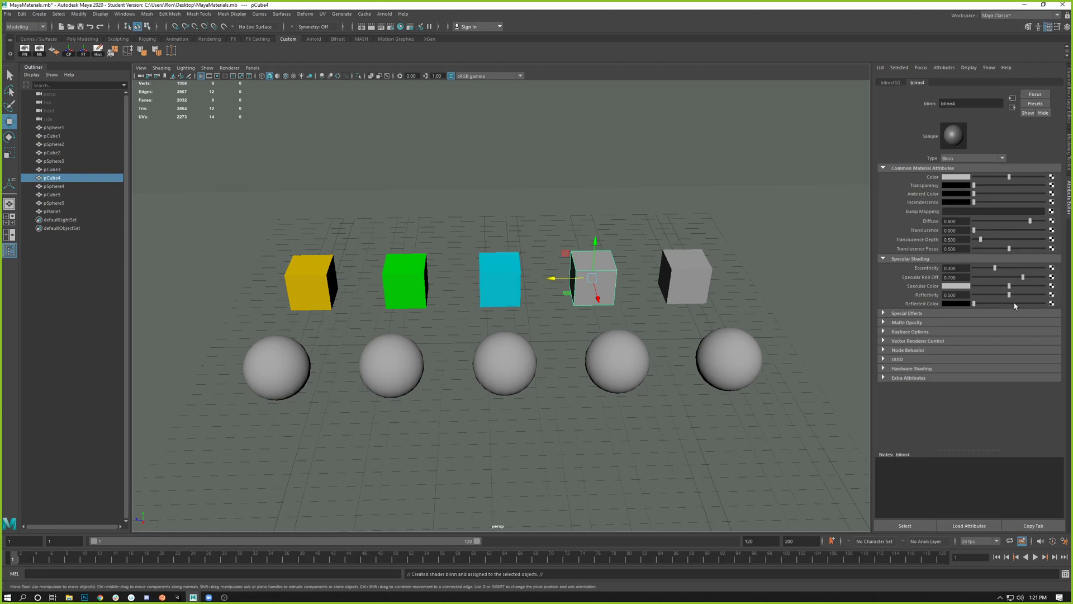
pyautogui.click(956, 178)
pyautogui.click(966, 177)
pyautogui.click(980, 155)
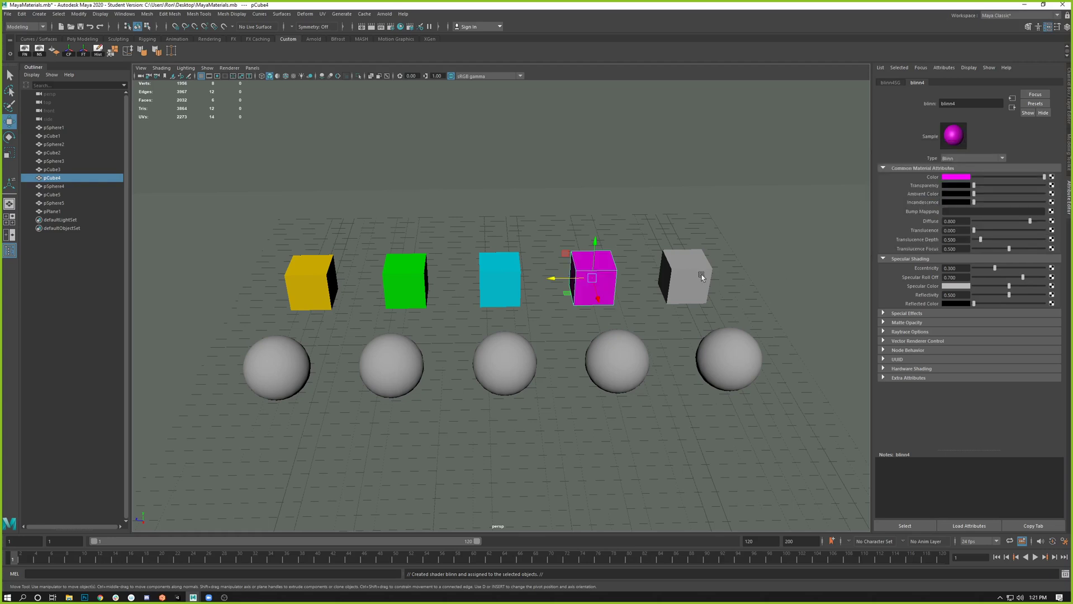
# Step: Assign a new Blinn material to the rightmost cube and make its color dark red
pyautogui.click(704, 292)
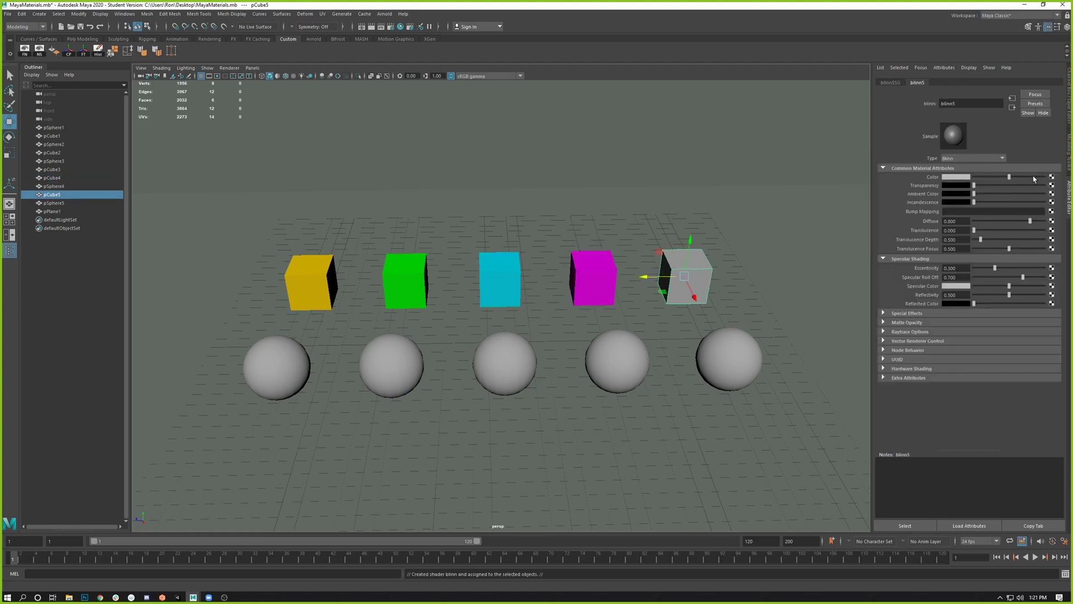
pyautogui.click(964, 177)
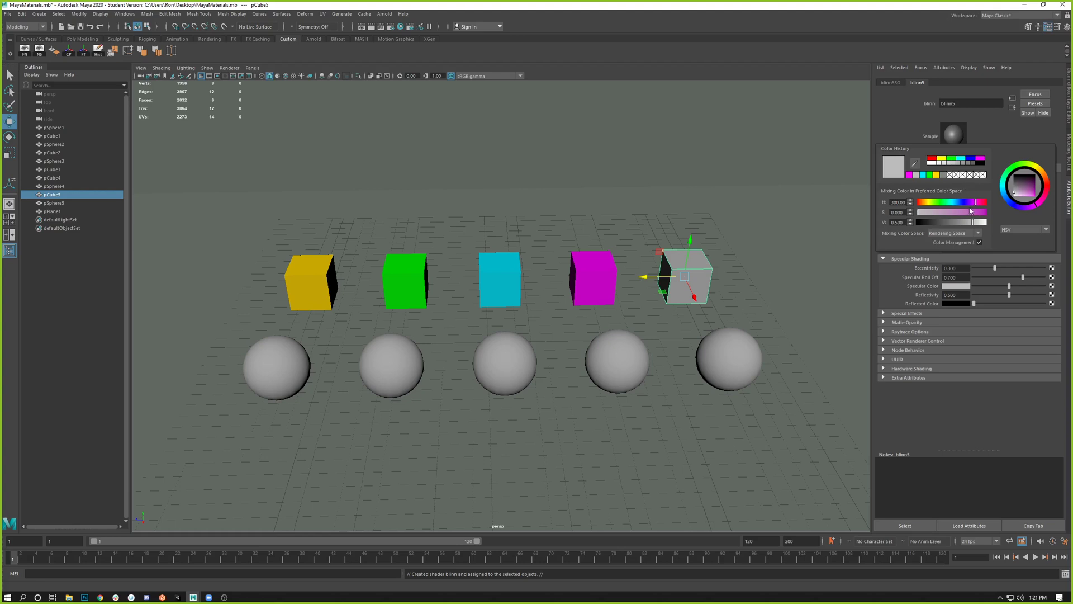
pyautogui.moveTo(954, 203); pyautogui.dragTo(986, 212)
# Step: Assign a new Blinn material to the leftmost sphere and make its color a fully saturated medium green
pyautogui.click(260, 372)
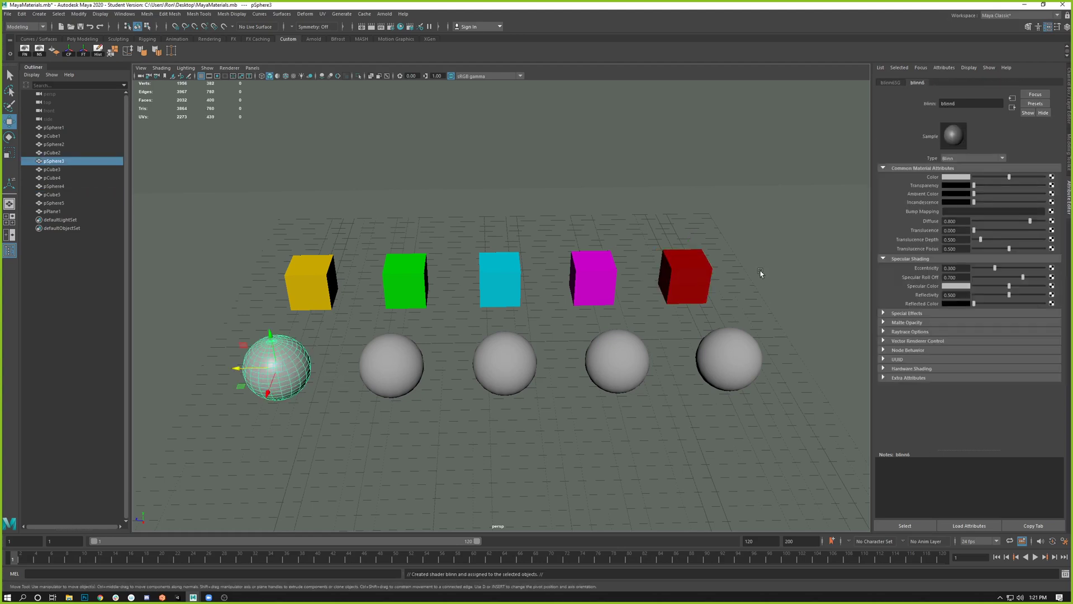
pyautogui.click(959, 178)
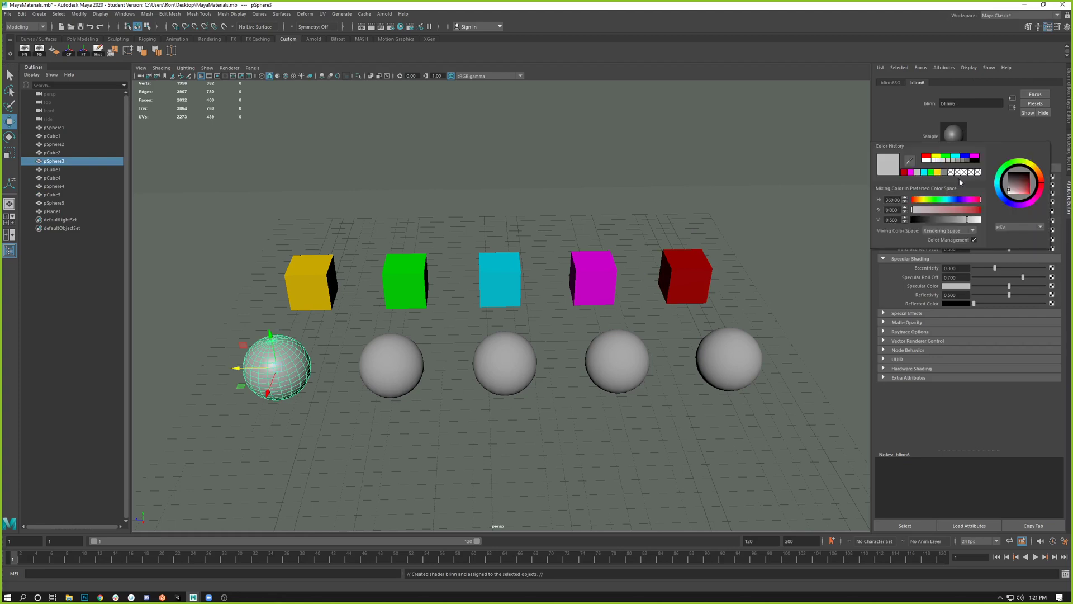
pyautogui.click(943, 202)
pyautogui.moveTo(943, 202); pyautogui.dragTo(1008, 224)
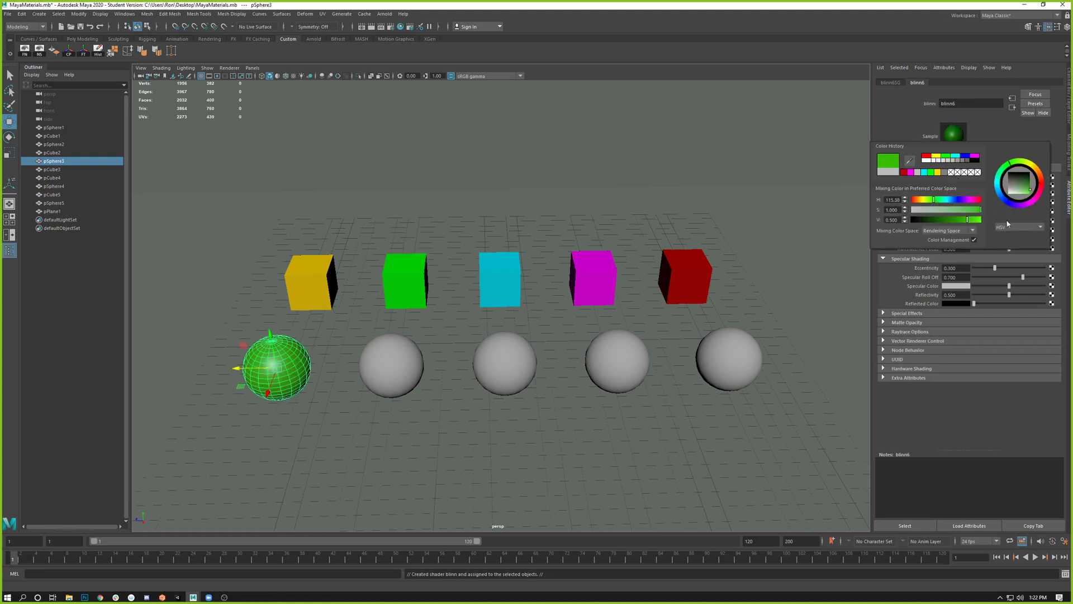
# Step: Assign a new Blinn material to the second sphere from the left and make its color violet
pyautogui.click(392, 364)
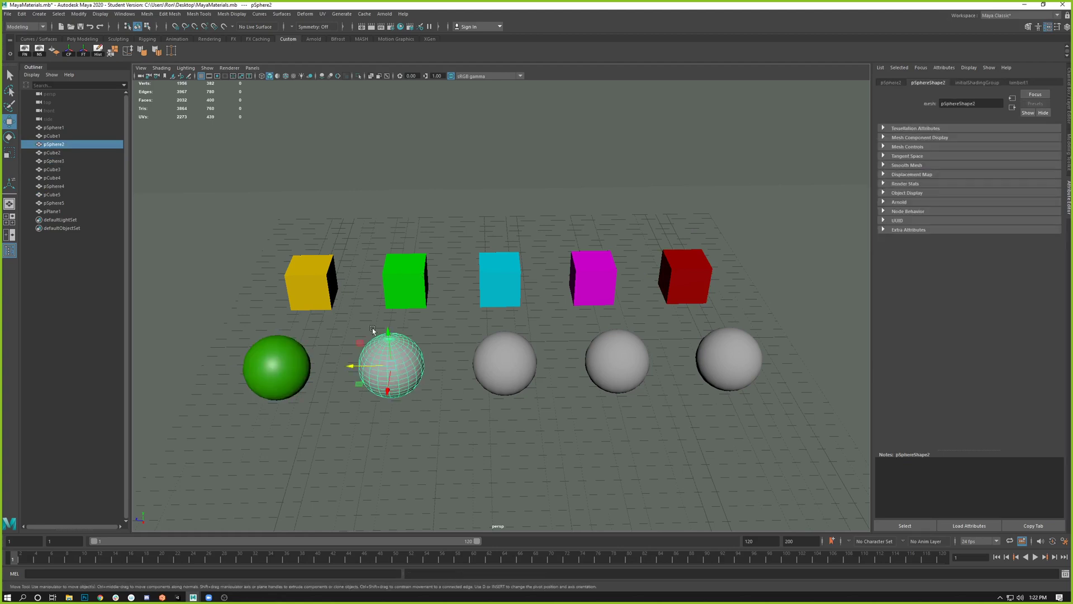
pyautogui.press('g')
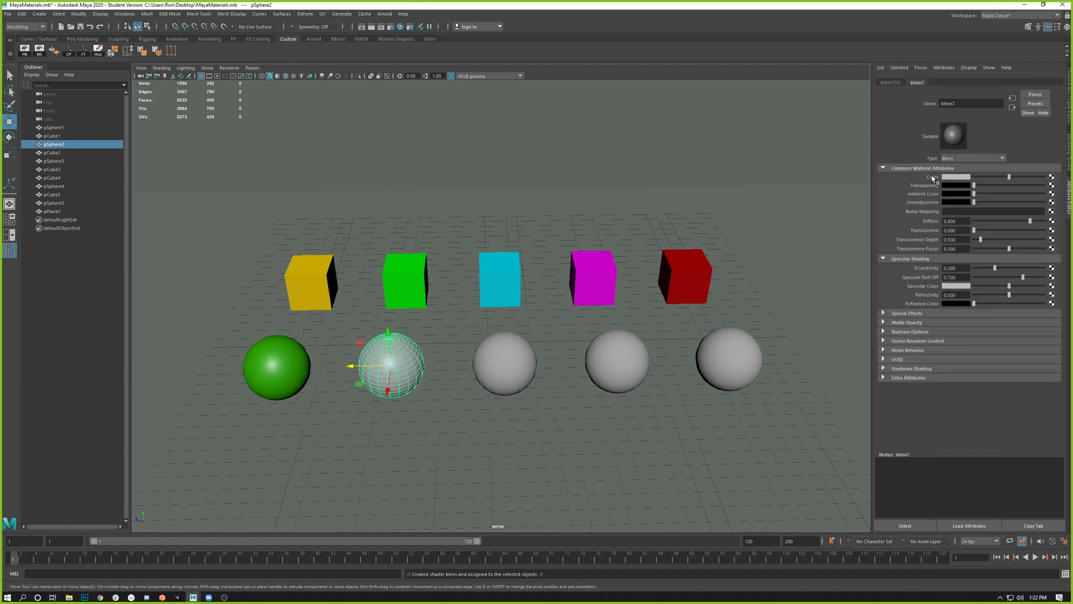
pyautogui.click(956, 178)
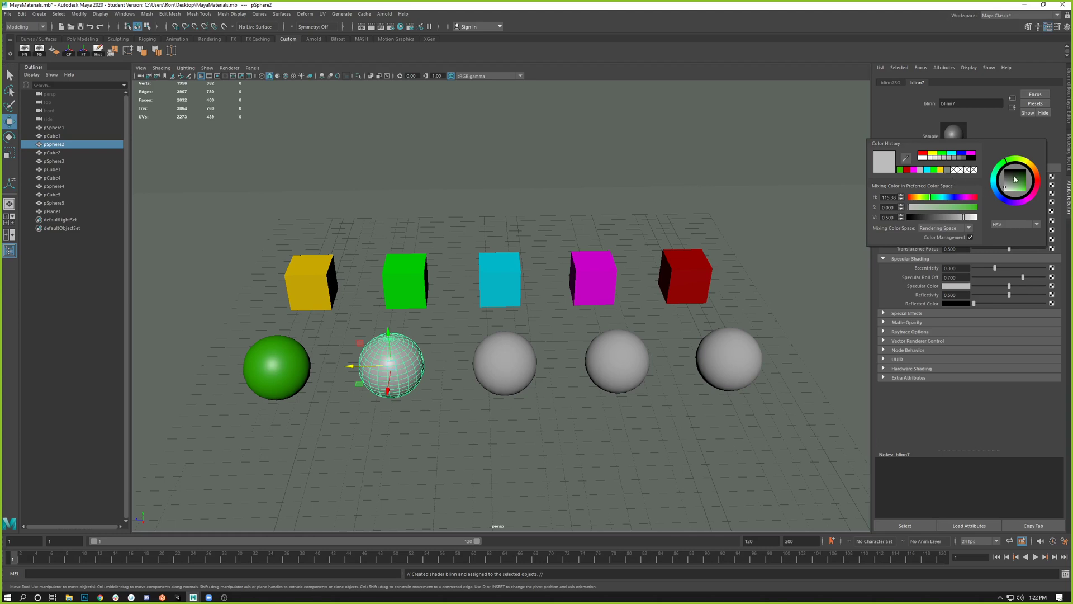
pyautogui.moveTo(1037, 191); pyautogui.dragTo(1023, 203)
pyautogui.click(1025, 186)
# Step: Assign a new Blinn material to the middle sphere and make its color a fully saturated rusty orange-red
pyautogui.click(512, 362)
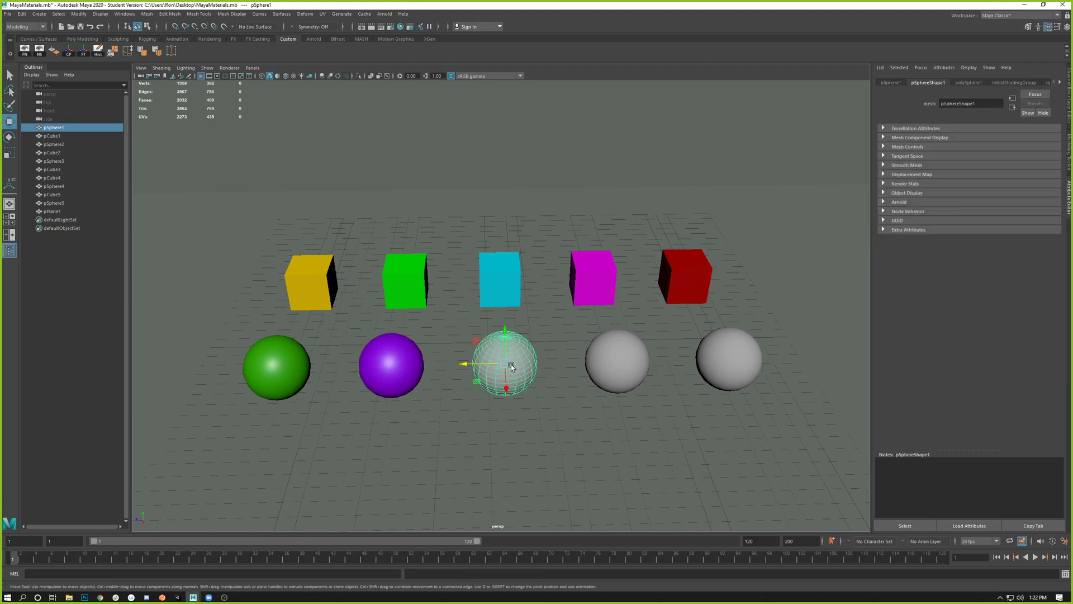
pyautogui.press('g')
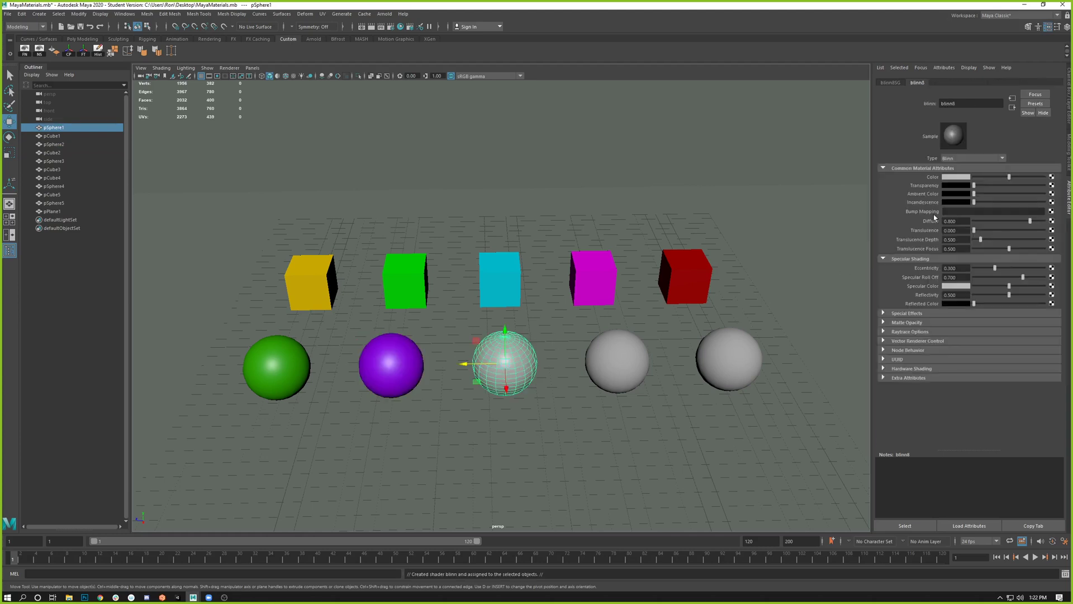
pyautogui.click(967, 176)
pyautogui.moveTo(949, 222); pyautogui.dragTo(1019, 241)
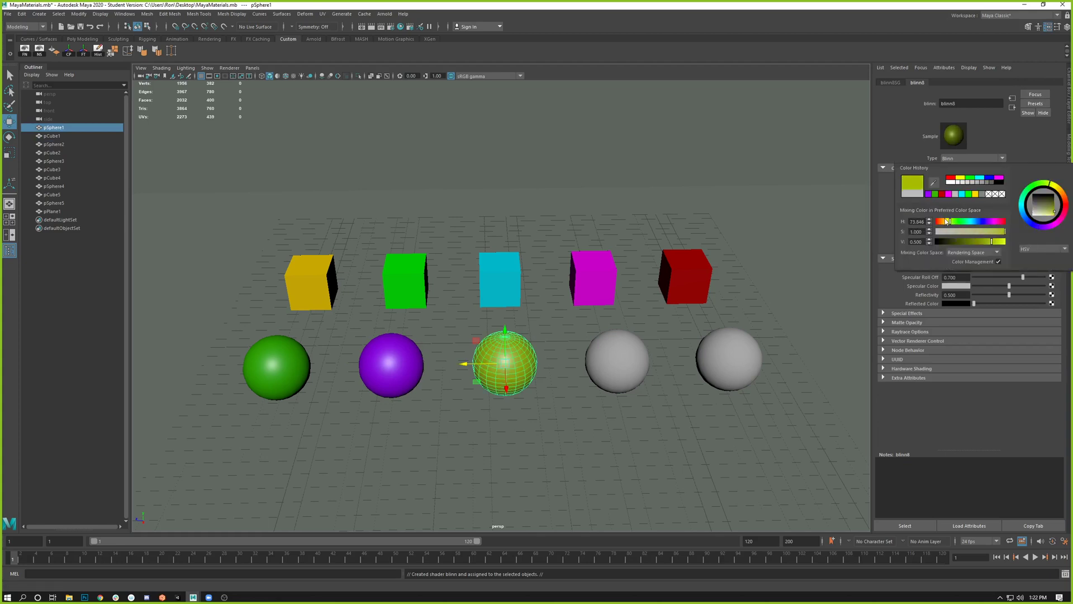
pyautogui.moveTo(947, 222); pyautogui.dragTo(939, 226)
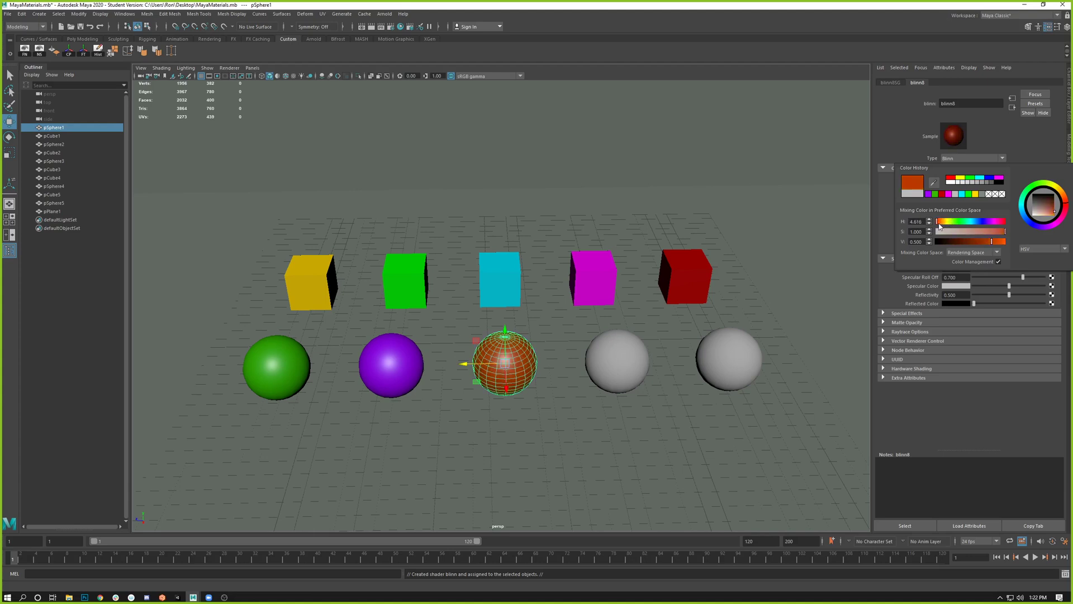
# Step: Assign a new Blinn material to the fourth sphere from the left and make its color teal
pyautogui.click(639, 344)
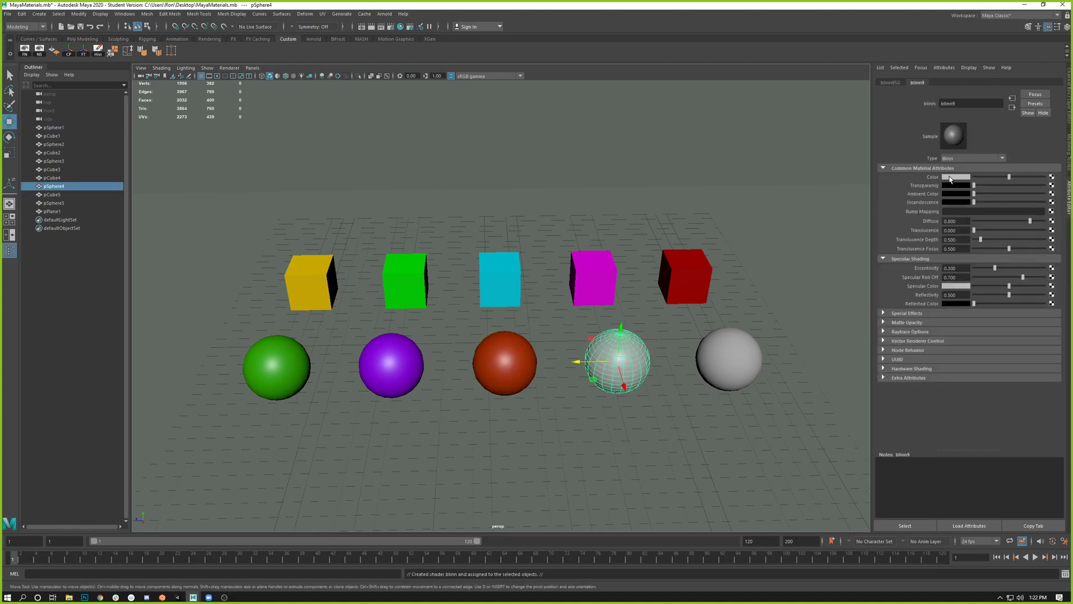
pyautogui.click(952, 177)
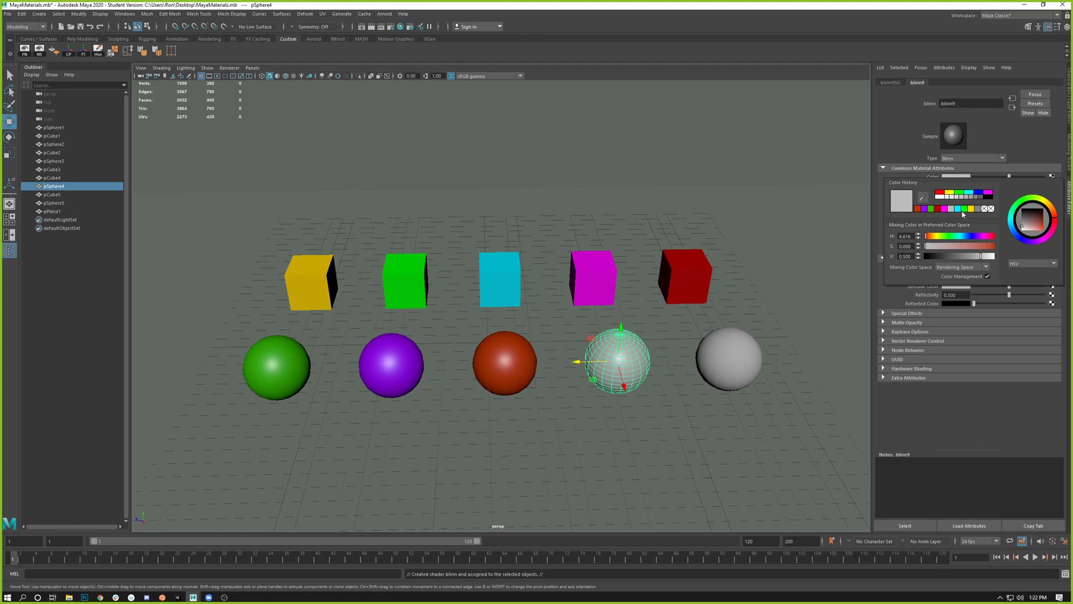
pyautogui.moveTo(959, 246)
pyautogui.mouseDown()
pyautogui.moveTo(996, 246)
pyautogui.moveTo(951, 237)
pyautogui.moveTo(960, 238)
pyautogui.mouseUp()
# Step: Assign a new Blinn material to the rightmost sphere and make its color a fully saturated reddish purple
pyautogui.click(708, 361)
pyautogui.press('g')
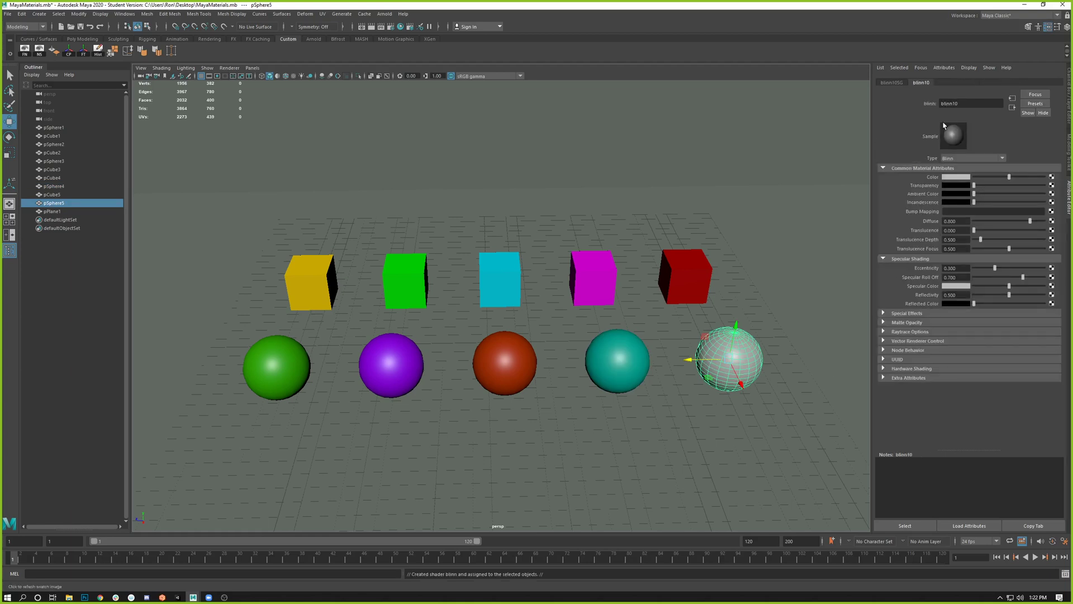
pyautogui.click(964, 178)
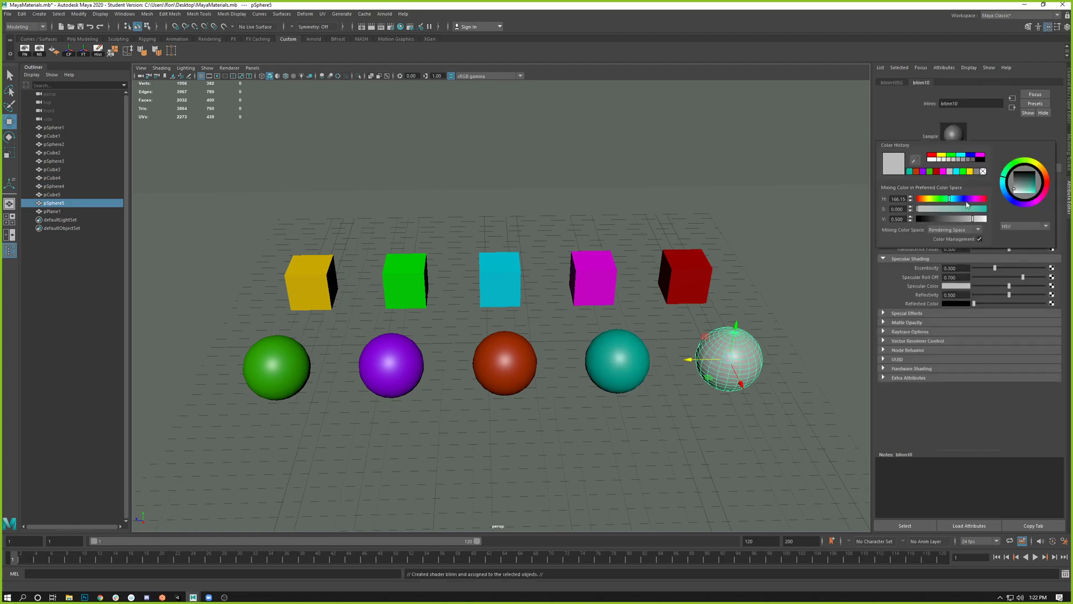
pyautogui.moveTo(972, 199); pyautogui.dragTo(994, 210)
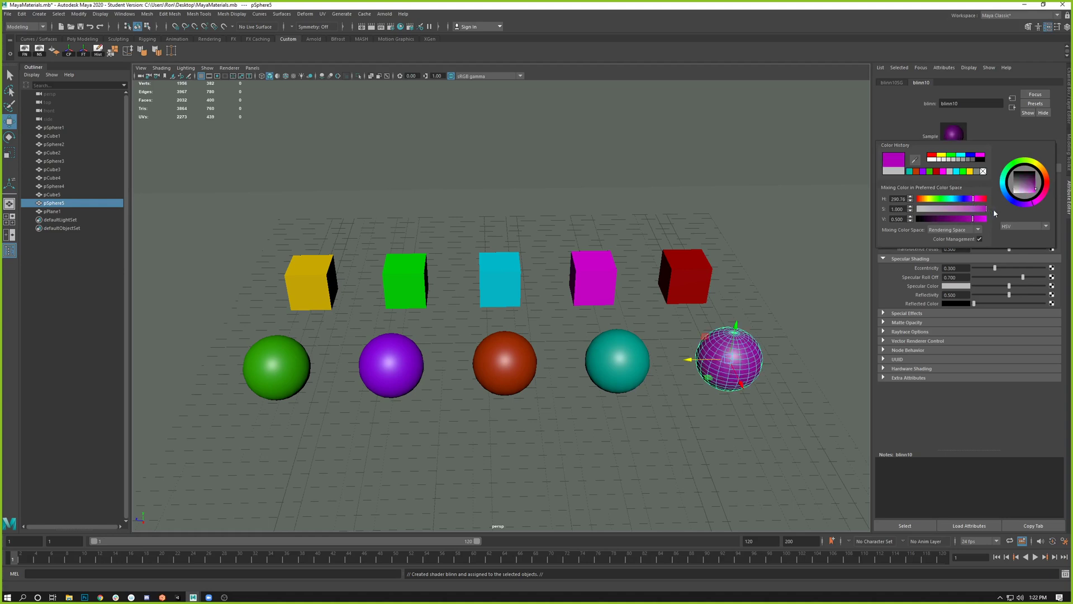
# Step: Select the floor plane and each sphere and cube in turn to review their separate materials
pyautogui.click(711, 441)
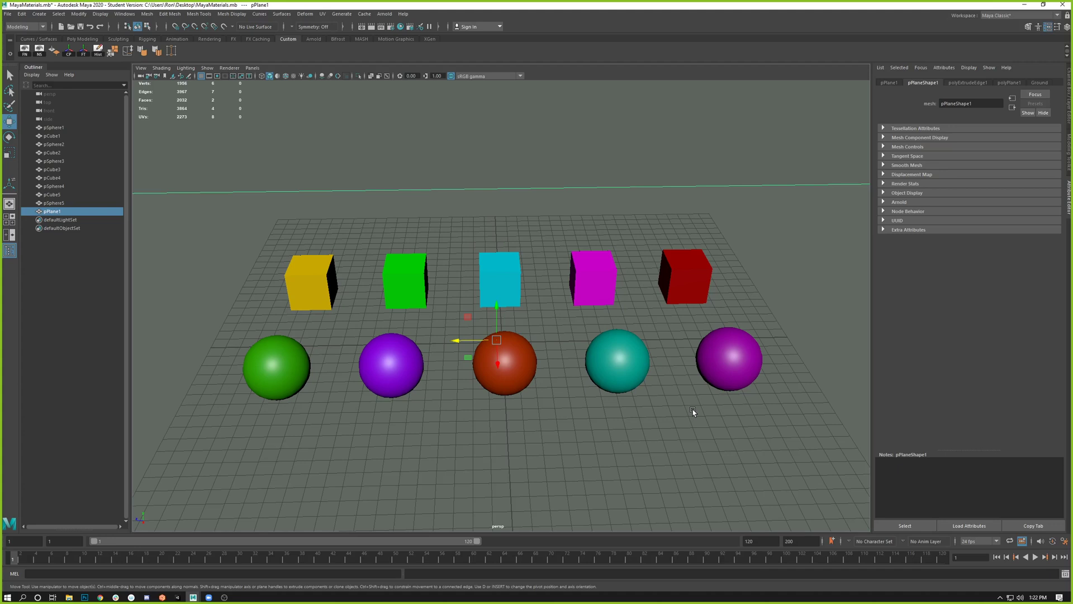
pyautogui.click(277, 366)
pyautogui.click(310, 282)
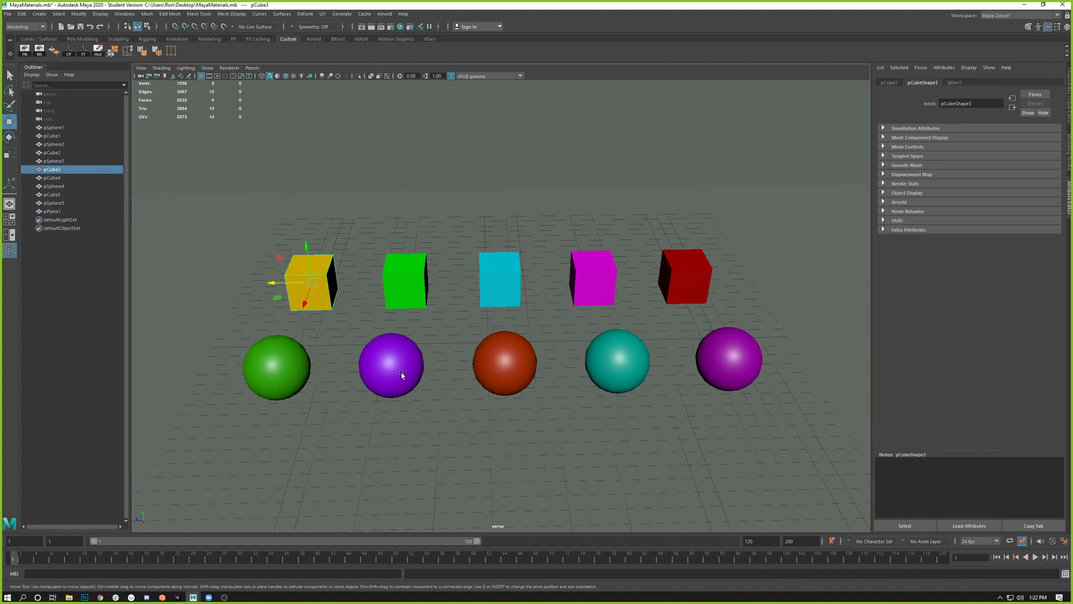
pyautogui.click(402, 374)
pyautogui.click(414, 302)
pyautogui.click(502, 285)
pyautogui.click(503, 363)
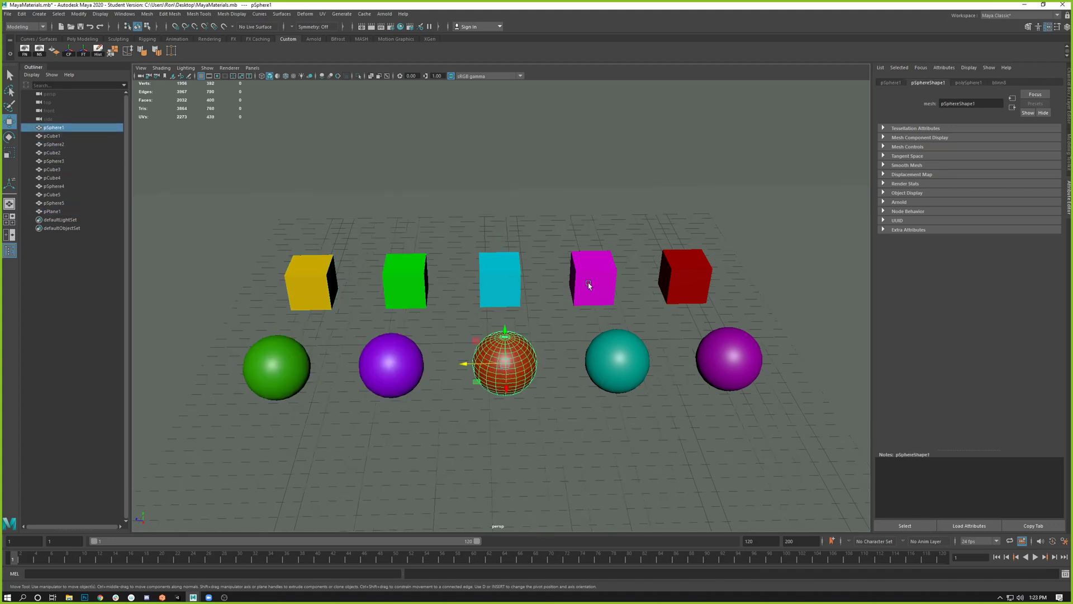
pyautogui.click(589, 285)
pyautogui.click(618, 361)
pyautogui.click(685, 277)
pyautogui.click(721, 361)
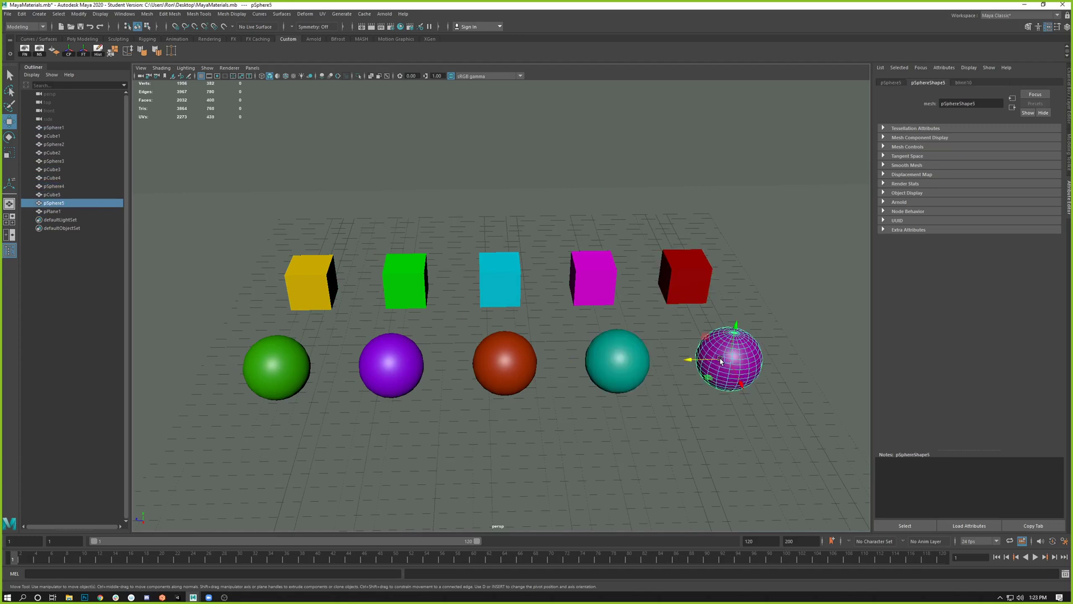
pyautogui.click(259, 367)
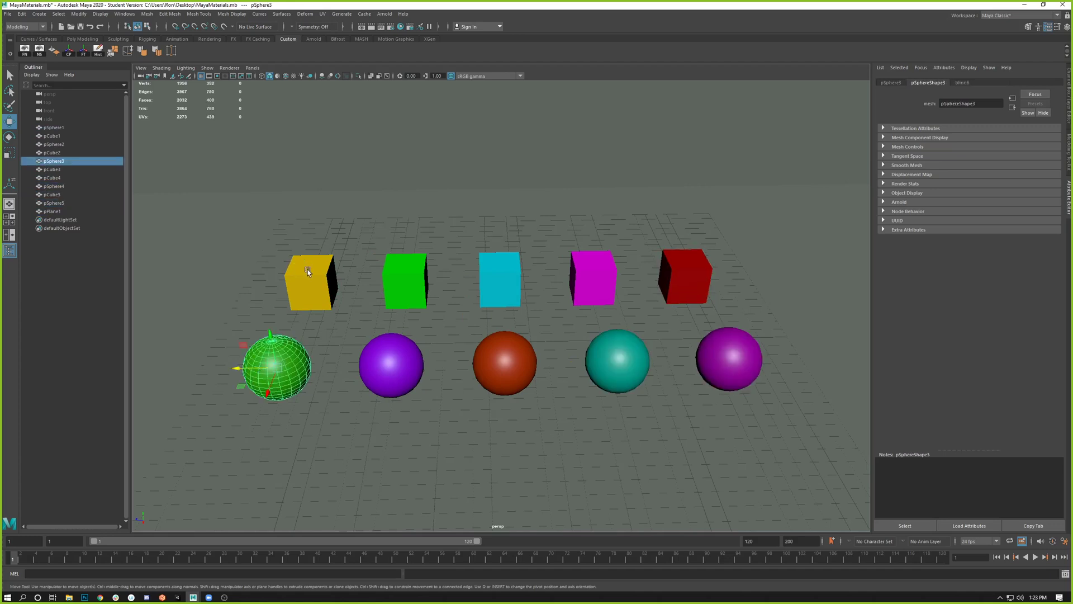
# Step: Select the golden yellow cube and open the attributes of its Blinn material
pyautogui.click(308, 293)
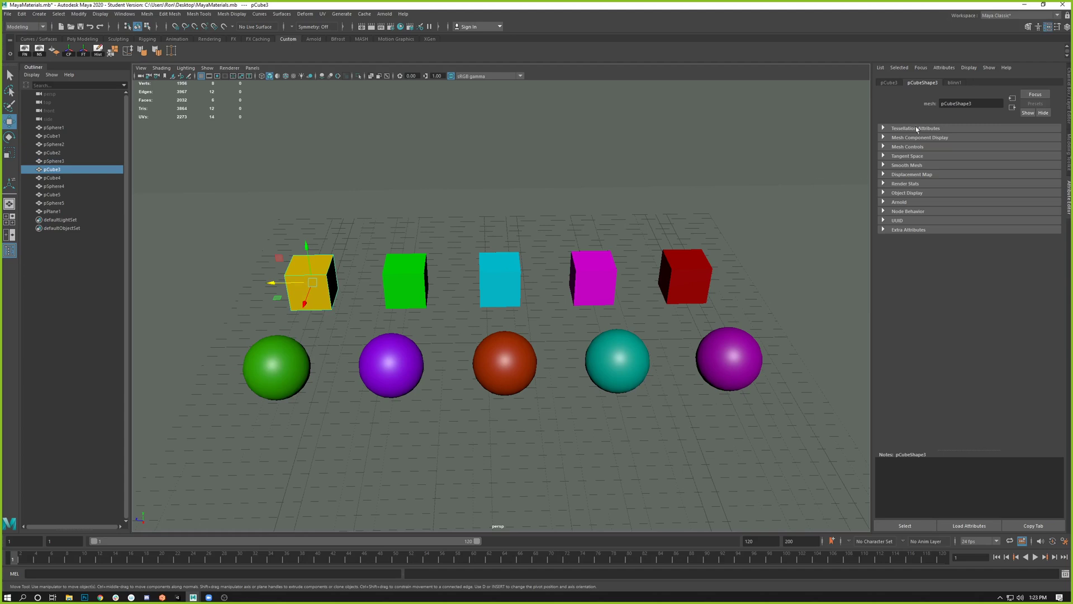
pyautogui.click(954, 83)
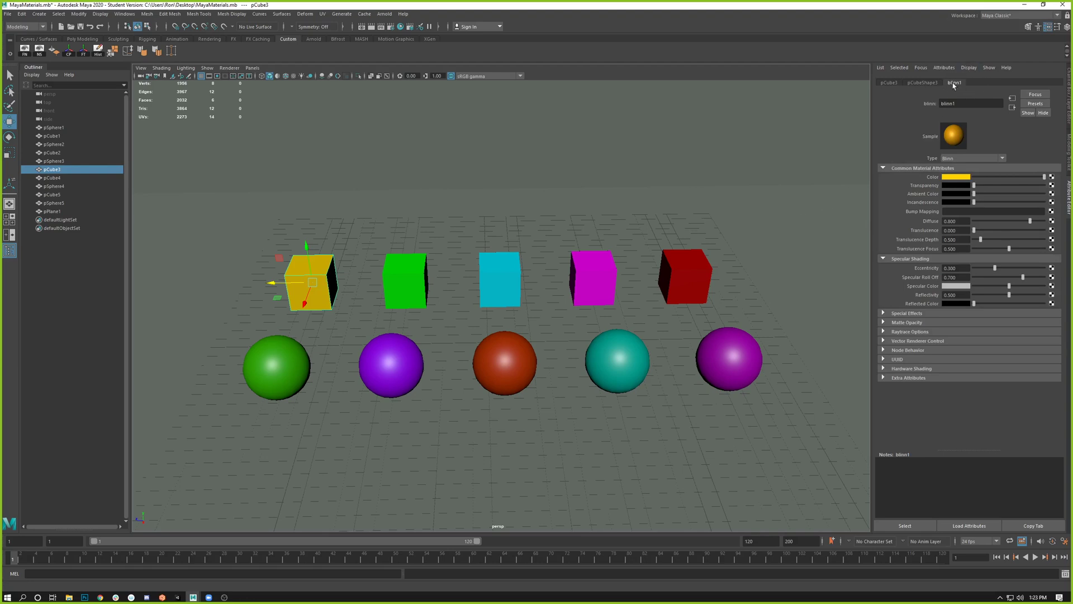
pyautogui.rightClick(320, 271)
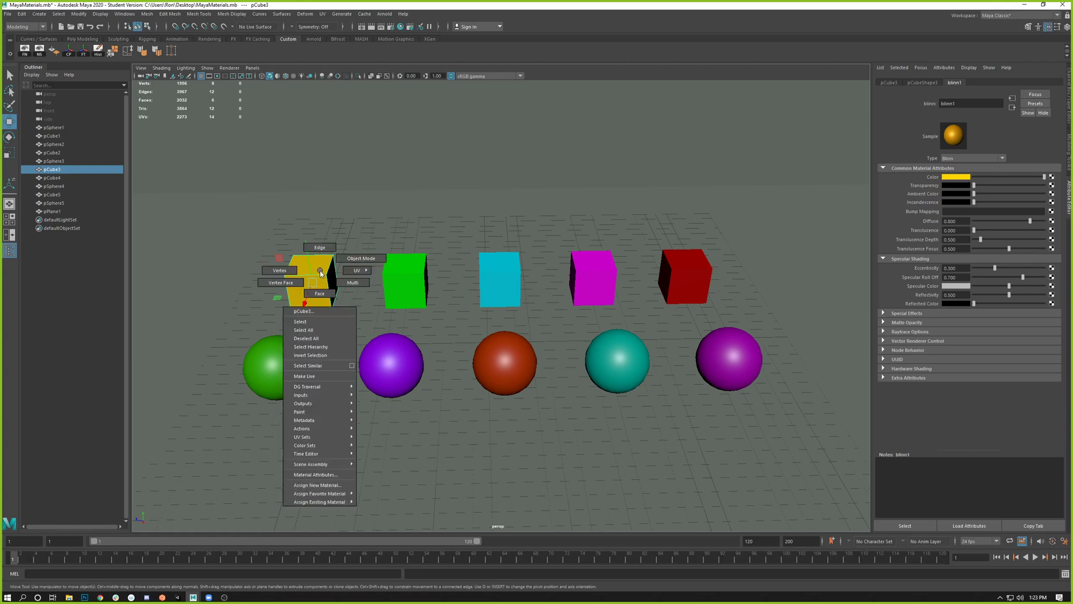
pyautogui.click(294, 479)
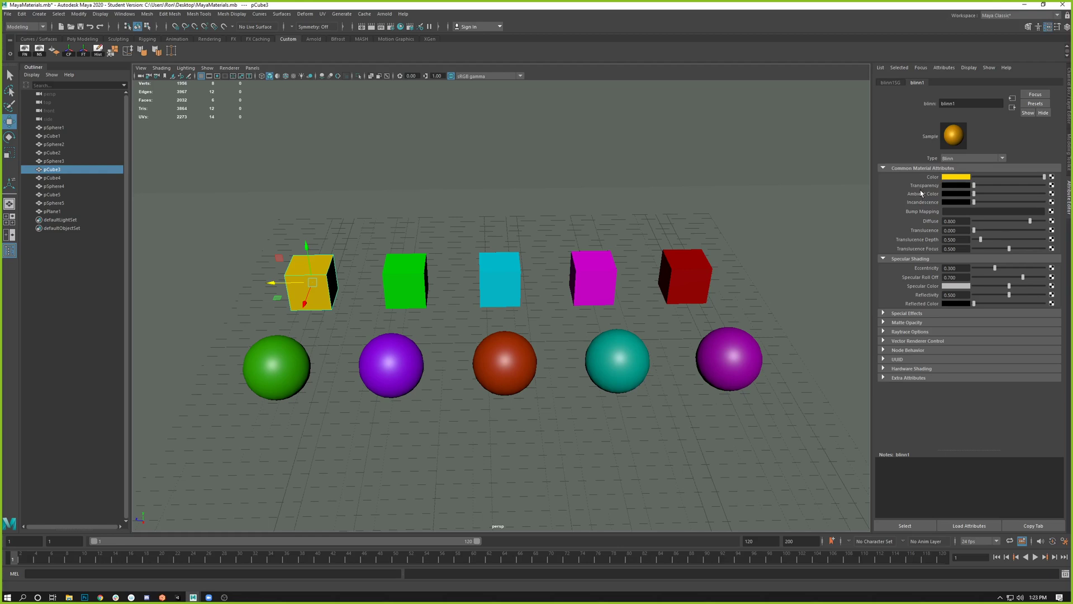
# Step: Try brightening the incandescence of the golden yellow cube's Blinn material and return it to black
pyautogui.moveTo(974, 186); pyautogui.dragTo(924, 189)
pyautogui.moveTo(974, 202); pyautogui.dragTo(1008, 213)
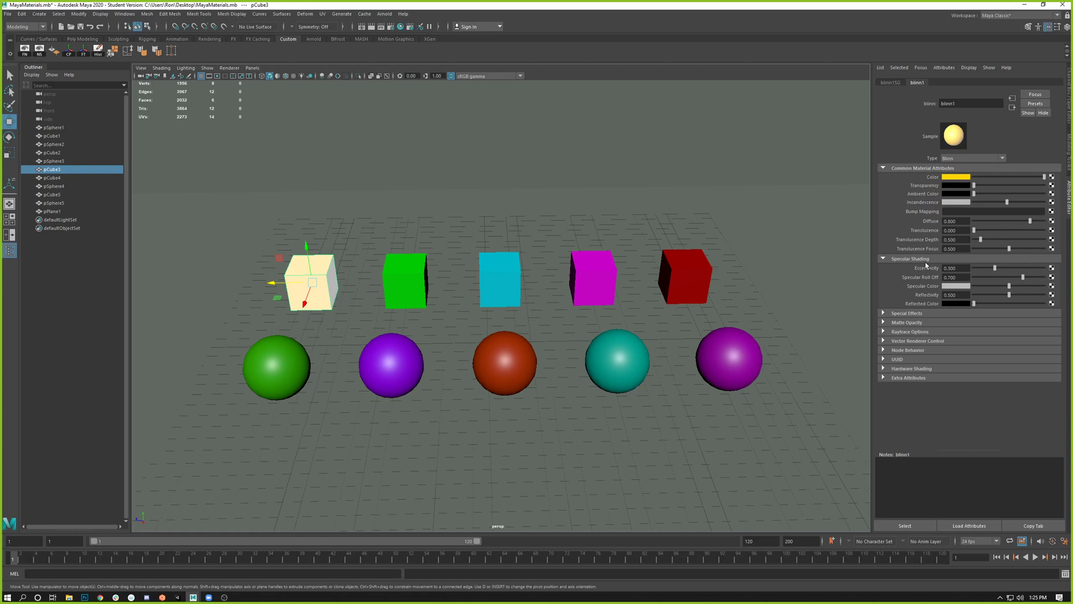
pyautogui.moveTo(1007, 202); pyautogui.dragTo(944, 198)
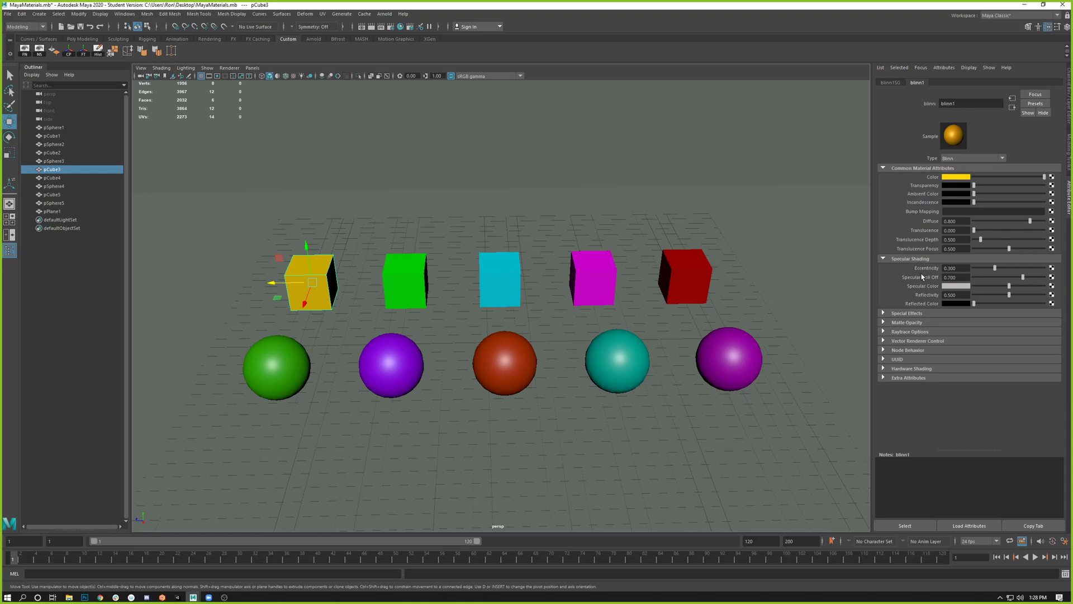
# Step: Set the leftmost green sphere's Blinn eccentricity to 0.253 and its specular roll off to 0.904
pyautogui.keyDown('alt'); pyautogui.moveTo(529, 392); pyautogui.dragTo(506, 369); pyautogui.keyUp('alt')
pyautogui.keyDown('alt'); pyautogui.moveTo(506, 369); pyautogui.dragTo(662, 416, button='right'); pyautogui.keyUp('alt')
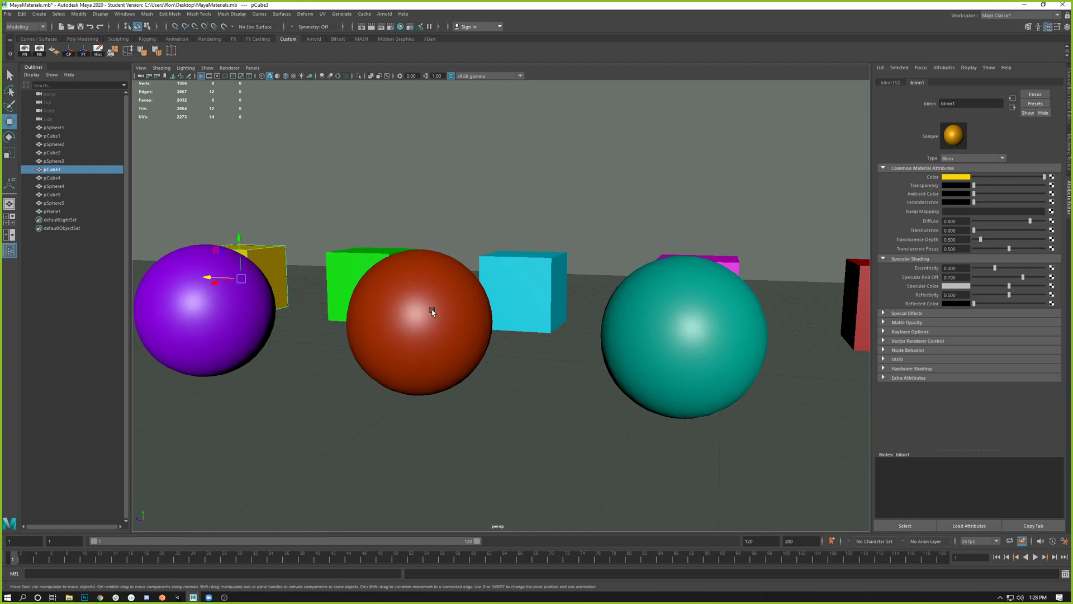
pyautogui.moveTo(995, 268)
pyautogui.mouseDown()
pyautogui.moveTo(1019, 272)
pyautogui.moveTo(996, 269)
pyautogui.mouseUp()
pyautogui.keyDown('alt'); pyautogui.moveTo(254, 361); pyautogui.dragTo(618, 379, button='middle'); pyautogui.keyUp('alt')
pyautogui.click(404, 330)
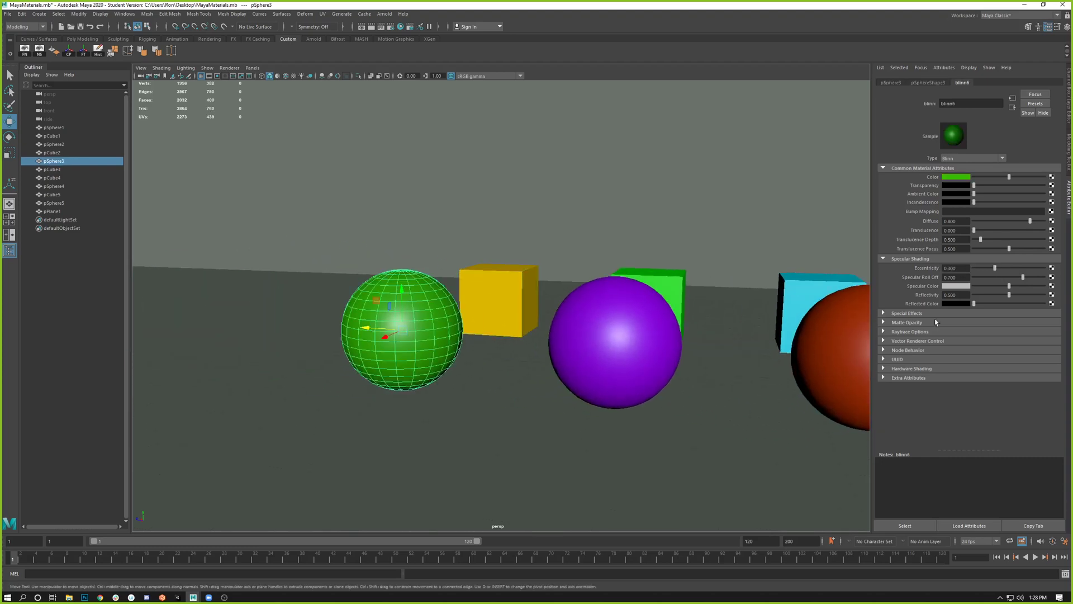
pyautogui.moveTo(994, 269); pyautogui.dragTo(1038, 279)
pyautogui.click(358, 185)
pyautogui.keyDown('alt'); pyautogui.moveTo(317, 200); pyautogui.dragTo(383, 283, button='right'); pyautogui.keyUp('alt')
pyautogui.keyDown('alt'); pyautogui.moveTo(382, 283); pyautogui.dragTo(448, 268, button='middle'); pyautogui.keyUp('alt')
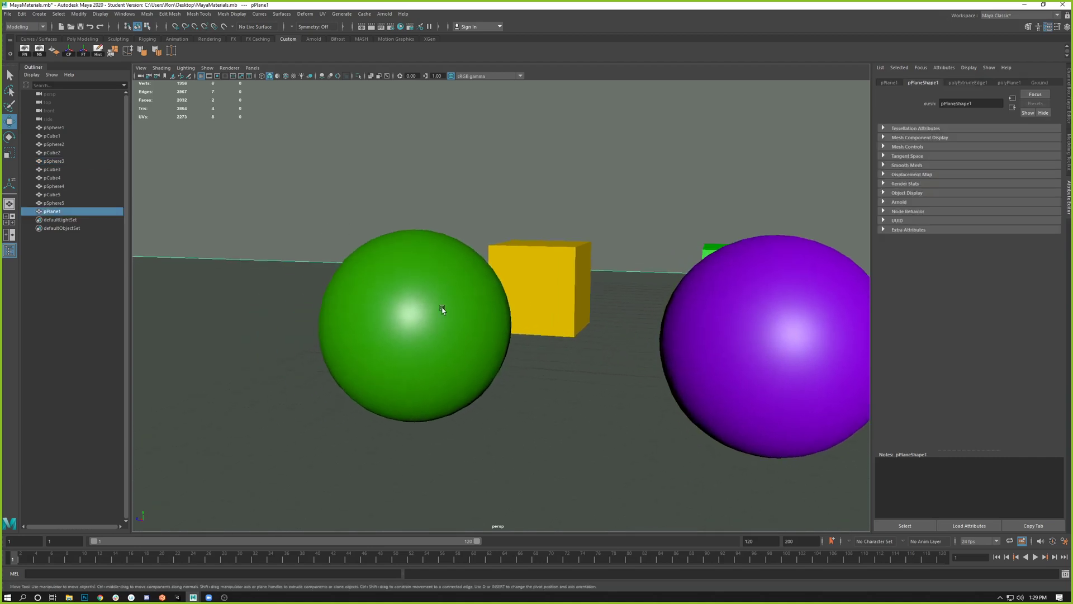
# Step: Change the specular color of the green sphere's Blinn material to a light mint green with value 1.000
pyautogui.click(427, 341)
pyautogui.click(472, 407)
pyautogui.click(470, 390)
pyautogui.click(962, 82)
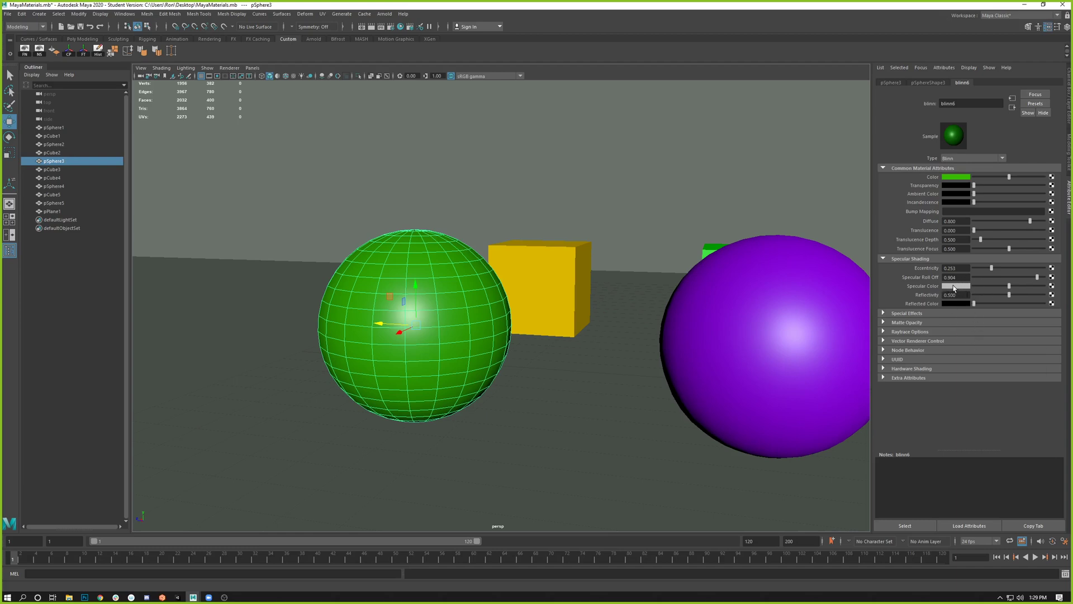
pyautogui.click(956, 287)
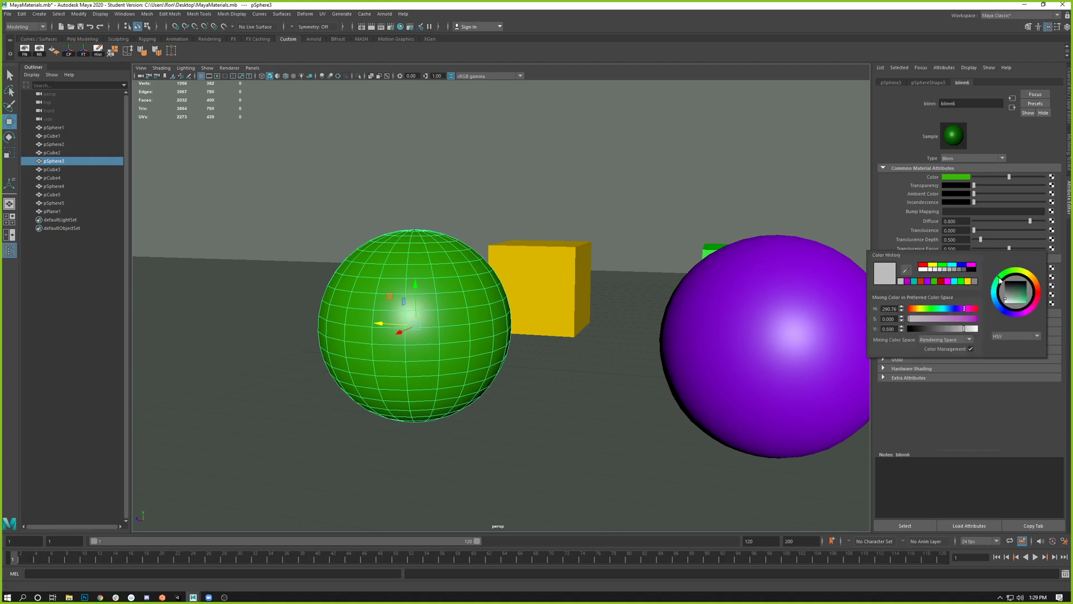
pyautogui.moveTo(1015, 299); pyautogui.dragTo(1018, 293)
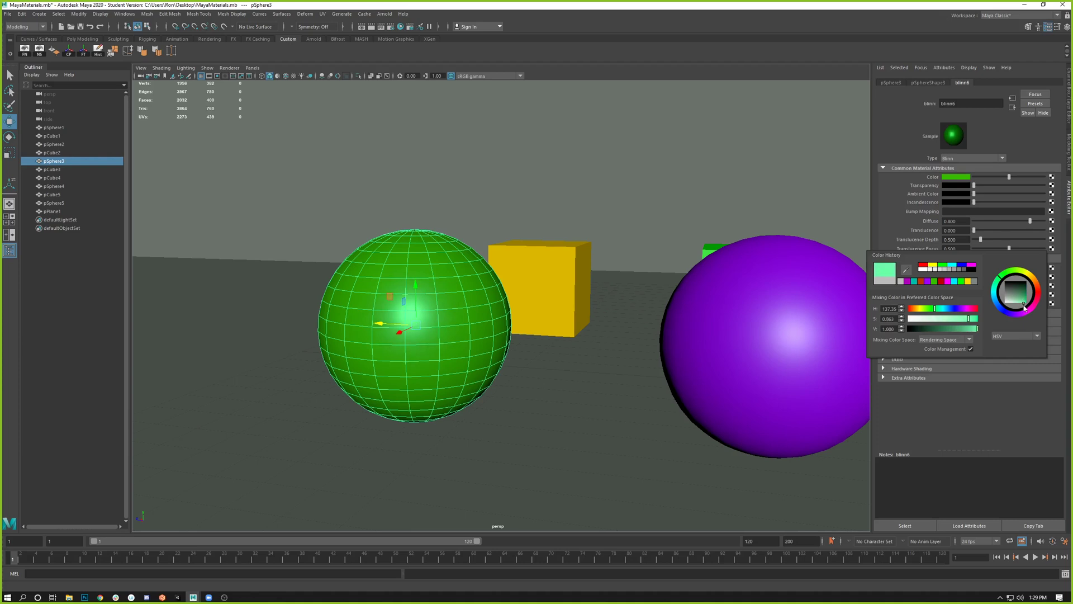
pyautogui.click(592, 401)
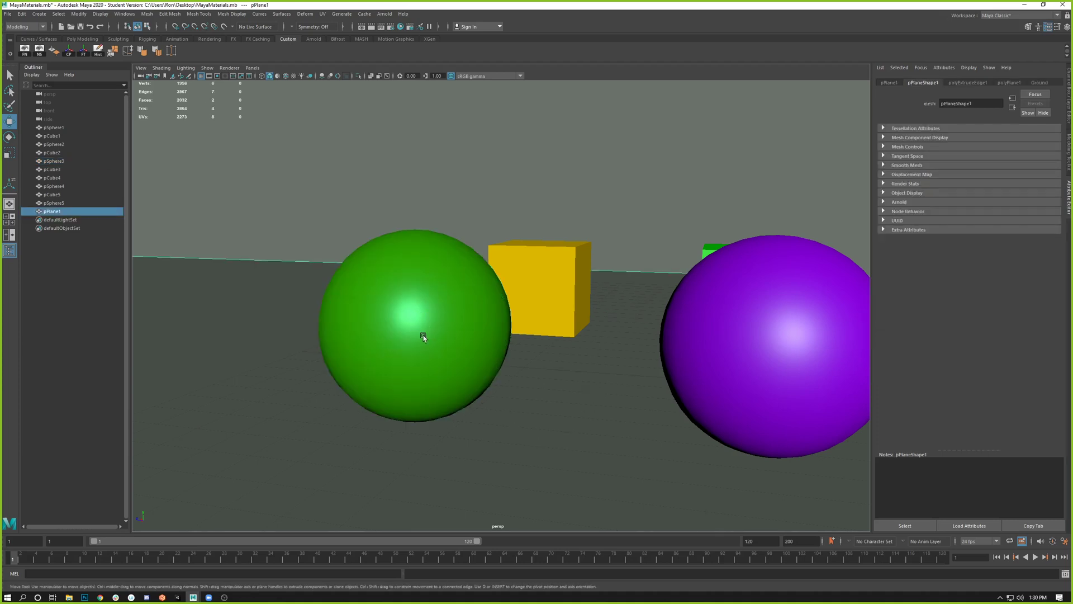
# Step: Examine the green sphere's tinted highlight up close and from a distance, and review its Blinn material's specular settings
pyautogui.keyDown('alt'); pyautogui.moveTo(424, 335); pyautogui.dragTo(492, 337, button='right'); pyautogui.keyUp('alt')
pyautogui.keyDown('alt'); pyautogui.moveTo(492, 337); pyautogui.dragTo(421, 309, button='middle'); pyautogui.keyUp('alt')
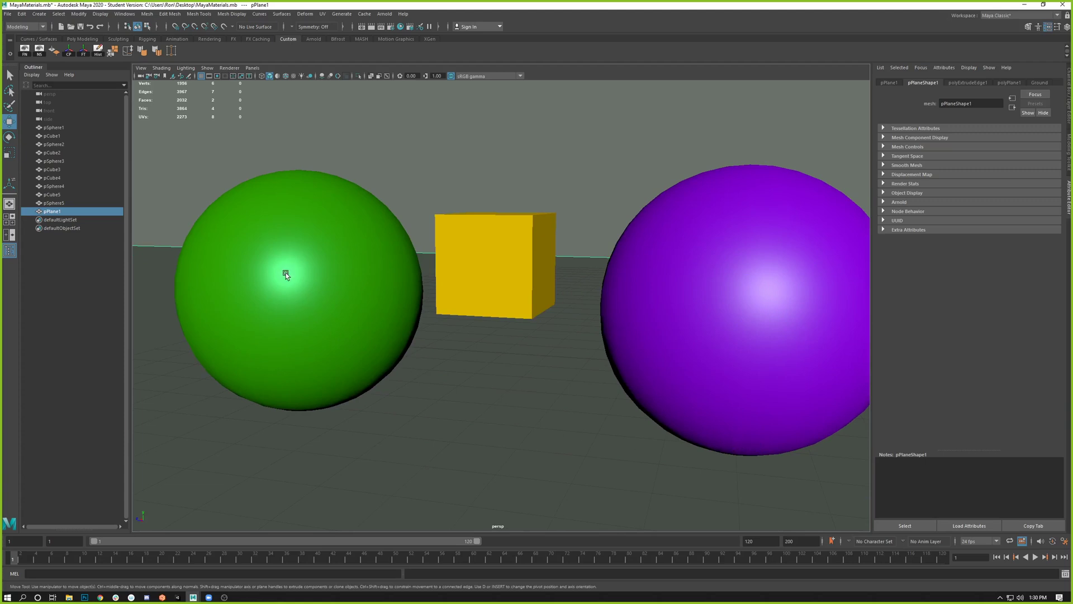
pyautogui.click(345, 316)
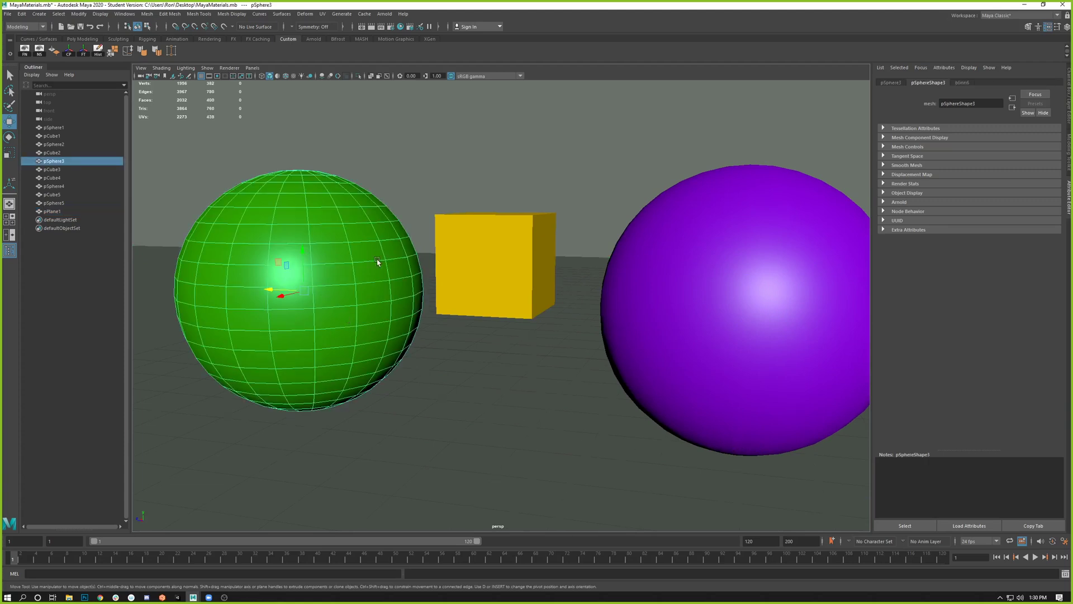
pyautogui.scroll(-5, 407, 371)
pyautogui.scroll(-5, 408, 376)
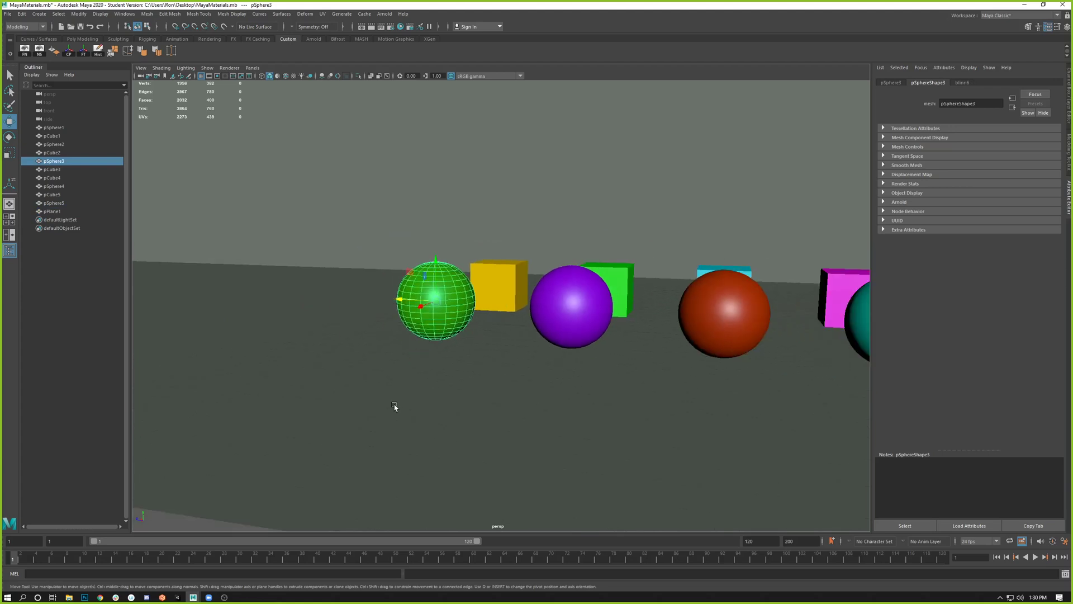
pyautogui.click(171, 526)
pyautogui.click(450, 314)
pyautogui.click(963, 82)
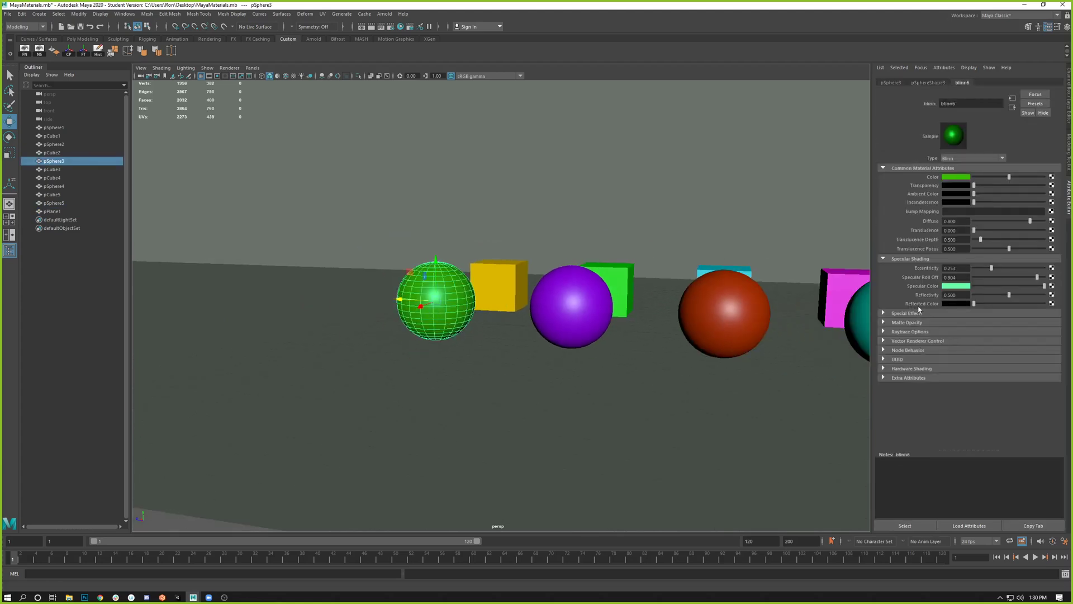
pyautogui.scroll(5, 457, 300)
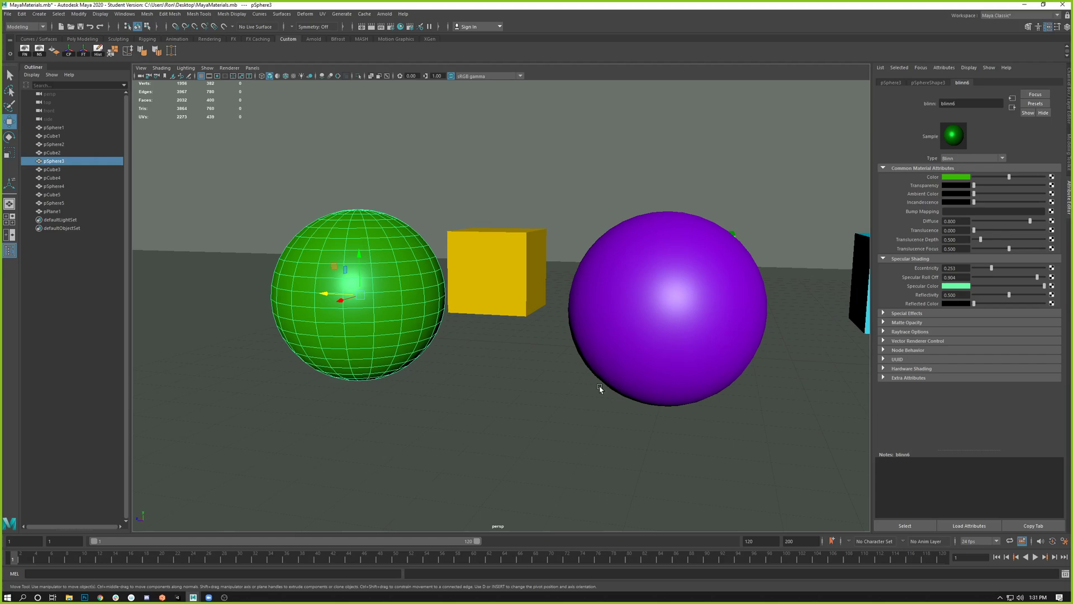
# Step: Compare the green sphere's highlight with the other spheres in an overview of the whole scene
pyautogui.scroll(-8, 600, 390)
pyautogui.keyDown('alt'); pyautogui.moveTo(599, 390); pyautogui.dragTo(614, 396); pyautogui.keyUp('alt')
pyautogui.click(486, 498)
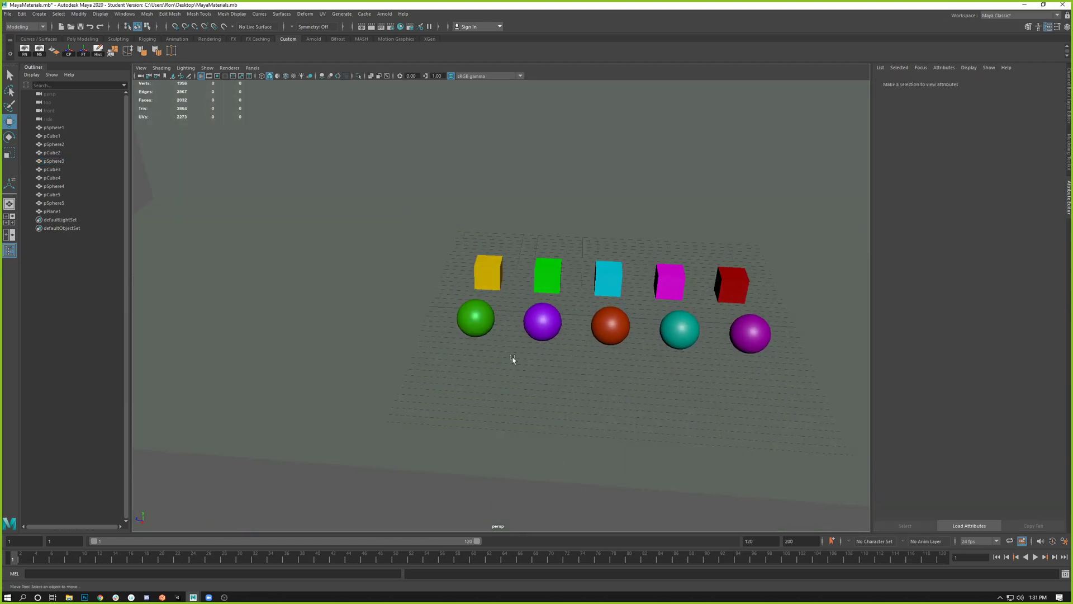
pyautogui.keyDown('alt'); pyautogui.moveTo(513, 359); pyautogui.dragTo(634, 356, button='right'); pyautogui.keyUp('alt')
pyautogui.keyDown('alt'); pyautogui.moveTo(634, 356); pyautogui.dragTo(474, 340, button='middle'); pyautogui.keyUp('alt')
pyautogui.keyDown('alt'); pyautogui.moveTo(474, 340); pyautogui.dragTo(409, 314); pyautogui.keyUp('alt')
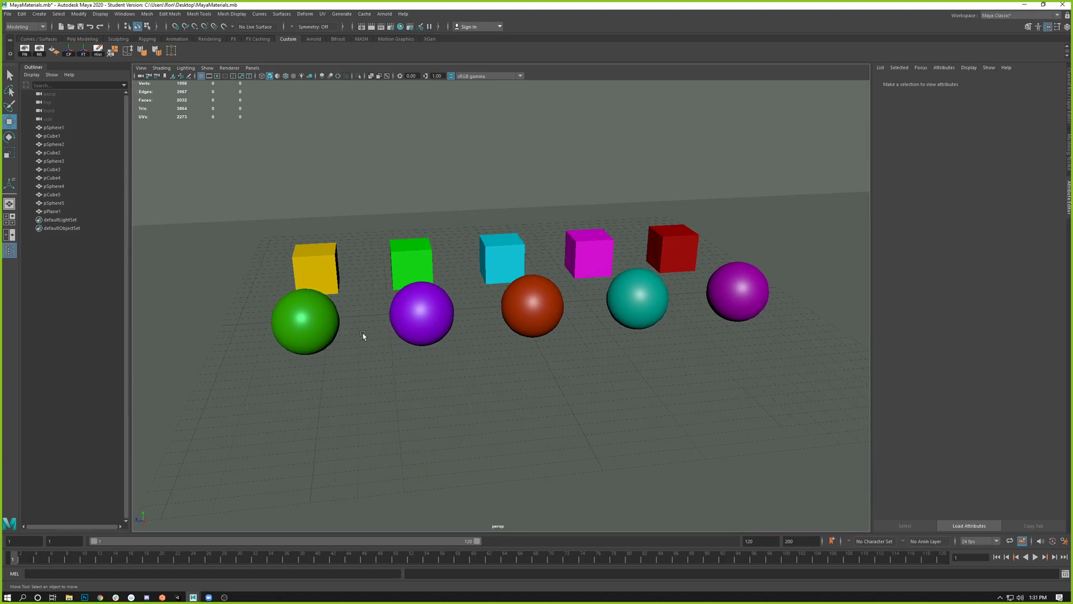
pyautogui.click(295, 311)
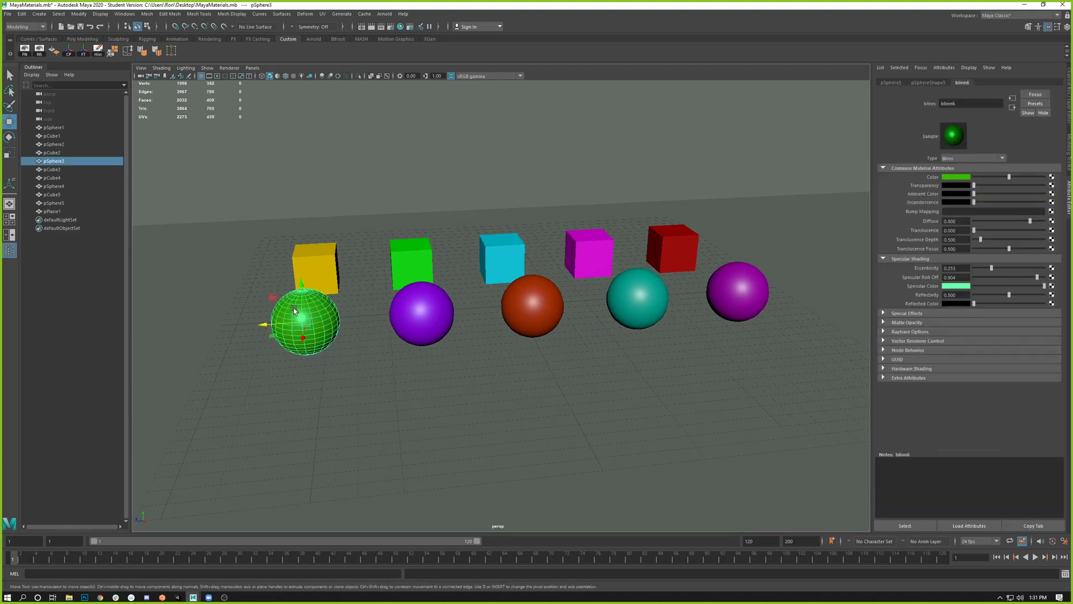
pyautogui.keyDown('alt'); pyautogui.moveTo(294, 309); pyautogui.dragTo(321, 340, button='right'); pyautogui.keyUp('alt')
pyautogui.keyDown('alt'); pyautogui.moveTo(322, 340); pyautogui.dragTo(347, 346, button='middle'); pyautogui.keyUp('alt')
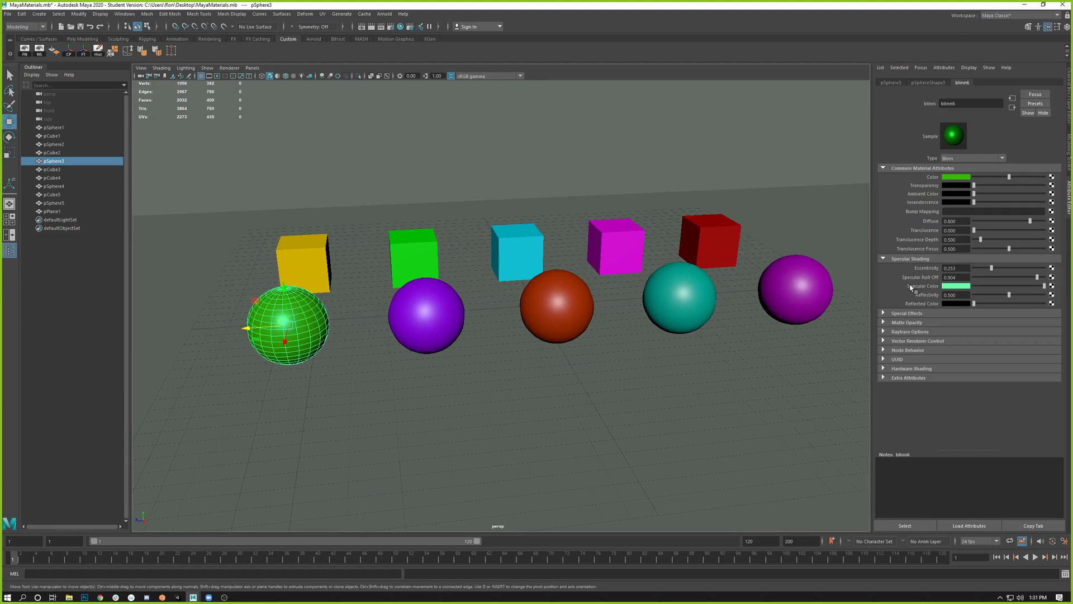
# Step: Compare the backdrop plane's Ground Lambert attributes with the green sphere's Blinn attributes
pyautogui.click(565, 143)
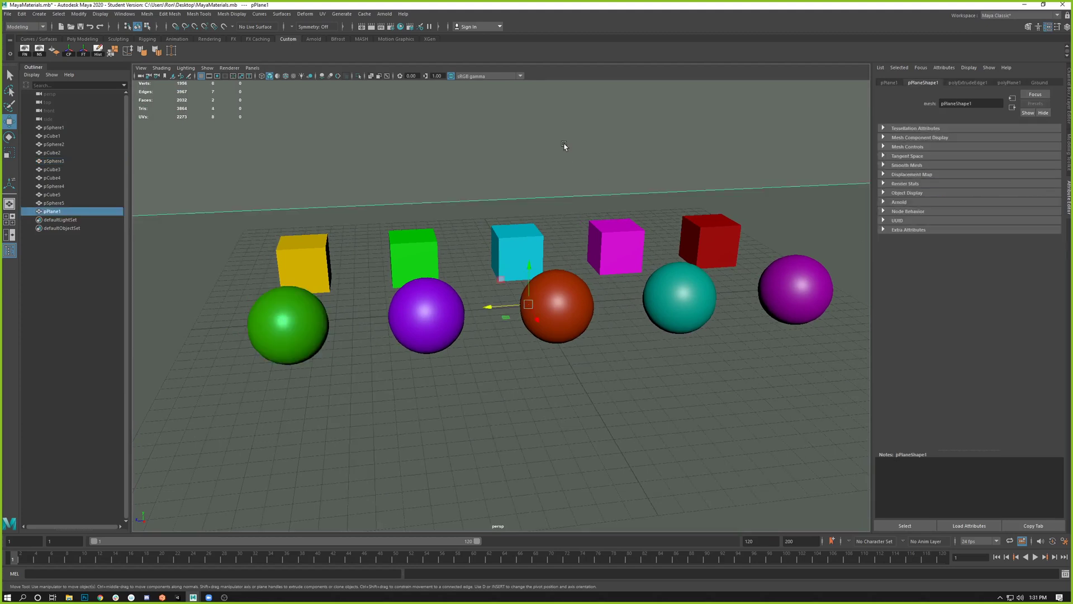
pyautogui.click(1036, 82)
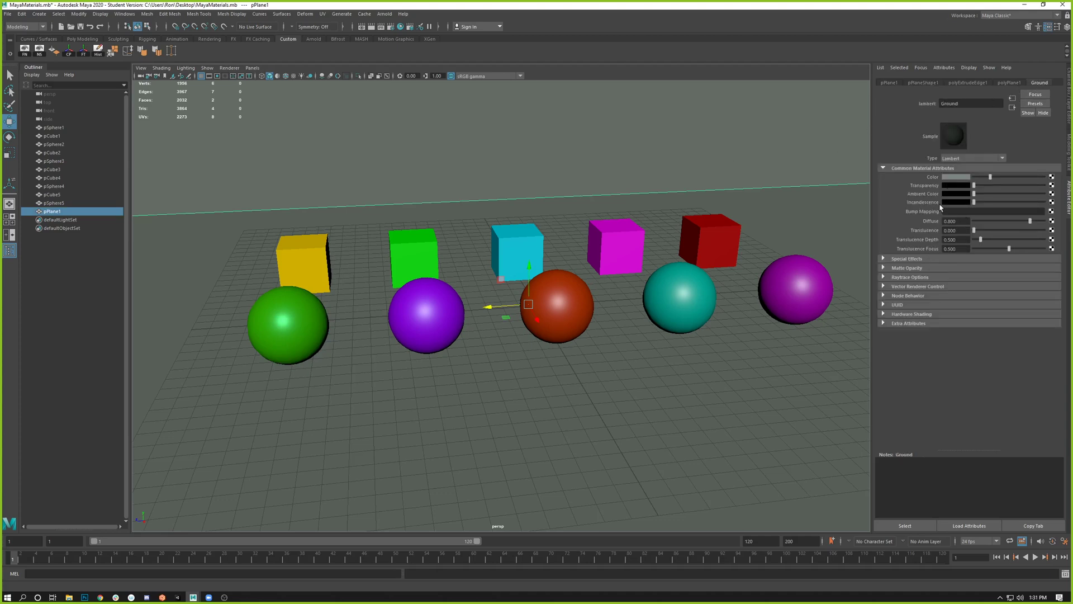
pyautogui.click(309, 330)
pyautogui.click(962, 83)
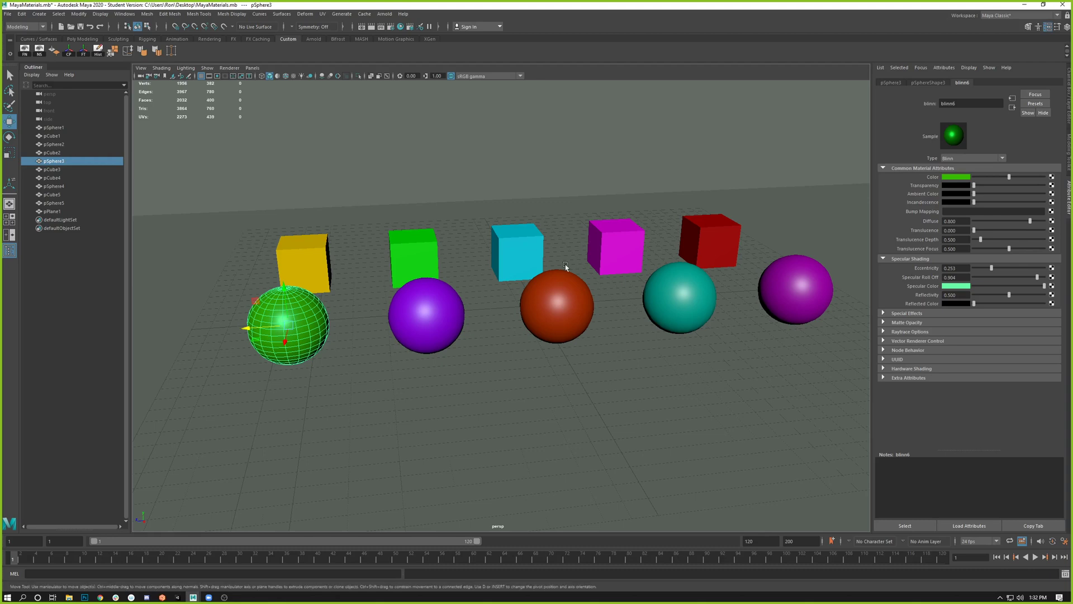
# Step: Open the texture node chooser for the green sphere's material color and enlarge it to show the full texture list
pyautogui.keyDown('alt'); pyautogui.moveTo(464, 274); pyautogui.dragTo(413, 296, button='right'); pyautogui.keyUp('alt')
pyautogui.keyDown('alt'); pyautogui.moveTo(413, 297); pyautogui.dragTo(396, 306); pyautogui.keyUp('alt')
pyautogui.keyDown('alt'); pyautogui.moveTo(396, 305); pyautogui.dragTo(463, 335, button='right'); pyautogui.keyUp('alt')
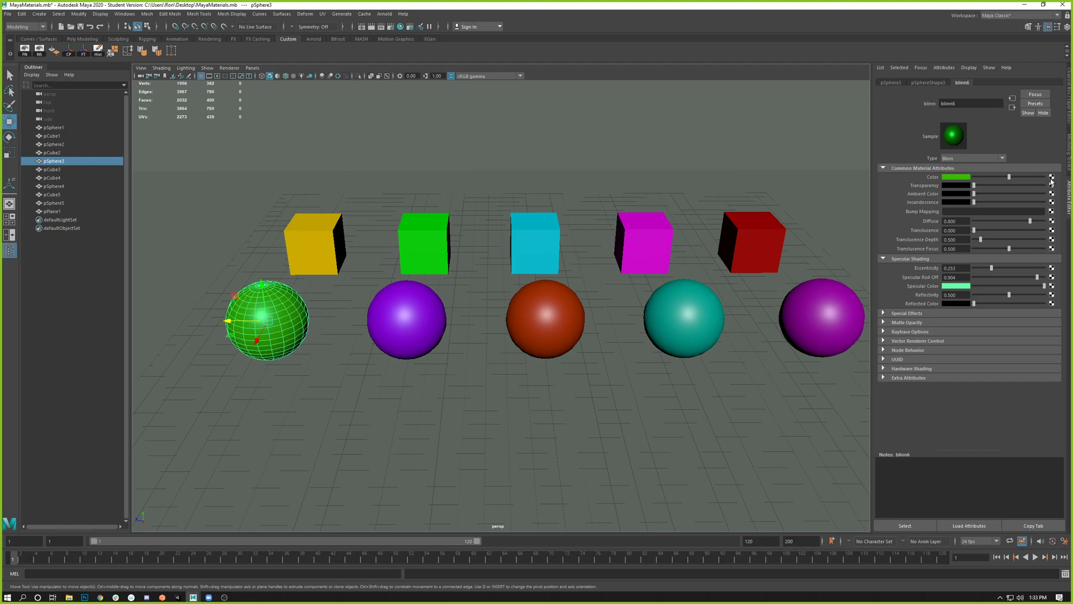
pyautogui.click(961, 178)
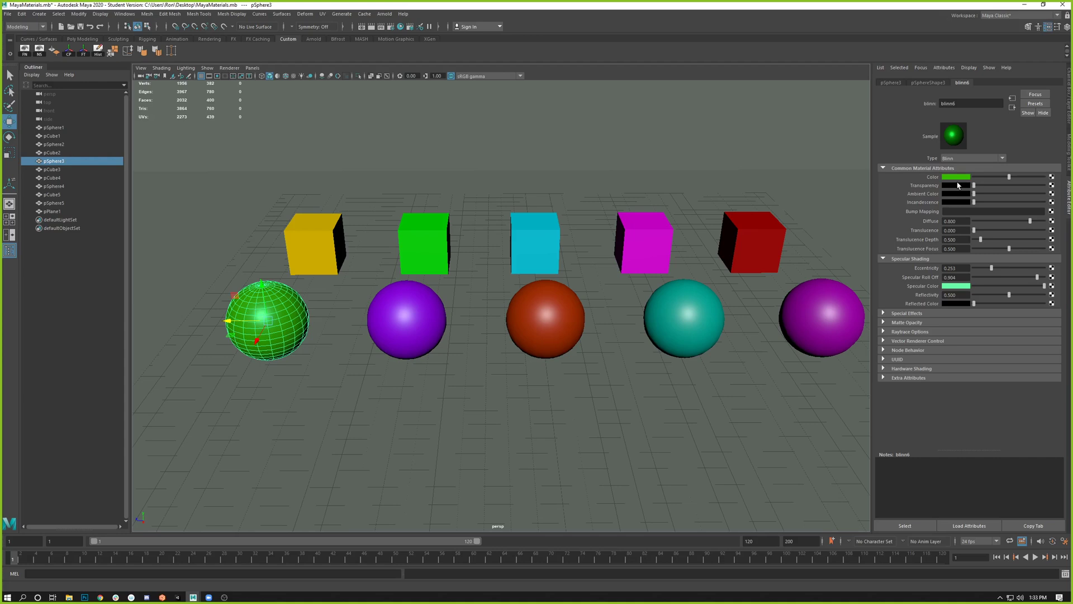
pyautogui.click(1052, 178)
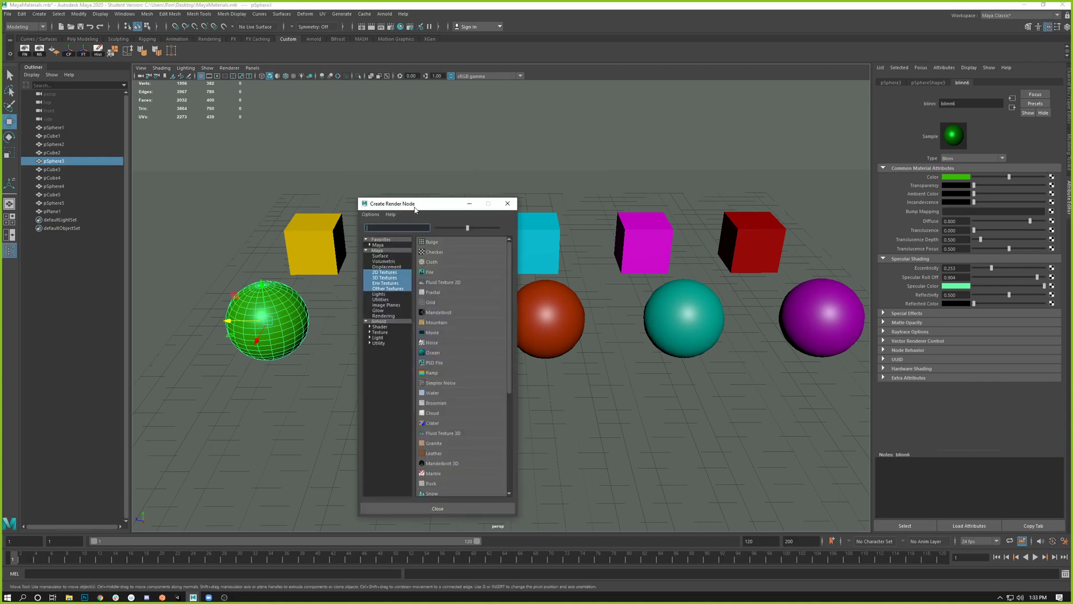
pyautogui.moveTo(414, 209); pyautogui.dragTo(582, 92)
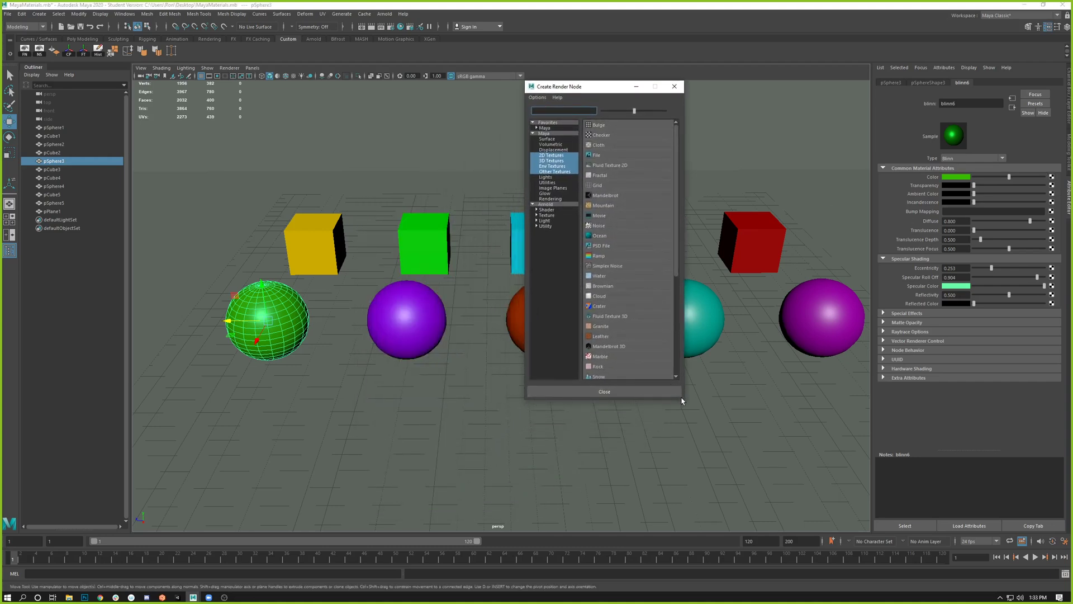
pyautogui.moveTo(684, 401); pyautogui.dragTo(800, 536)
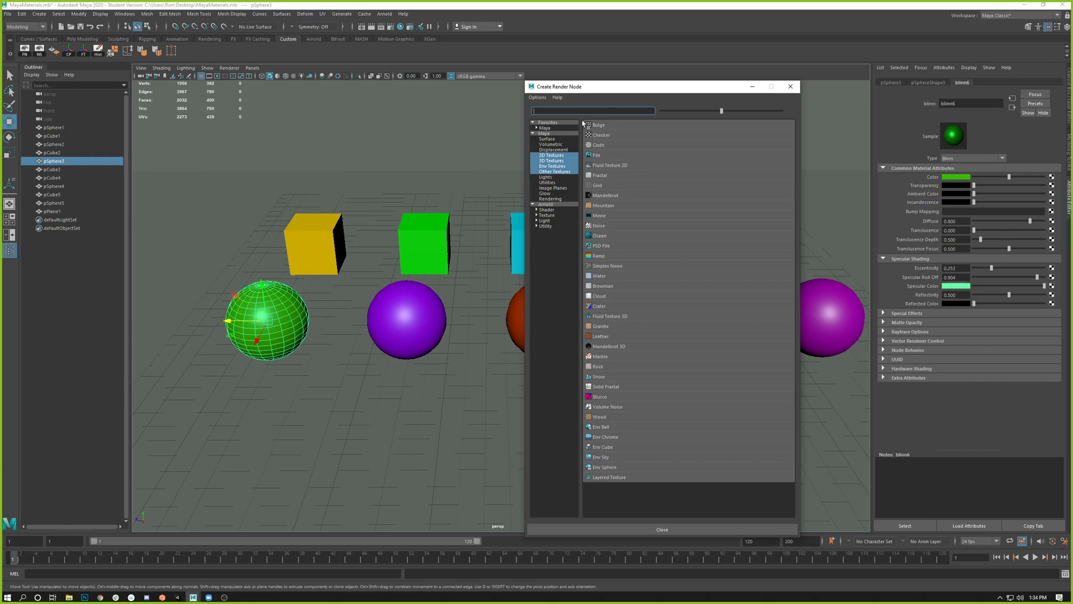
# Step: Compare the available 2D textures with the 3D textures in the render node list
pyautogui.click(548, 157)
pyautogui.click(561, 162)
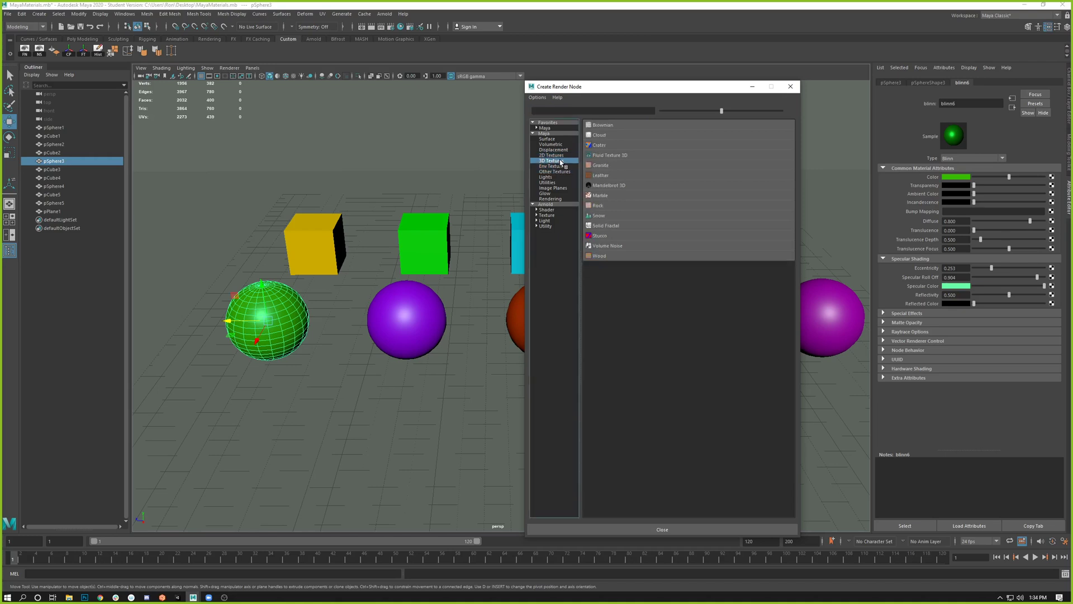
pyautogui.click(559, 156)
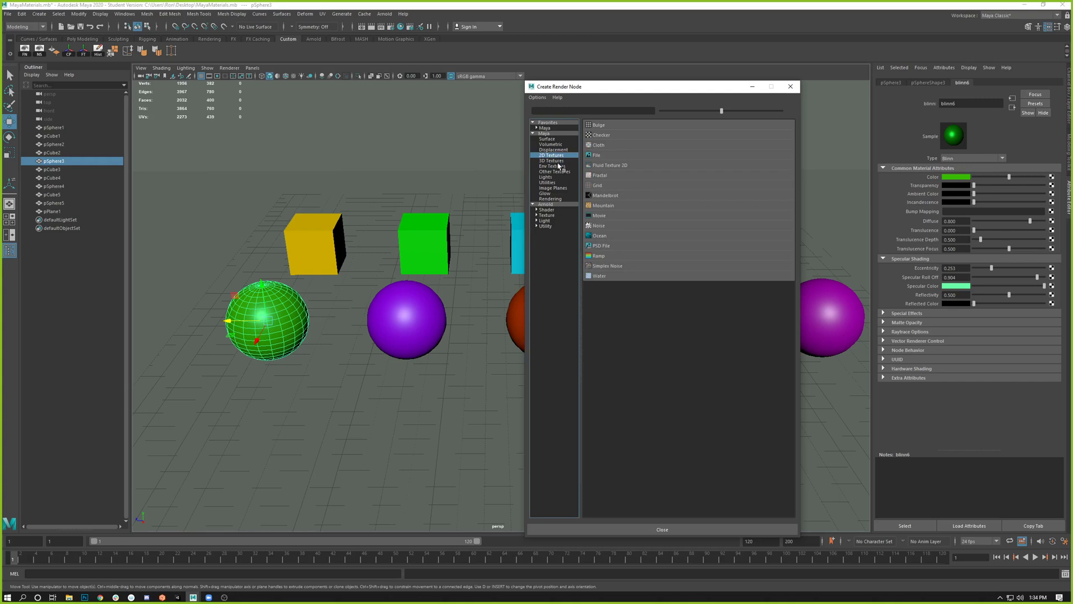
pyautogui.click(559, 161)
pyautogui.click(558, 156)
pyautogui.click(558, 161)
pyautogui.click(559, 156)
pyautogui.click(557, 162)
pyautogui.click(554, 157)
pyautogui.click(548, 161)
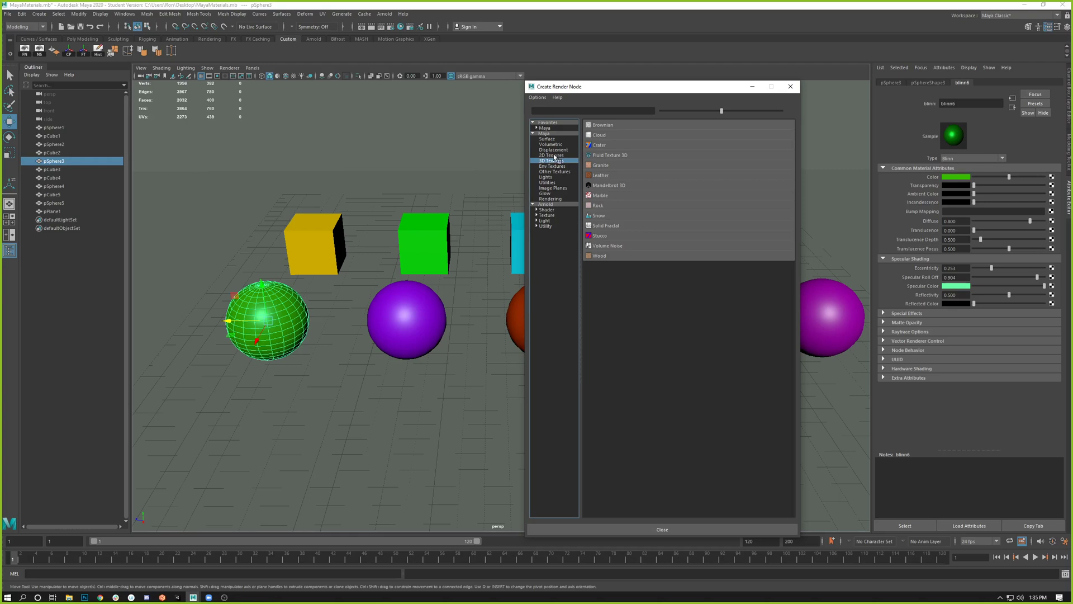
pyautogui.click(552, 155)
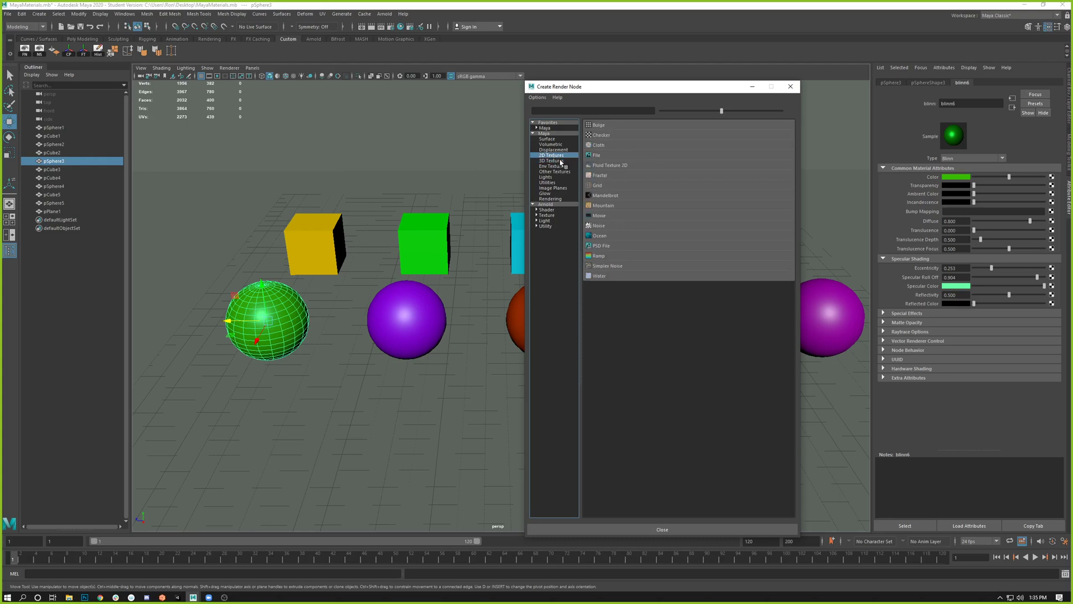
pyautogui.click(560, 161)
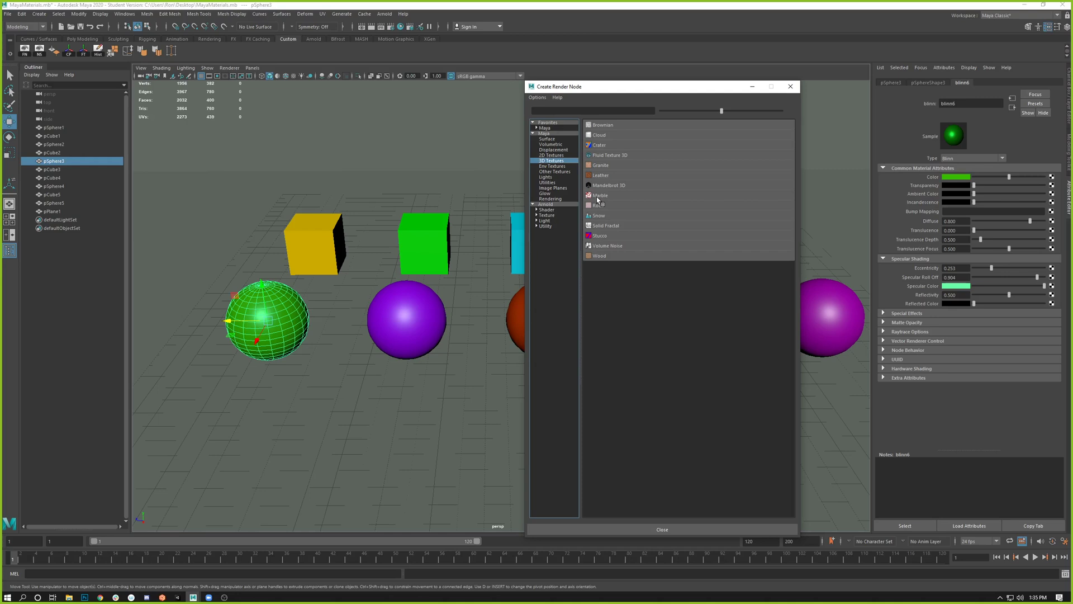
# Step: Map a Marble 3D texture to the color of the green sphere's Blinn material and view the scene from above
pyautogui.moveTo(603, 87); pyautogui.dragTo(716, 85)
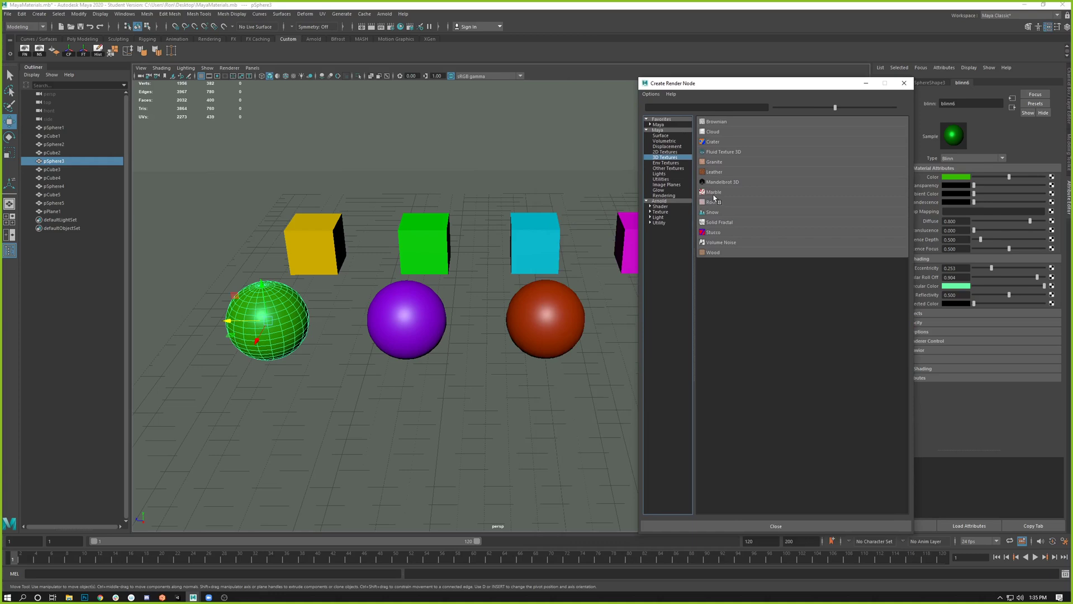
pyautogui.moveTo(733, 88); pyautogui.dragTo(846, 88)
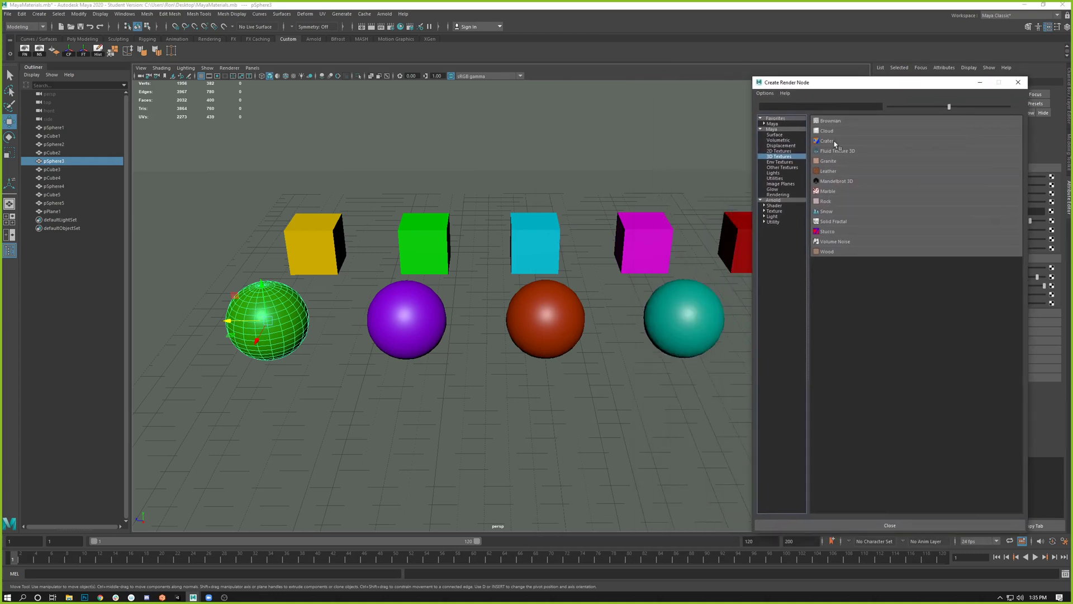
pyautogui.click(827, 191)
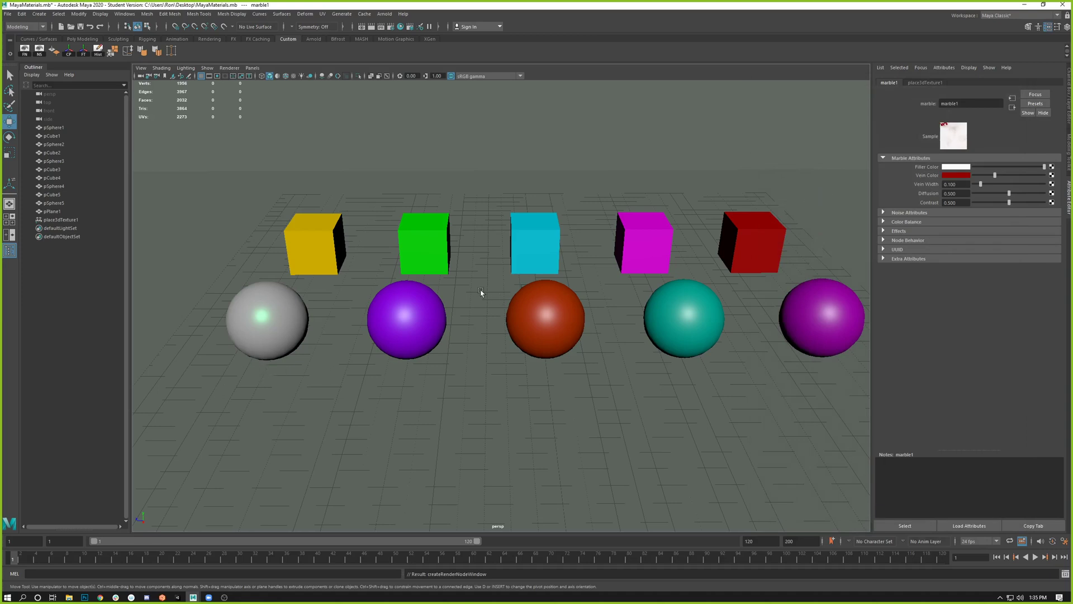
pyautogui.keyDown('alt'); pyautogui.moveTo(551, 262); pyautogui.dragTo(594, 301); pyautogui.keyUp('alt')
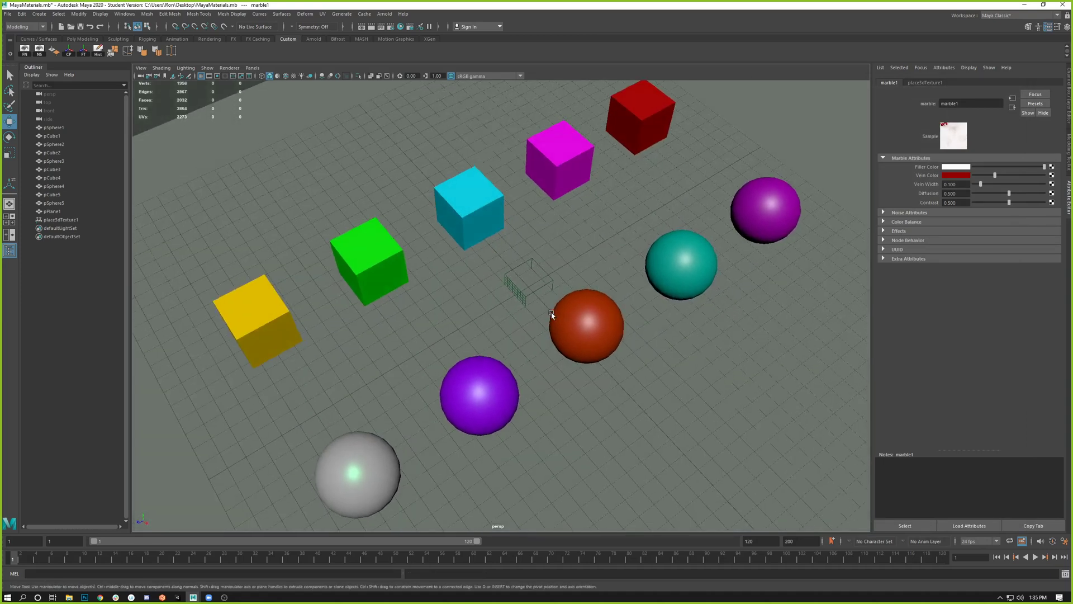
# Step: Display the scene in wireframe and select the marble texture's 3D placement box near the middle sphere
pyautogui.keyDown('alt'); pyautogui.moveTo(612, 423); pyautogui.dragTo(566, 375); pyautogui.keyUp('alt')
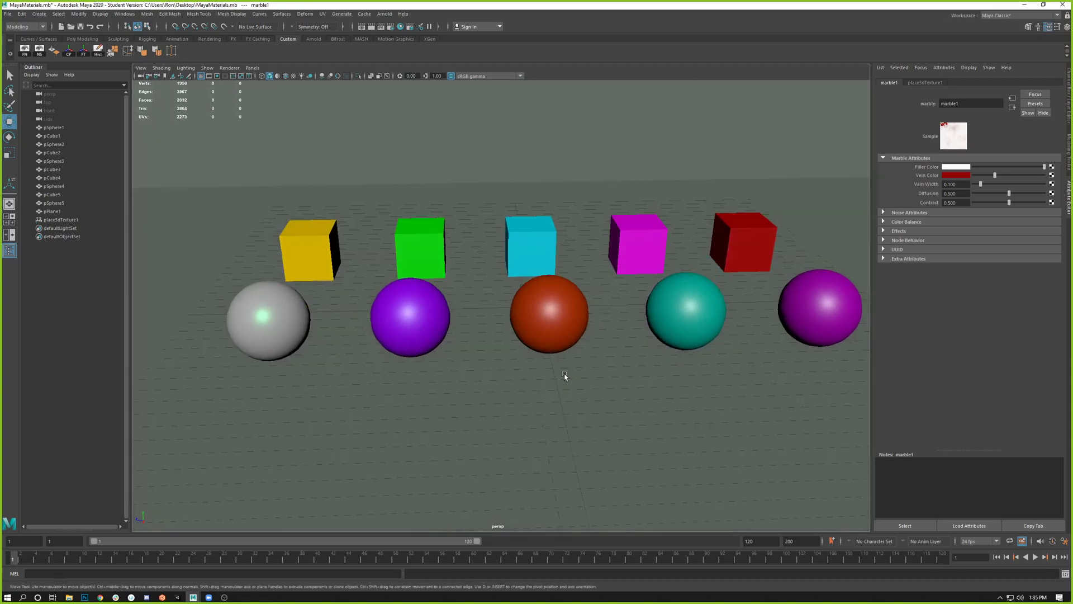
pyautogui.keyDown('alt'); pyautogui.moveTo(618, 282); pyautogui.dragTo(615, 288); pyautogui.keyUp('alt')
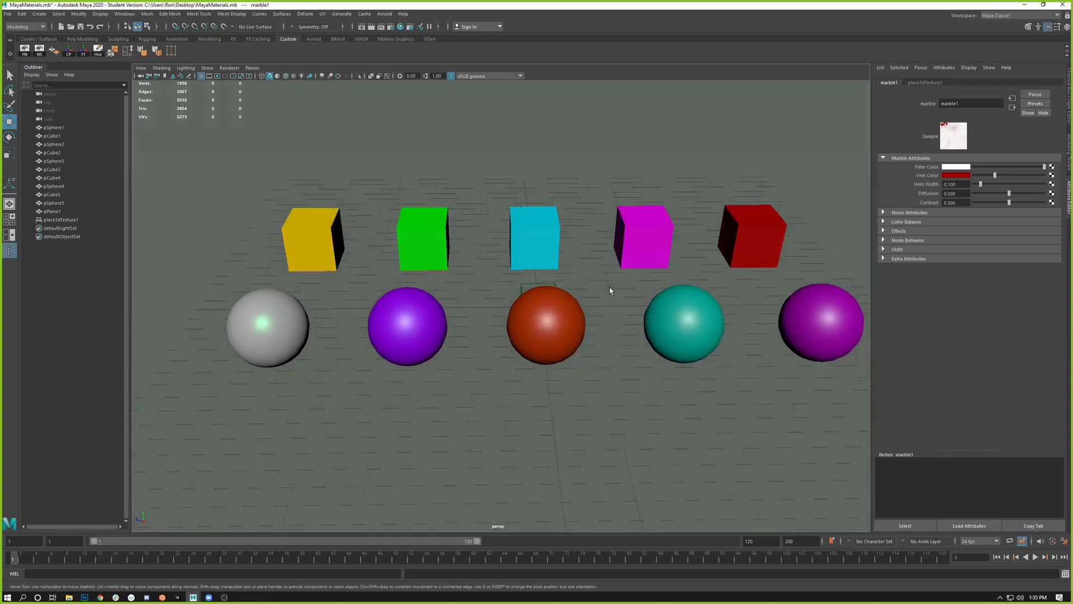
pyautogui.press('4')
pyautogui.keyDown('alt'); pyautogui.moveTo(550, 337); pyautogui.dragTo(535, 293); pyautogui.keyUp('alt')
pyautogui.click(535, 293)
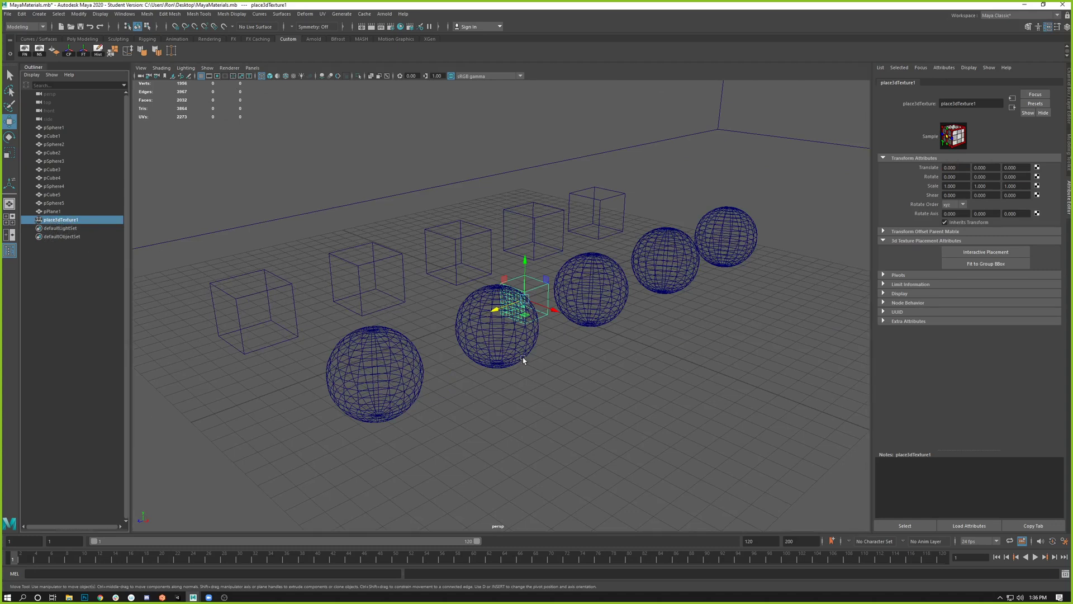
# Step: Cycle the viewport between wireframe and shaded display, finishing with textured display so the marble shows on the sphere
pyautogui.keyDown('alt'); pyautogui.moveTo(523, 357); pyautogui.dragTo(451, 348, button='right'); pyautogui.keyUp('alt')
pyautogui.keyDown('alt'); pyautogui.moveTo(452, 349); pyautogui.dragTo(446, 348); pyautogui.keyUp('alt')
pyautogui.press('5')
pyautogui.keyDown('alt'); pyautogui.moveTo(414, 328); pyautogui.dragTo(476, 380, button='right'); pyautogui.keyUp('alt')
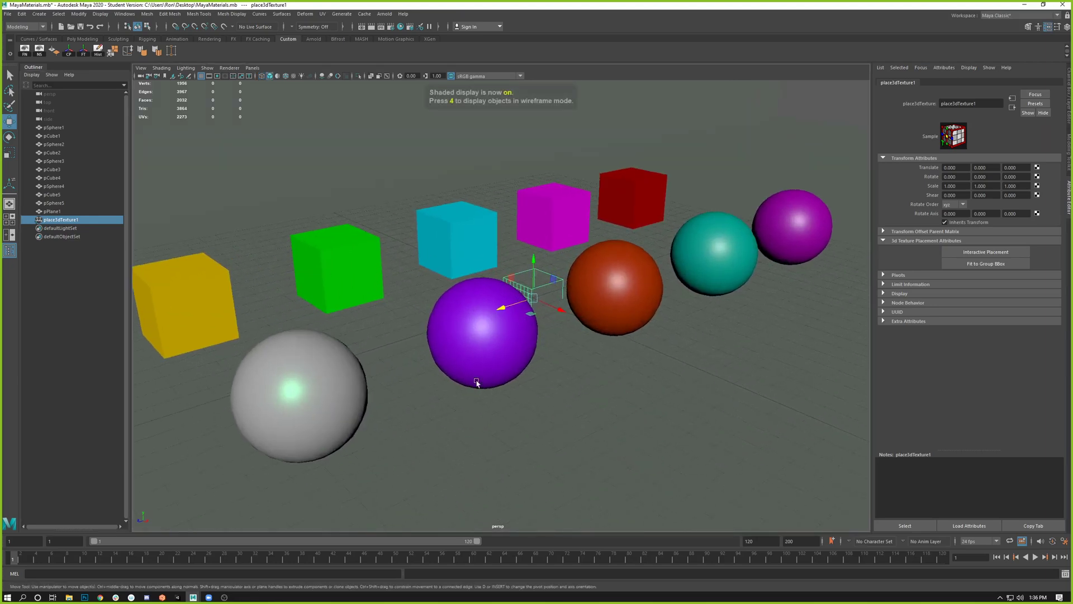
pyautogui.keyDown('alt'); pyautogui.moveTo(477, 383); pyautogui.dragTo(399, 344); pyautogui.keyUp('alt')
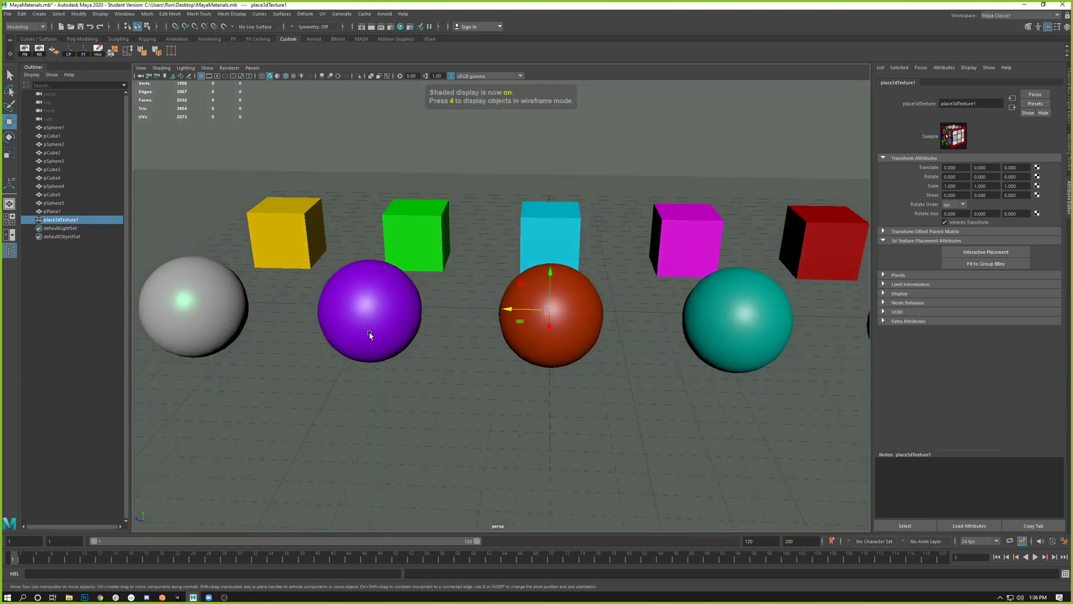
pyautogui.keyDown('alt'); pyautogui.moveTo(302, 276); pyautogui.dragTo(321, 257, button='middle'); pyautogui.keyUp('alt')
pyautogui.keyDown('alt'); pyautogui.moveTo(321, 257); pyautogui.dragTo(328, 270); pyautogui.keyUp('alt')
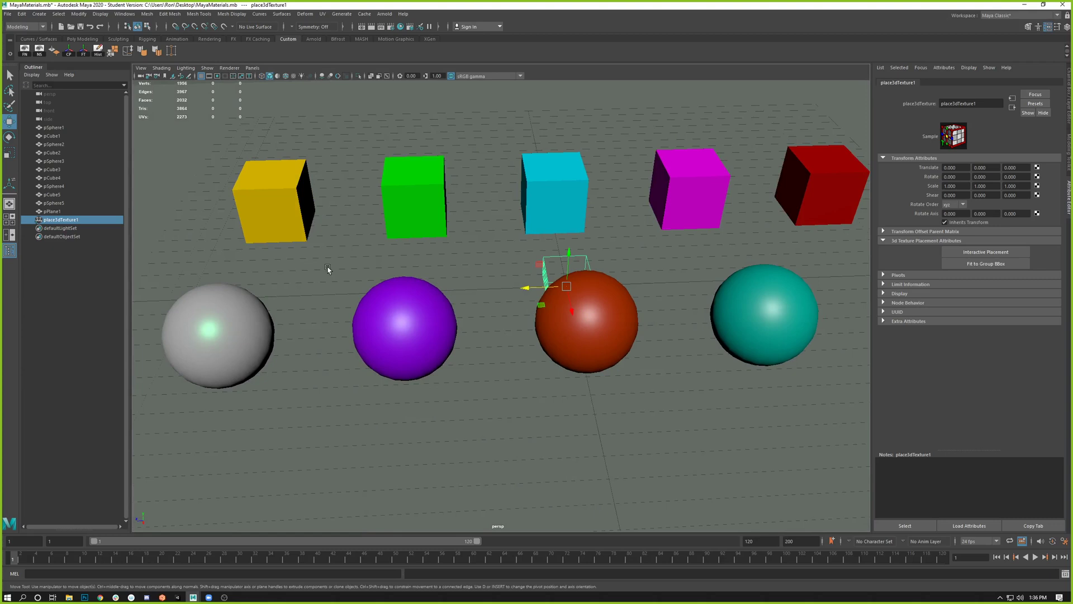
pyautogui.press('4')
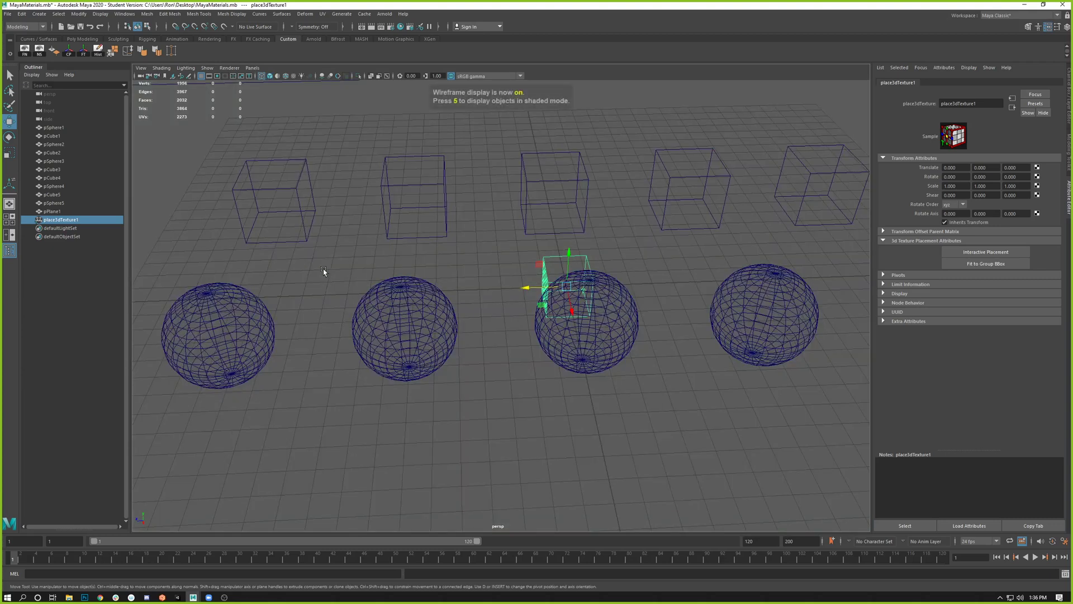
pyautogui.press('5')
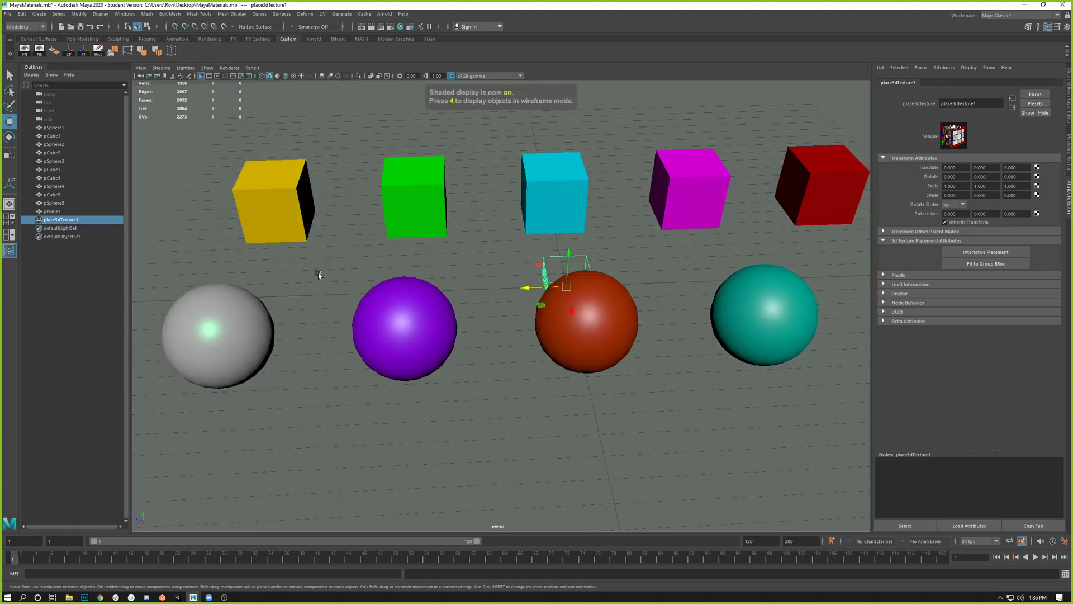
pyautogui.press('6')
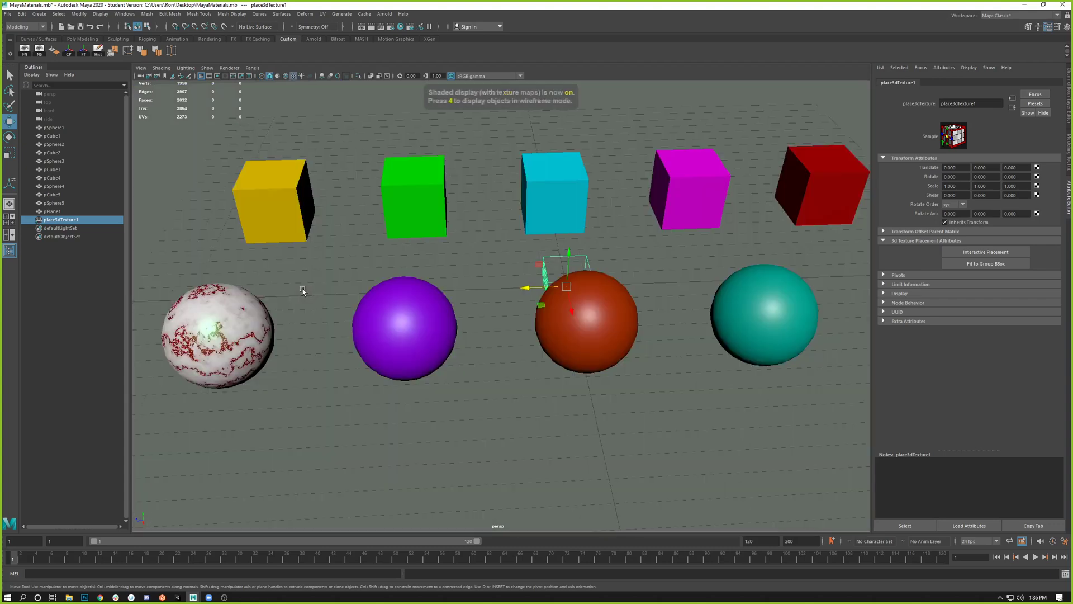
# Step: Examine the marble sphere up close and compare its shaded and textured display
pyautogui.moveTo(312, 299)
pyautogui.keyDown('alt'); pyautogui.mouseDown(button='middle')
pyautogui.moveTo(341, 286)
pyautogui.moveTo(356, 262)
pyautogui.moveTo(449, 276)
pyautogui.mouseUp(button='middle'); pyautogui.keyUp('alt')
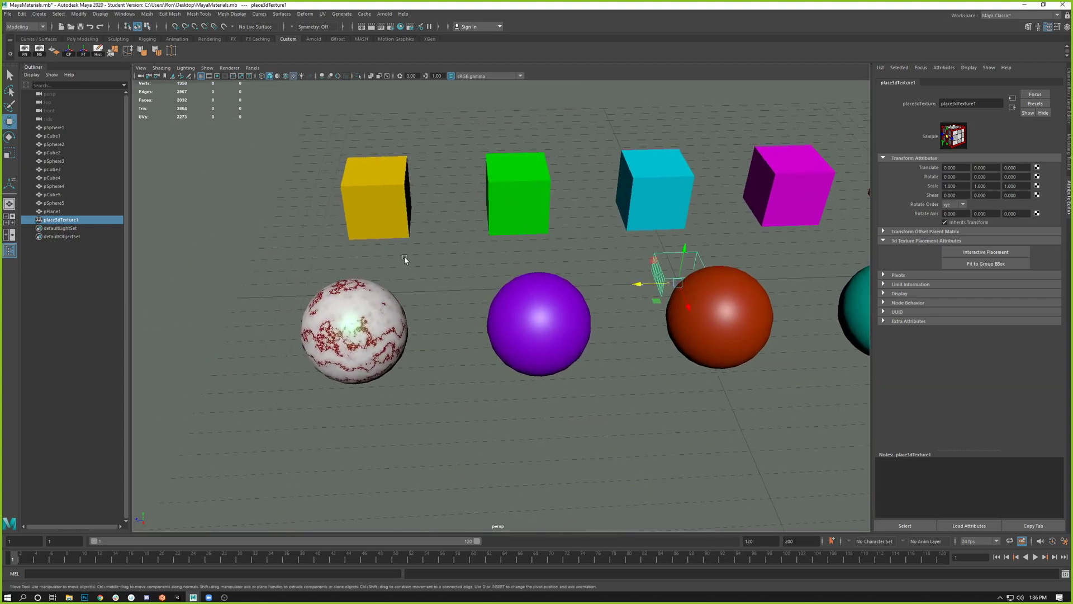
pyautogui.keyDown('alt'); pyautogui.moveTo(405, 259); pyautogui.dragTo(447, 255); pyautogui.keyUp('alt')
pyautogui.keyDown('alt'); pyautogui.moveTo(446, 255); pyautogui.dragTo(573, 370, button='right'); pyautogui.keyUp('alt')
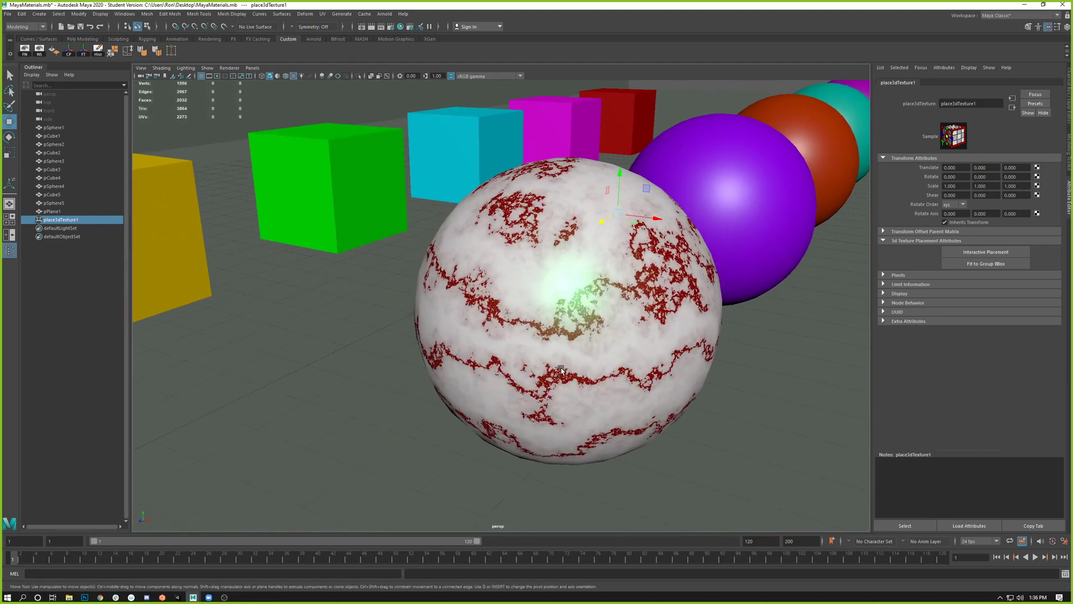
pyautogui.scroll(-8, 610, 379)
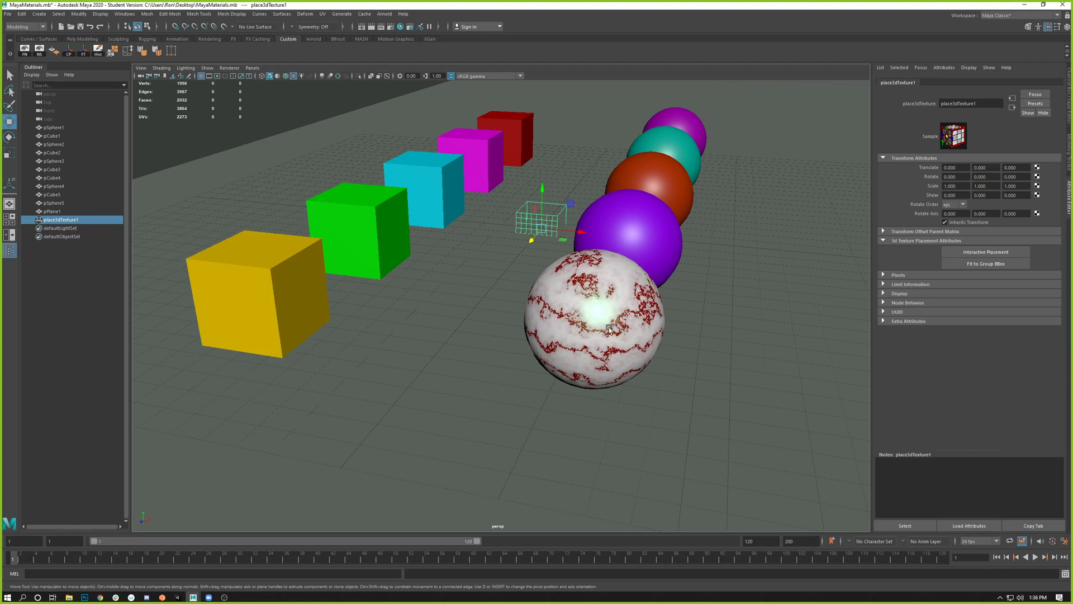
pyautogui.press('5')
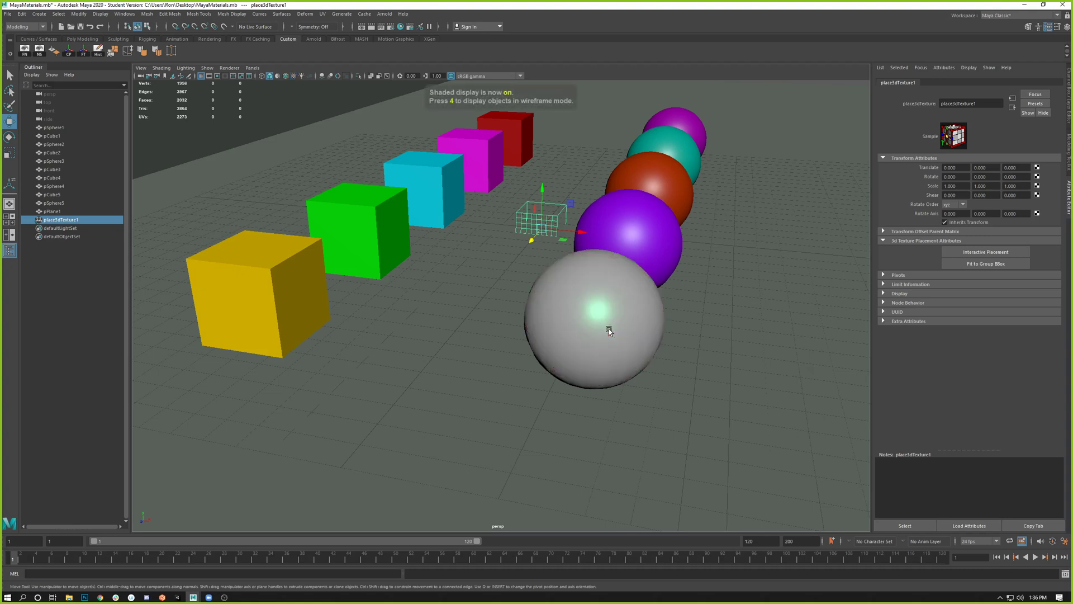
pyautogui.press('6')
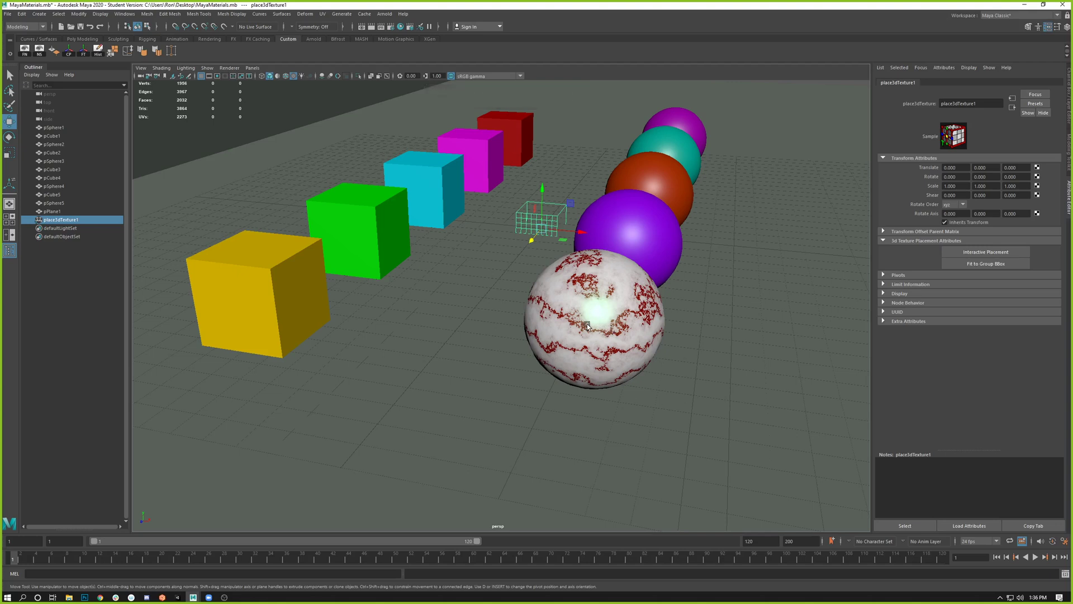
pyautogui.keyDown('alt'); pyautogui.moveTo(574, 270); pyautogui.dragTo(513, 263, button='middle'); pyautogui.keyUp('alt')
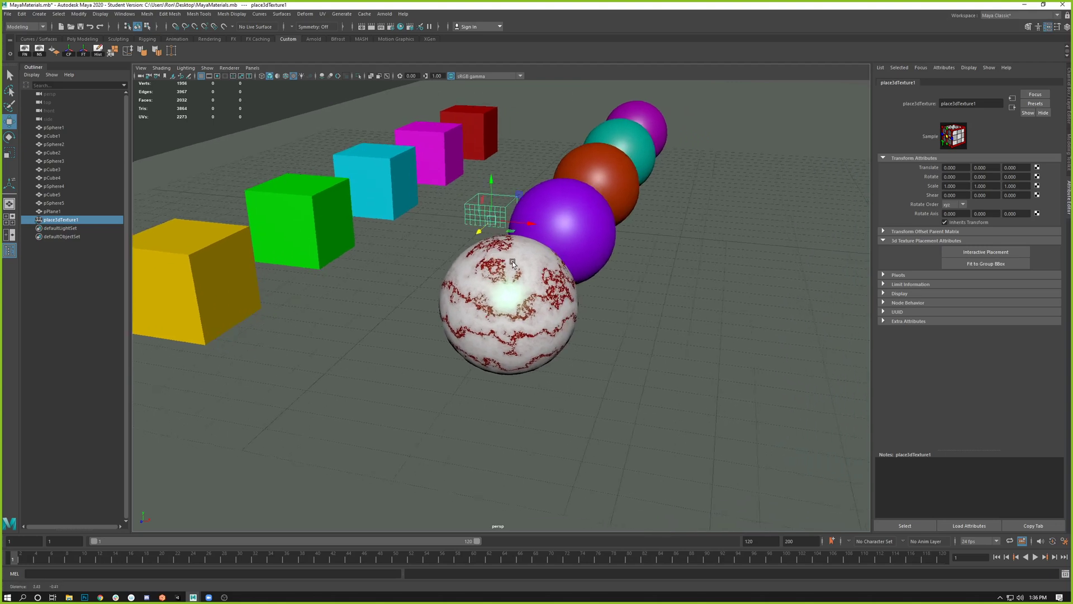
pyautogui.scroll(4, 512, 263)
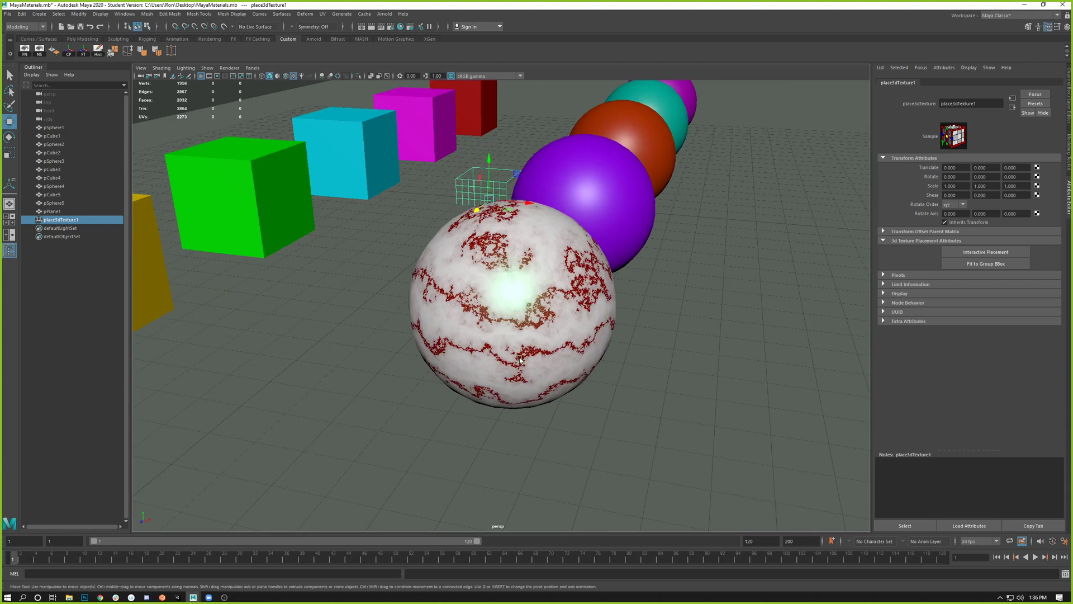
# Step: Move the marble's placement box to about 14.8, 3.5, 13.8, rotate it to about -79 degrees in Y and scale it to 0.957
pyautogui.moveTo(528, 204); pyautogui.dragTo(804, 268)
pyautogui.scroll(-5, 581, 223)
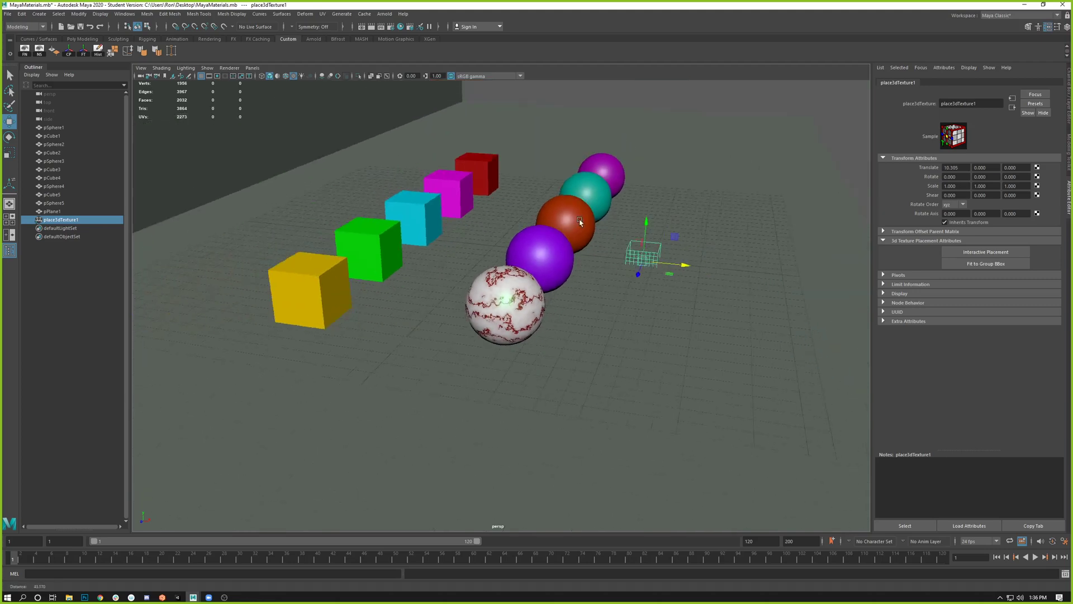
pyautogui.keyDown('alt'); pyautogui.moveTo(580, 221); pyautogui.dragTo(621, 150); pyautogui.keyUp('alt')
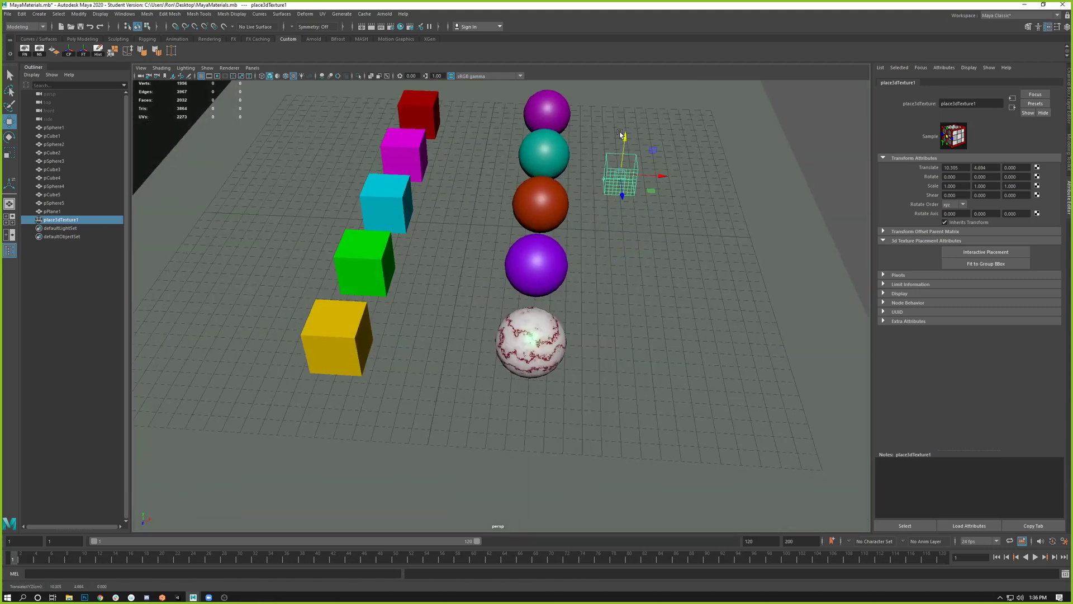
pyautogui.press('e')
pyautogui.moveTo(641, 195)
pyautogui.mouseDown()
pyautogui.moveTo(611, 199)
pyautogui.moveTo(756, 218)
pyautogui.moveTo(745, 203)
pyautogui.moveTo(683, 187)
pyautogui.moveTo(643, 193)
pyautogui.moveTo(637, 210)
pyautogui.moveTo(637, 175)
pyautogui.mouseUp()
pyautogui.press('r')
pyautogui.press('w')
pyautogui.moveTo(680, 218); pyautogui.dragTo(678, 321)
pyautogui.press('e')
pyautogui.press('w')
pyautogui.press('e')
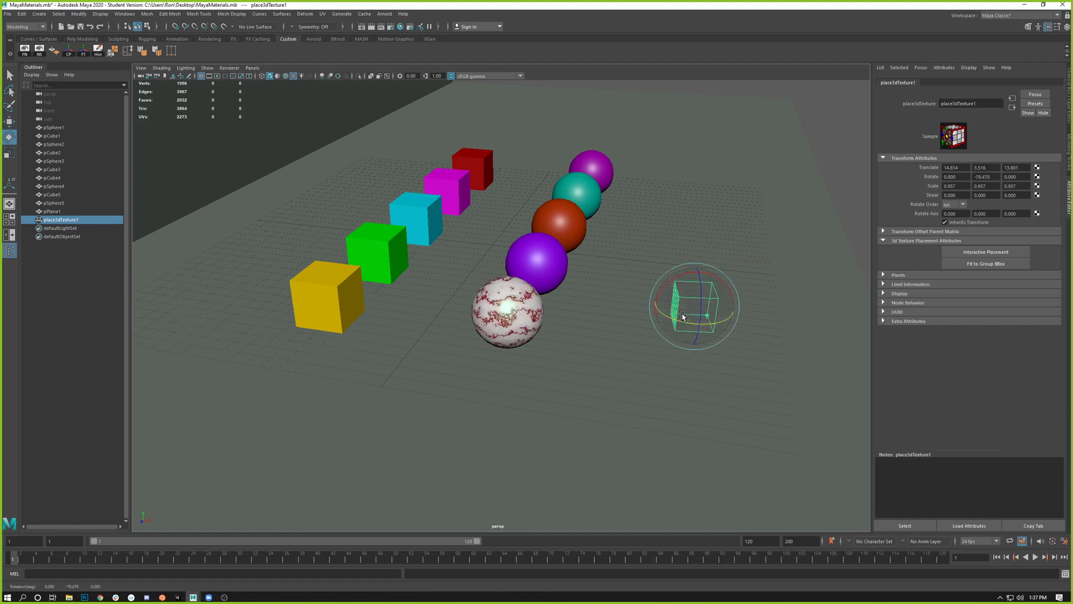
# Step: Move the placement box beside the marble sphere to about 12.9, 3.5, 15.5 and scale it uniformly to about 0.815
pyautogui.press('f')
pyautogui.keyDown('alt'); pyautogui.moveTo(614, 271); pyautogui.dragTo(273, 175, button='right'); pyautogui.keyUp('alt')
pyautogui.keyDown('alt'); pyautogui.moveTo(273, 175); pyautogui.dragTo(518, 209, button='middle'); pyautogui.keyUp('alt')
pyautogui.keyDown('alt'); pyautogui.moveTo(518, 209); pyautogui.dragTo(477, 203); pyautogui.keyUp('alt')
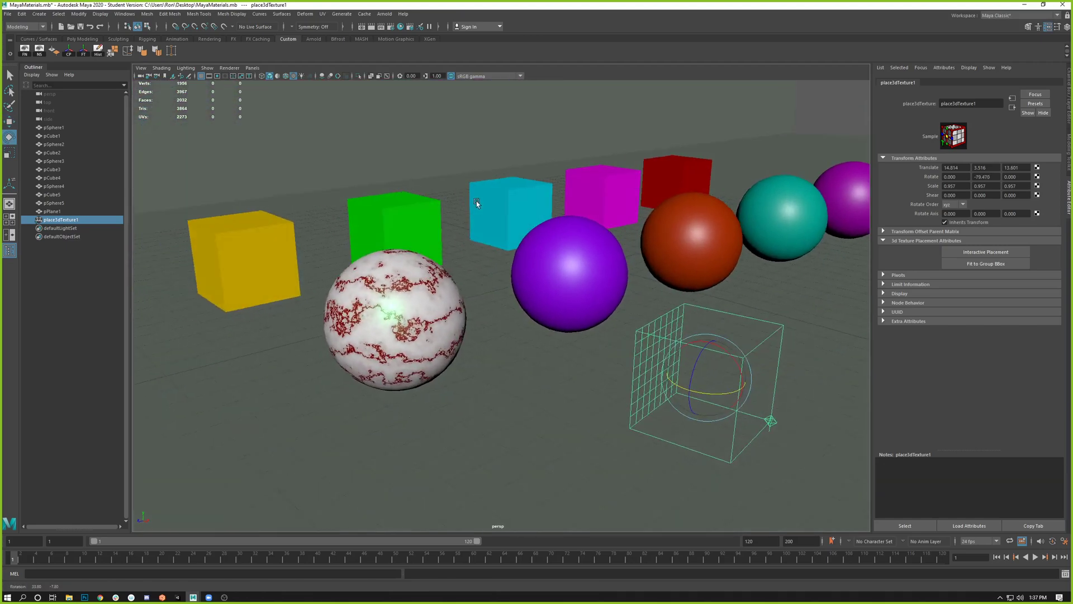
pyautogui.keyDown('alt'); pyautogui.moveTo(477, 203); pyautogui.dragTo(439, 272, button='right'); pyautogui.keyUp('alt')
pyautogui.keyDown('alt'); pyautogui.moveTo(439, 273); pyautogui.dragTo(499, 285); pyautogui.keyUp('alt')
pyautogui.press('w')
pyautogui.moveTo(640, 352); pyautogui.dragTo(503, 341)
pyautogui.press('r')
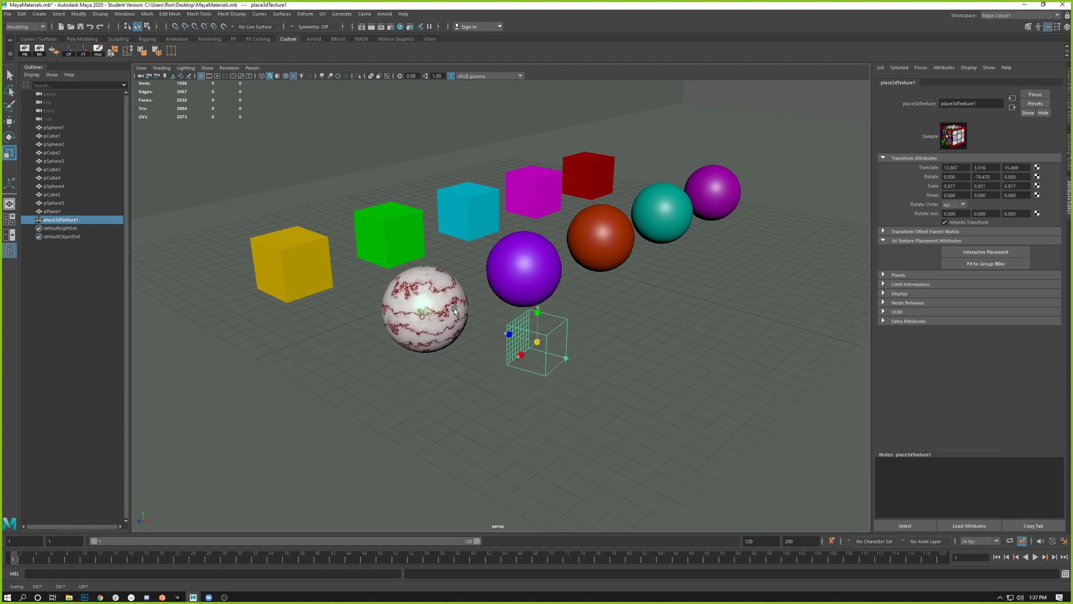
pyautogui.press('w')
pyautogui.scroll(2, 515, 358)
pyautogui.scroll(1, 514, 357)
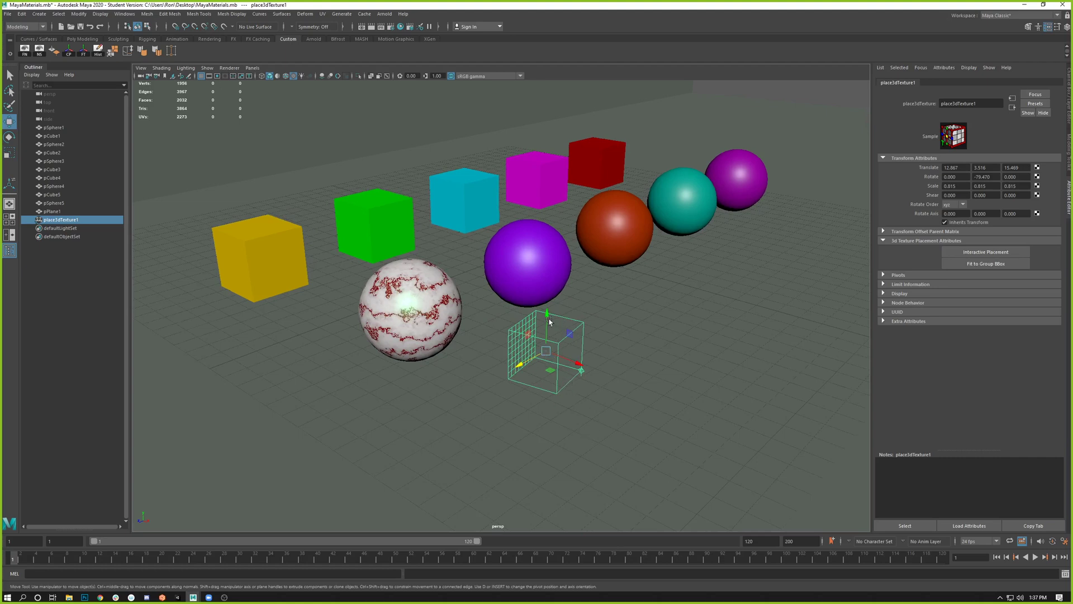
pyautogui.scroll(1, 532, 379)
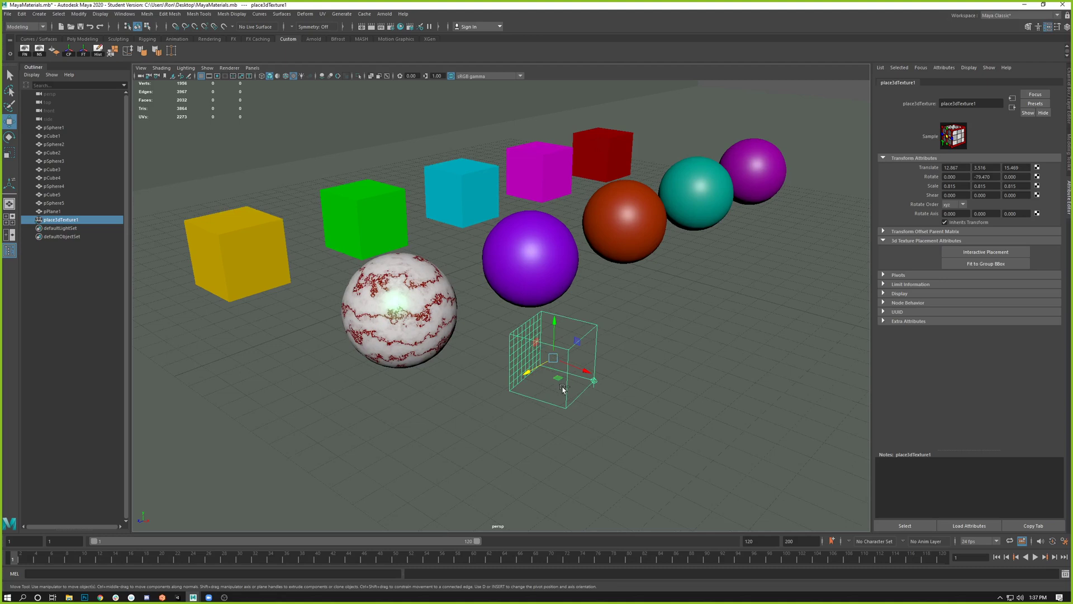
# Step: Hide the marble's 3D texture placement box, reselect its node and show it again
pyautogui.hotkey('ctrl', 'h')
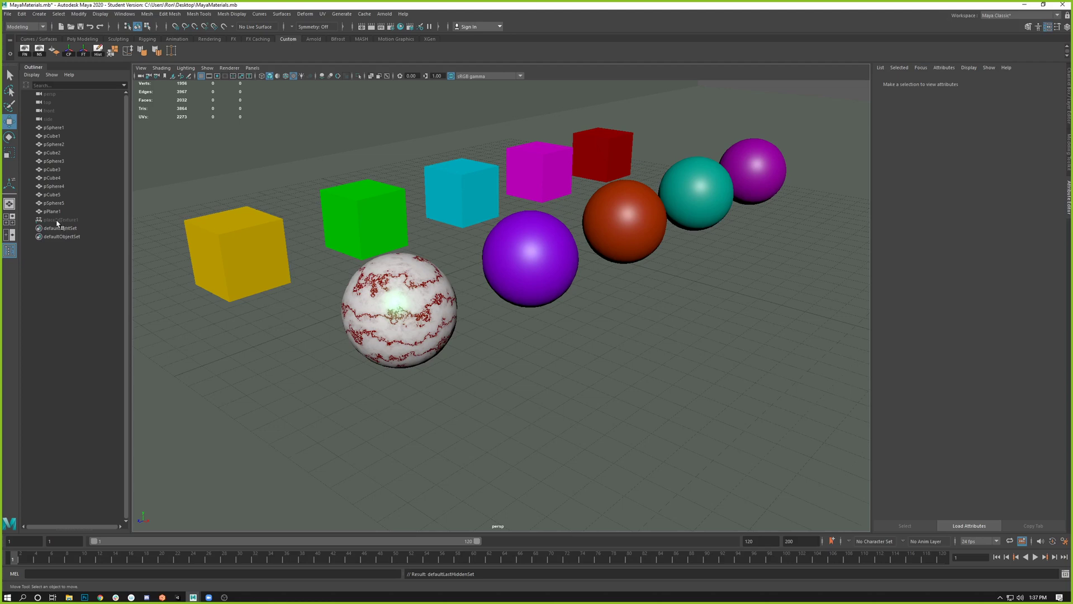
pyautogui.click(61, 219)
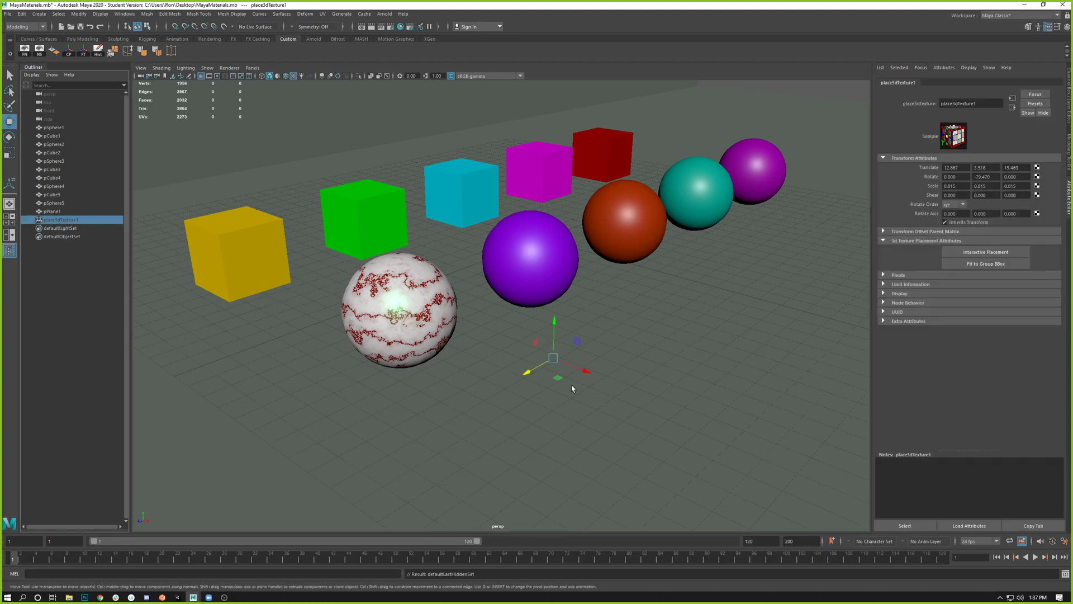
pyautogui.hotkey('shift', 'h')
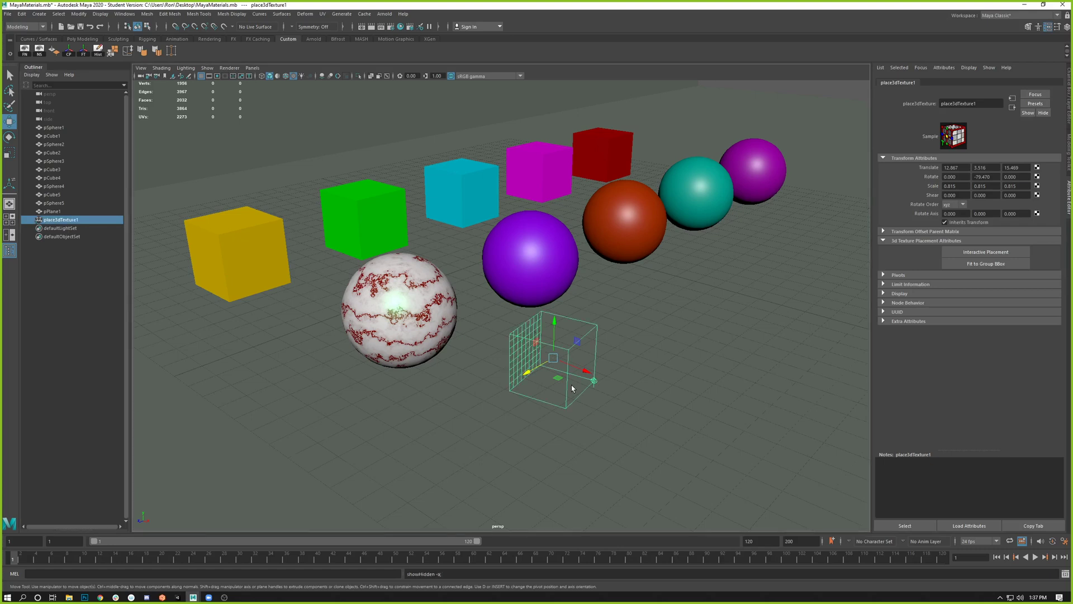
# Step: Examine the available commands for hiding objects, including Hide Selection, and clear the current selection
pyautogui.click(99, 15)
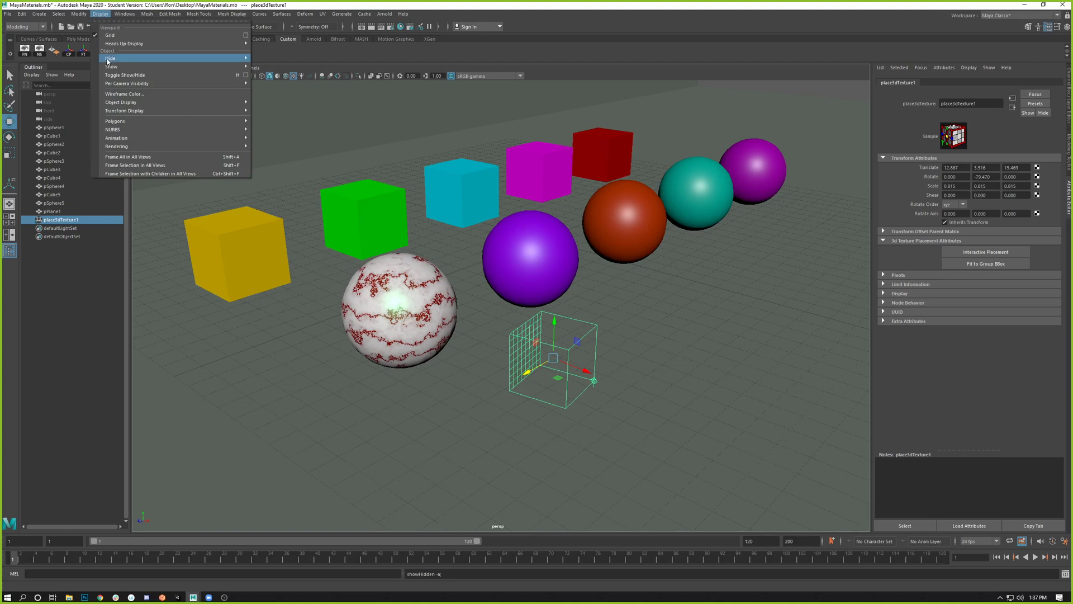
pyautogui.moveTo(108, 61)
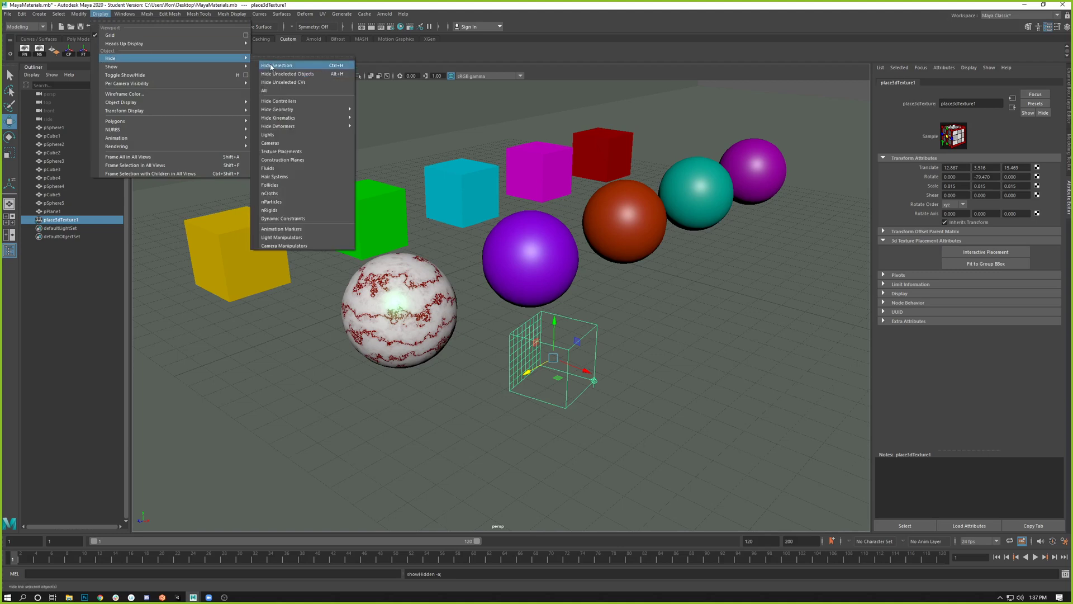
pyautogui.moveTo(246, 67)
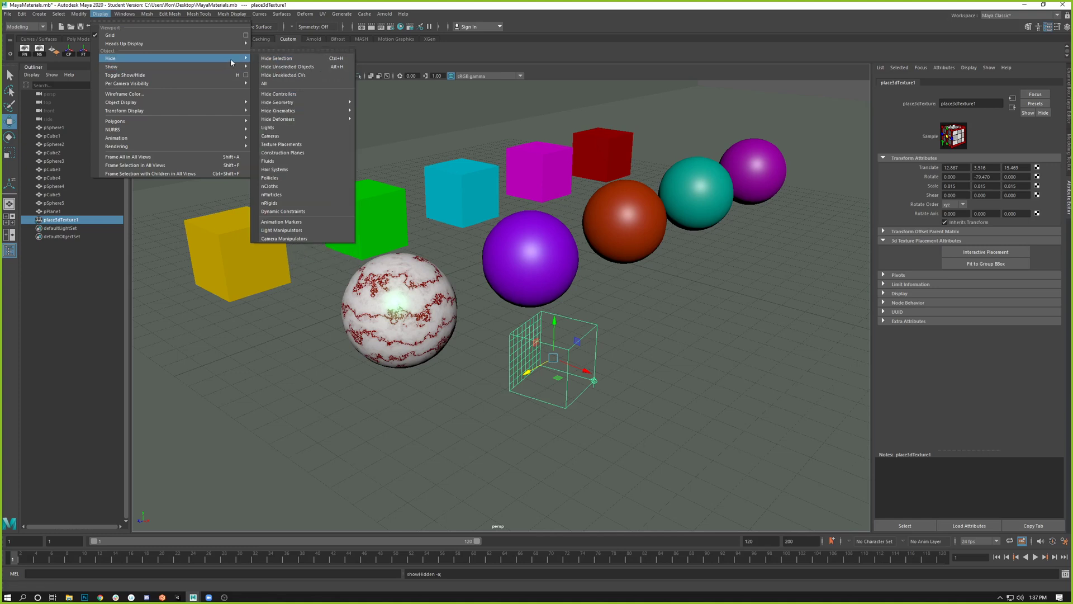
pyautogui.click(79, 294)
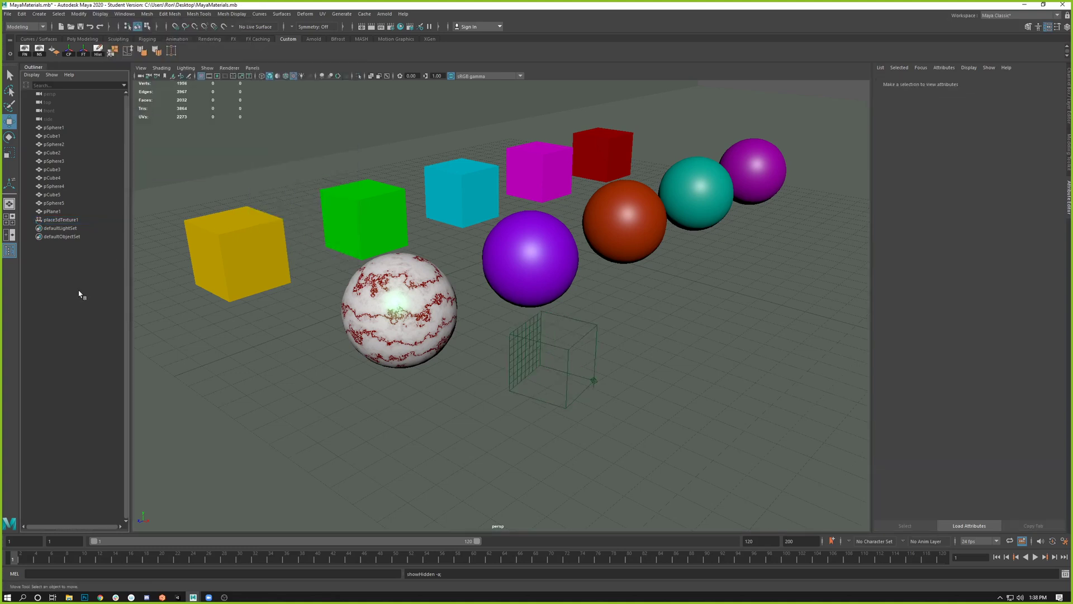
# Step: Select the place3dTexture1 node and toggle the Outliner's visibility off and back on
pyautogui.click(53, 215)
pyautogui.click(46, 221)
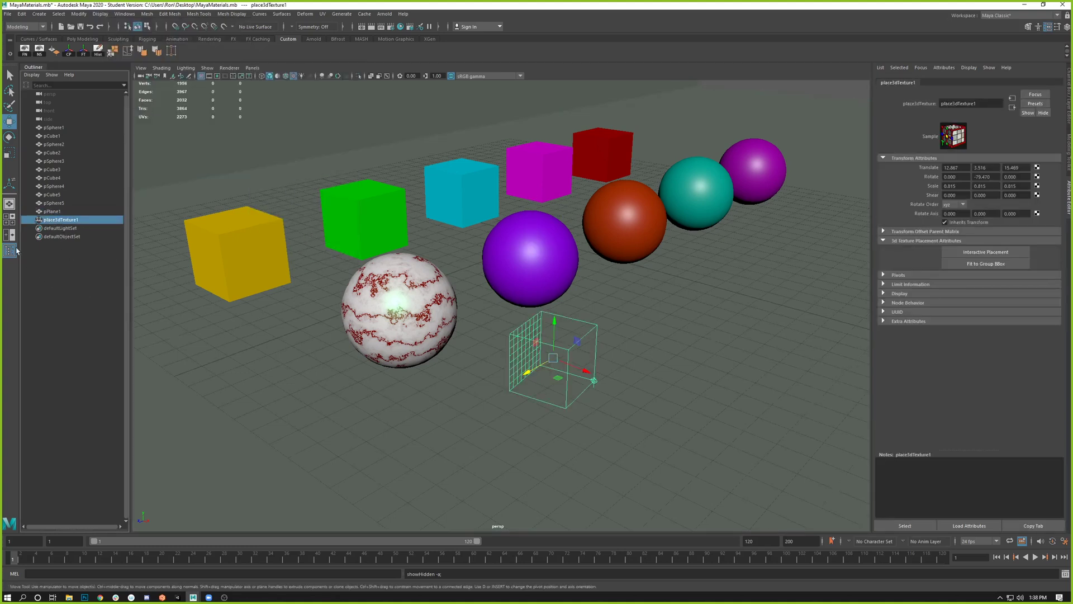
pyautogui.click(11, 249)
pyautogui.click(11, 249)
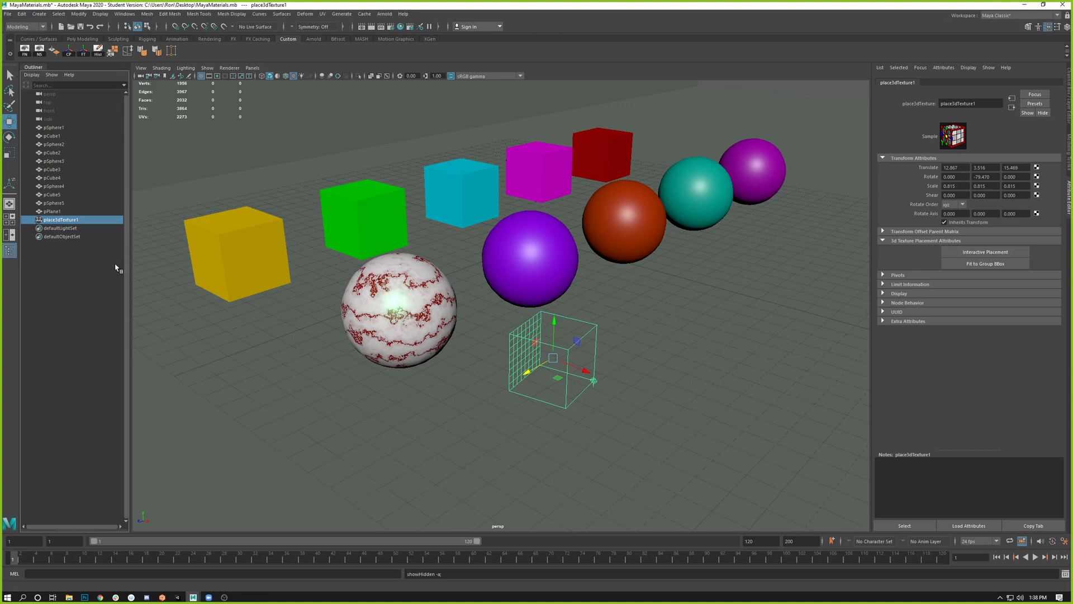
pyautogui.click(10, 252)
pyautogui.click(10, 251)
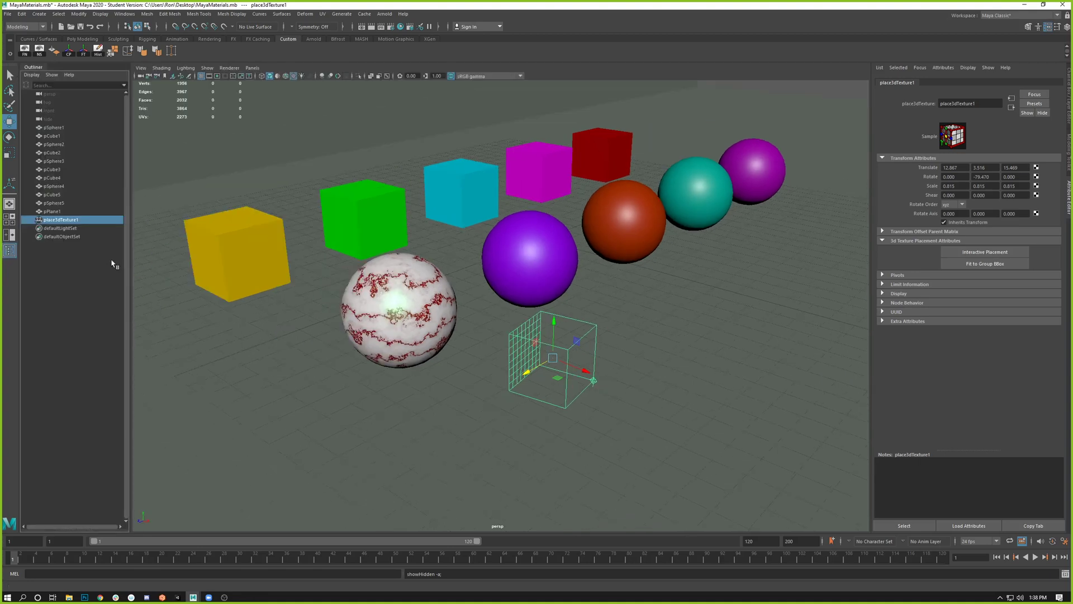
# Step: Hide the place3dTexture1 box in the viewport and reselect its node in the Outliner
pyautogui.hotkey('ctrl', 'h')
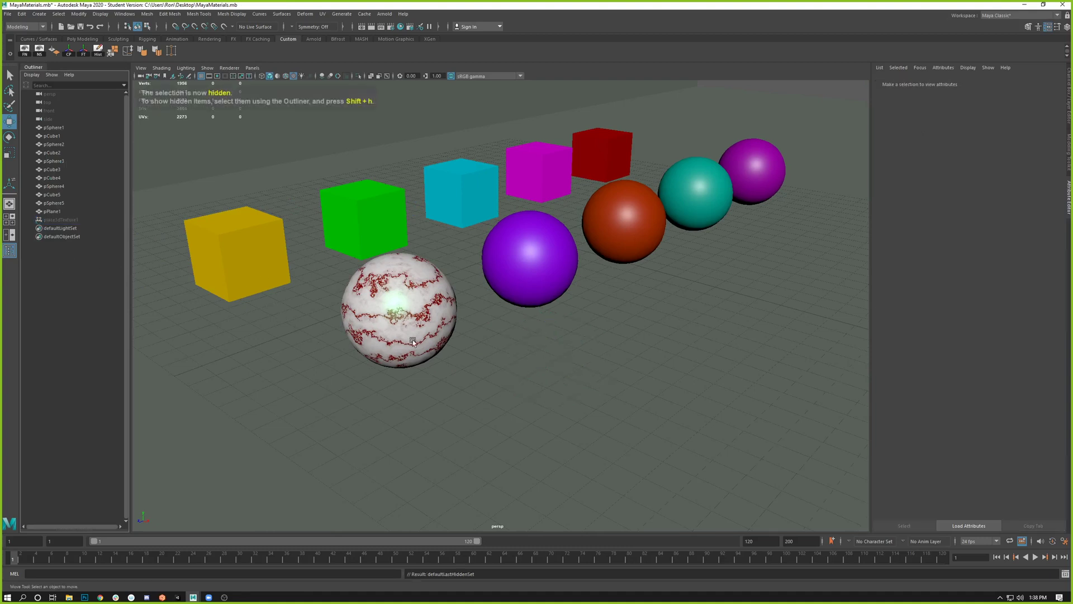
pyautogui.click(64, 221)
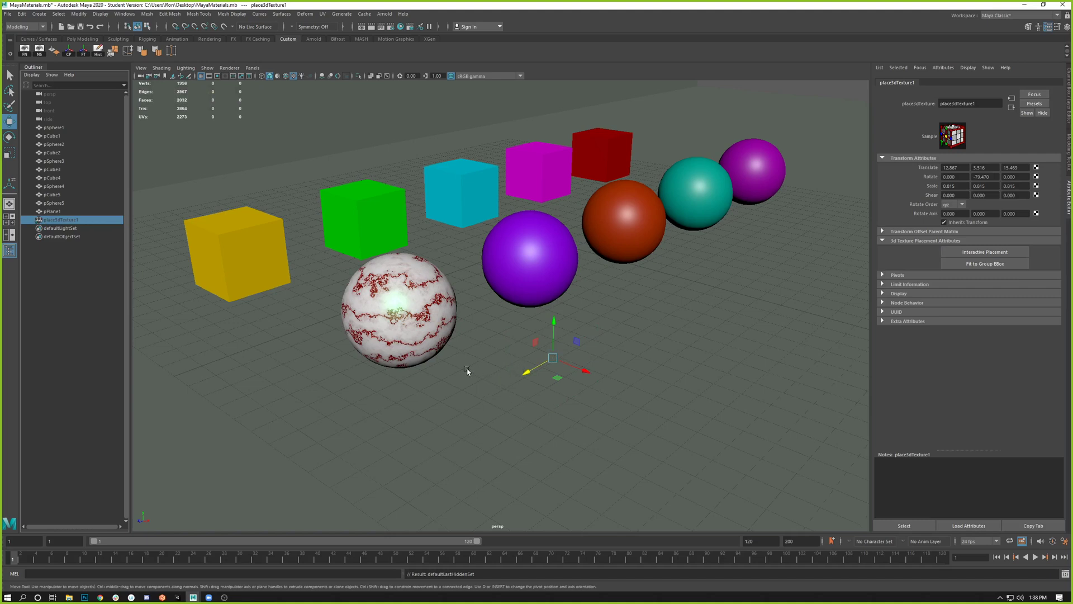
# Step: Set the Specular Color of the marble sphere's Blinn material to white
pyautogui.click(393, 328)
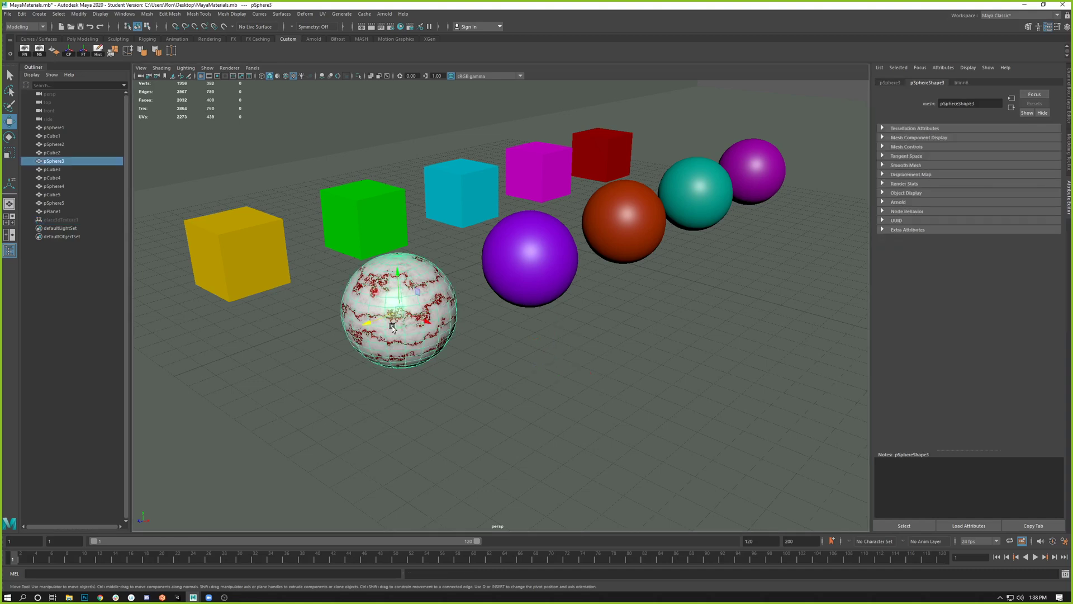
pyautogui.click(61, 220)
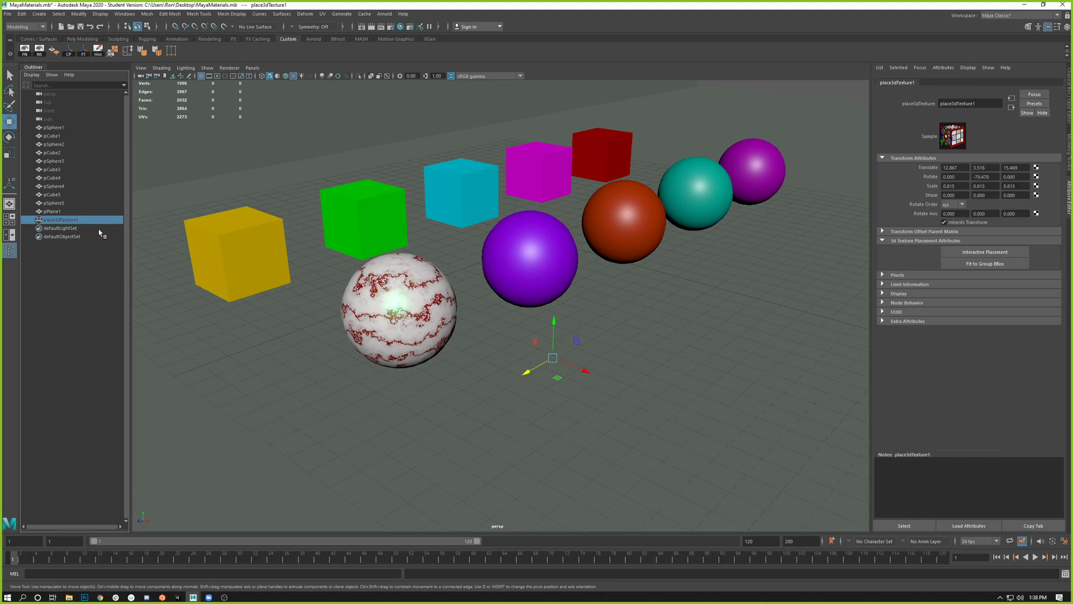
pyautogui.click(385, 307)
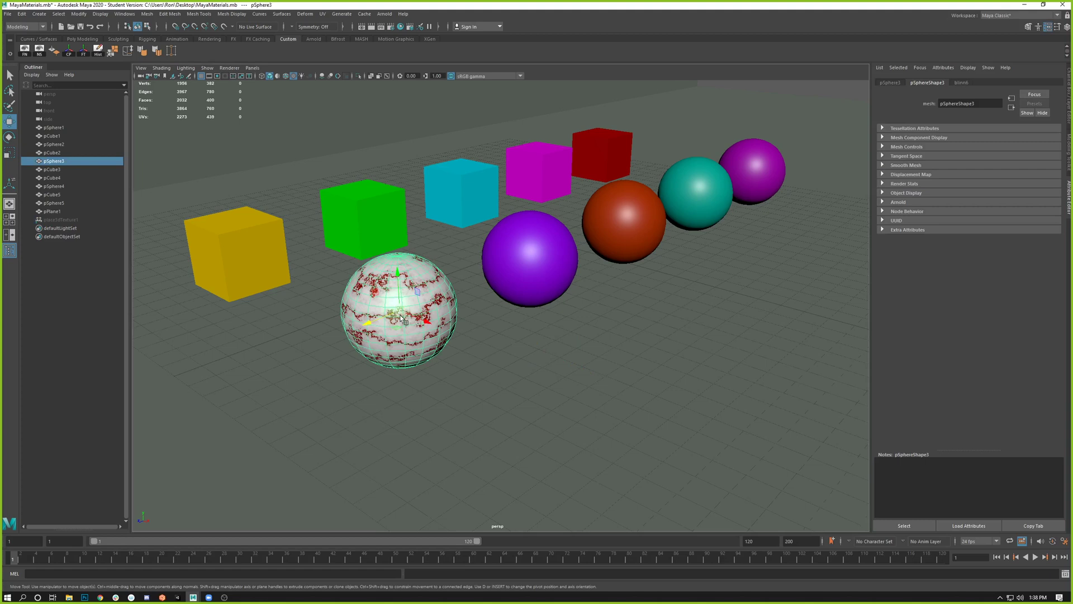
pyautogui.click(964, 83)
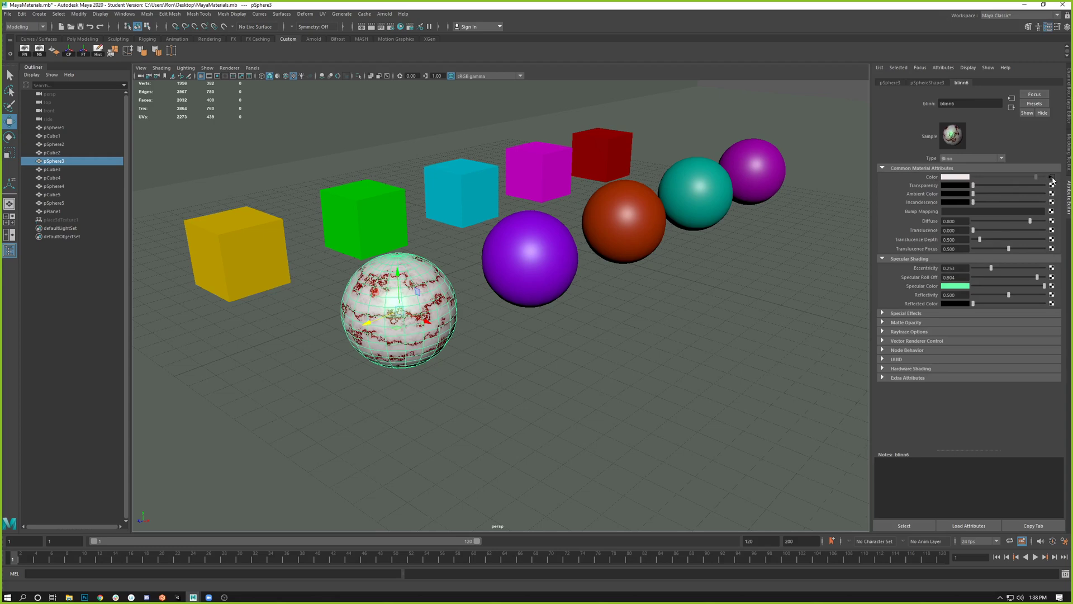
pyautogui.click(949, 286)
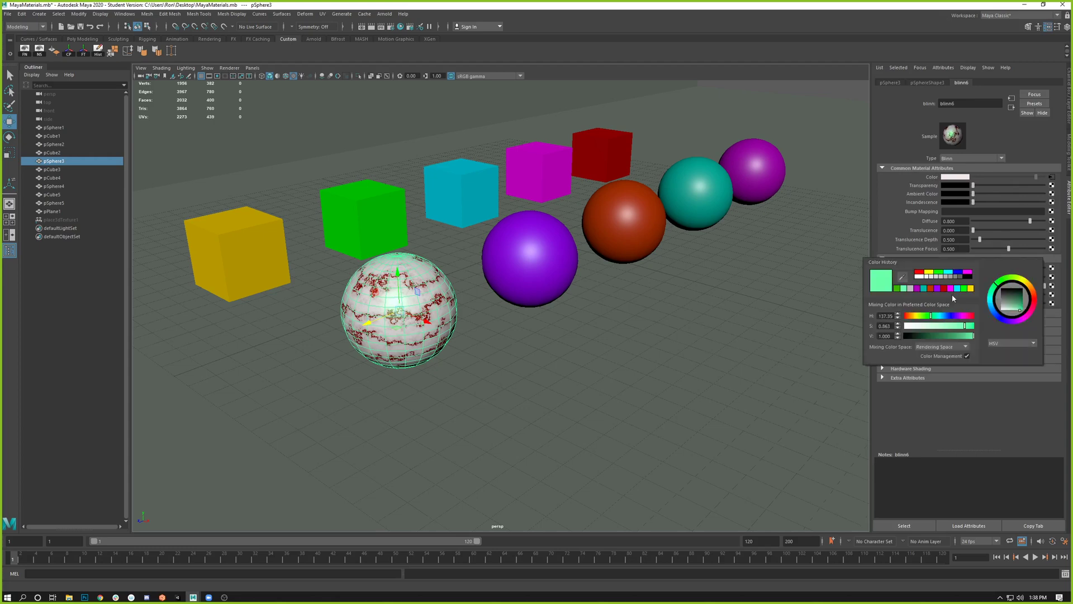
pyautogui.click(958, 290)
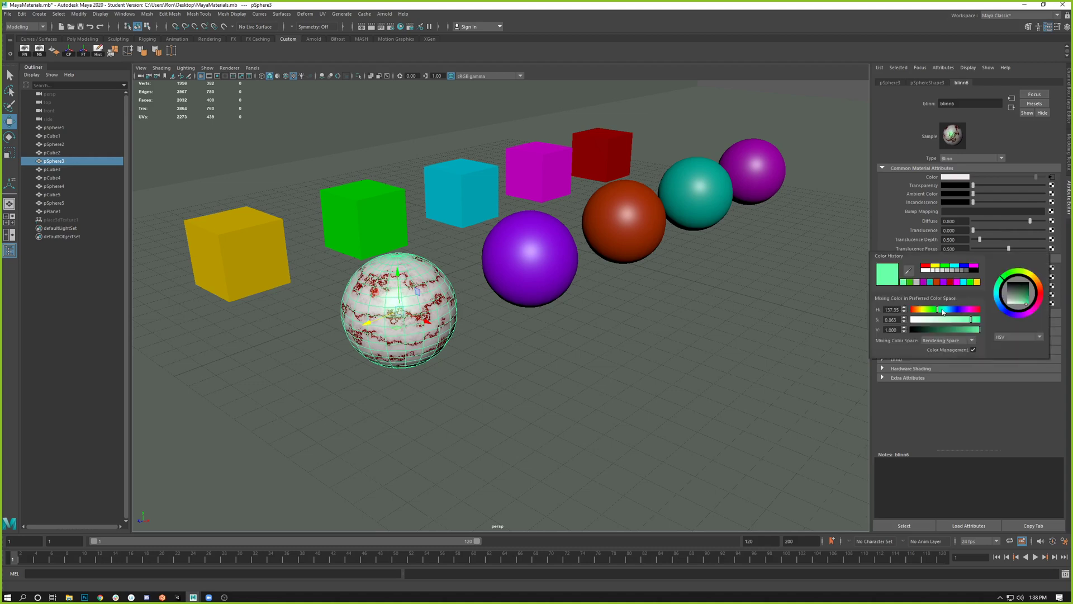
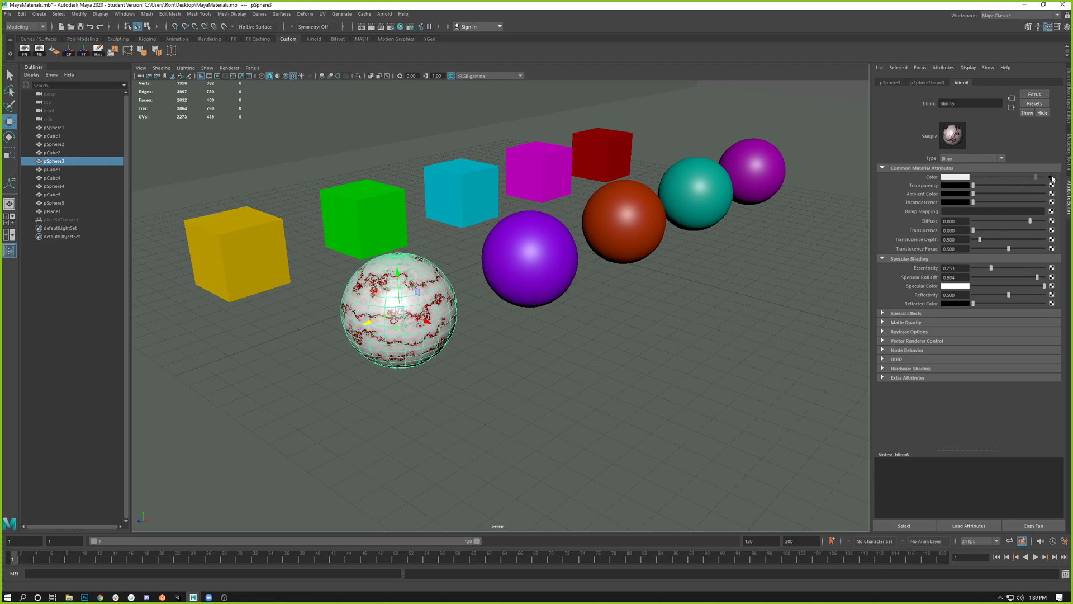
# Step: Open the marble texture feeding the sphere's Color and set its Filler Color to black
pyautogui.click(1053, 179)
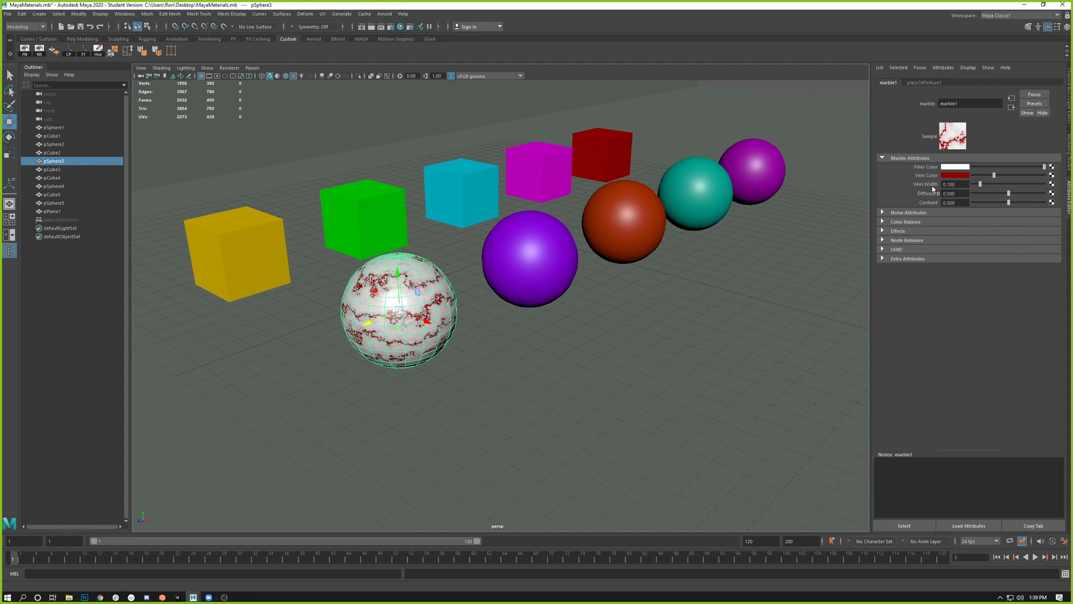
pyautogui.click(915, 82)
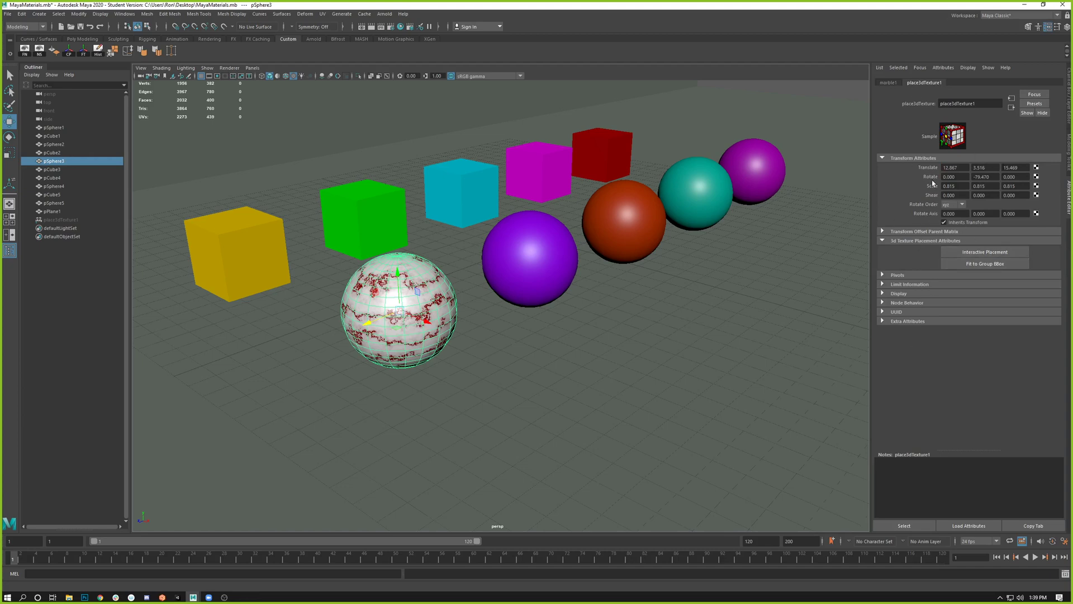
pyautogui.click(889, 83)
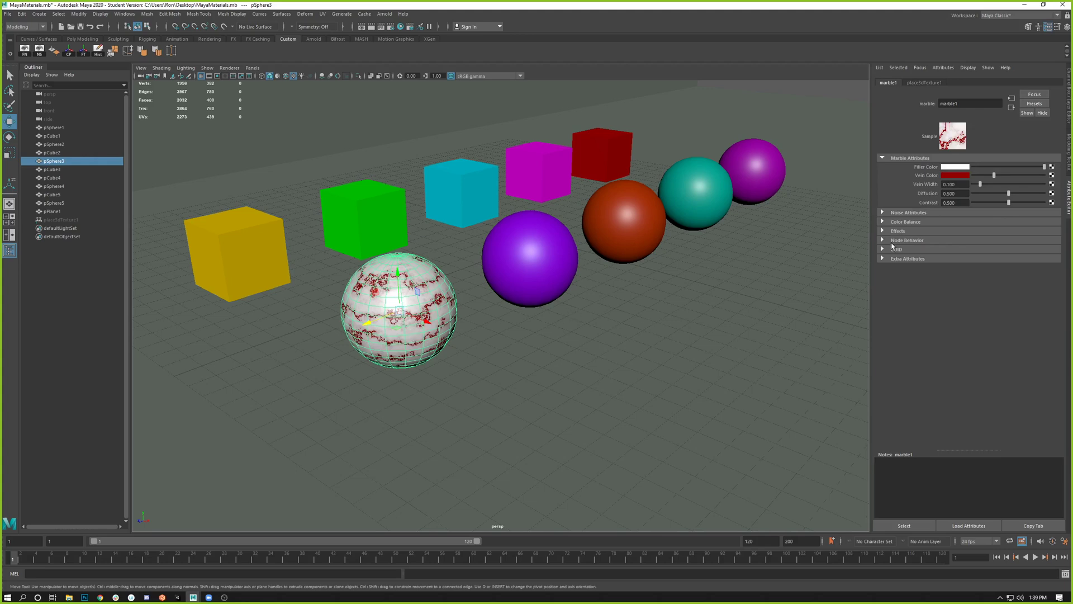
pyautogui.keyDown('alt'); pyautogui.moveTo(614, 230); pyautogui.dragTo(573, 267); pyautogui.keyUp('alt')
pyautogui.keyDown('alt'); pyautogui.moveTo(573, 267); pyautogui.dragTo(772, 316, button='right'); pyautogui.keyUp('alt')
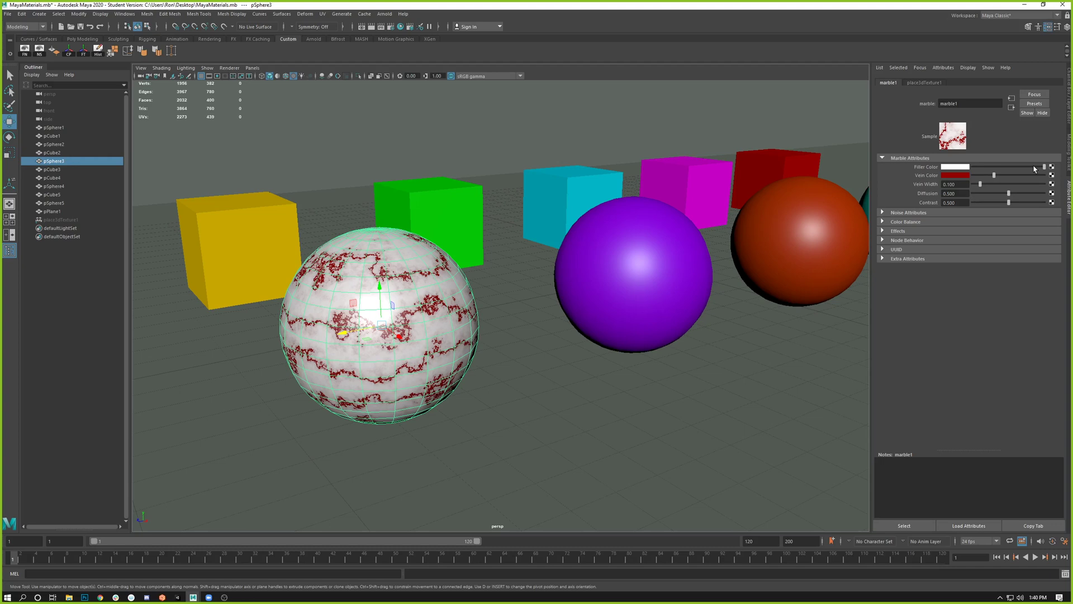
pyautogui.moveTo(1044, 166); pyautogui.dragTo(974, 166)
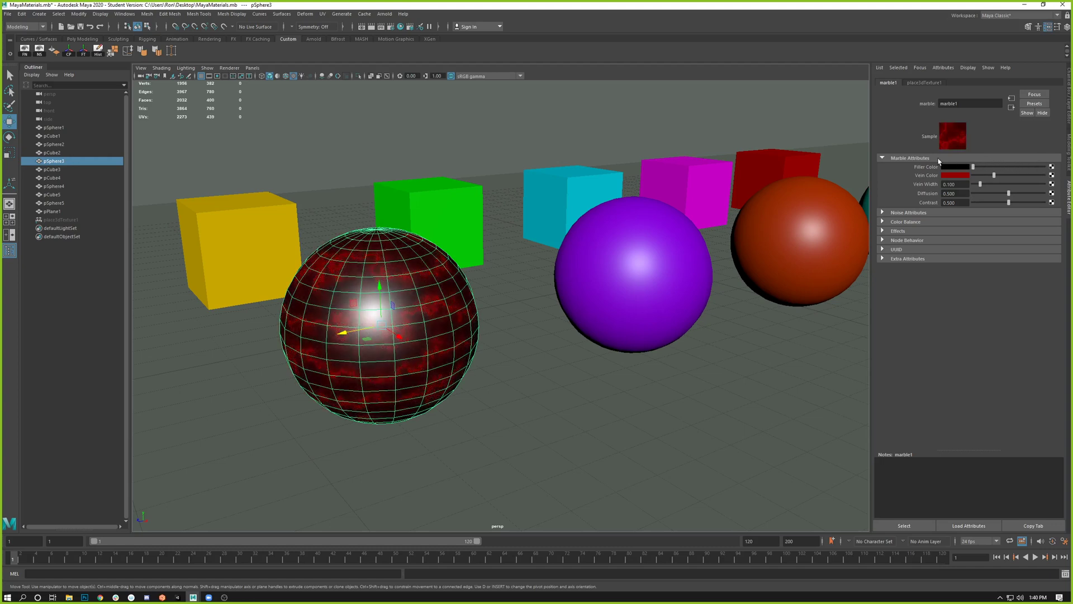
pyautogui.click(489, 427)
pyautogui.scroll(5, 484, 441)
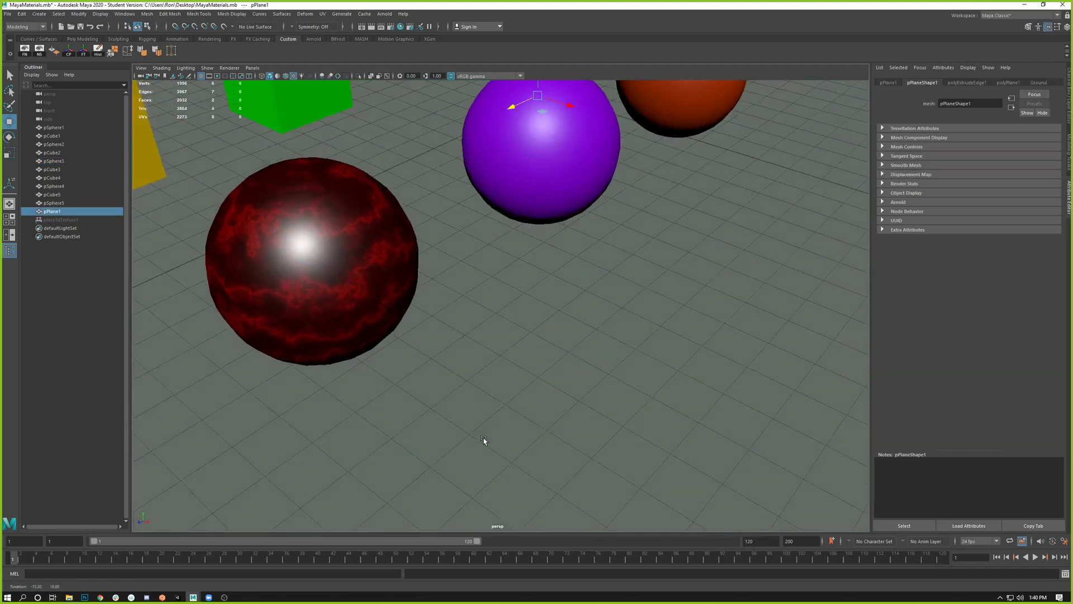
# Step: Reopen the sphere's marble texture and brighten its Vein Color to a vivid red
pyautogui.click(379, 307)
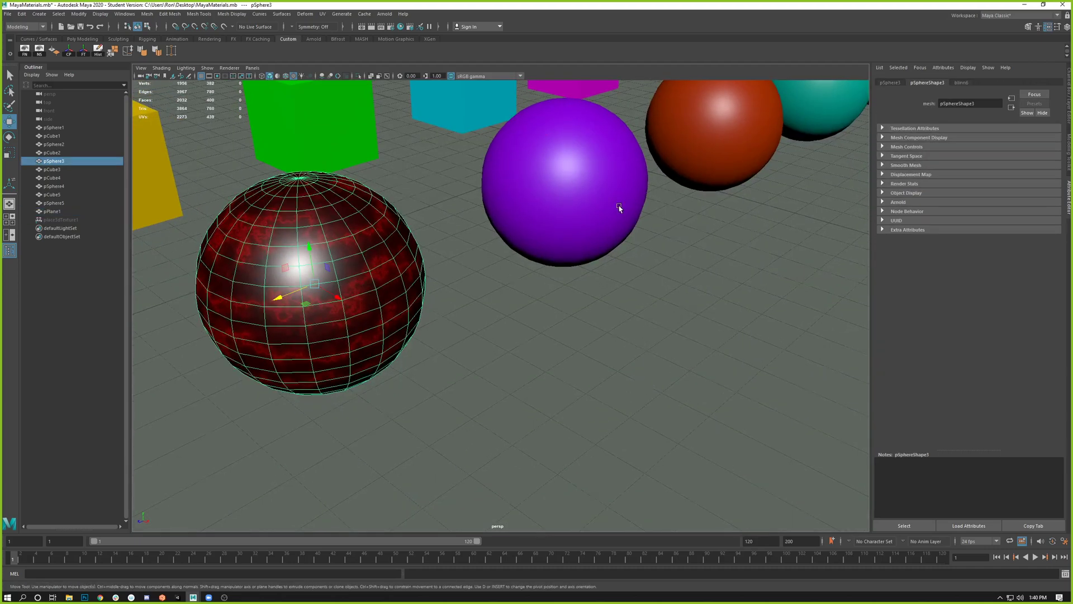
pyautogui.click(961, 83)
pyautogui.click(1052, 179)
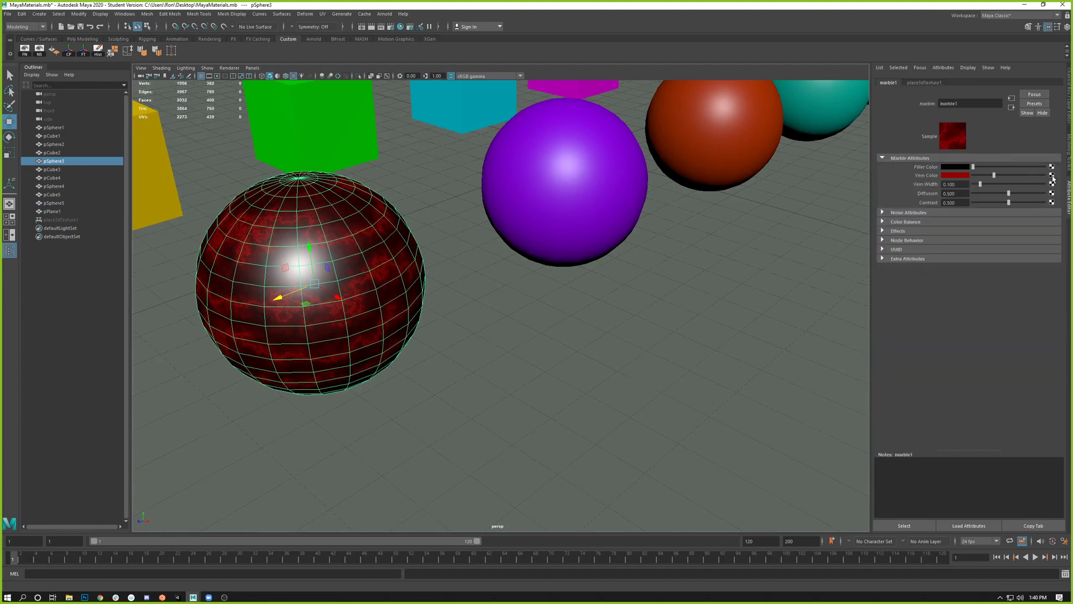
pyautogui.moveTo(994, 177); pyautogui.dragTo(1029, 181)
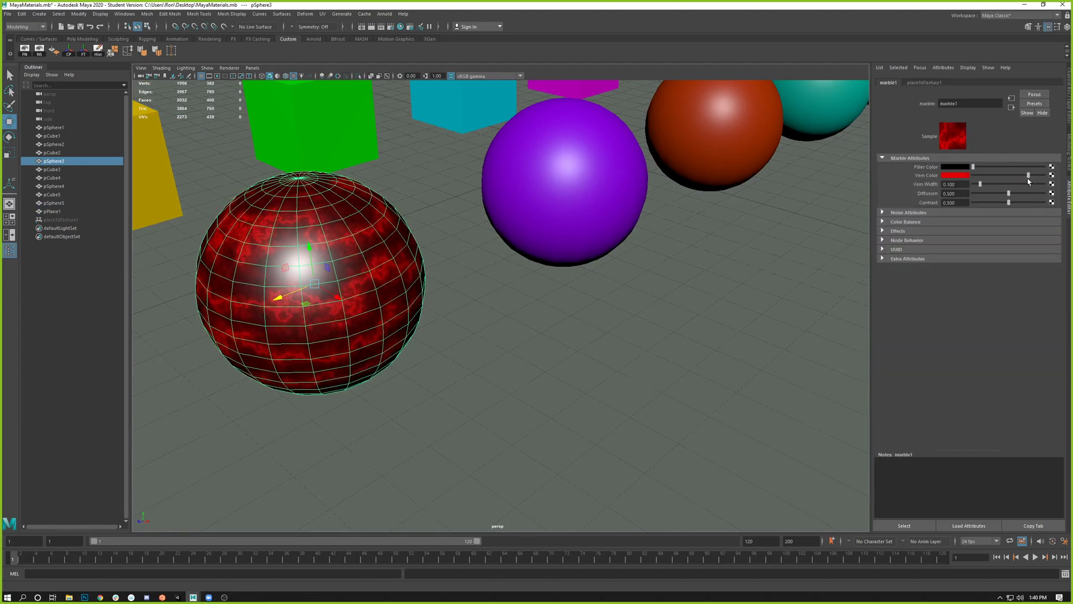
# Step: Adjust the marble texture to a Vein Width of 0.262, Diffusion of 0.744 and Contrast of 0.518
pyautogui.moveTo(981, 184); pyautogui.dragTo(993, 194)
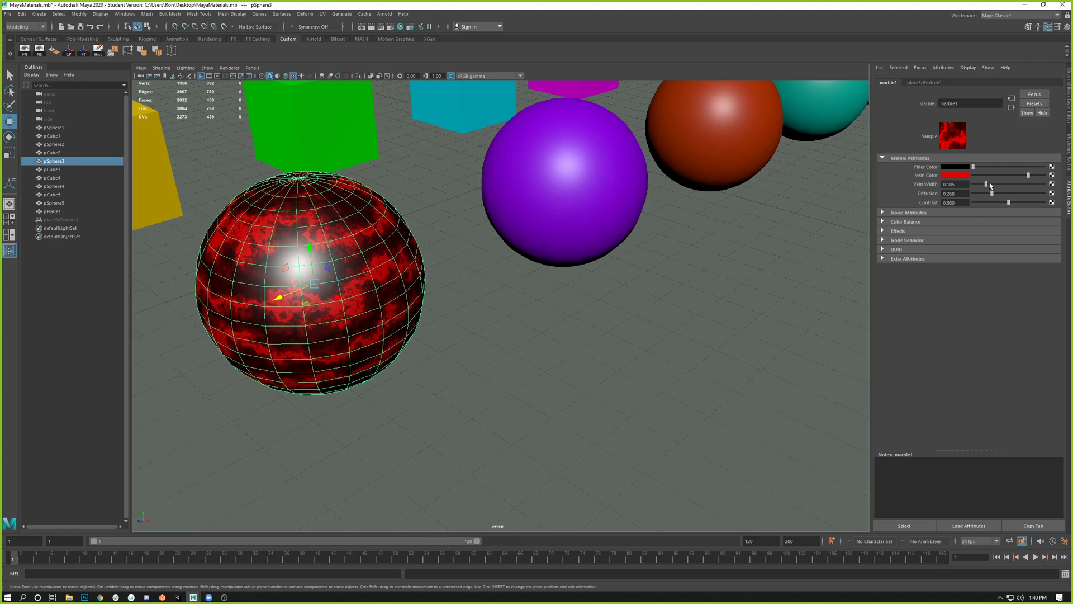
pyautogui.moveTo(990, 184)
pyautogui.mouseDown()
pyautogui.moveTo(1001, 184)
pyautogui.moveTo(992, 184)
pyautogui.mouseUp()
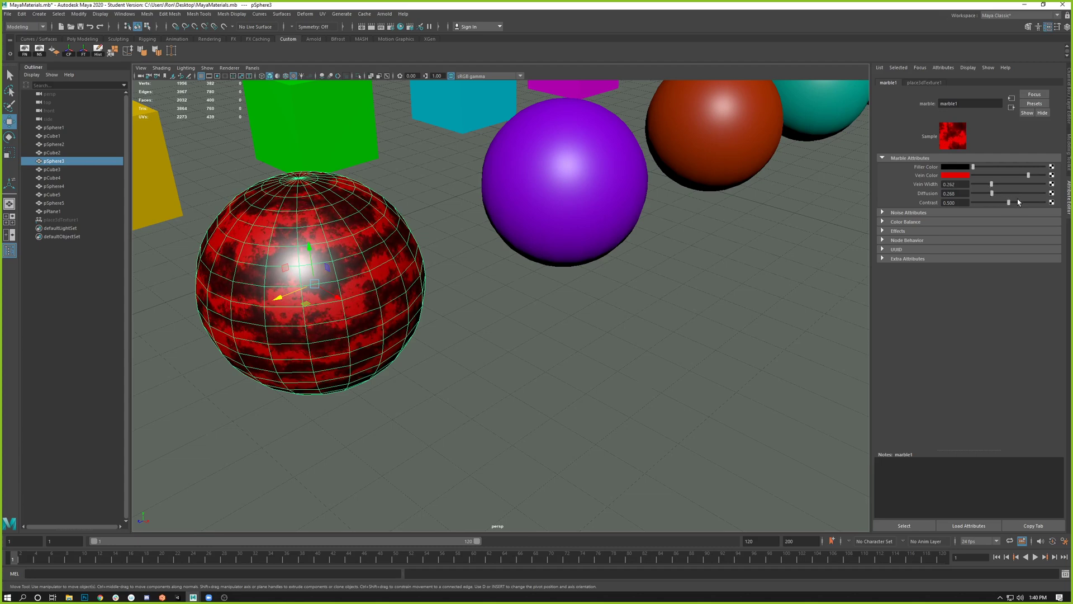
pyautogui.moveTo(994, 193)
pyautogui.mouseDown()
pyautogui.moveTo(1032, 193)
pyautogui.moveTo(994, 194)
pyautogui.mouseUp()
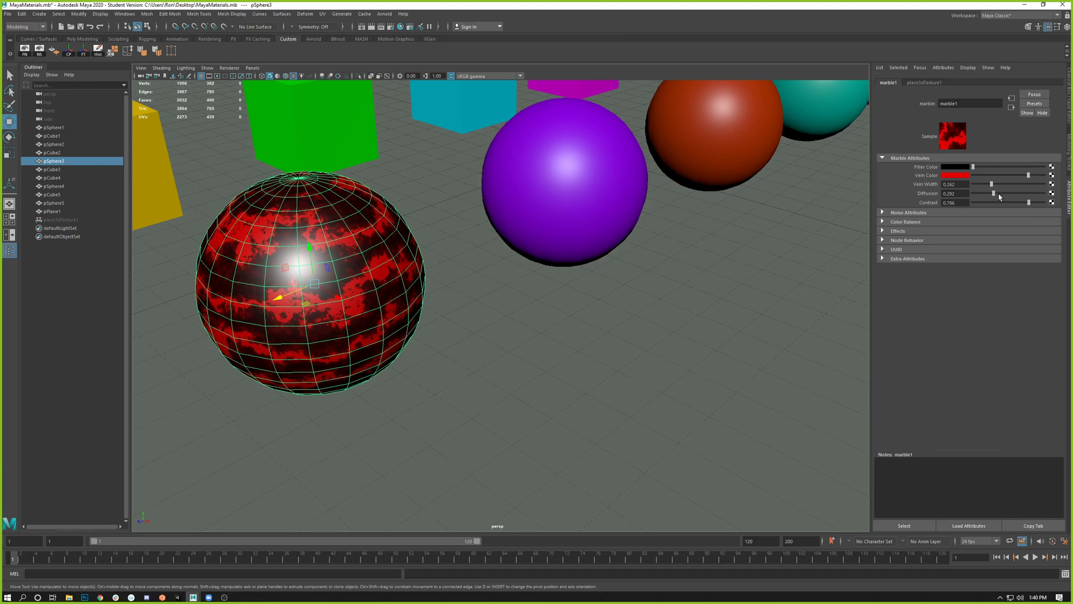
pyautogui.moveTo(999, 194)
pyautogui.mouseDown()
pyautogui.moveTo(1009, 194)
pyautogui.moveTo(988, 194)
pyautogui.moveTo(1040, 203)
pyautogui.moveTo(990, 194)
pyautogui.moveTo(1027, 194)
pyautogui.moveTo(1010, 203)
pyautogui.mouseUp()
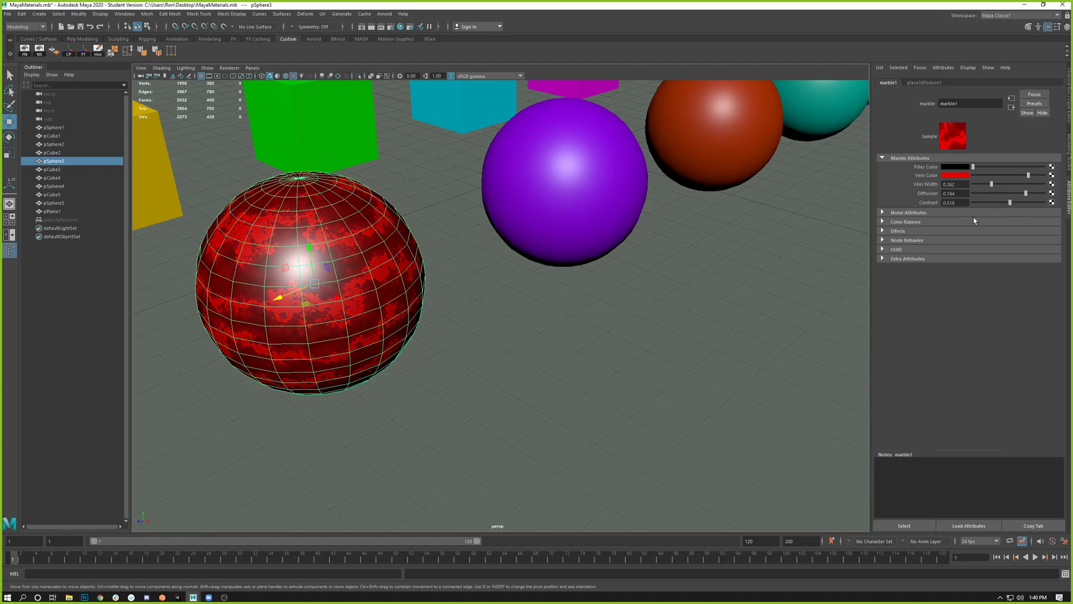
# Step: Lower the marble sphere's Blinn Eccentricity to 0.060 and set its Specular Color to red
pyautogui.click(547, 379)
pyautogui.keyDown('alt'); pyautogui.moveTo(547, 380); pyautogui.dragTo(436, 353); pyautogui.keyUp('alt')
pyautogui.click(435, 353)
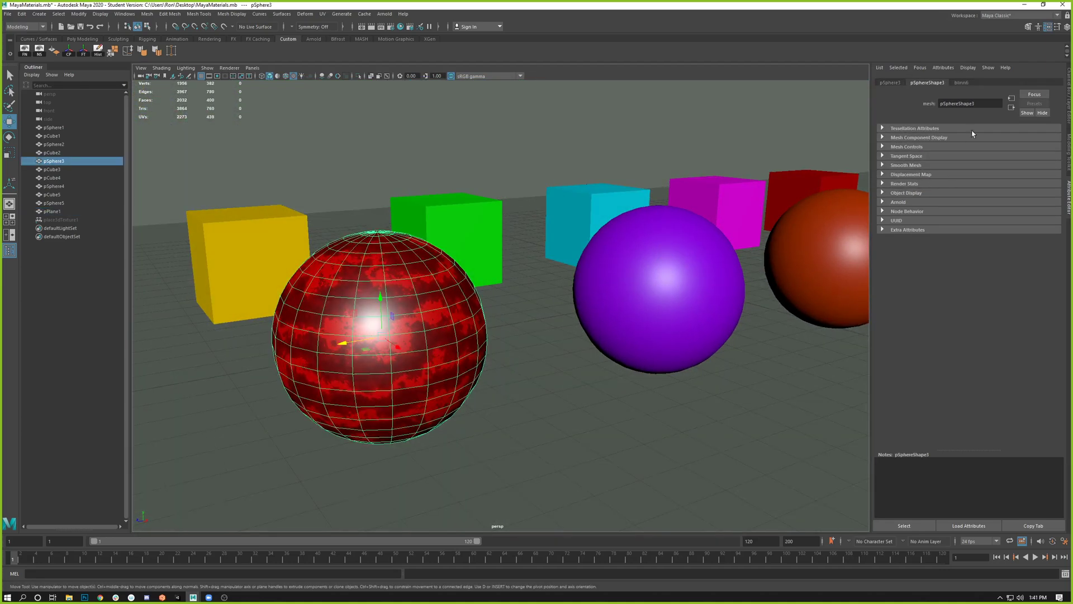
pyautogui.click(962, 83)
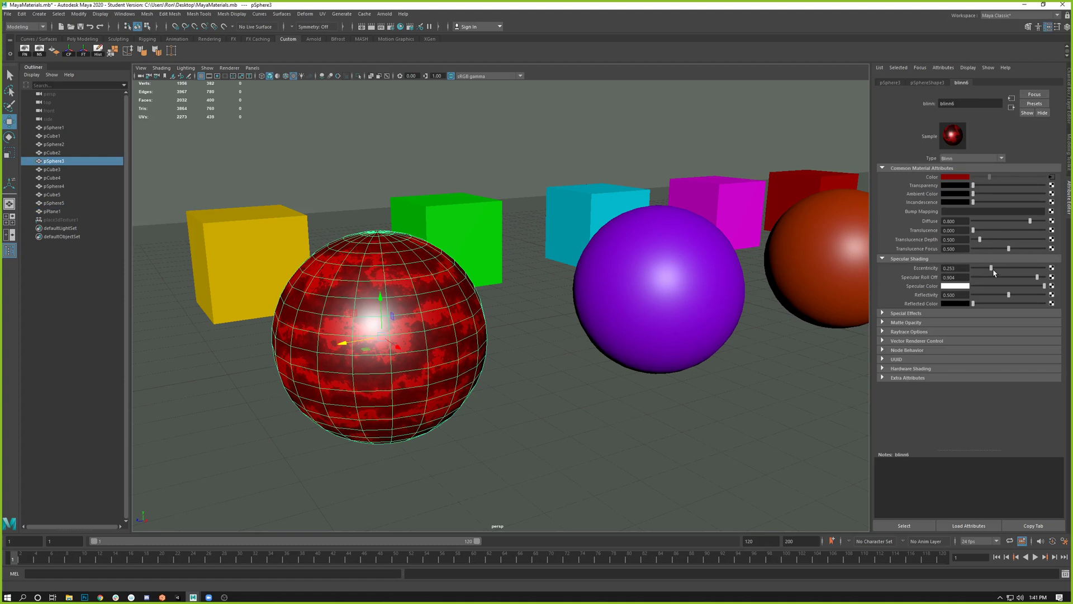
pyautogui.moveTo(994, 272); pyautogui.dragTo(977, 268)
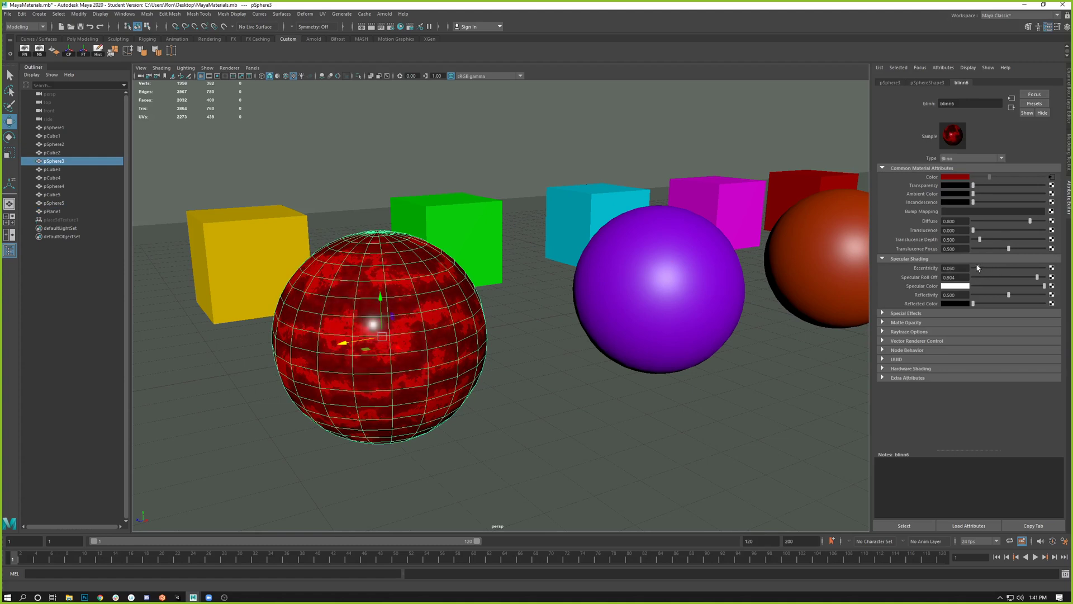
pyautogui.click(956, 286)
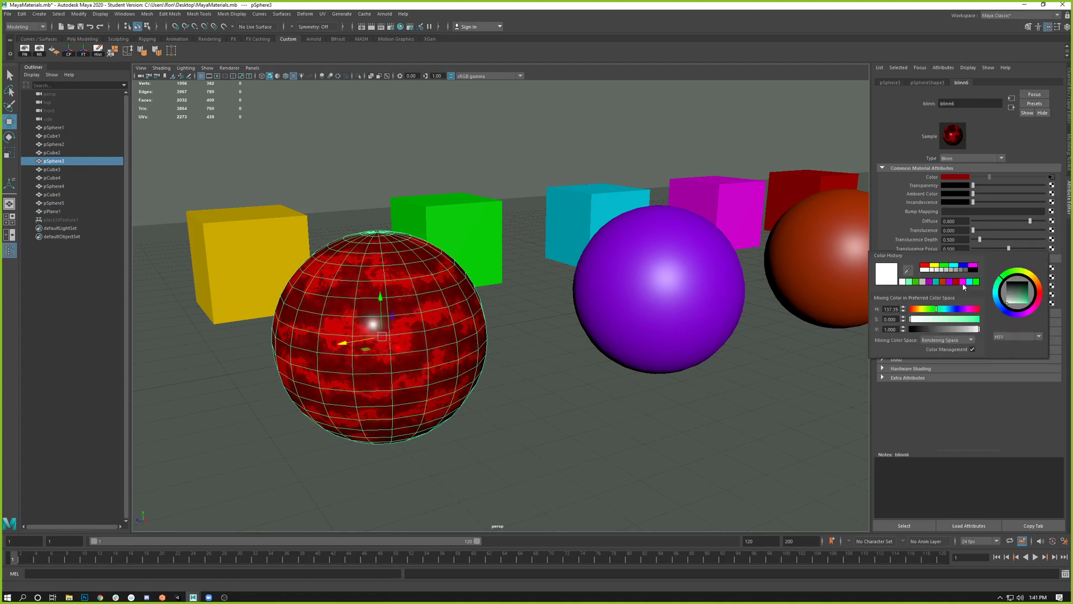
pyautogui.click(956, 283)
pyautogui.click(581, 416)
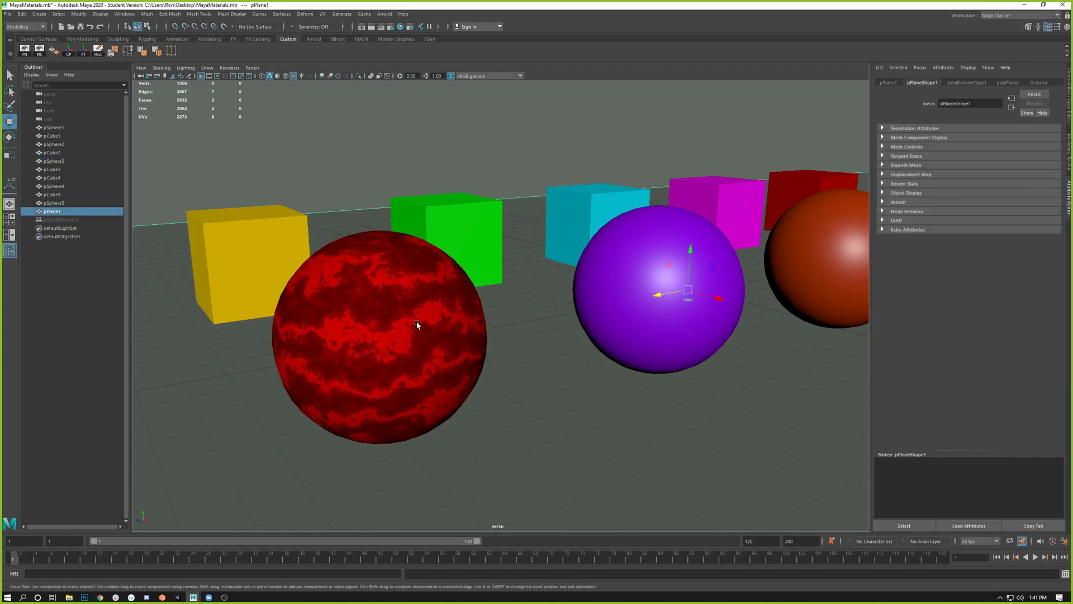
# Step: Darken the Specular Color of the marble sphere's Blinn material to black and inspect the sphere
pyautogui.click(416, 321)
pyautogui.click(548, 396)
pyautogui.keyDown('alt'); pyautogui.moveTo(520, 412); pyautogui.dragTo(367, 352); pyautogui.keyUp('alt')
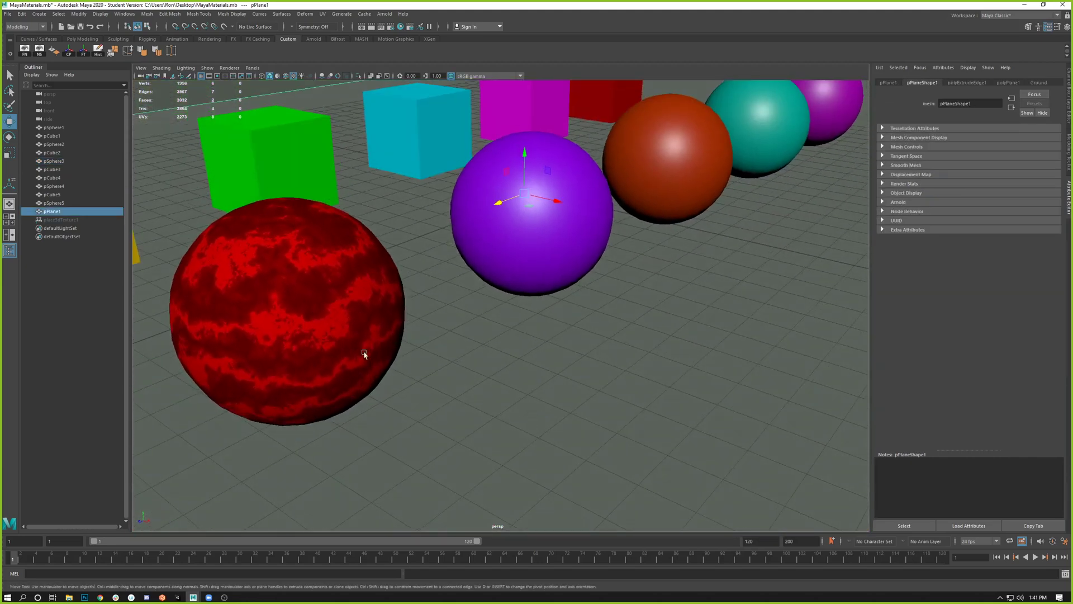
pyautogui.click(365, 354)
pyautogui.click(962, 82)
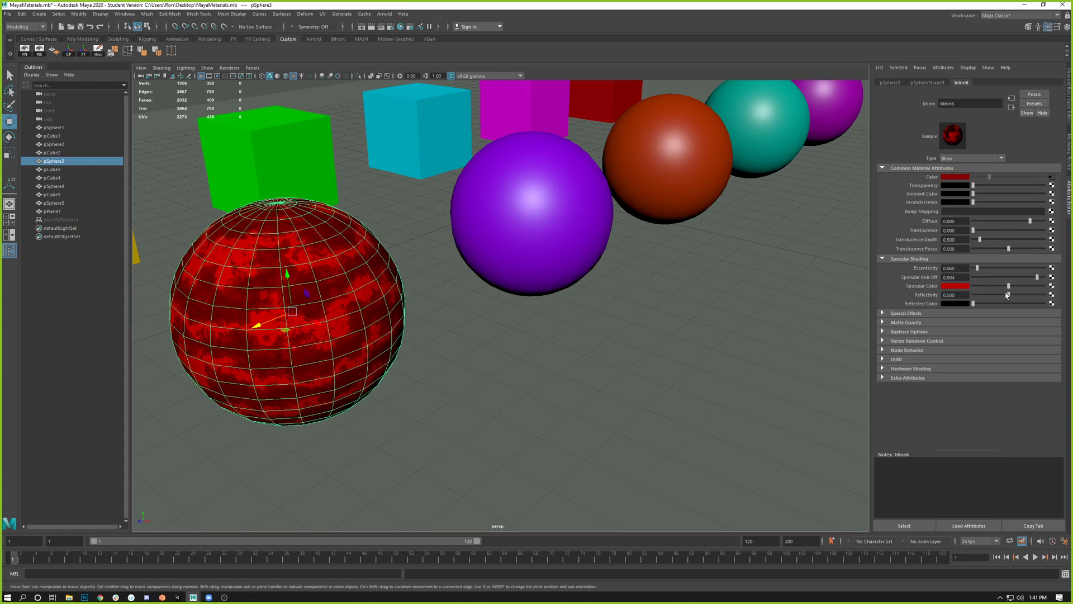
pyautogui.moveTo(1008, 287); pyautogui.dragTo(875, 281)
pyautogui.click(422, 441)
pyautogui.click(338, 355)
pyautogui.keyDown('alt'); pyautogui.moveTo(338, 354); pyautogui.dragTo(521, 337); pyautogui.keyUp('alt')
pyautogui.moveTo(474, 344)
pyautogui.keyDown('alt'); pyautogui.mouseDown()
pyautogui.moveTo(380, 340)
pyautogui.moveTo(470, 358)
pyautogui.mouseUp(); pyautogui.keyUp('alt')
pyautogui.click(499, 369)
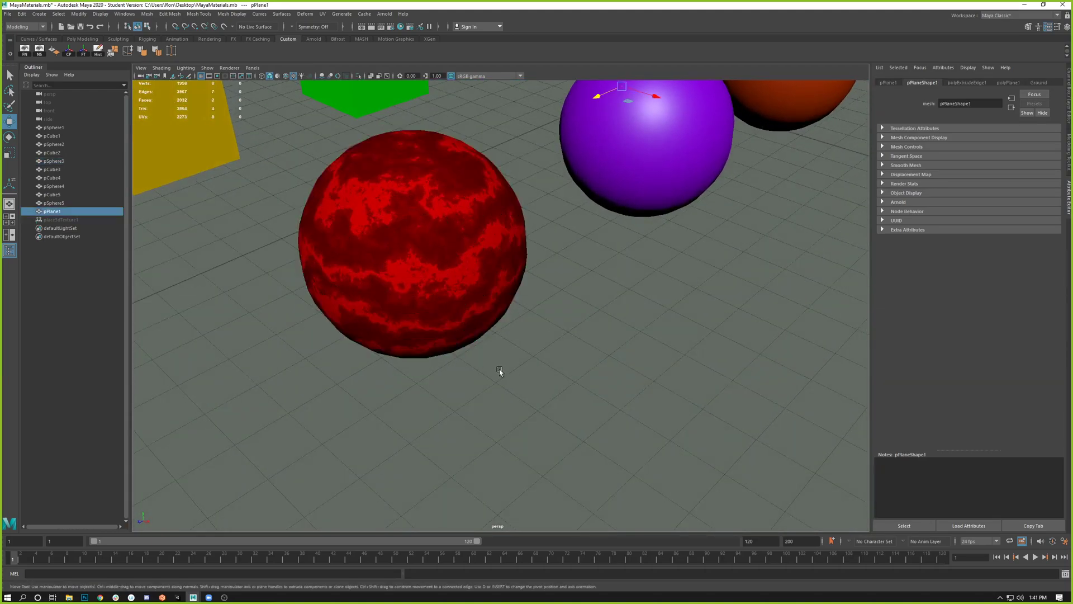
# Step: Reopen the marble texture connected to the sphere's Color and examine its pattern close up
pyautogui.click(409, 280)
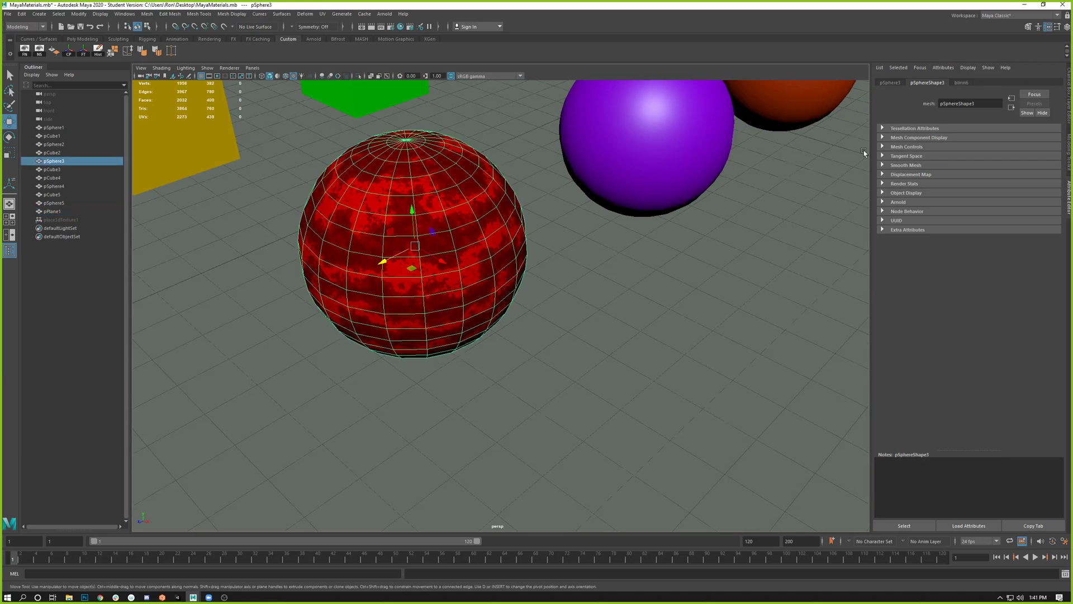
pyautogui.click(962, 83)
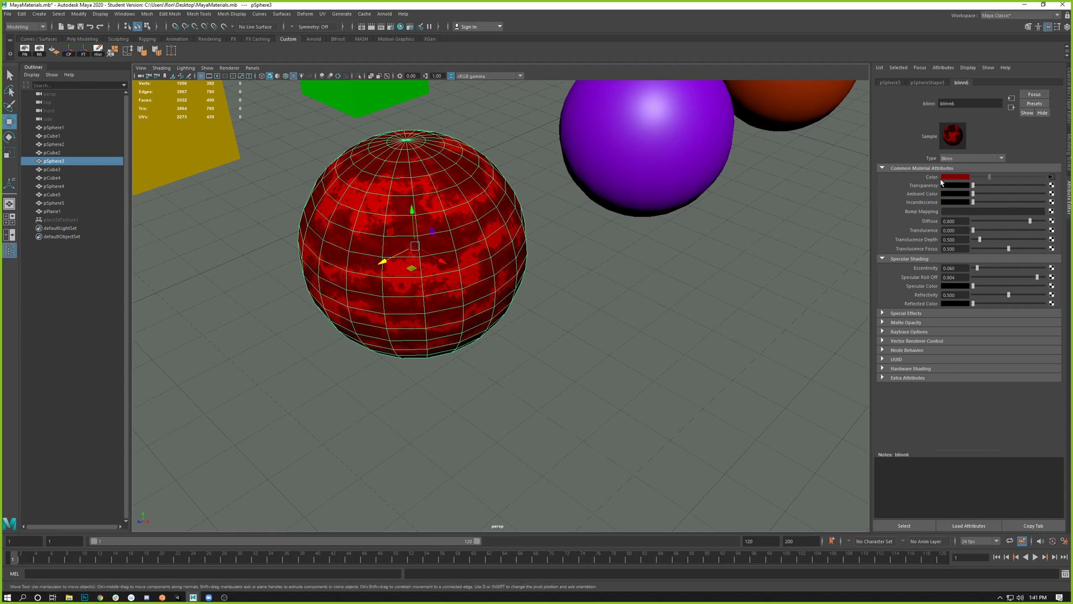
pyautogui.click(1053, 177)
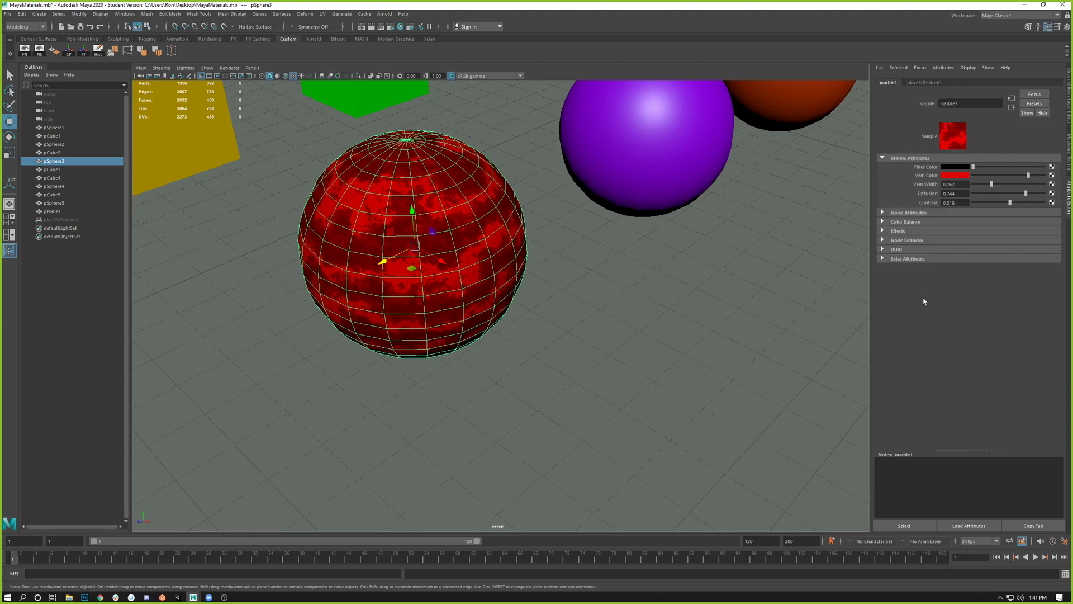
pyautogui.keyDown('alt'); pyautogui.moveTo(591, 267); pyautogui.dragTo(593, 308, button='middle'); pyautogui.keyUp('alt')
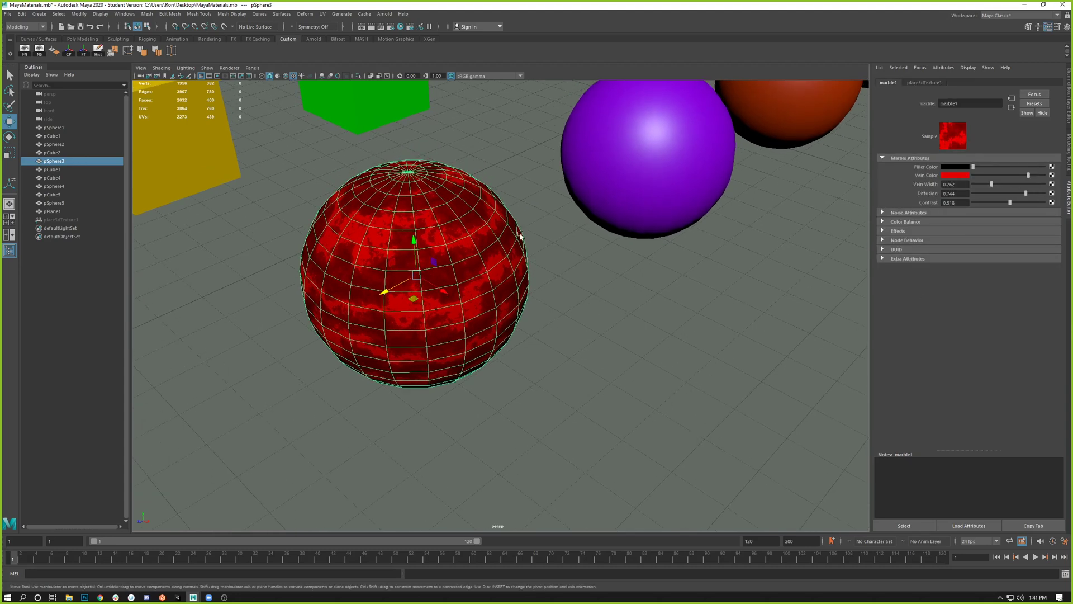
pyautogui.keyDown('alt'); pyautogui.moveTo(520, 236); pyautogui.dragTo(508, 270, button='middle'); pyautogui.keyUp('alt')
pyautogui.keyDown('alt'); pyautogui.moveTo(509, 269); pyautogui.dragTo(590, 347, button='right'); pyautogui.keyUp('alt')
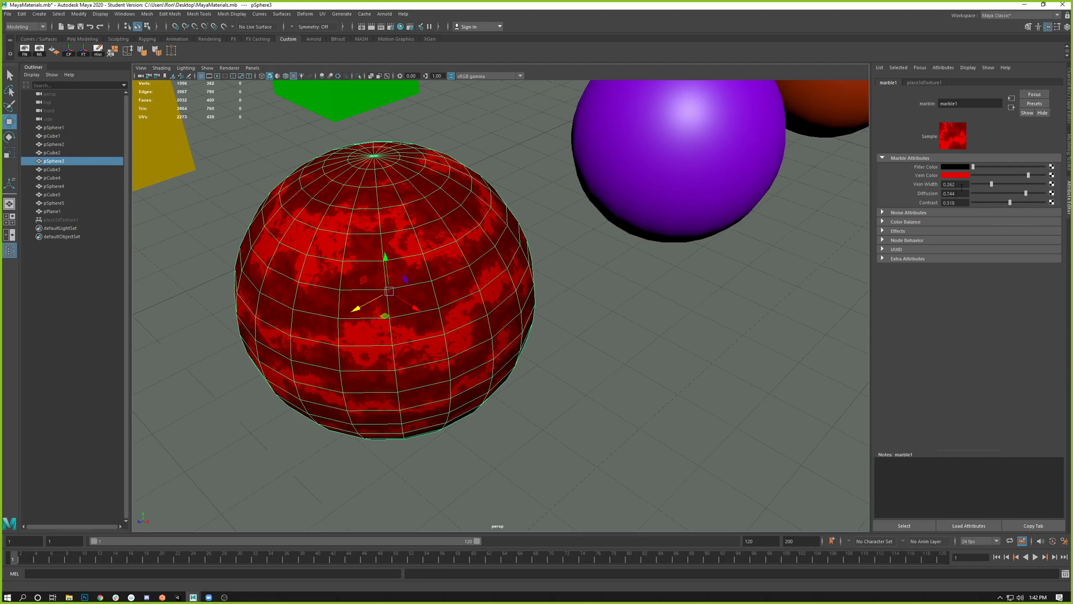
# Step: Map a 3D Solid Fractal texture onto the Vein Color of the sphere's marble texture
pyautogui.click(1053, 175)
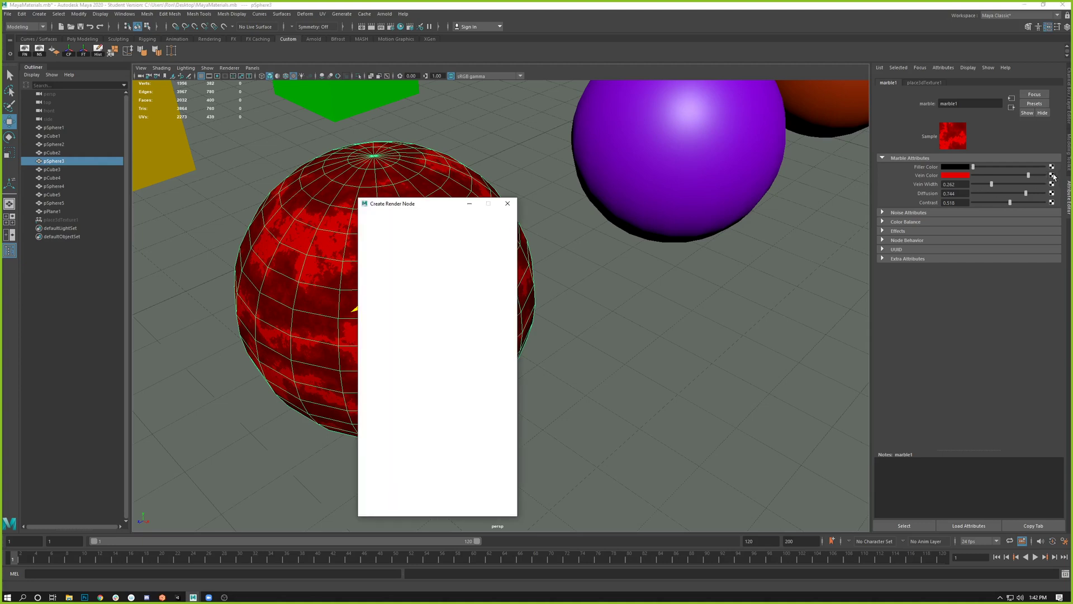
pyautogui.moveTo(429, 209); pyautogui.dragTo(709, 132)
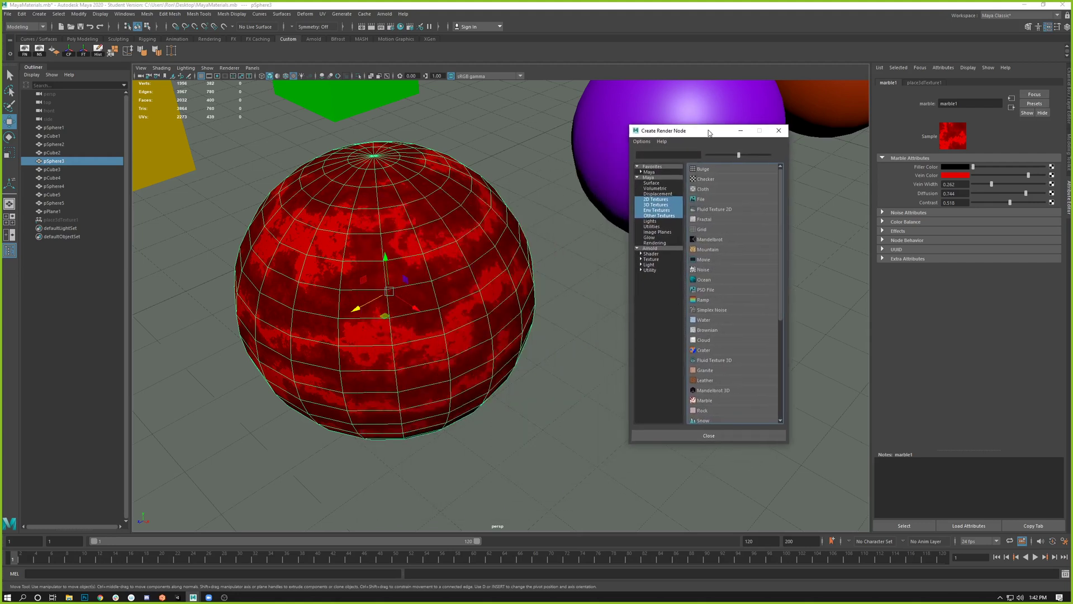
pyautogui.click(664, 205)
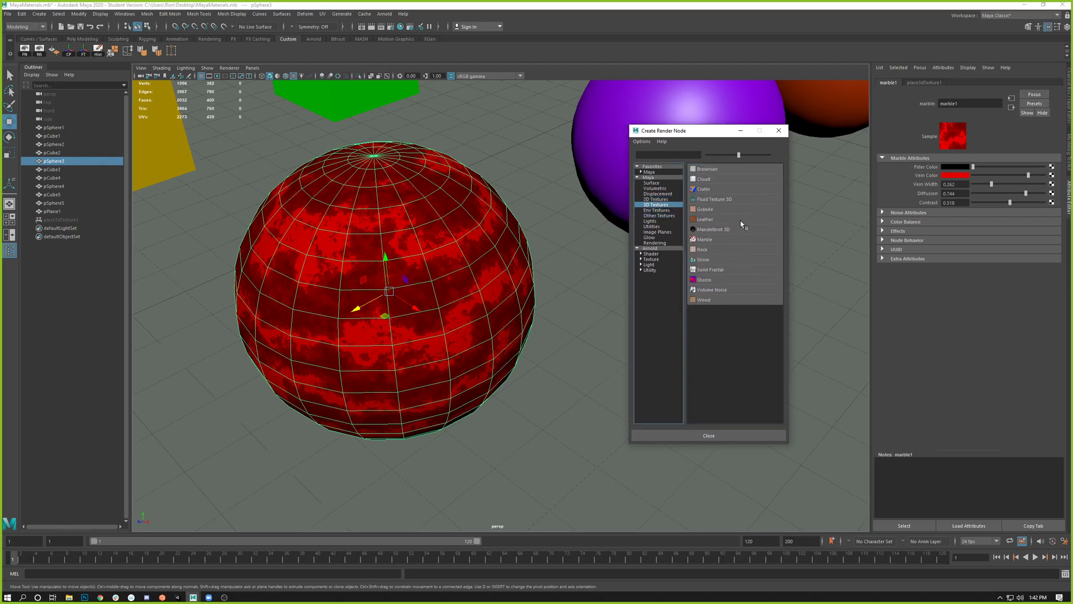
pyautogui.click(708, 272)
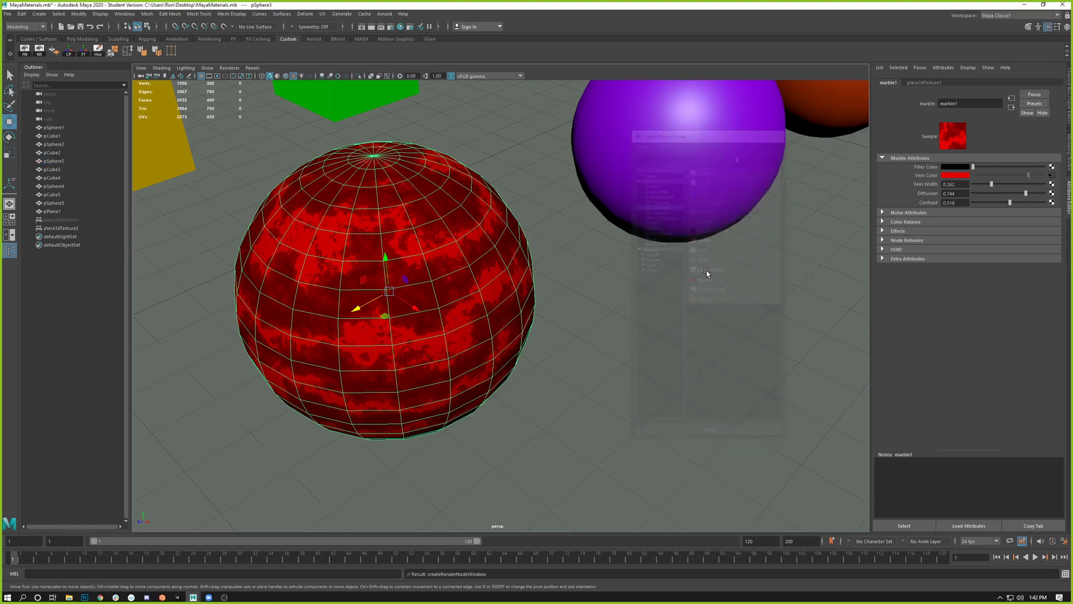
# Step: Hide the new fractal's 3D placement node, place3dTexture2, from the scene
pyautogui.keyDown('alt'); pyautogui.moveTo(762, 303); pyautogui.dragTo(548, 196, button='right'); pyautogui.keyUp('alt')
pyautogui.keyDown('alt'); pyautogui.moveTo(556, 204); pyautogui.dragTo(574, 264, button='middle'); pyautogui.keyUp('alt')
pyautogui.click(602, 175)
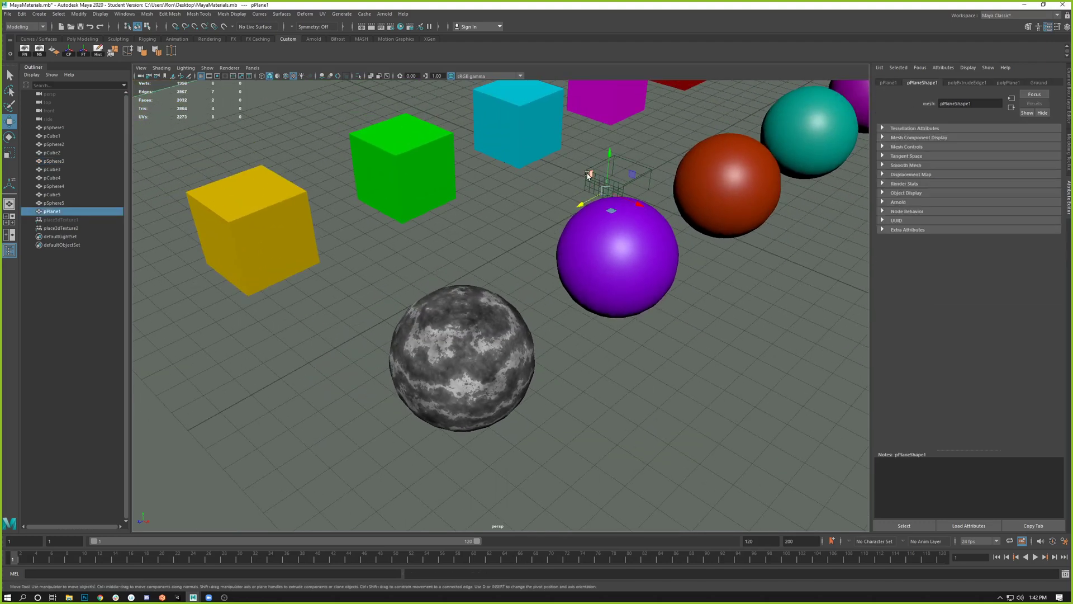
pyautogui.click(57, 229)
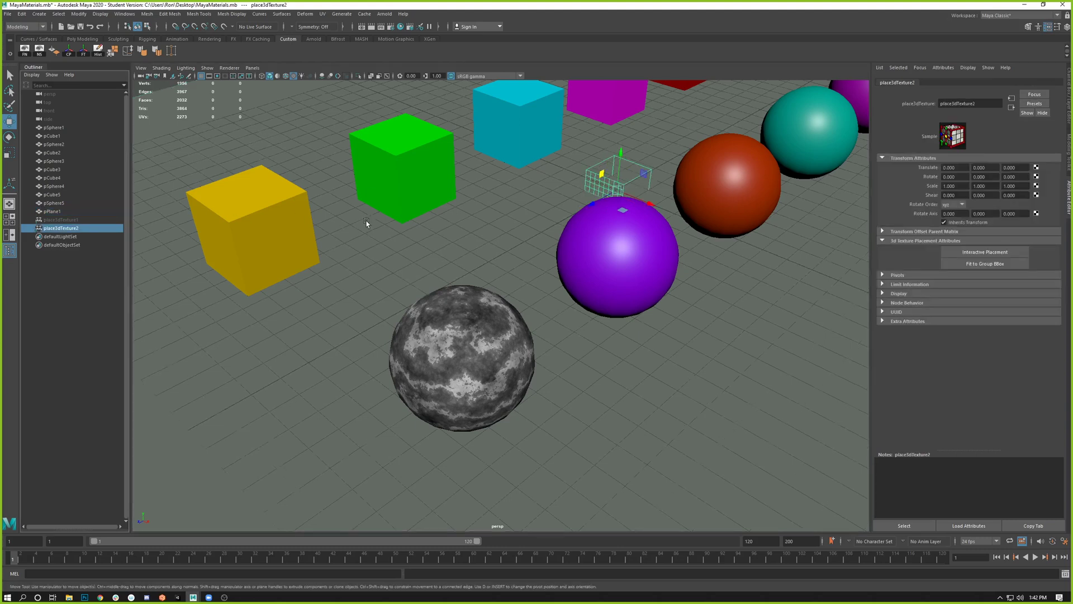
pyautogui.hotkey('ctrl', 'h')
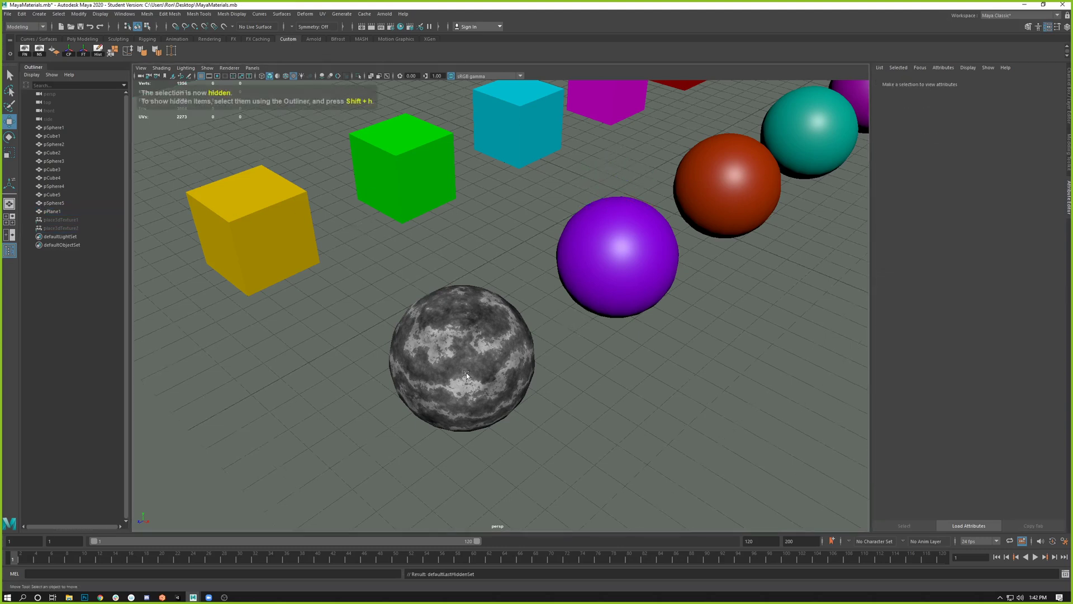
# Step: Set the Solid Fractal feeding the marbled sphere's Vein Color to threshold about 0.73, amplitude about 0.77, ratio 1 and frequency ratio about 1.7
pyautogui.click(437, 368)
pyautogui.scroll(3, 437, 369)
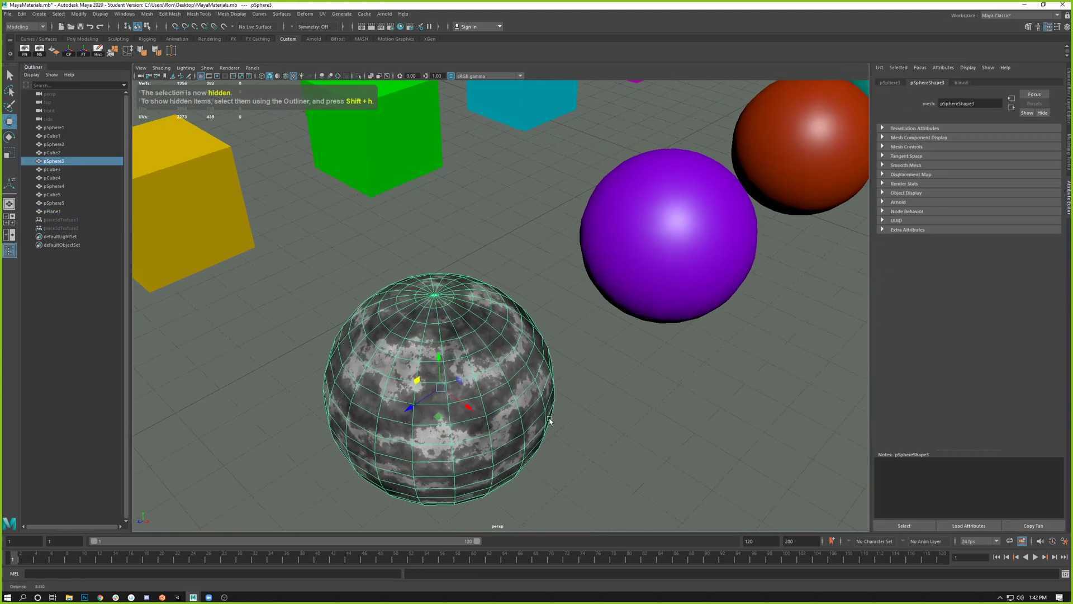
pyautogui.click(960, 83)
pyautogui.keyDown('alt'); pyautogui.moveTo(454, 418); pyautogui.dragTo(452, 336); pyautogui.keyUp('alt')
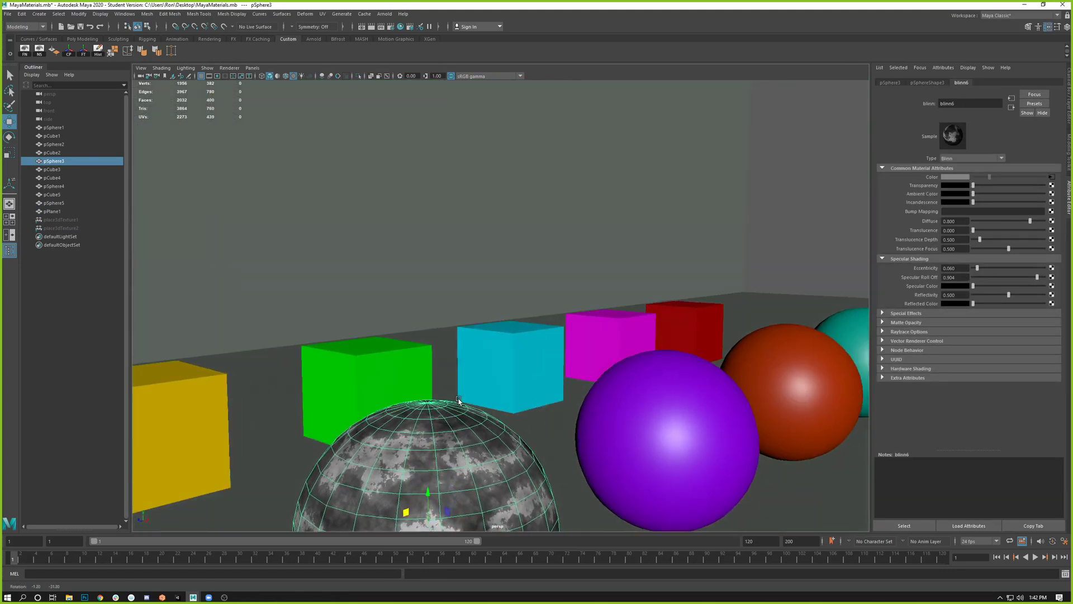
pyautogui.keyDown('alt'); pyautogui.moveTo(452, 335); pyautogui.dragTo(475, 155, button='middle'); pyautogui.keyUp('alt')
pyautogui.keyDown('alt'); pyautogui.moveTo(474, 155); pyautogui.dragTo(571, 414, button='right'); pyautogui.keyUp('alt')
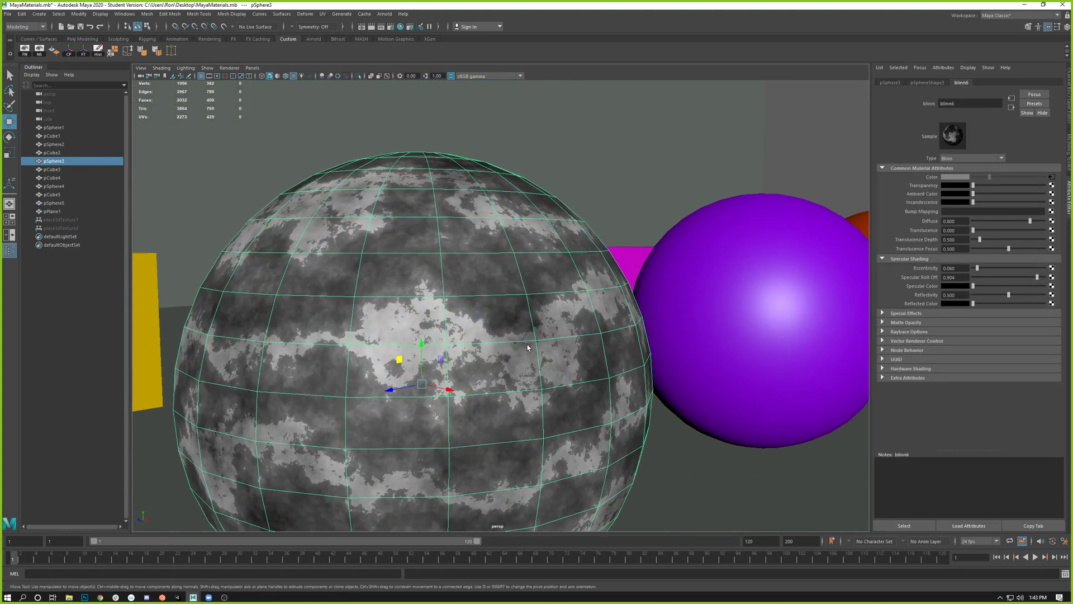
pyautogui.click(1052, 177)
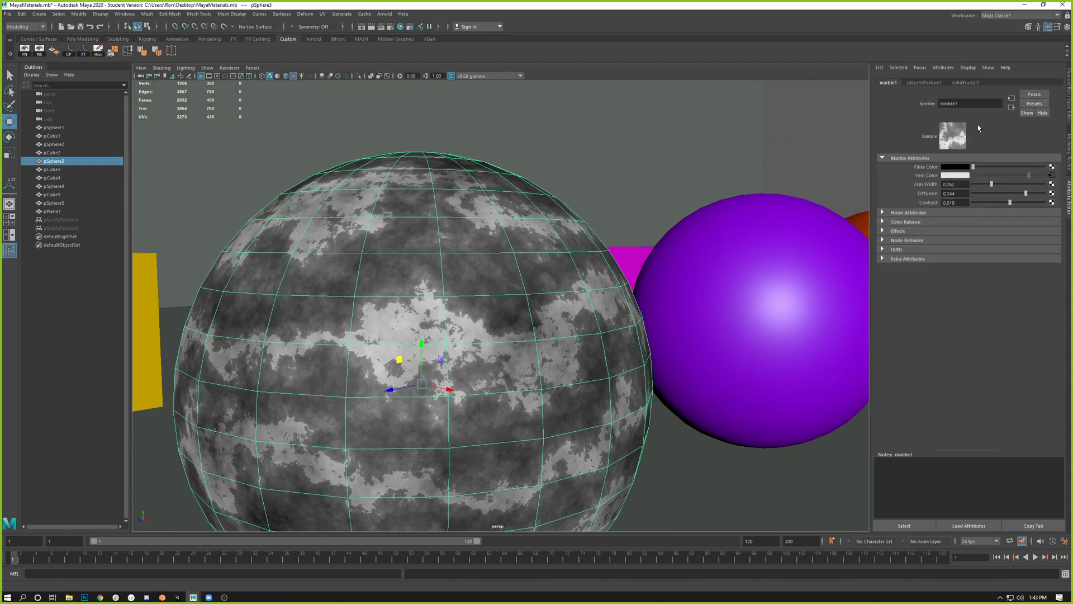
pyautogui.click(1052, 176)
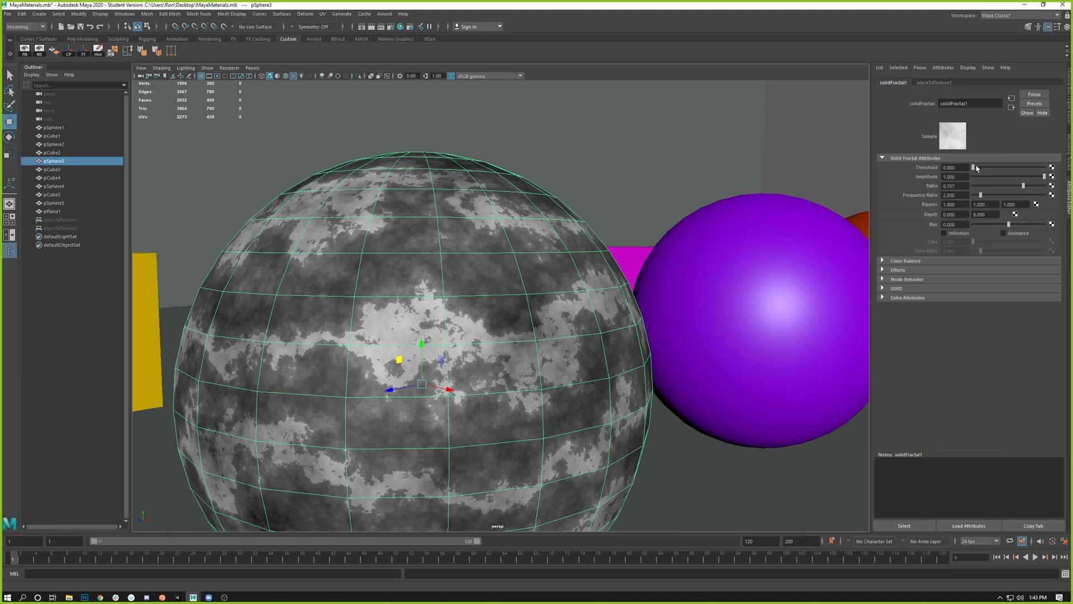
pyautogui.moveTo(974, 168); pyautogui.dragTo(1062, 189)
pyautogui.moveTo(982, 195)
pyautogui.mouseDown()
pyautogui.moveTo(1023, 193)
pyautogui.moveTo(980, 188)
pyautogui.mouseUp()
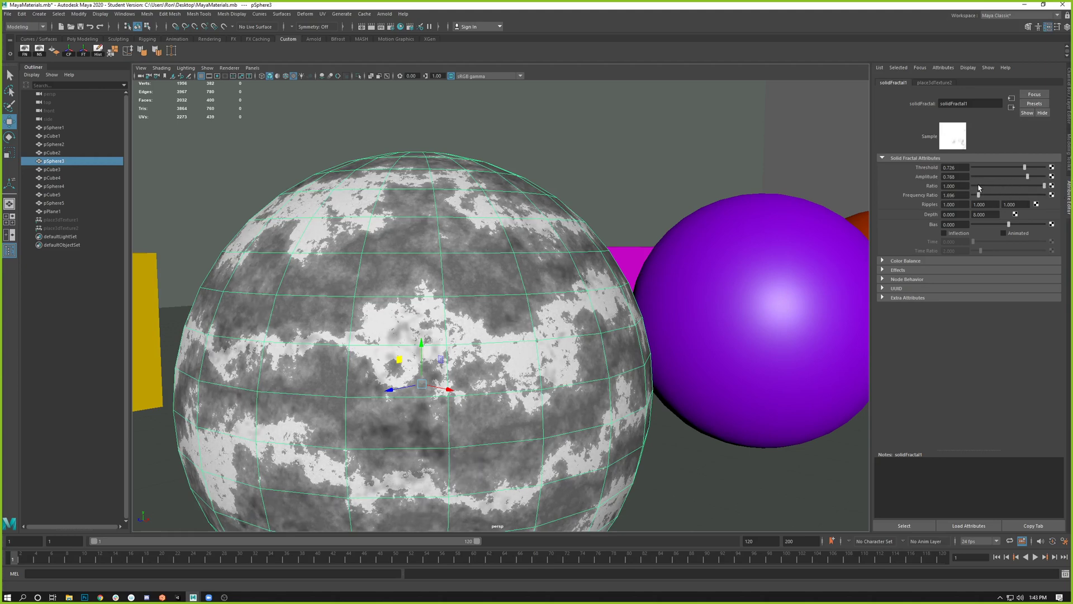
# Step: Set the Solid Fractal's Ripples values to 2, 0.5 and 2
pyautogui.doubleClick(951, 205)
pyautogui.write('2')
pyautogui.press('Return')
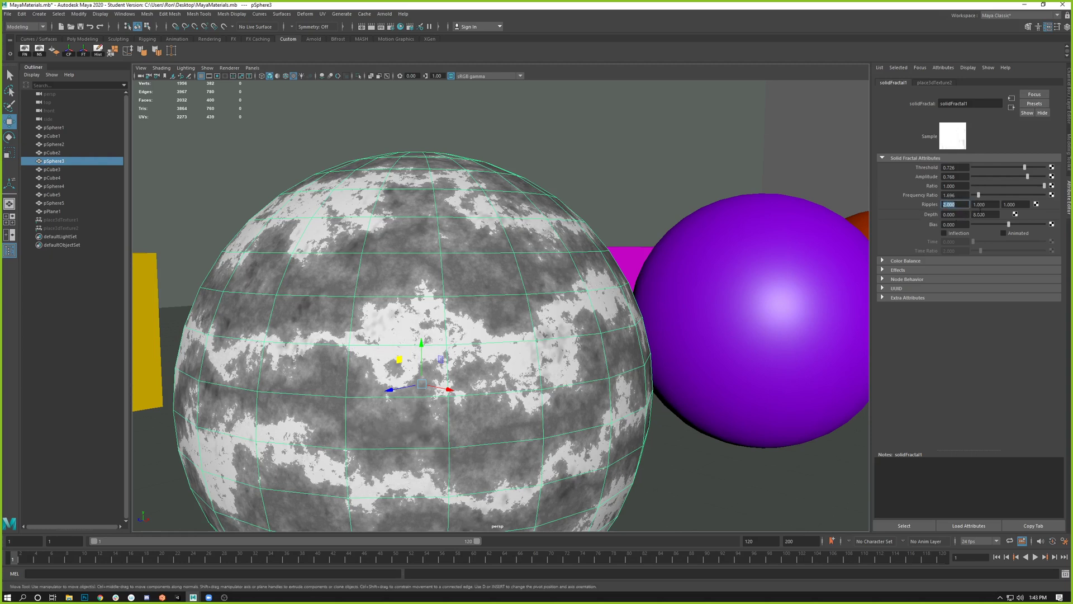
pyautogui.press('Tab')
pyautogui.write('0.5')
pyautogui.press('Return')
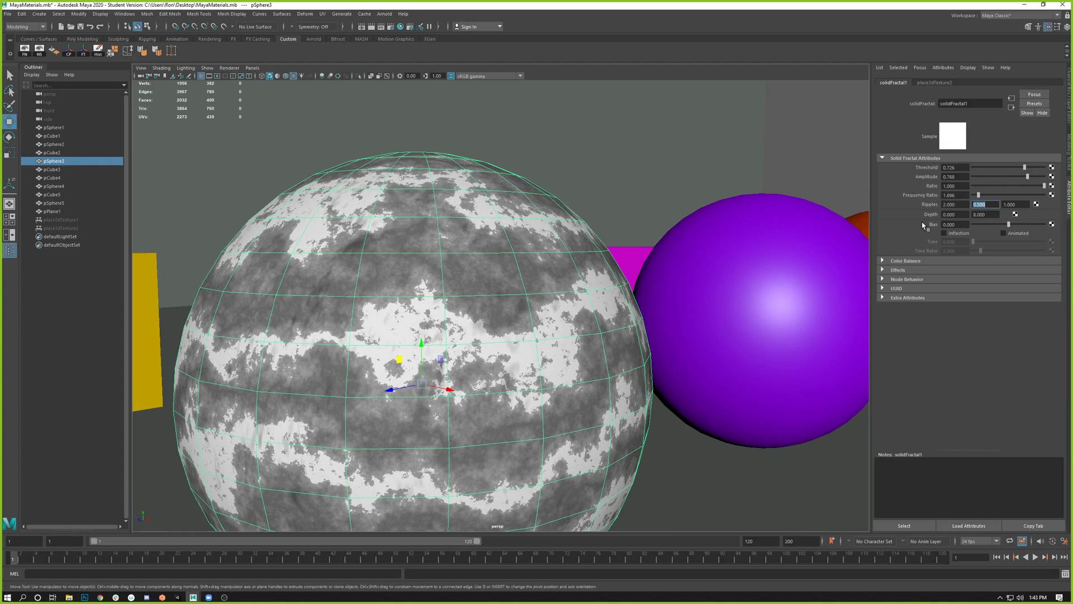
pyautogui.press('Tab')
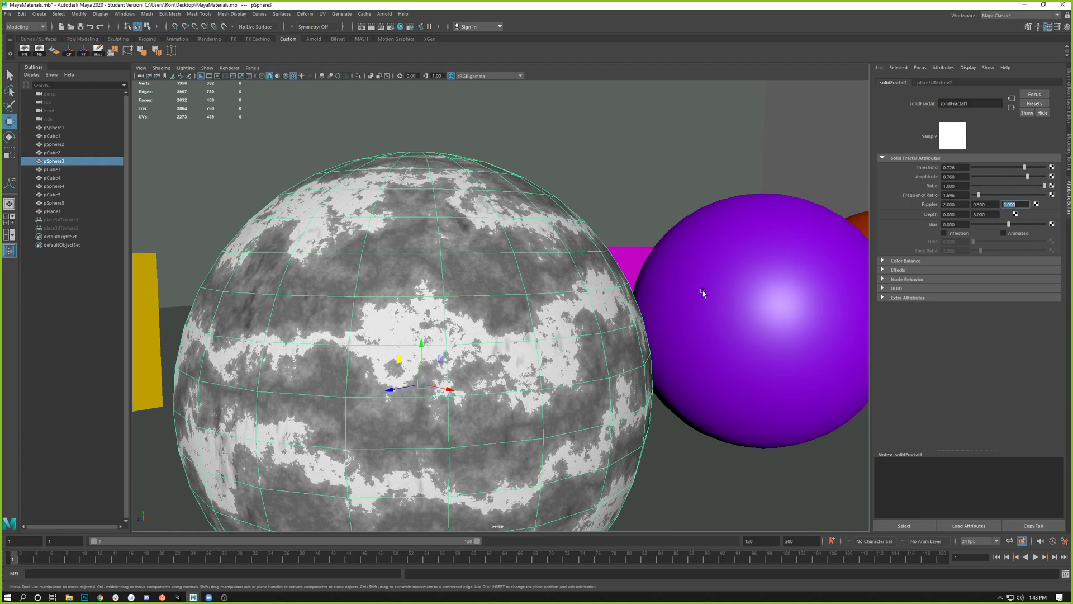
pyautogui.keyDown('alt'); pyautogui.moveTo(683, 301); pyautogui.dragTo(714, 294); pyautogui.keyUp('alt')
pyautogui.keyDown('alt'); pyautogui.moveTo(714, 294); pyautogui.dragTo(514, 226, button='right'); pyautogui.keyUp('alt')
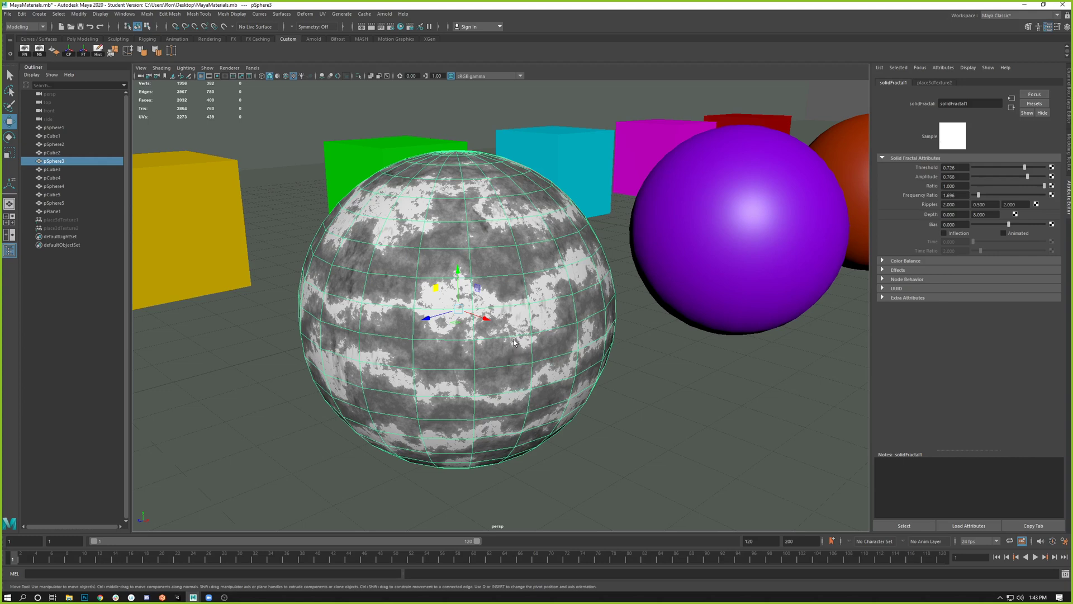
# Step: Break the Solid Fractal connection on the Vein Color of the sphere's marble texture
pyautogui.click(473, 219)
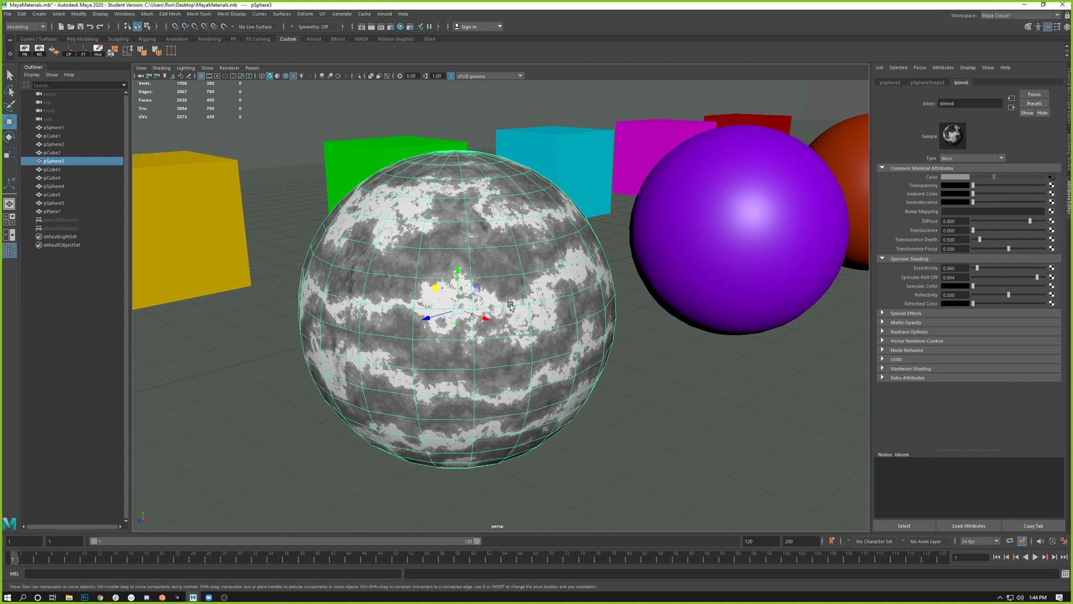
pyautogui.click(1051, 178)
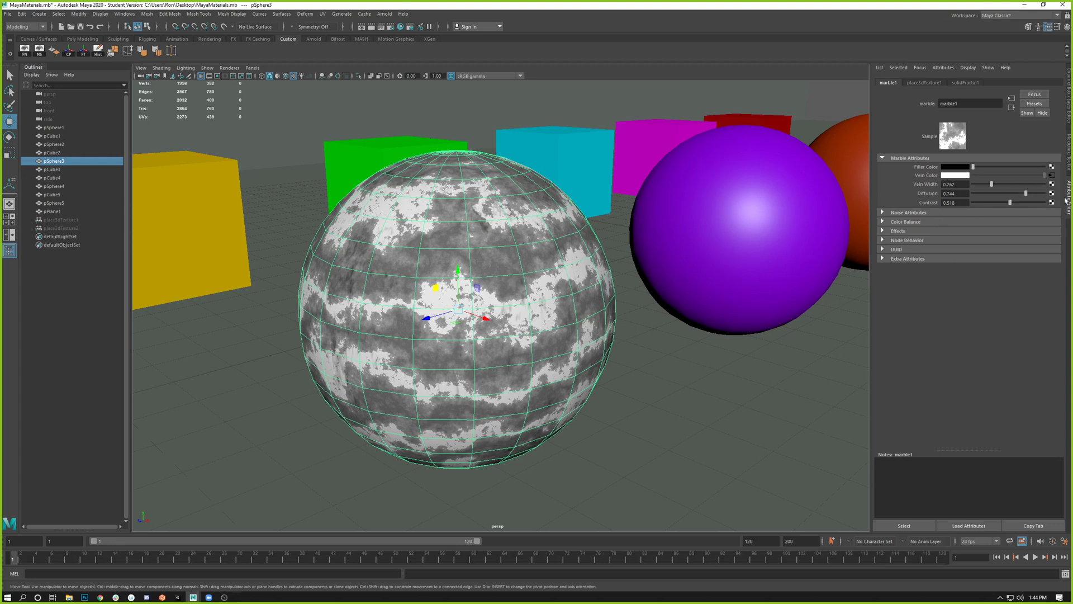
pyautogui.rightClick(925, 179)
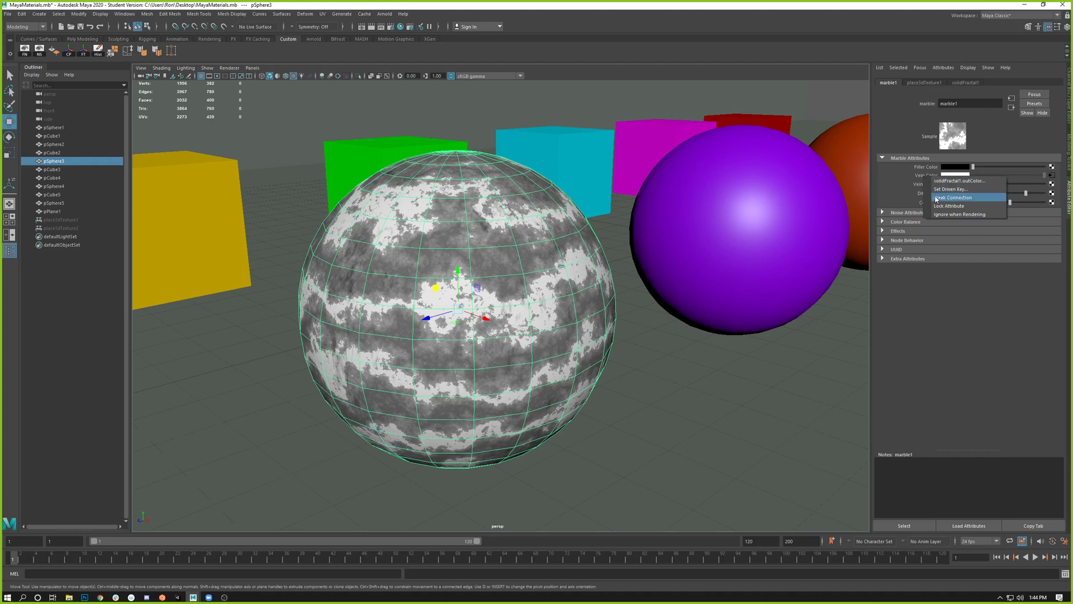
pyautogui.click(937, 198)
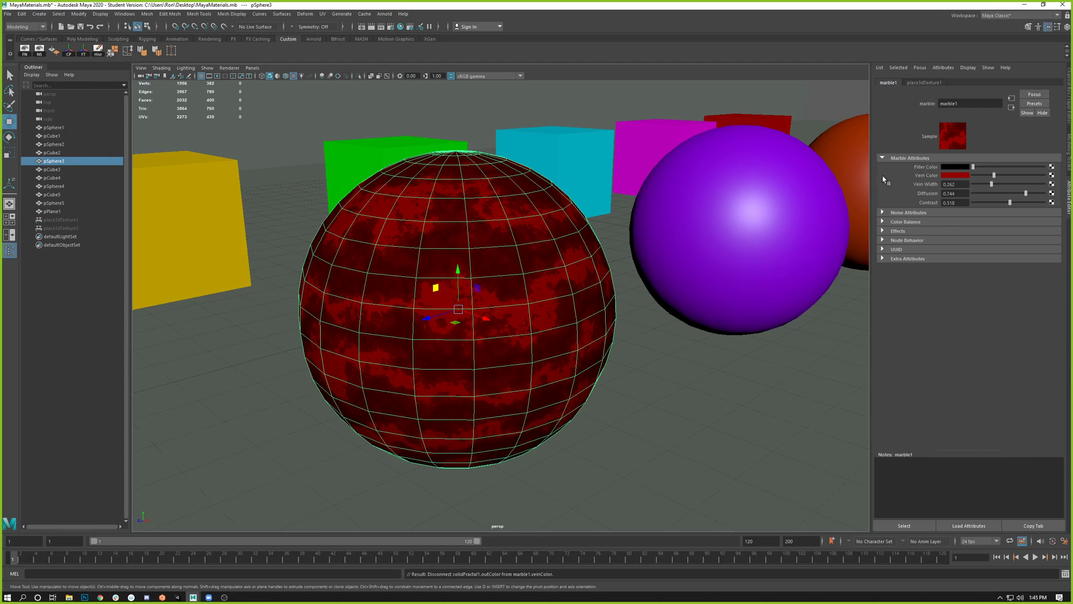
pyautogui.click(456, 230)
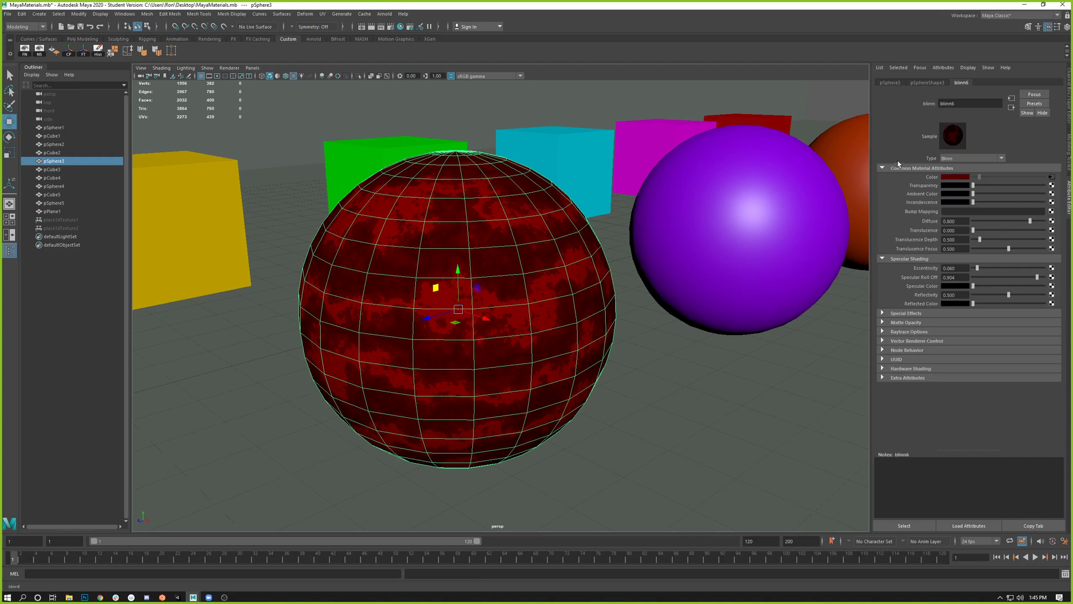
pyautogui.rightClick(929, 179)
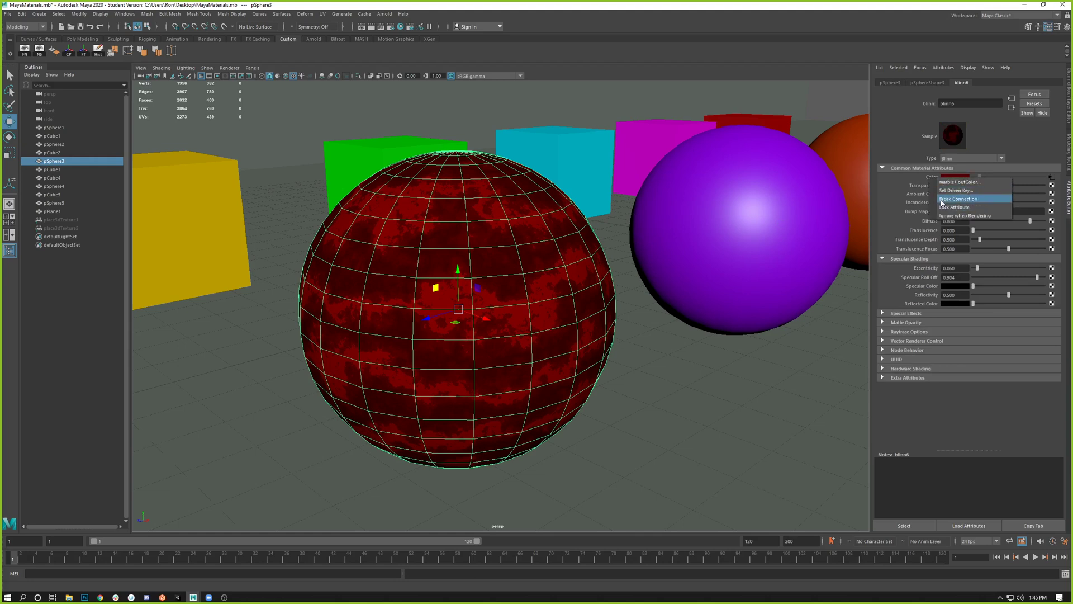
pyautogui.click(757, 404)
# Step: Select the yellow cube behind the red marbled sphere
pyautogui.keyDown('alt'); pyautogui.moveTo(723, 397); pyautogui.dragTo(716, 387, button='right'); pyautogui.keyUp('alt')
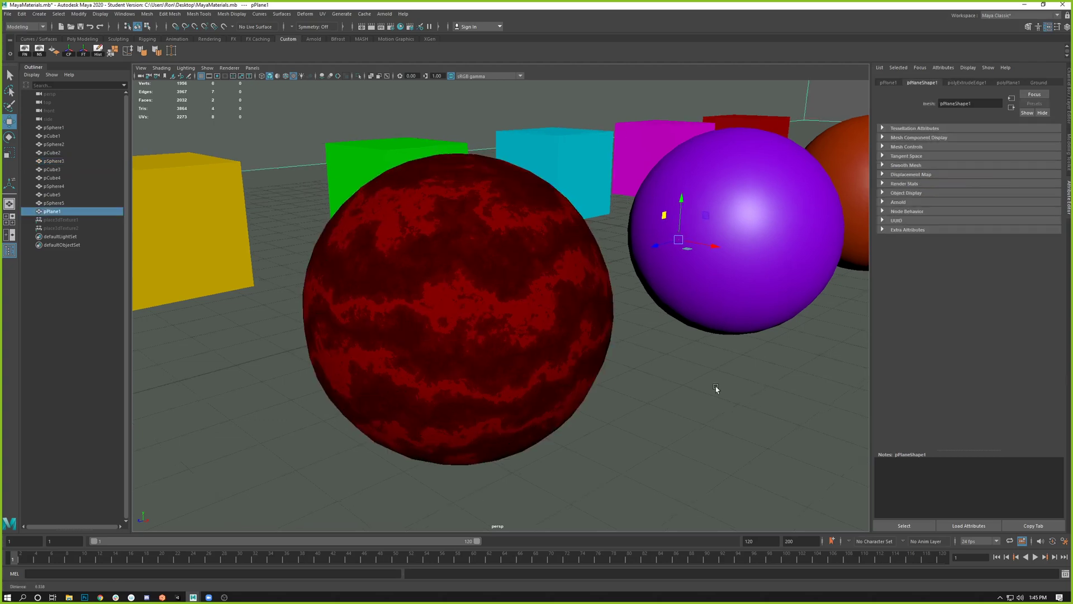
pyautogui.keyDown('alt'); pyautogui.moveTo(717, 388); pyautogui.dragTo(577, 360); pyautogui.keyUp('alt')
pyautogui.keyDown('alt'); pyautogui.moveTo(576, 359); pyautogui.dragTo(485, 347, button='middle'); pyautogui.keyUp('alt')
pyautogui.keyDown('alt'); pyautogui.moveTo(485, 348); pyautogui.dragTo(407, 274, button='right'); pyautogui.keyUp('alt')
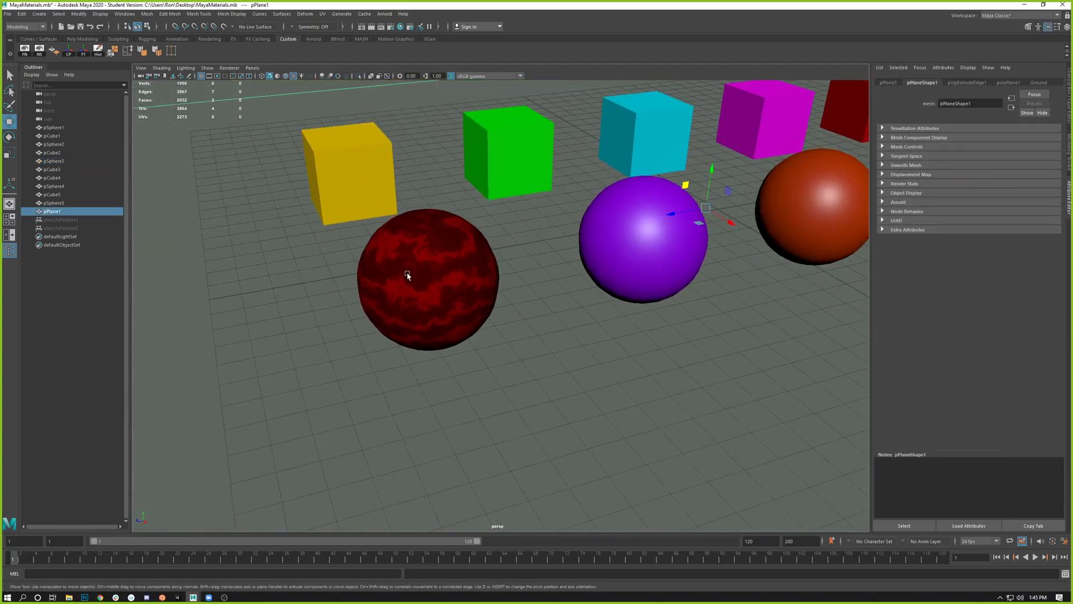
pyautogui.keyDown('alt'); pyautogui.moveTo(407, 274); pyautogui.dragTo(377, 289, button='middle'); pyautogui.keyUp('alt')
pyautogui.click(320, 188)
pyautogui.keyDown('alt'); pyautogui.moveTo(347, 176); pyautogui.dragTo(389, 199, button='middle'); pyautogui.keyUp('alt')
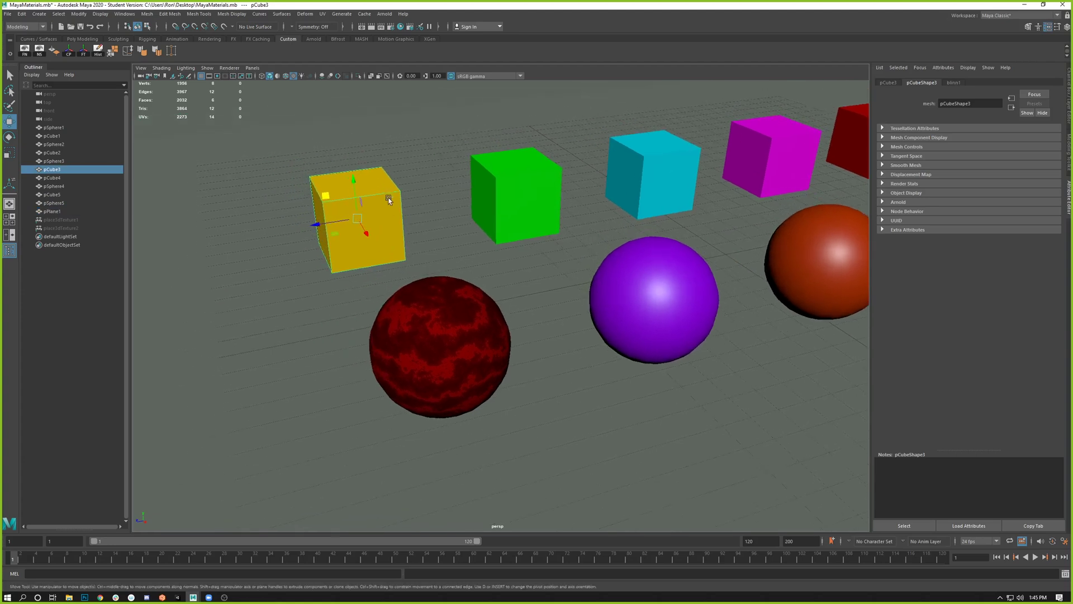
pyautogui.rightClick(383, 196)
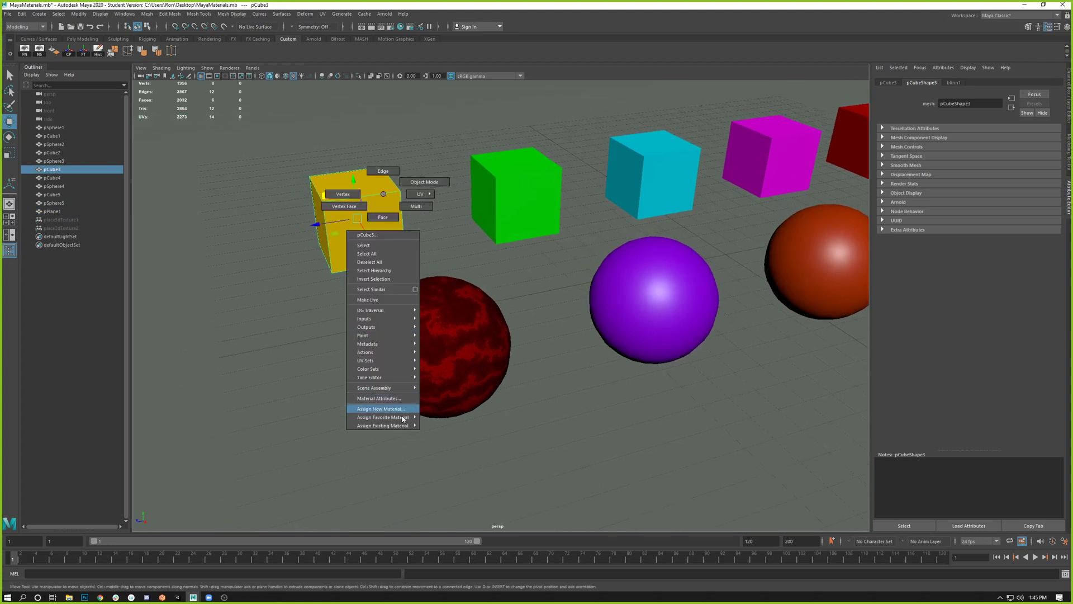
pyautogui.moveTo(390, 425)
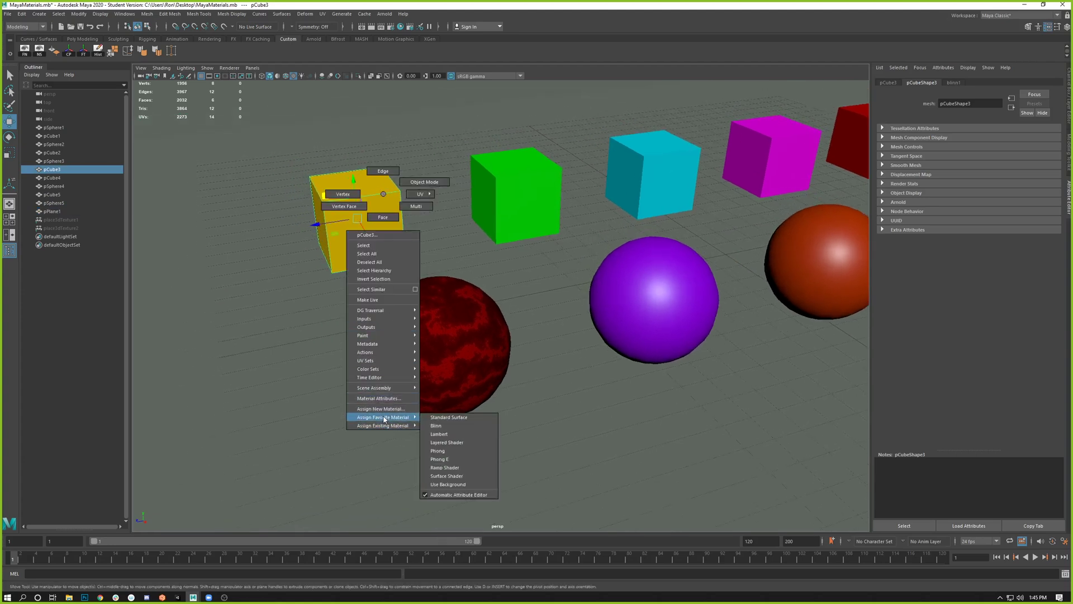
pyautogui.moveTo(382, 415); pyautogui.dragTo(300, 399, button='right')
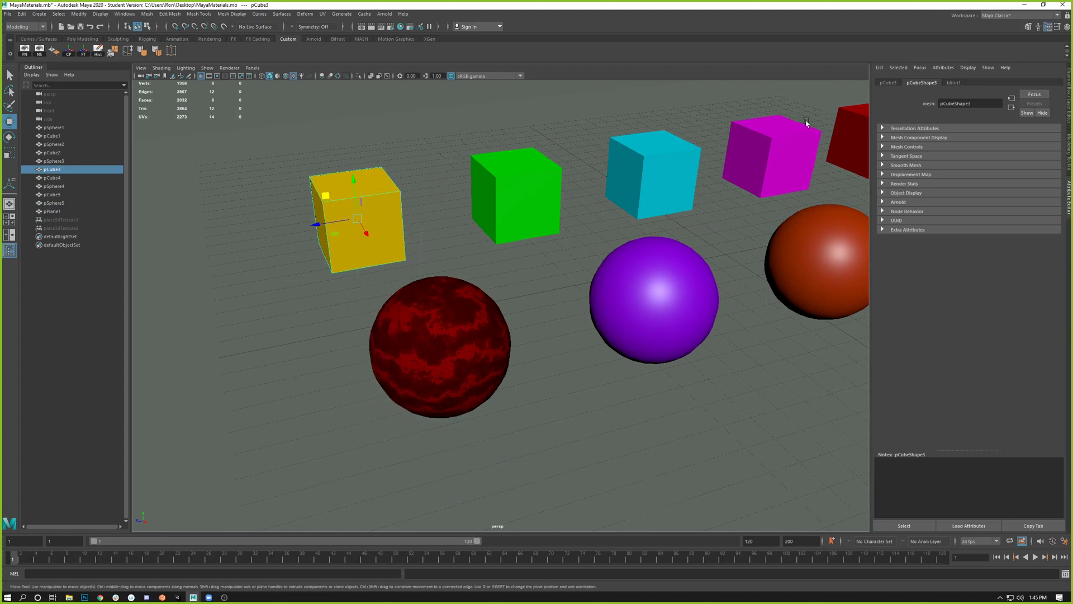
# Step: Map a 3D Solid Fractal texture onto the Color of the yellow cube's Blinn material and frame the cube closely
pyautogui.click(954, 82)
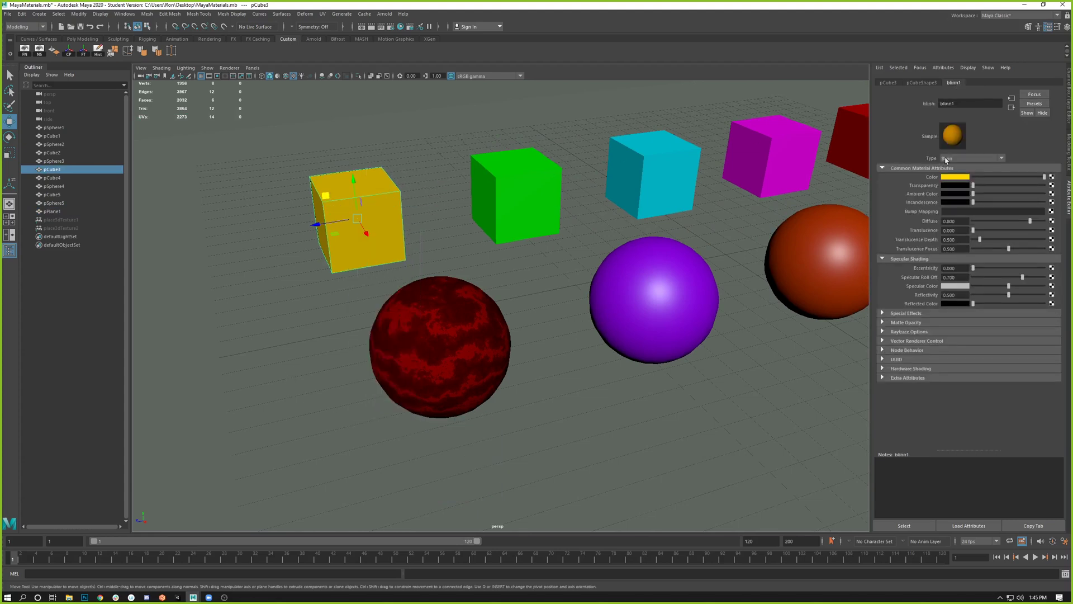
pyautogui.click(1052, 177)
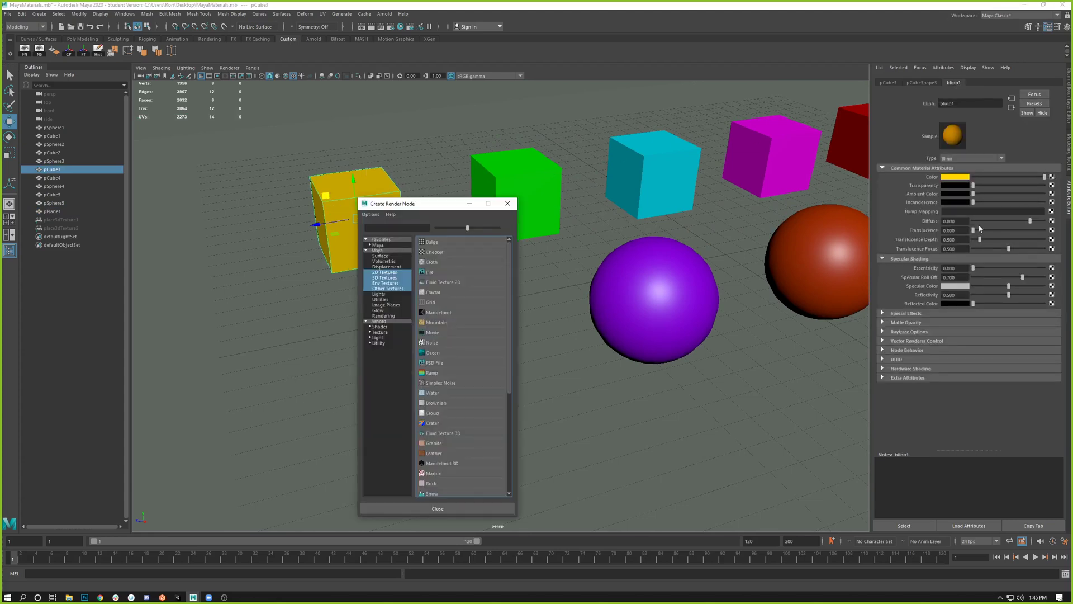
pyautogui.click(386, 278)
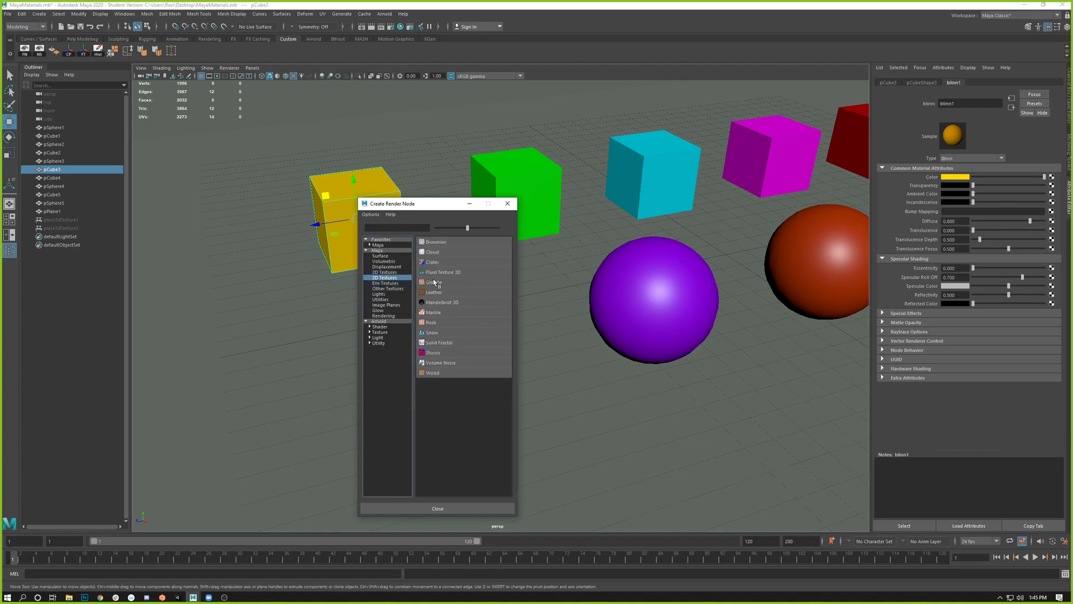
pyautogui.click(445, 342)
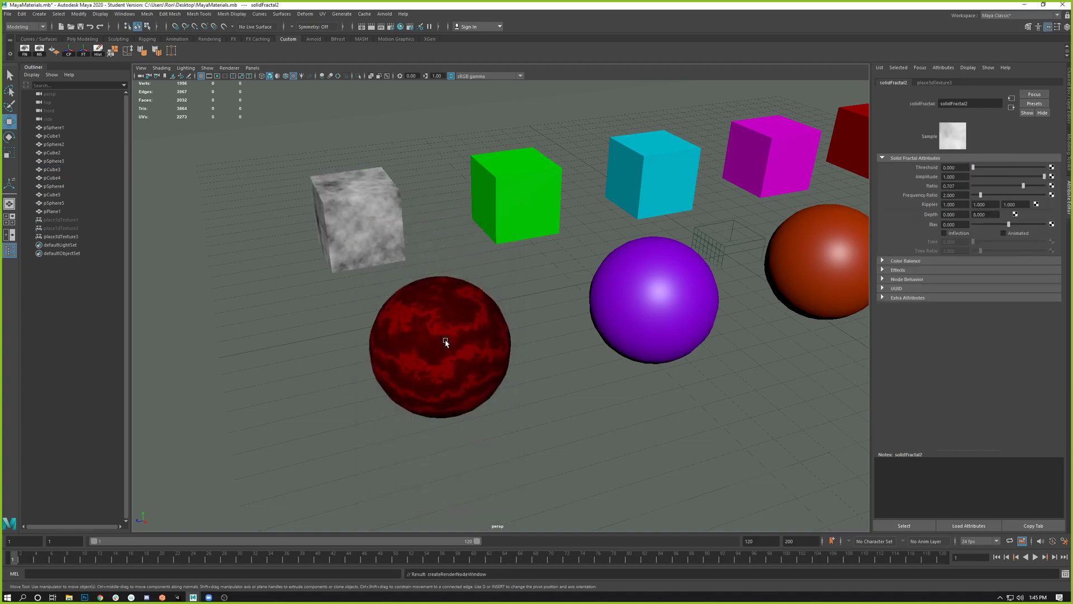
pyautogui.keyDown('alt'); pyautogui.moveTo(377, 217); pyautogui.dragTo(374, 256); pyautogui.keyUp('alt')
pyautogui.keyDown('alt'); pyautogui.moveTo(374, 256); pyautogui.dragTo(606, 237, button='middle'); pyautogui.keyUp('alt')
pyautogui.keyDown('alt'); pyautogui.moveTo(606, 237); pyautogui.dragTo(777, 302, button='right'); pyautogui.keyUp('alt')
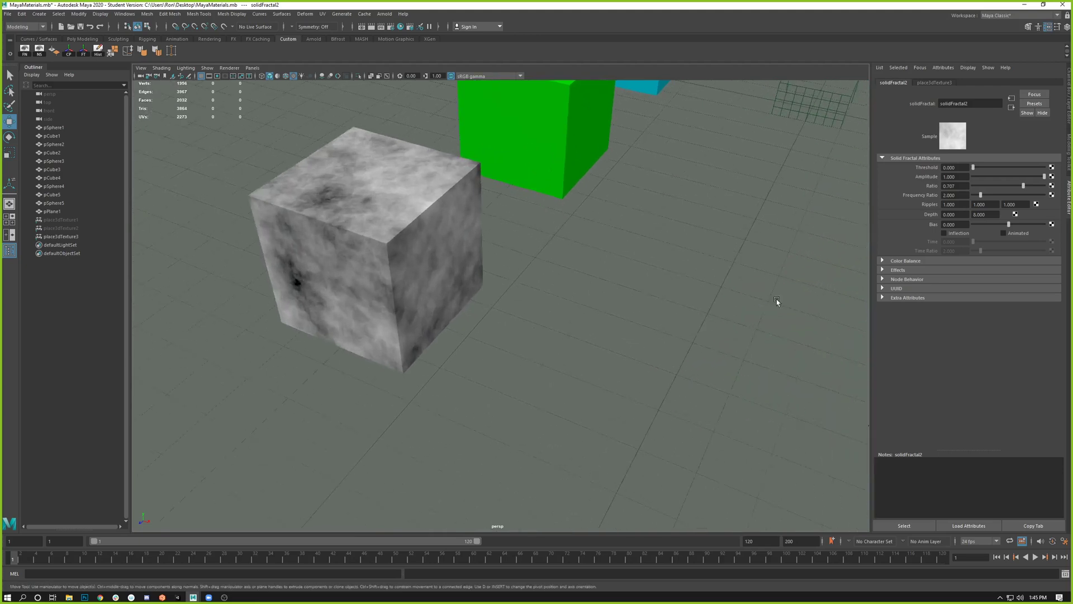
pyautogui.keyDown('alt'); pyautogui.moveTo(468, 268); pyautogui.dragTo(566, 292, button='middle'); pyautogui.keyUp('alt')
pyautogui.keyDown('alt'); pyautogui.moveTo(565, 293); pyautogui.dragTo(723, 324, button='right'); pyautogui.keyUp('alt')
pyautogui.keyDown('alt'); pyautogui.moveTo(723, 323); pyautogui.dragTo(680, 314); pyautogui.keyUp('alt')
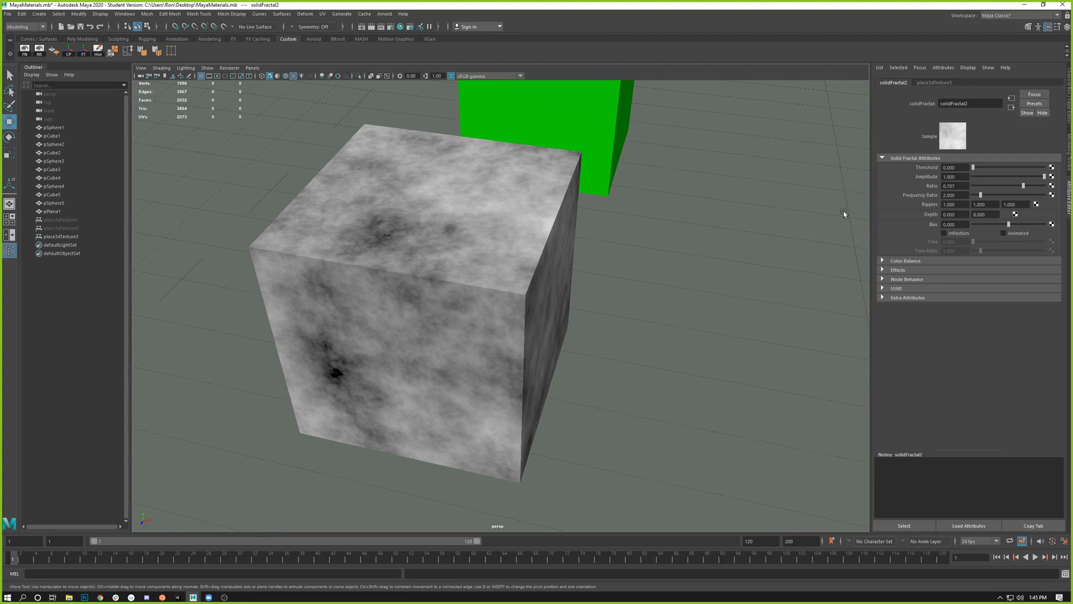
# Step: Try a higher Threshold on the cube's Solid Fractal, return it to 0, and raise the Amplitude to 20
pyautogui.moveTo(973, 167); pyautogui.dragTo(1046, 178)
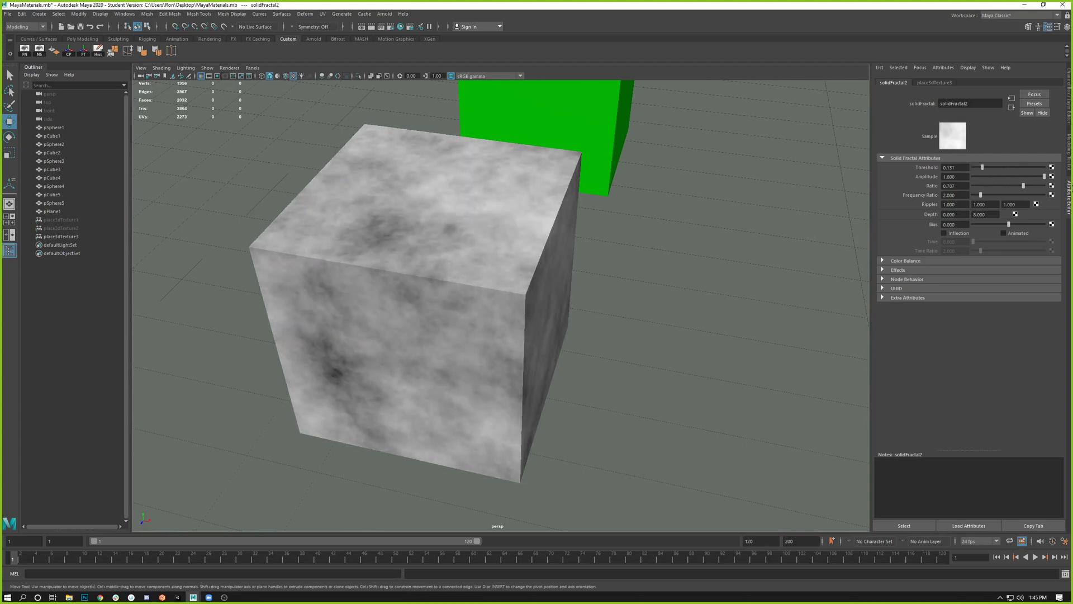
pyautogui.moveTo(982, 167); pyautogui.dragTo(970, 173)
pyautogui.click(960, 178)
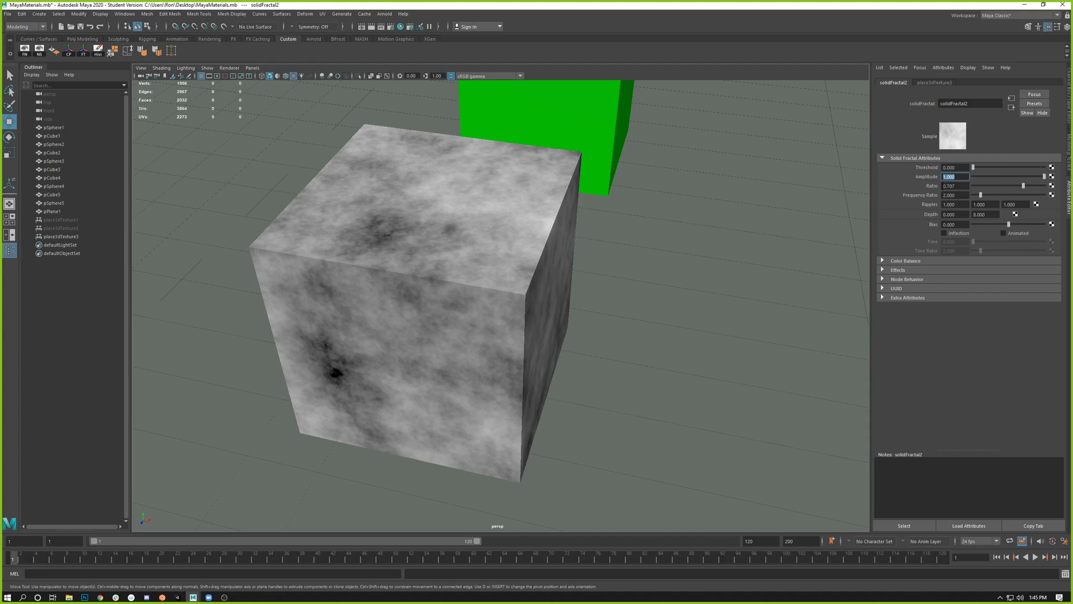
pyautogui.write('10')
pyautogui.press('Return')
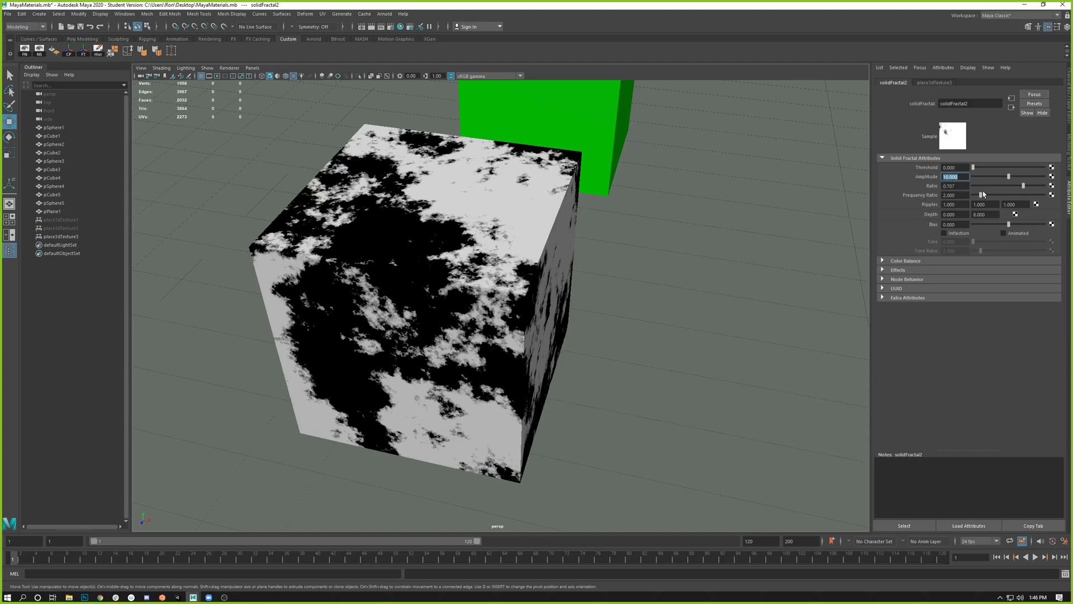
pyautogui.moveTo(1009, 177); pyautogui.dragTo(1039, 193)
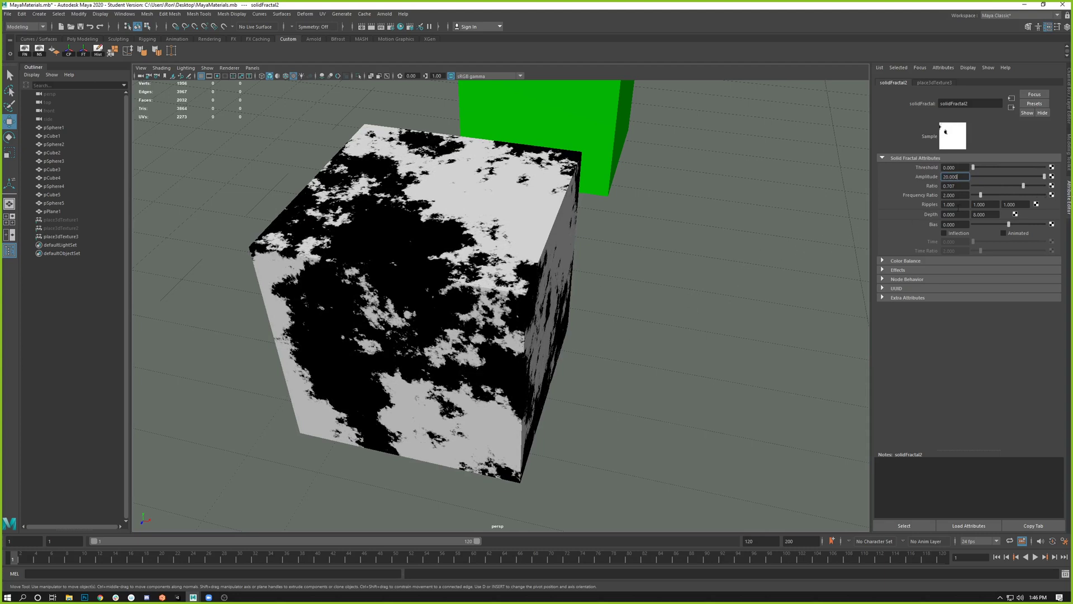
# Step: Set the Solid Fractal's Ratio to about 0.44, Frequency Ratio to about 3.73 and Threshold to 1
pyautogui.moveTo(1020, 190)
pyautogui.mouseDown()
pyautogui.moveTo(1035, 175)
pyautogui.moveTo(1056, 179)
pyautogui.moveTo(1004, 178)
pyautogui.mouseUp()
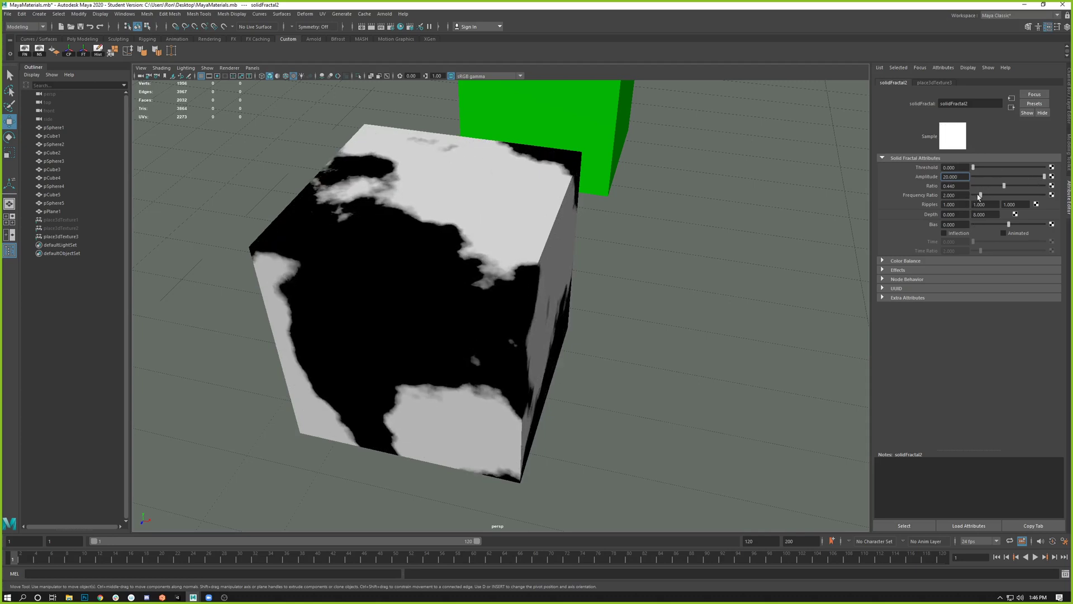
pyautogui.moveTo(980, 195); pyautogui.dragTo(1069, 184)
pyautogui.click(992, 168)
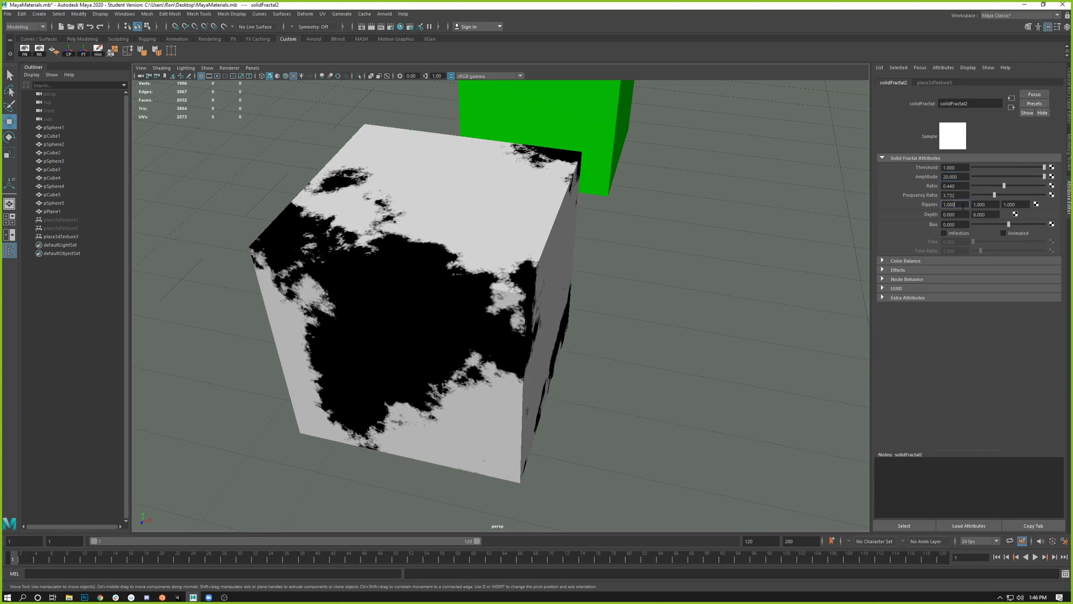
# Step: Set the cube's Solid Fractal Ripples values to 5, 3 and 1
pyautogui.click(945, 204)
pyautogui.write('5')
pyautogui.press('Return')
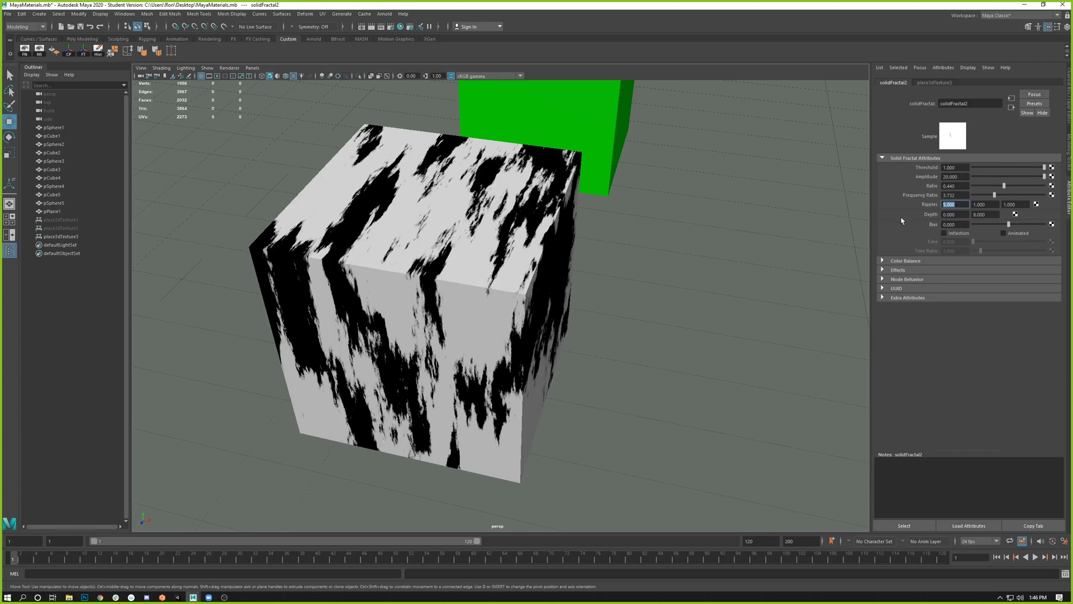
pyautogui.press('Tab')
pyautogui.write('3')
pyautogui.press('Return')
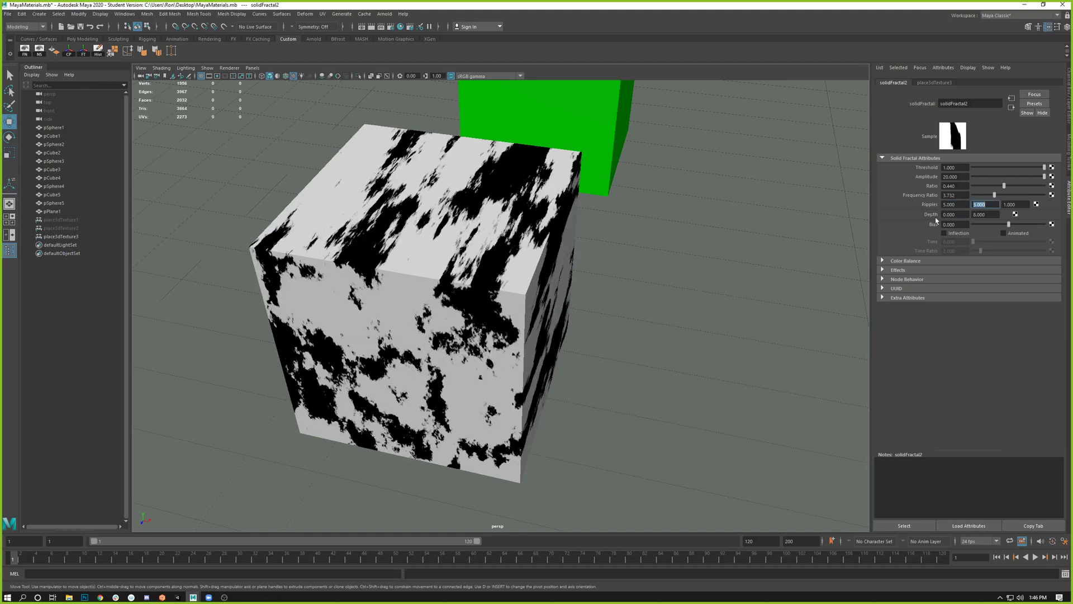
pyautogui.press('Tab')
pyautogui.write('1')
pyautogui.press('Return')
# Step: Set the Solid Fractal's first Depth value to 2 and lower its Bias to about -0.286
pyautogui.press('Tab')
pyautogui.write('2')
pyautogui.press('Return')
pyautogui.moveTo(1008, 224)
pyautogui.mouseDown()
pyautogui.moveTo(1021, 224)
pyautogui.moveTo(999, 226)
pyautogui.mouseUp()
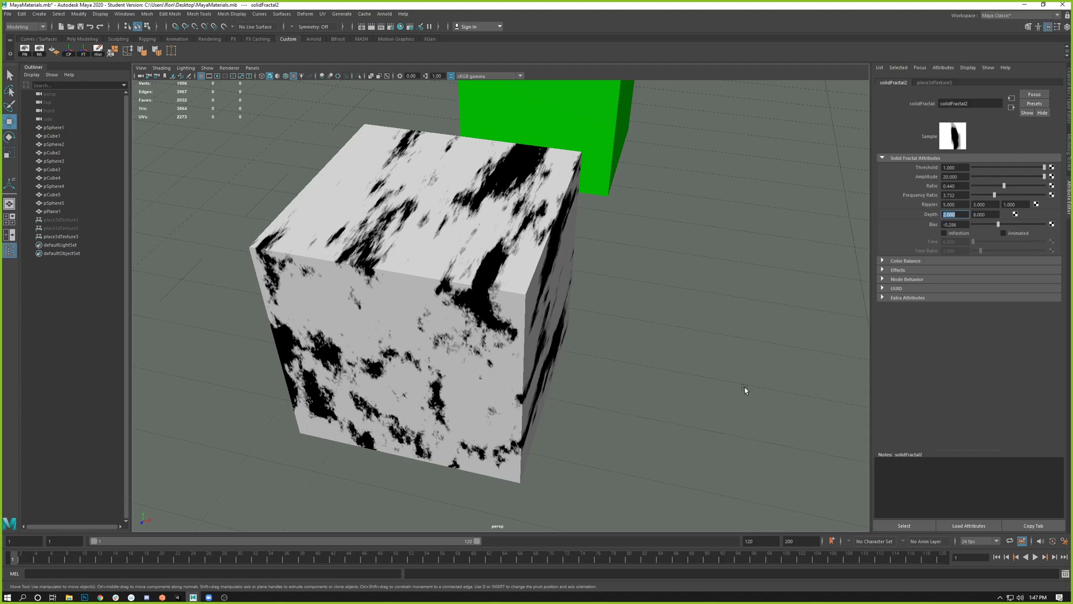
# Step: Check the fractal's 3D placement attributes and select the red marbled sphere to view its marble texture
pyautogui.click(933, 82)
pyautogui.click(901, 83)
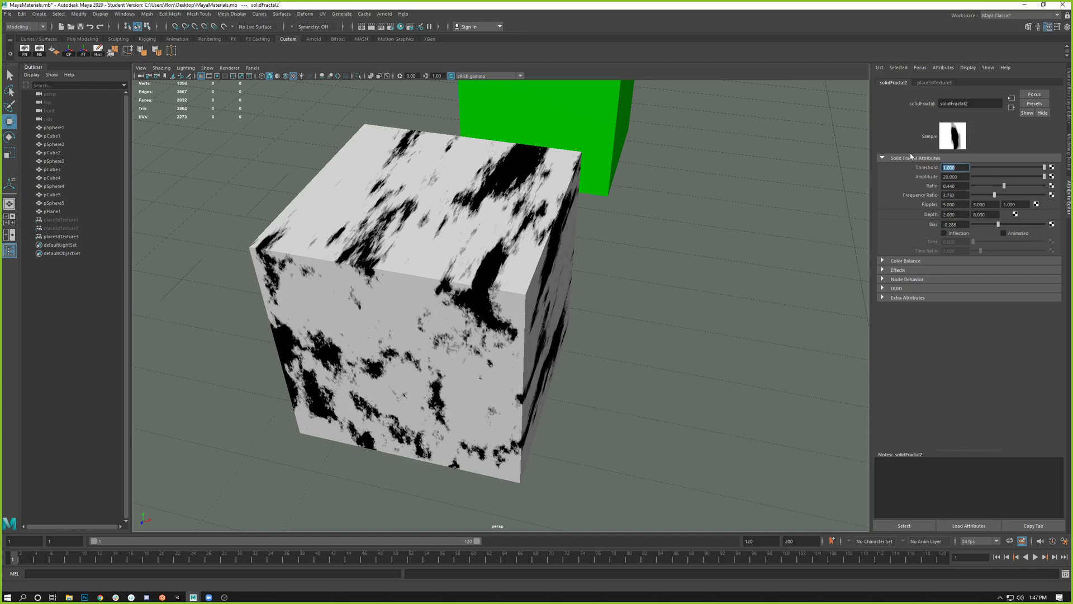
pyautogui.scroll(-5, 681, 319)
pyautogui.keyDown('alt'); pyautogui.moveTo(670, 328); pyautogui.dragTo(707, 285); pyautogui.keyUp('alt')
pyautogui.click(704, 268)
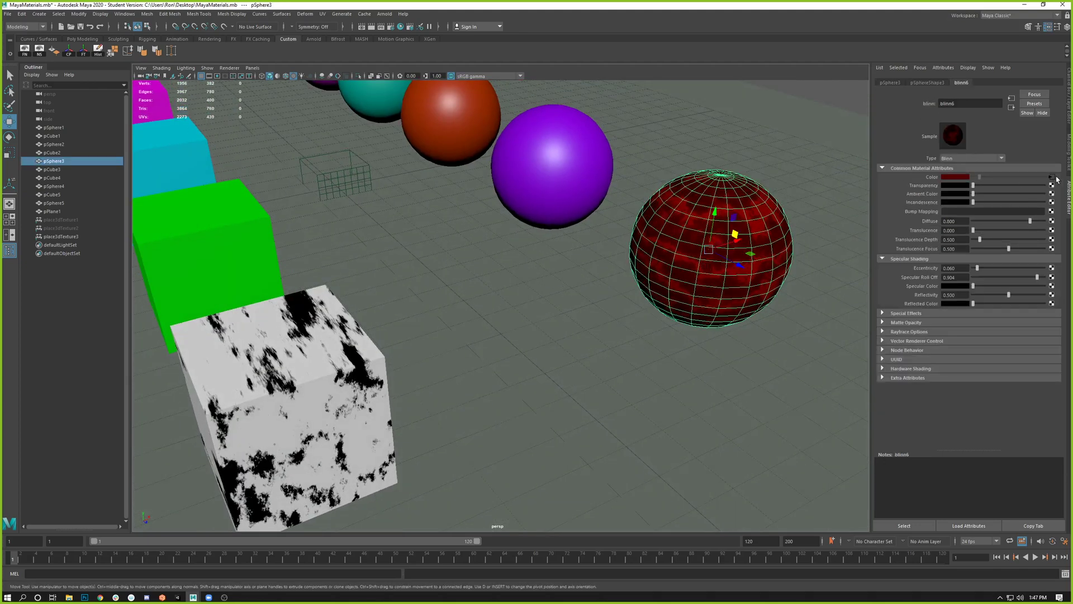
# Step: Select the black-and-white cube, reopen the Solid Fractal texture on its Color, and frame the cube closely
pyautogui.click(315, 408)
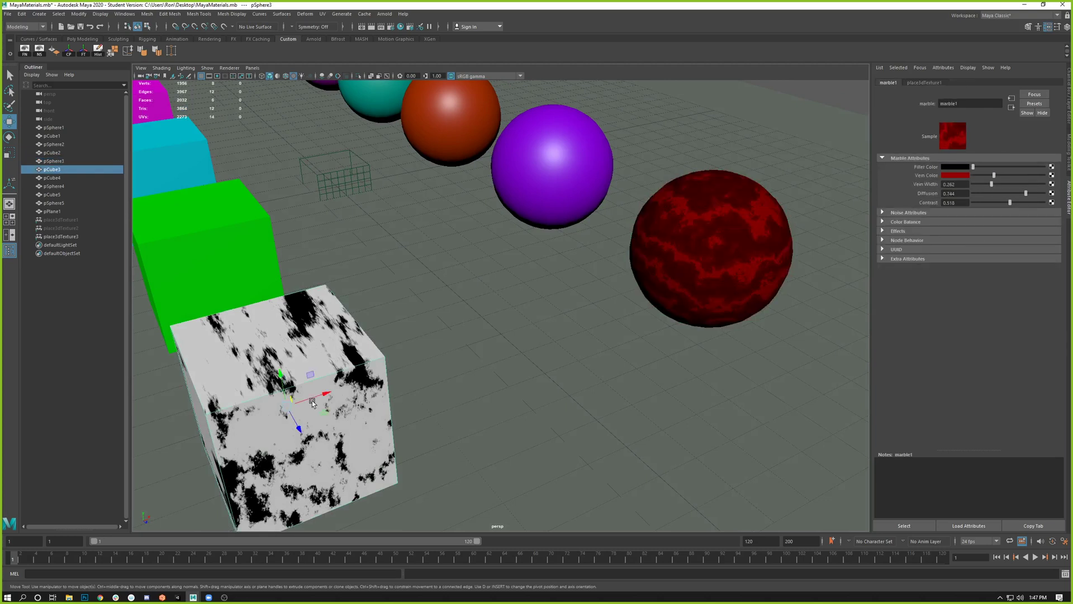
pyautogui.click(1051, 177)
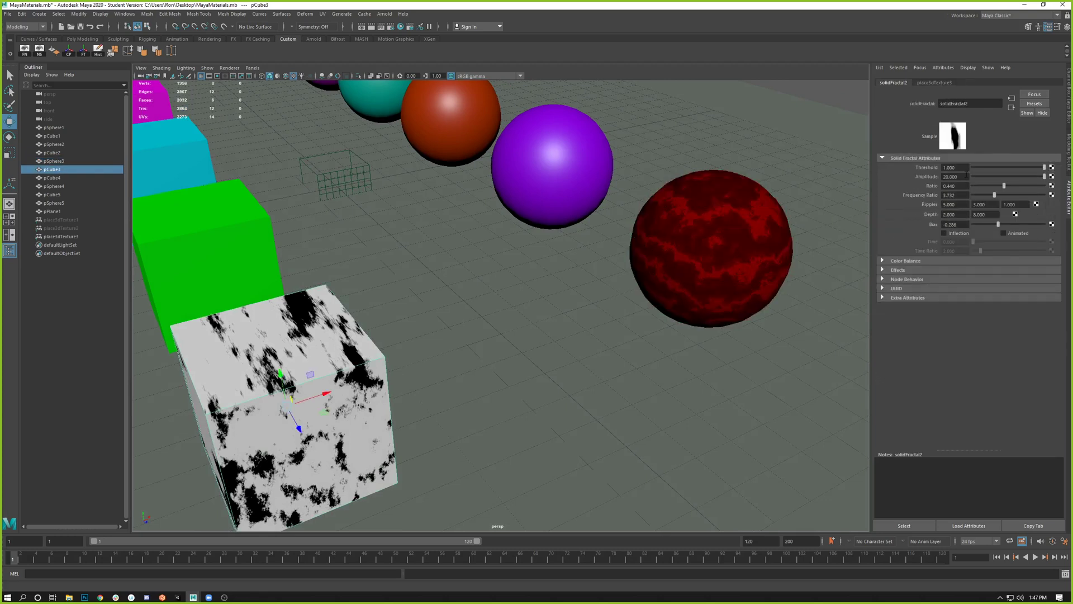
pyautogui.keyDown('alt'); pyautogui.moveTo(459, 363); pyautogui.dragTo(369, 376); pyautogui.keyUp('alt')
pyautogui.keyDown('alt'); pyautogui.moveTo(459, 252); pyautogui.dragTo(483, 358, button='middle'); pyautogui.keyUp('alt')
pyautogui.keyDown('alt'); pyautogui.moveTo(482, 355); pyautogui.dragTo(700, 359, button='right'); pyautogui.keyUp('alt')
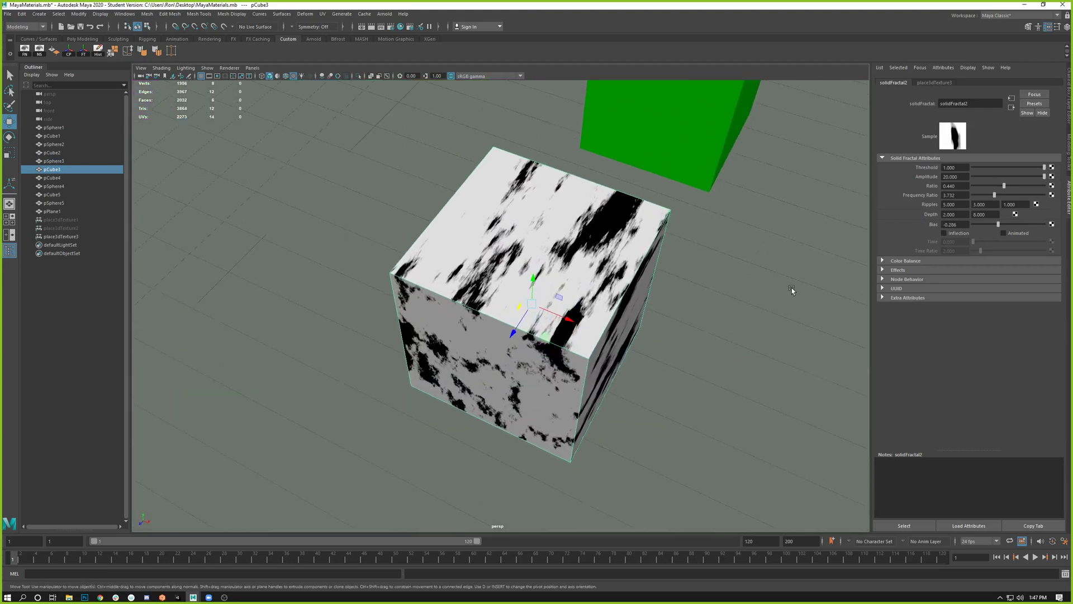
# Step: Set the Solid Fractal's Color Gain to magenta in its Color Balance and soften it to light pink with saturation 0.647
pyautogui.click(883, 261)
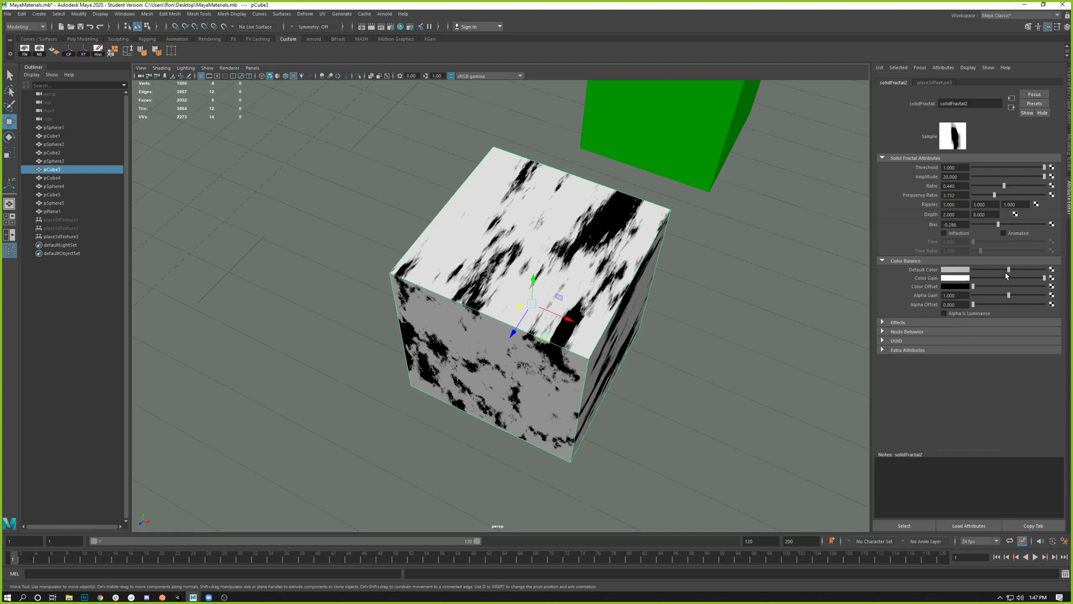
pyautogui.moveTo(1008, 269); pyautogui.dragTo(954, 265)
pyautogui.hotkey('ctrl', 'z')
pyautogui.click(956, 279)
pyautogui.click(964, 298)
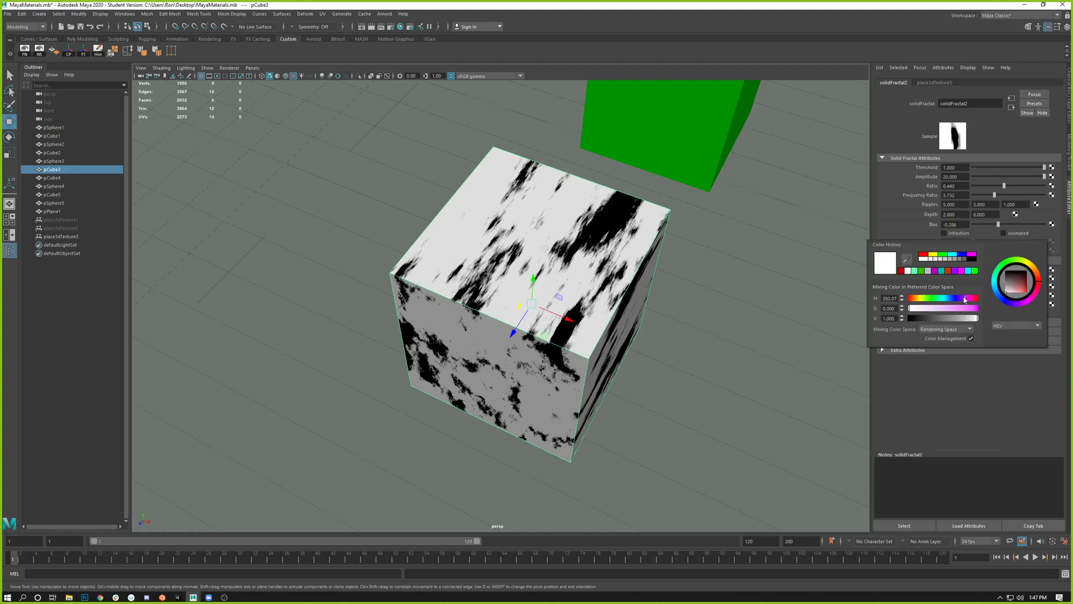
pyautogui.click(975, 308)
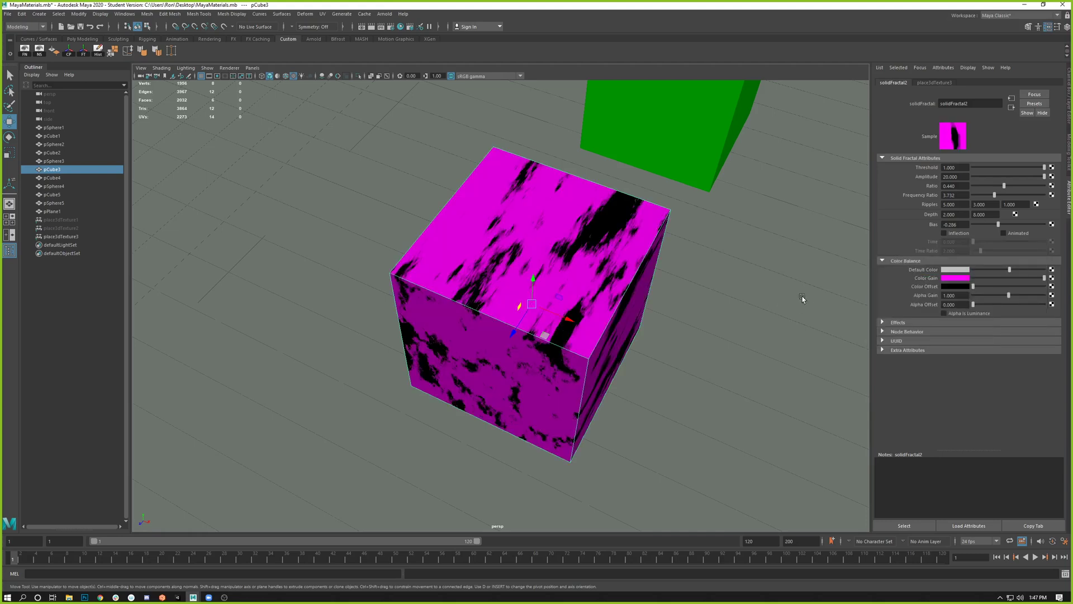
pyautogui.click(949, 279)
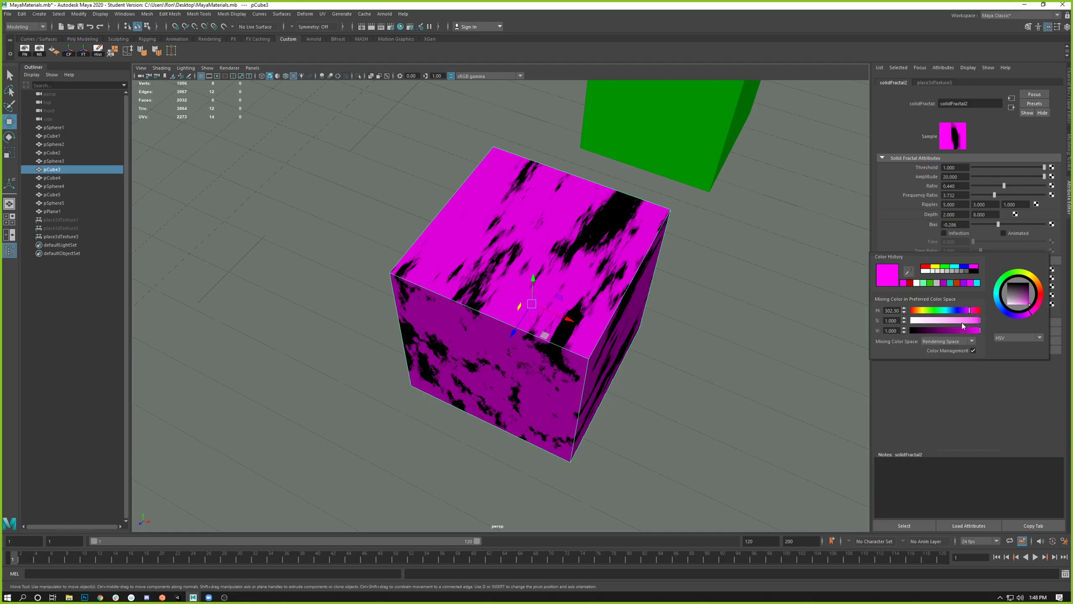
pyautogui.moveTo(962, 323); pyautogui.dragTo(956, 323)
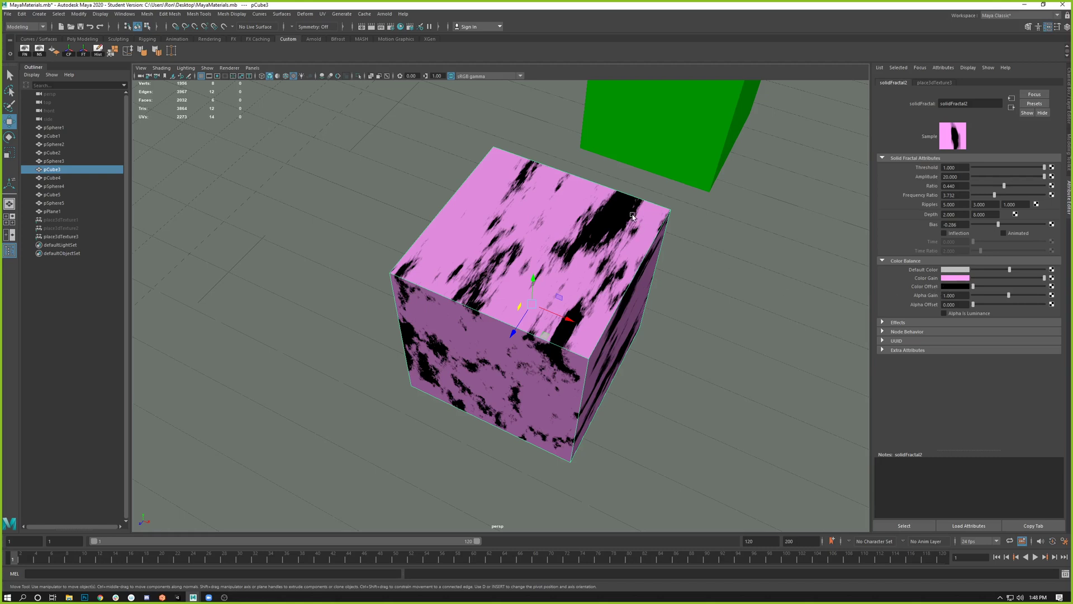
# Step: Set the Solid Fractal's Color Offset to cyan and darken it to teal
pyautogui.click(956, 287)
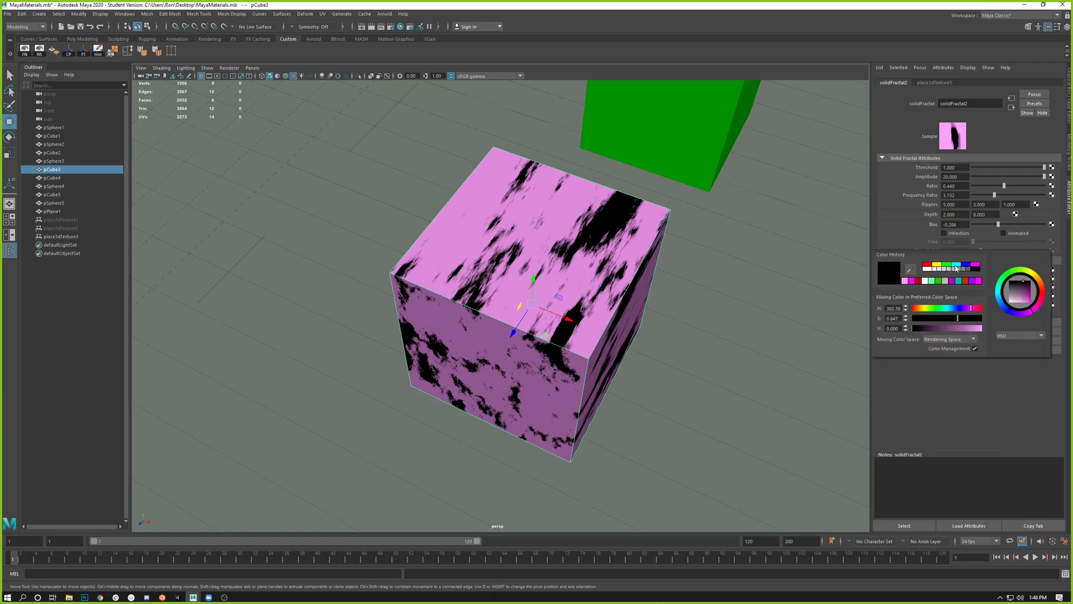
pyautogui.click(956, 267)
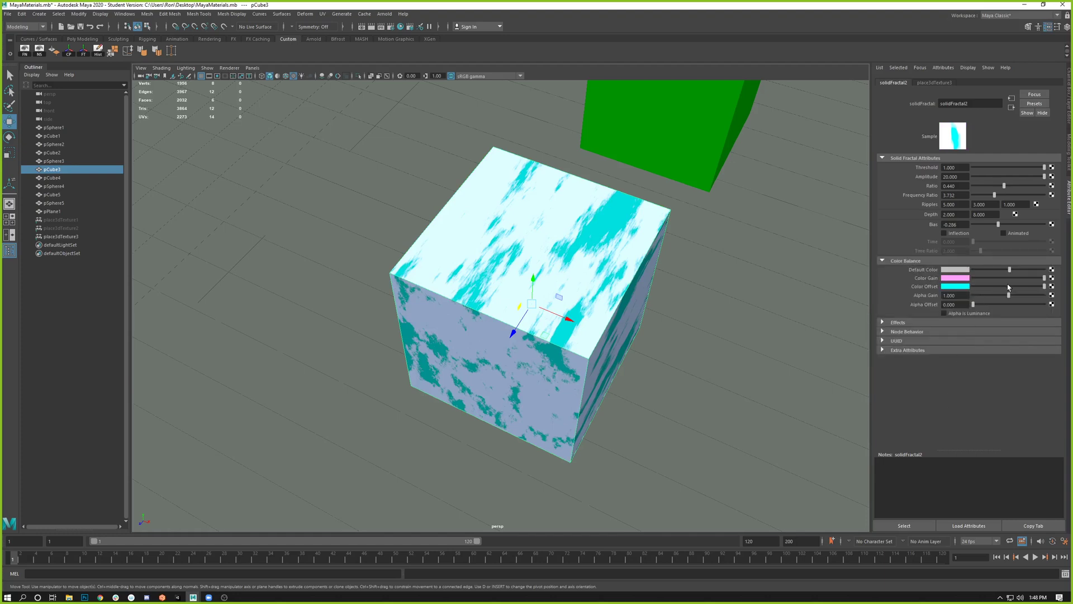
pyautogui.moveTo(1009, 287)
pyautogui.mouseDown()
pyautogui.moveTo(979, 288)
pyautogui.moveTo(1009, 291)
pyautogui.moveTo(1001, 288)
pyautogui.mouseUp()
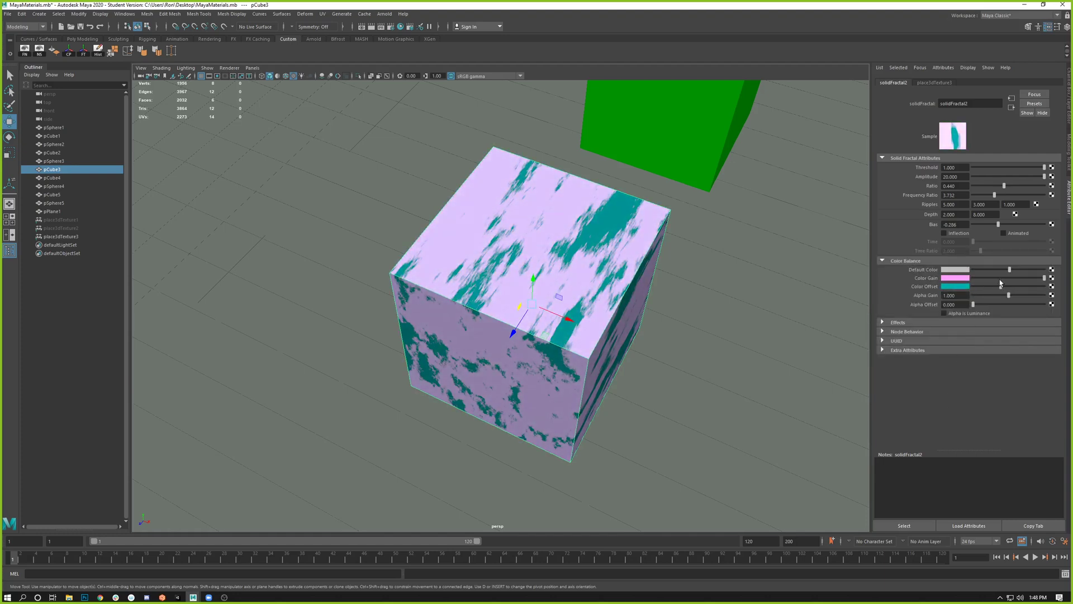
# Step: Restore the Color Gain to fully saturated magenta and raise the Alpha Gain and Alpha Offset
pyautogui.click(956, 282)
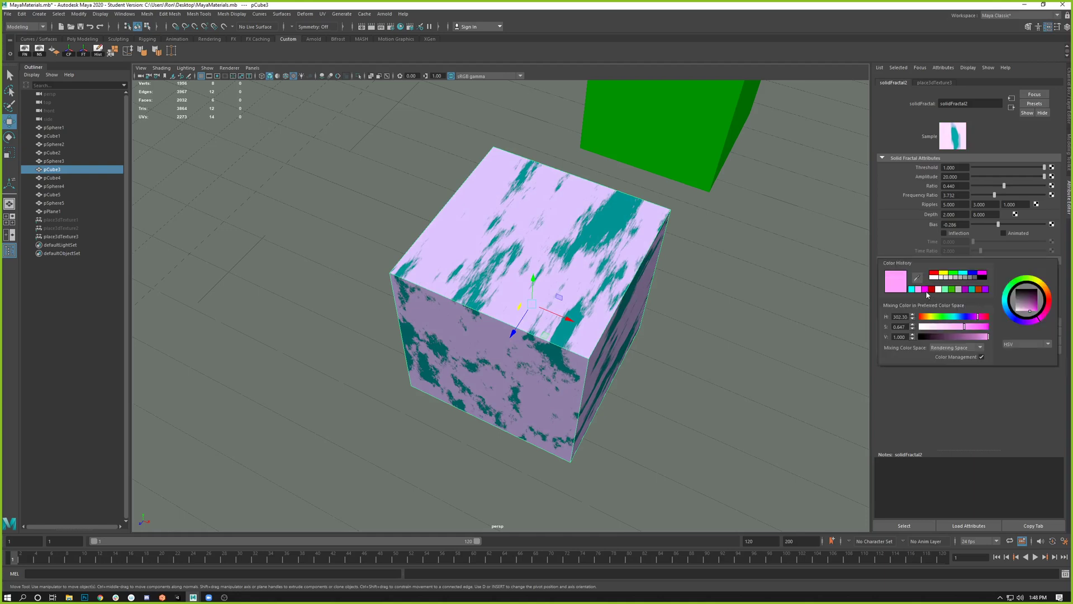
pyautogui.moveTo(966, 327); pyautogui.dragTo(991, 326)
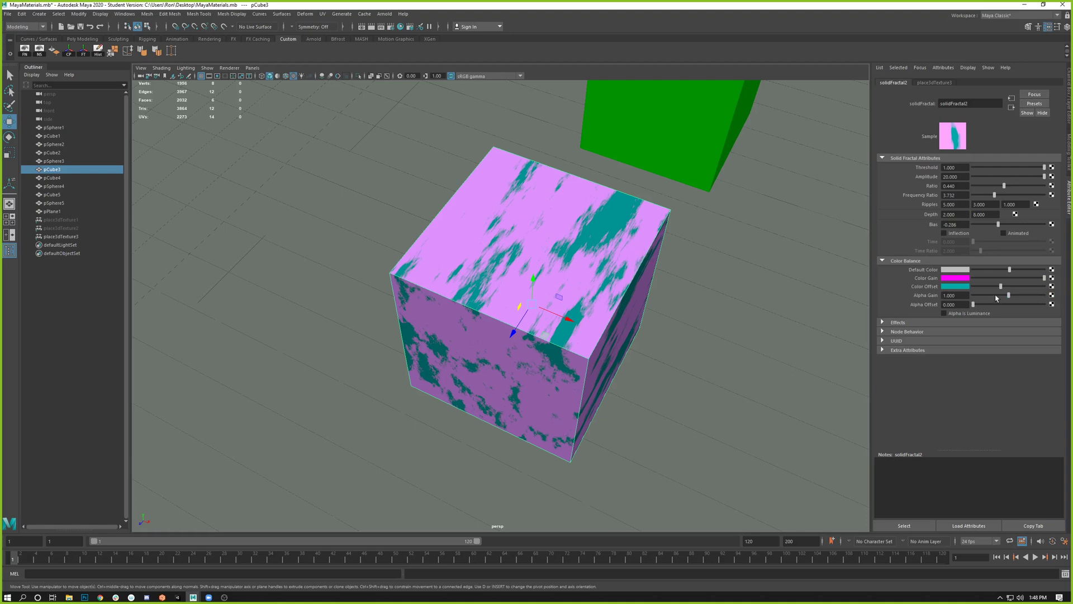
pyautogui.moveTo(1007, 297)
pyautogui.mouseDown()
pyautogui.moveTo(991, 297)
pyautogui.moveTo(1033, 296)
pyautogui.moveTo(1003, 304)
pyautogui.mouseUp()
# Step: Examine the pink-and-teal cube beside the marbled sphere from farther away and from several angles
pyautogui.scroll(-6, 738, 427)
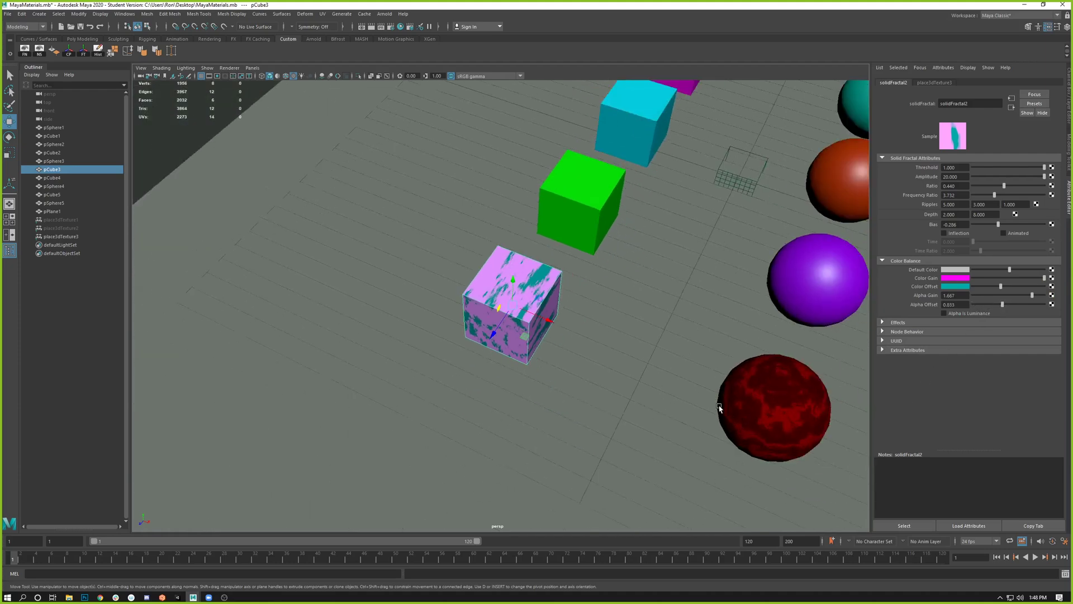
pyautogui.keyDown('alt'); pyautogui.moveTo(720, 409); pyautogui.dragTo(629, 380); pyautogui.keyUp('alt')
pyautogui.keyDown('alt'); pyautogui.moveTo(629, 381); pyautogui.dragTo(496, 218, button='middle'); pyautogui.keyUp('alt')
pyautogui.keyDown('alt'); pyautogui.moveTo(496, 208); pyautogui.dragTo(555, 357); pyautogui.keyUp('alt')
pyautogui.scroll(2, 555, 358)
pyautogui.keyDown('alt'); pyautogui.moveTo(555, 358); pyautogui.dragTo(627, 358, button='right'); pyautogui.keyUp('alt')
pyautogui.keyDown('alt'); pyautogui.moveTo(627, 357); pyautogui.dragTo(592, 354); pyautogui.keyUp('alt')
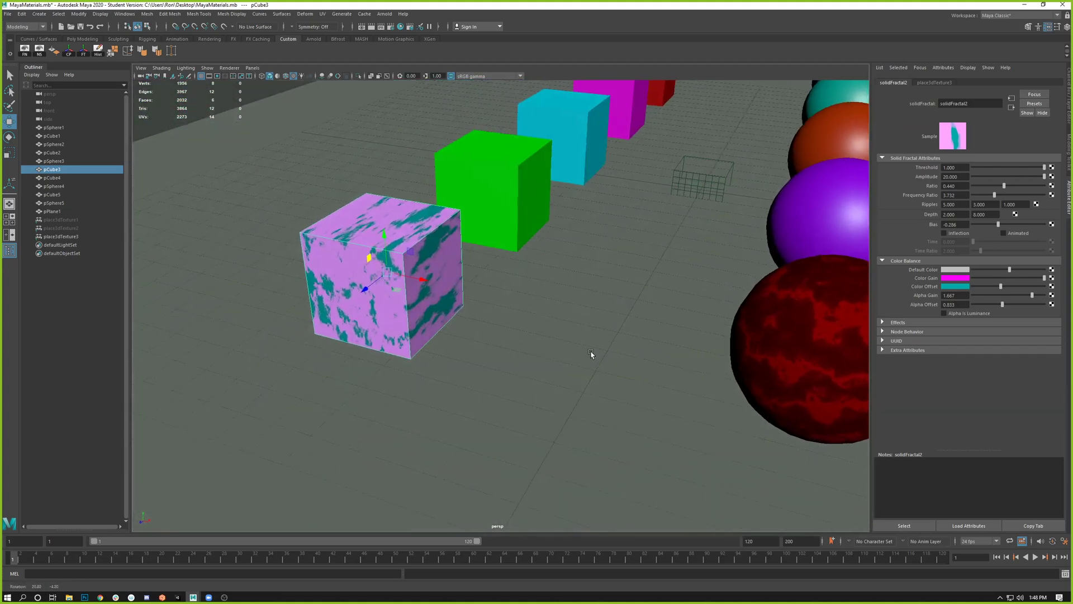
pyautogui.keyDown('alt'); pyautogui.moveTo(592, 354); pyautogui.dragTo(486, 291, button='right'); pyautogui.keyUp('alt')
pyautogui.keyDown('alt'); pyautogui.moveTo(485, 279); pyautogui.dragTo(443, 309); pyautogui.keyUp('alt')
pyautogui.keyDown('alt'); pyautogui.moveTo(627, 340); pyautogui.dragTo(551, 319, button='middle'); pyautogui.keyUp('alt')
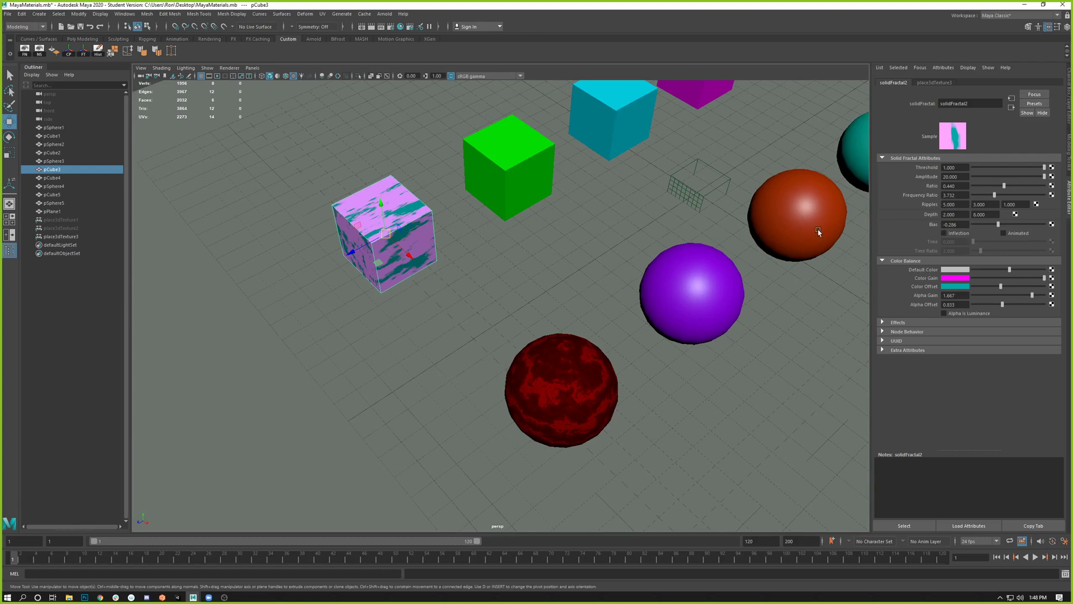
# Step: Select the pink-and-teal cube and bring up the 3D placement attributes of its Solid Fractal texture
pyautogui.click(694, 312)
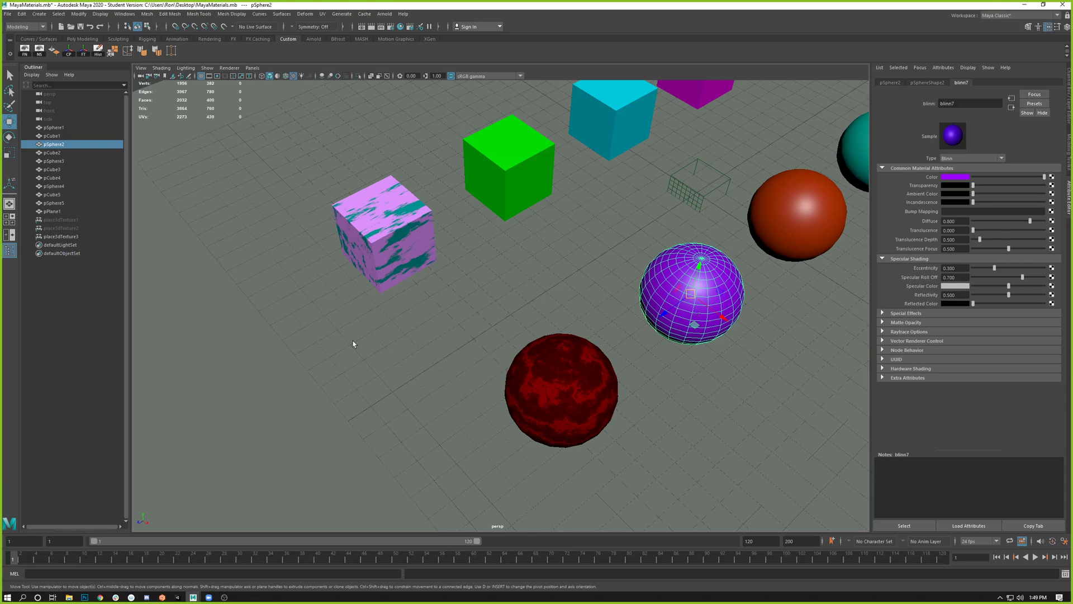
pyautogui.click(363, 242)
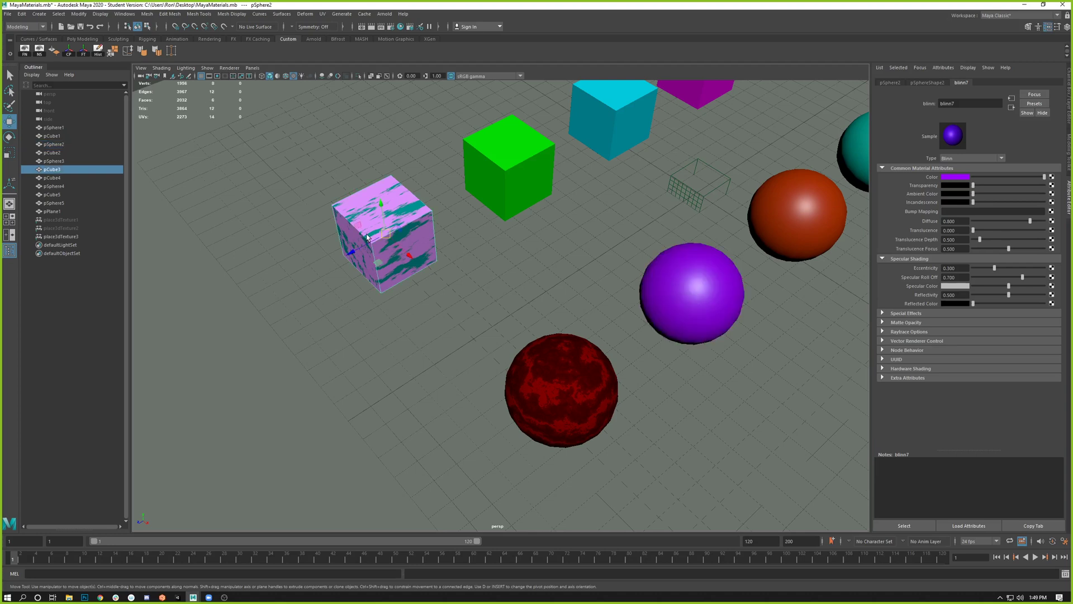
pyautogui.click(1052, 178)
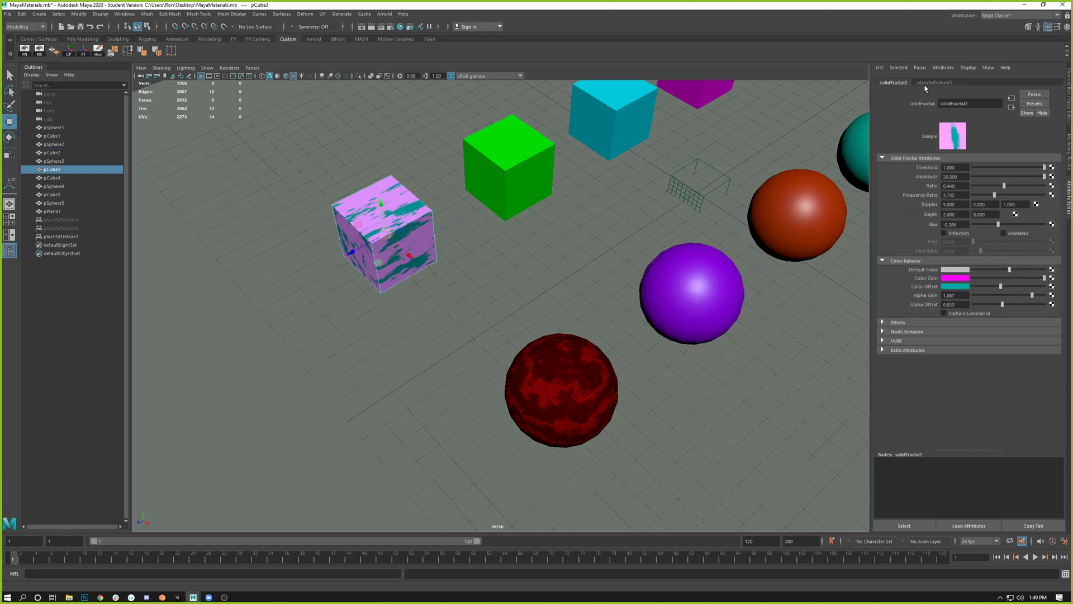
pyautogui.click(933, 83)
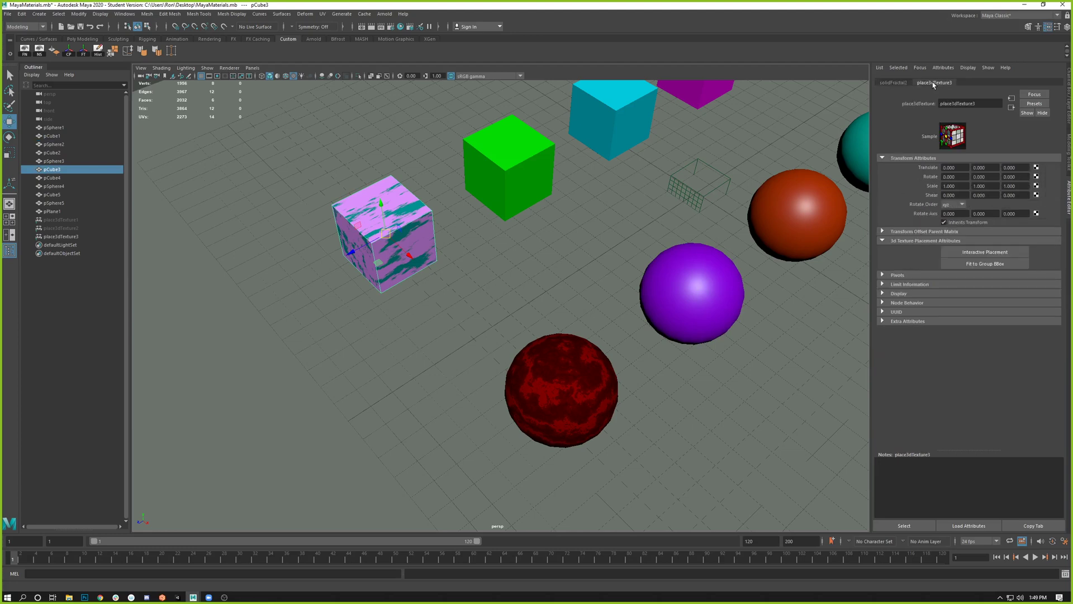
pyautogui.click(900, 83)
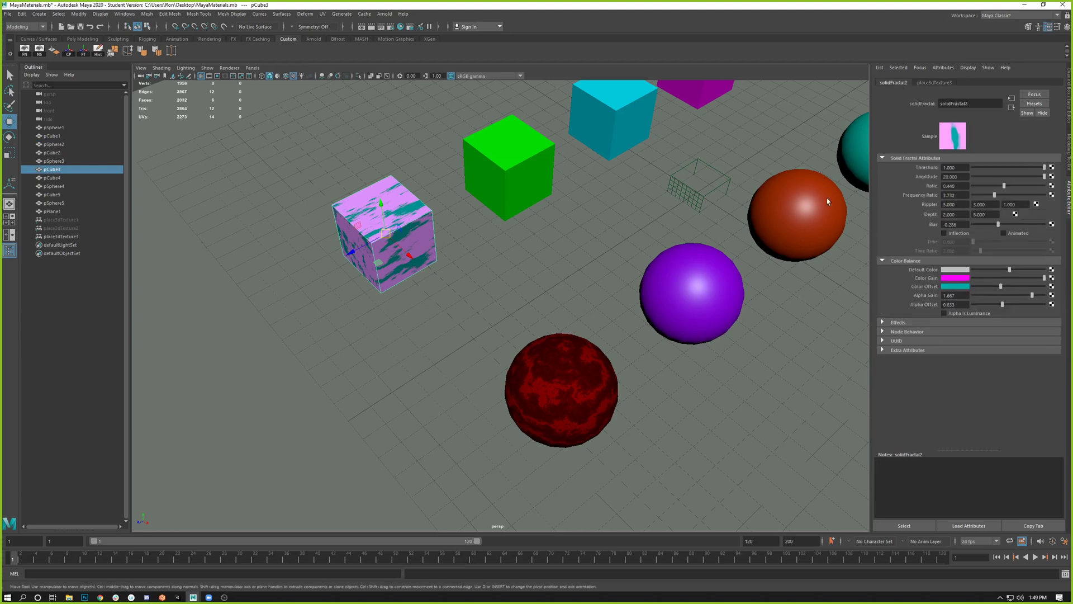
pyautogui.click(926, 83)
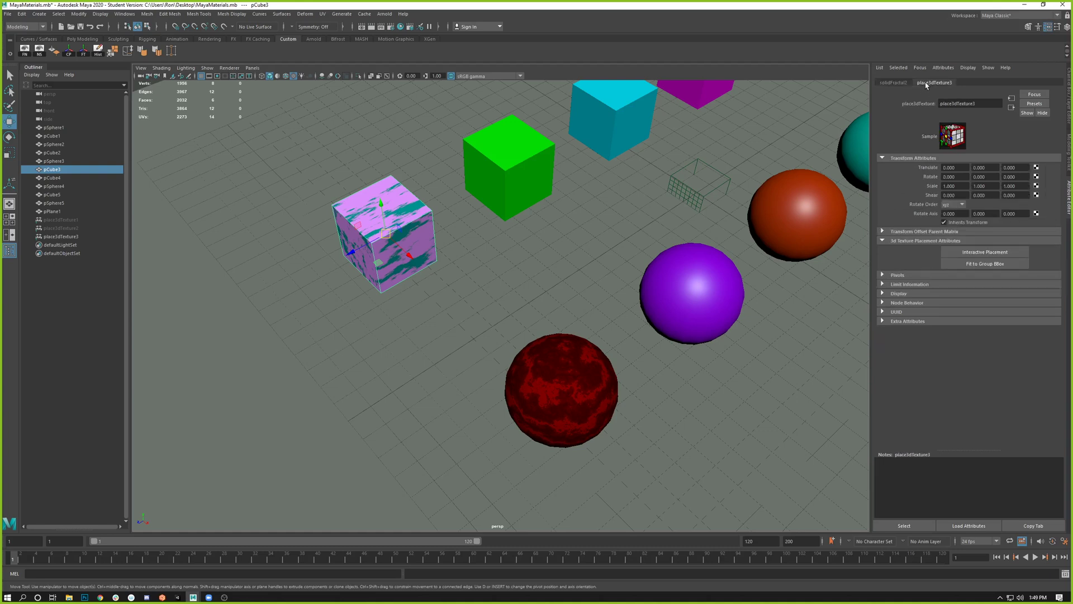
# Step: Select the place3dTexture3 placement node, move it beside the green cube and rotate it to reorient the fractal pattern
pyautogui.click(43, 239)
pyautogui.moveTo(710, 208); pyautogui.dragTo(546, 126)
pyautogui.press('e')
pyautogui.press('w')
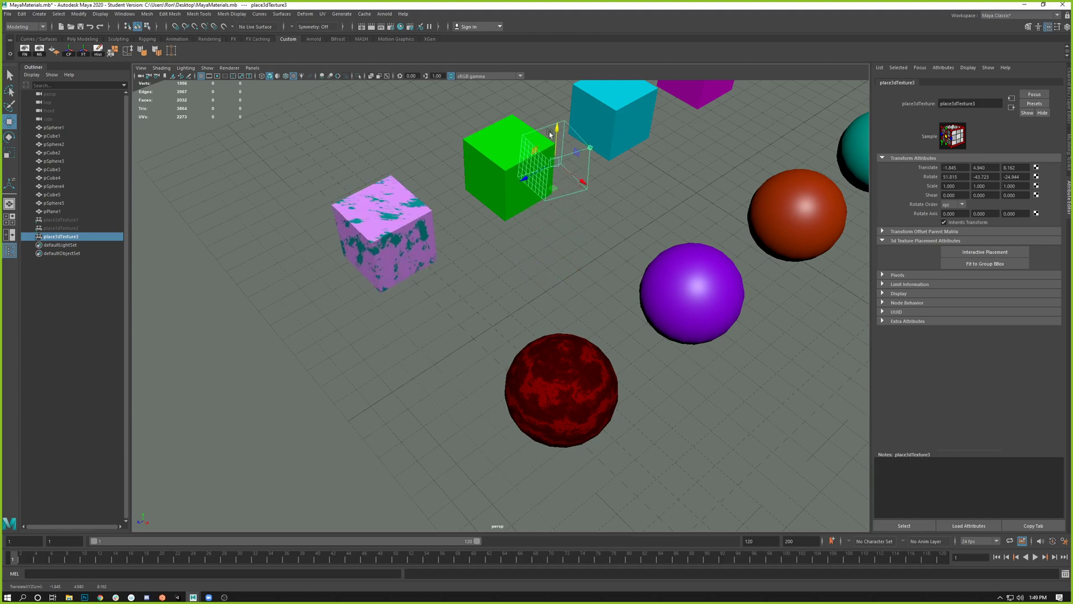
# Step: Move place3dTexture3 to about 11.9 in Z and scale it uniformly to about 0.375 to shrink the fractal pattern
pyautogui.moveTo(522, 176); pyautogui.dragTo(271, 300)
pyautogui.press('r')
pyautogui.keyDown('alt'); pyautogui.moveTo(341, 319); pyautogui.dragTo(531, 246); pyautogui.keyUp('alt')
pyautogui.keyDown('alt'); pyautogui.moveTo(504, 313); pyautogui.dragTo(614, 398, button='right'); pyautogui.keyUp('alt')
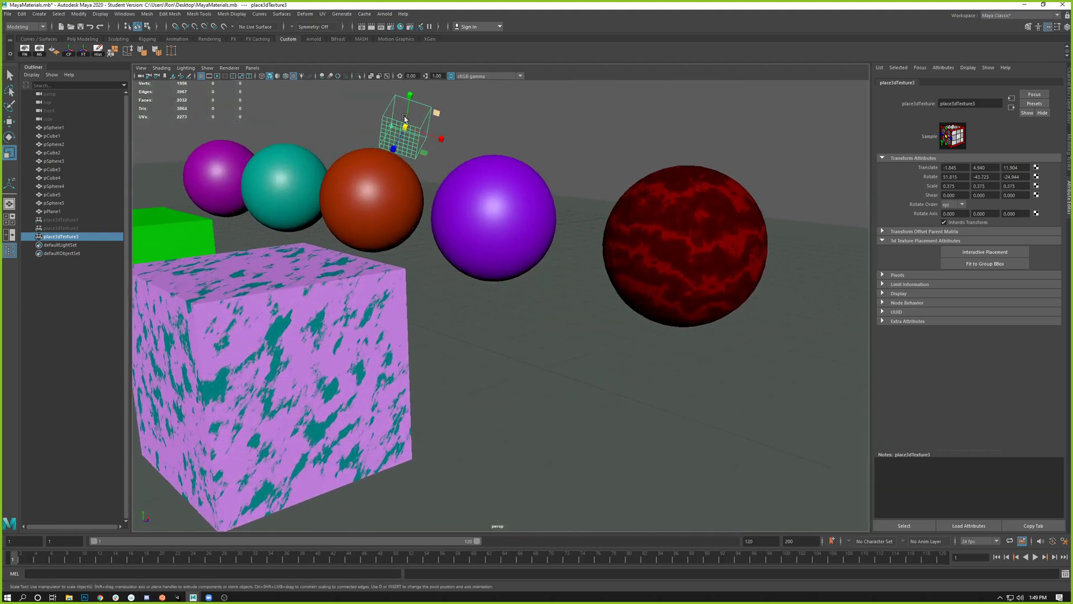
# Step: Hide the place3dTexture3 placement node and select the purple sphere beside the dark red marbled sphere
pyautogui.keyDown('alt'); pyautogui.moveTo(406, 308); pyautogui.dragTo(330, 271); pyautogui.keyUp('alt')
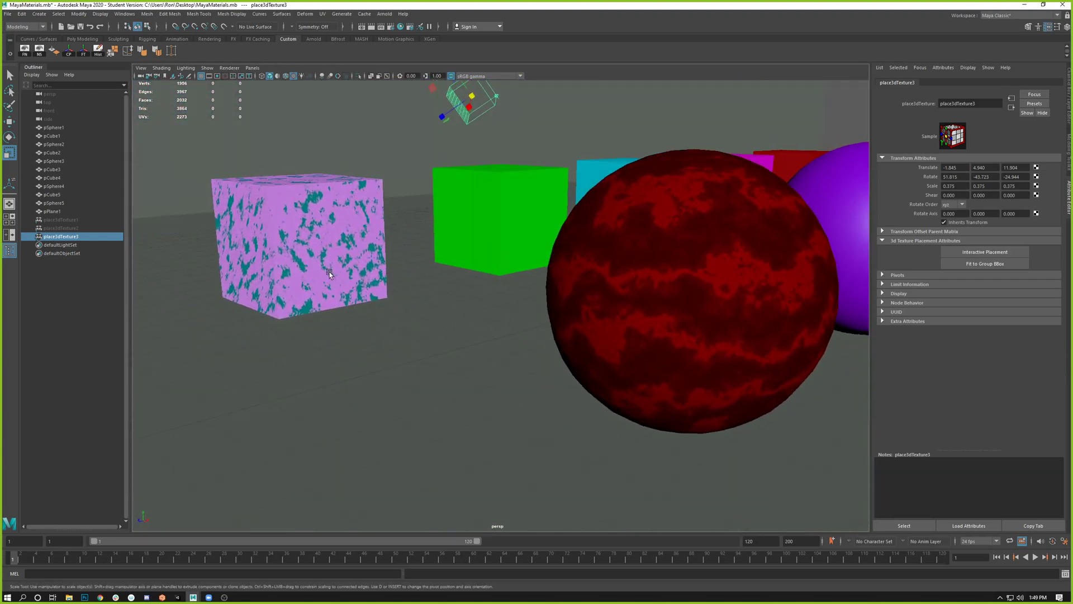
pyautogui.hotkey('ctrl', 'h')
pyautogui.scroll(-5, 441, 280)
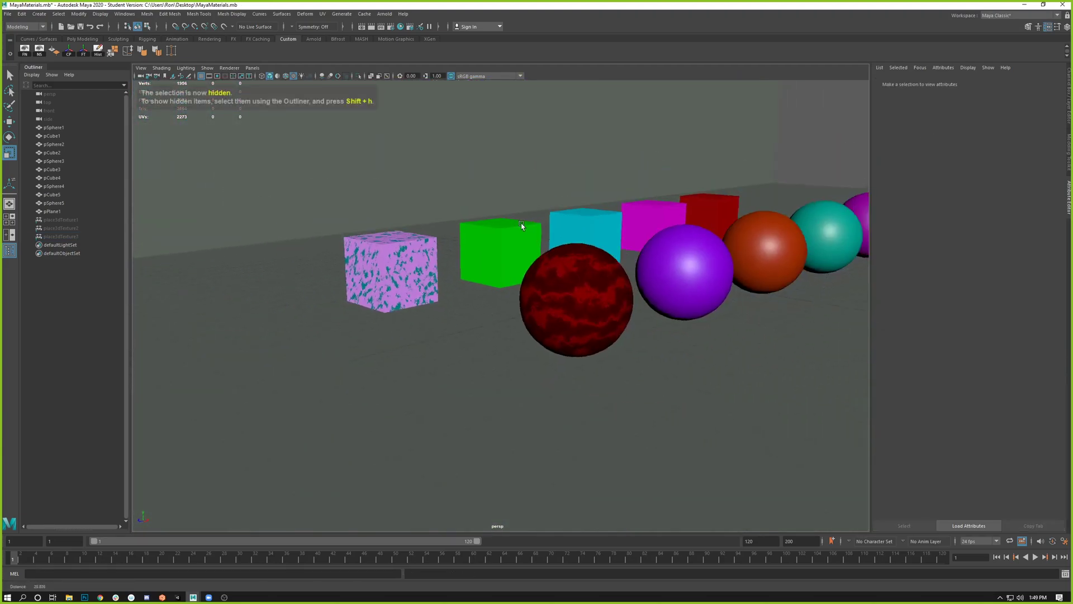
pyautogui.keyDown('alt'); pyautogui.moveTo(521, 223); pyautogui.dragTo(493, 208); pyautogui.keyUp('alt')
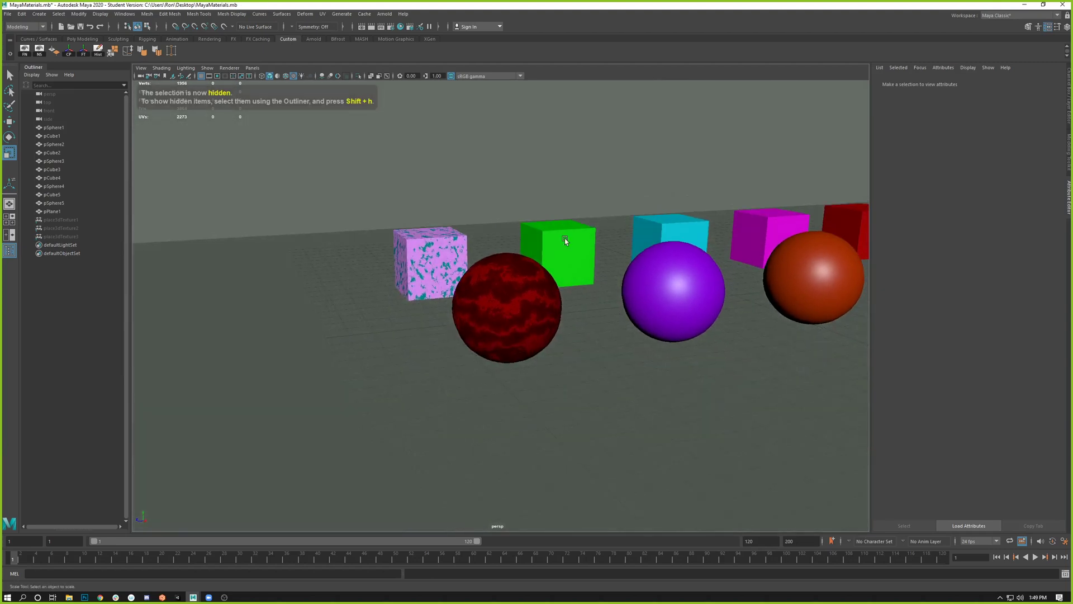
pyautogui.keyDown('alt'); pyautogui.moveTo(598, 245); pyautogui.dragTo(604, 261); pyautogui.keyUp('alt')
pyautogui.keyDown('alt'); pyautogui.moveTo(603, 261); pyautogui.dragTo(495, 258, button='middle'); pyautogui.keyUp('alt')
pyautogui.click(527, 324)
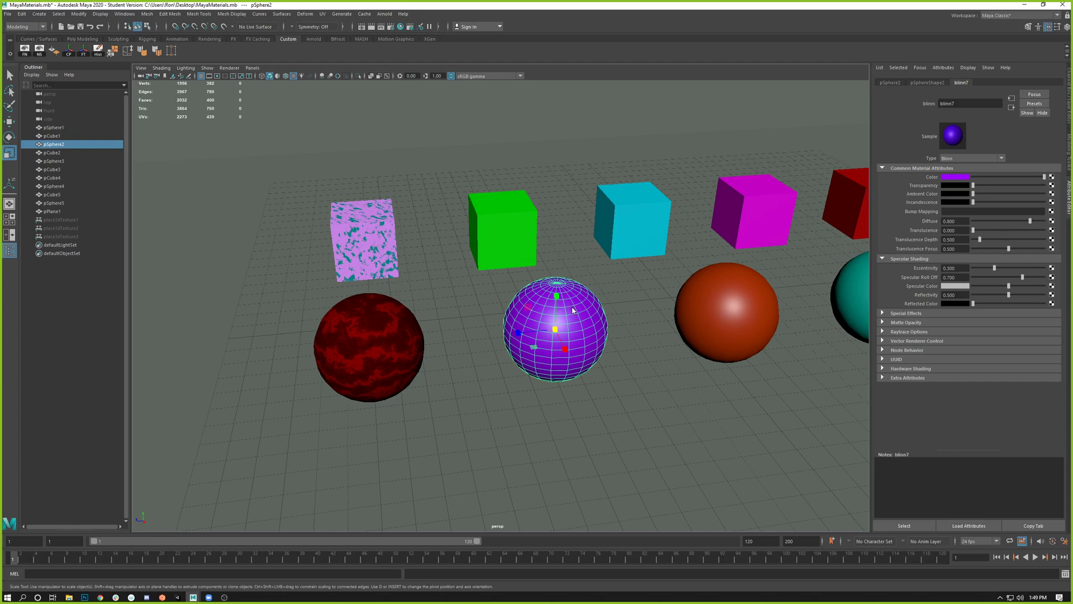
pyautogui.moveTo(571, 307); pyautogui.dragTo(572, 547, button='right')
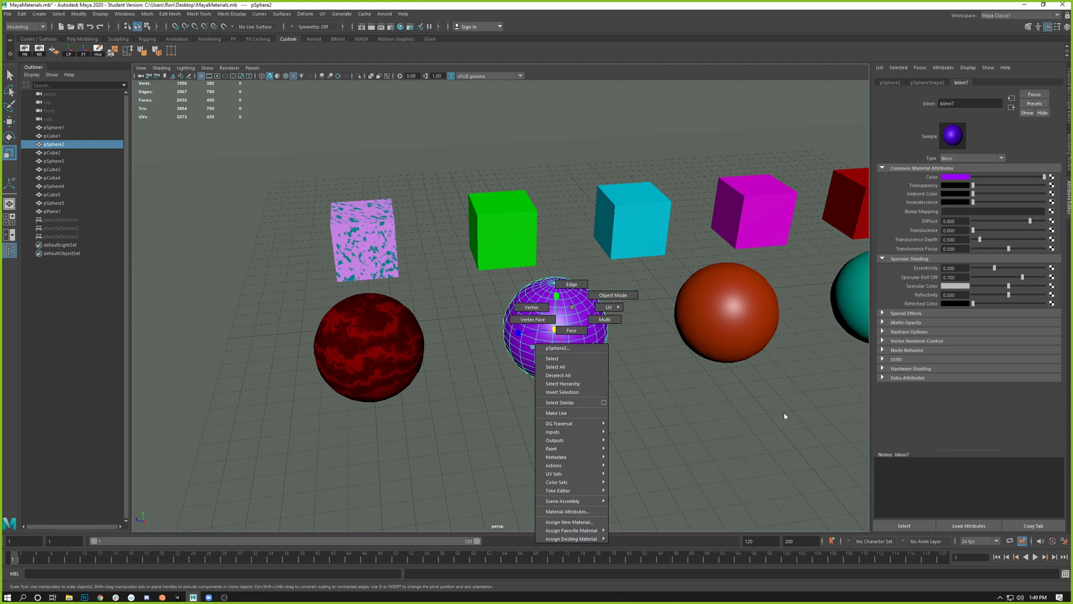
pyautogui.moveTo(784, 416); pyautogui.dragTo(834, 396, button='right')
pyautogui.click(1053, 178)
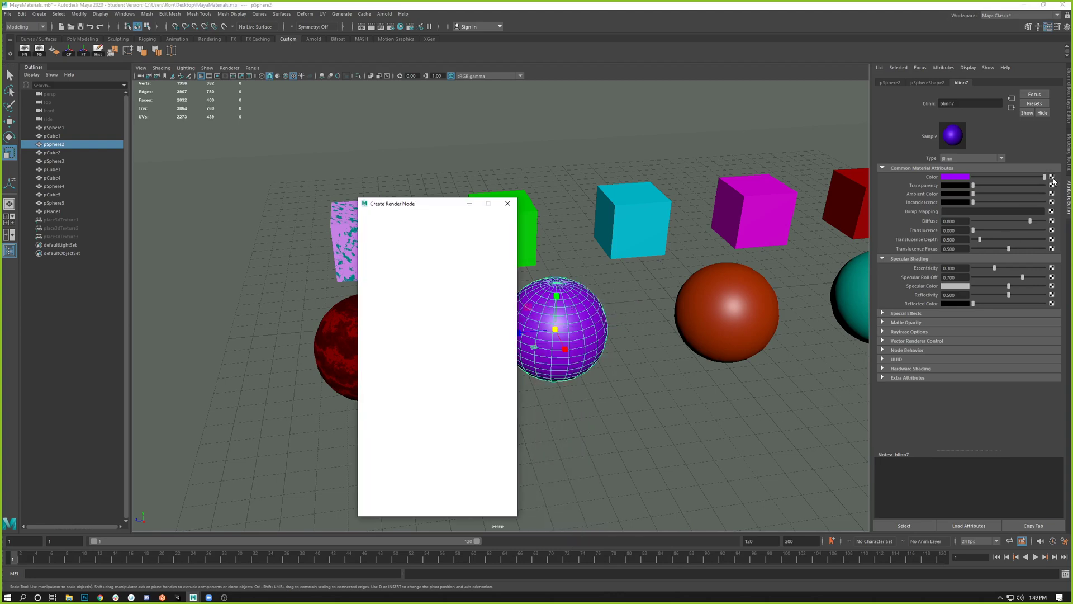
pyautogui.click(382, 278)
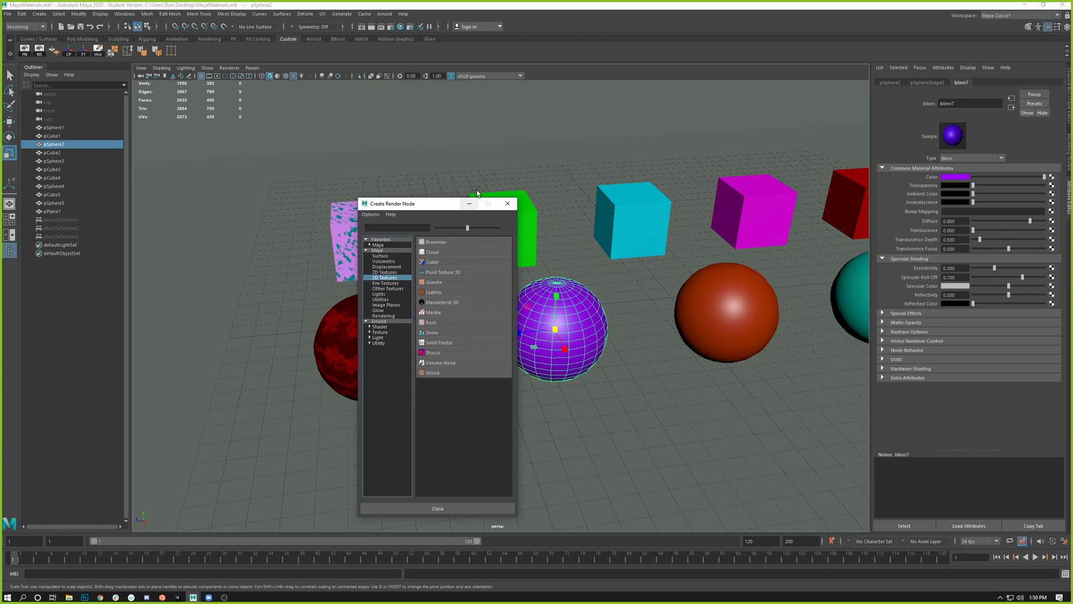
pyautogui.click(502, 206)
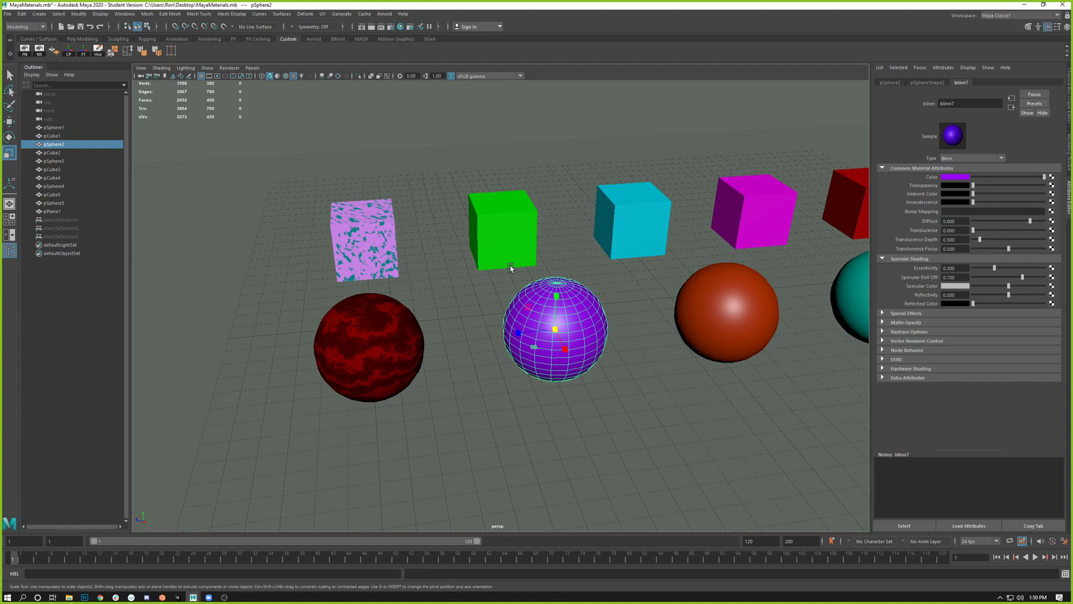
# Step: Map a 2D Checker texture to the Color of the purple sphere's Blinn material
pyautogui.click(1047, 178)
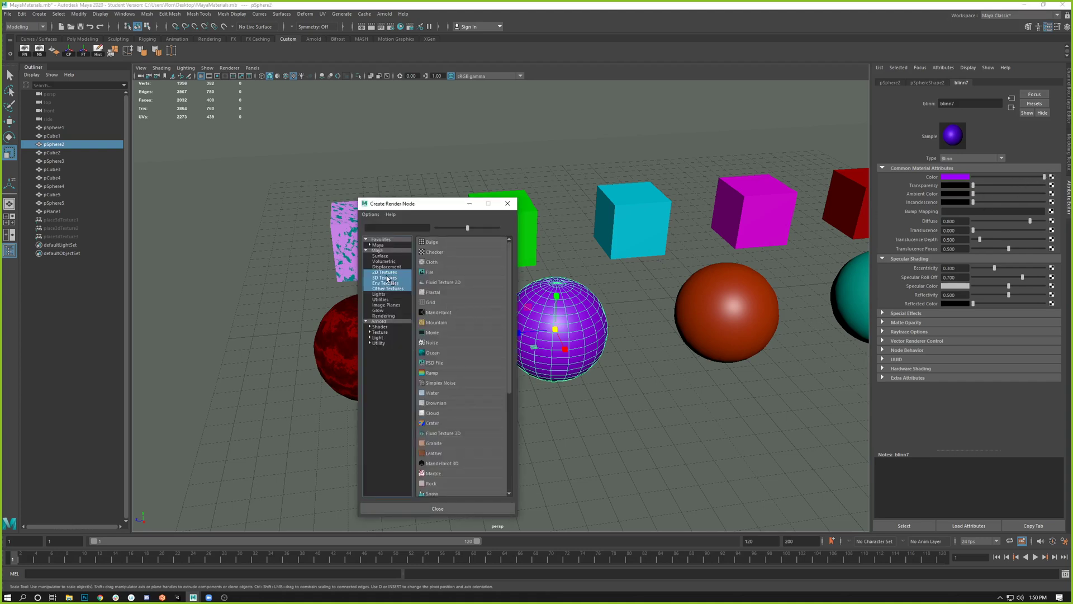
pyautogui.click(385, 272)
pyautogui.moveTo(434, 207); pyautogui.dragTo(439, 93)
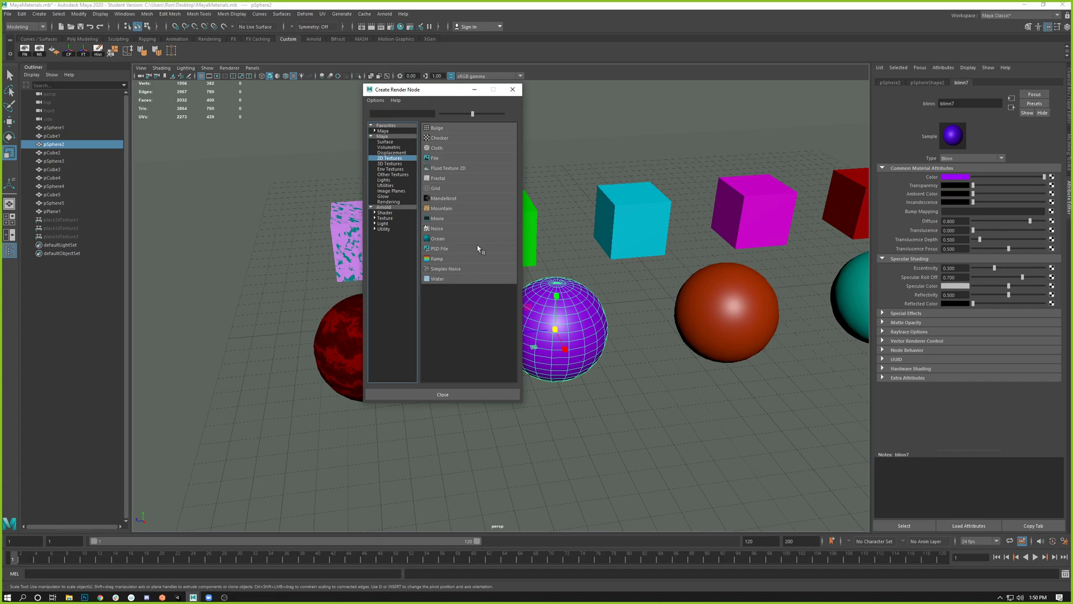
pyautogui.click(438, 138)
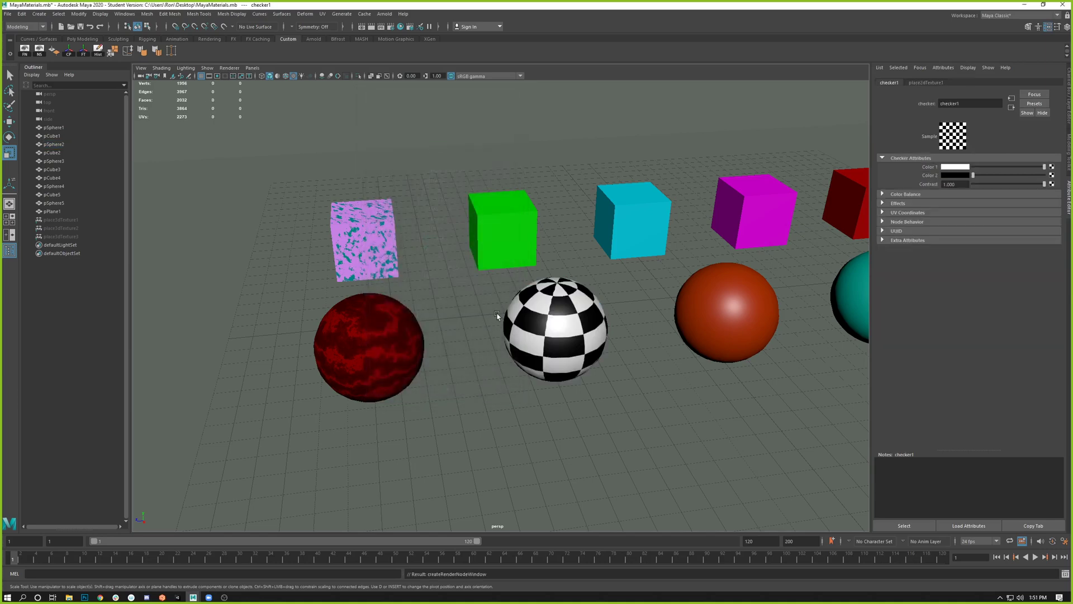
pyautogui.scroll(2, 549, 314)
pyautogui.scroll(3, 549, 315)
pyautogui.keyDown('alt'); pyautogui.moveTo(691, 335); pyautogui.dragTo(720, 243); pyautogui.keyUp('alt')
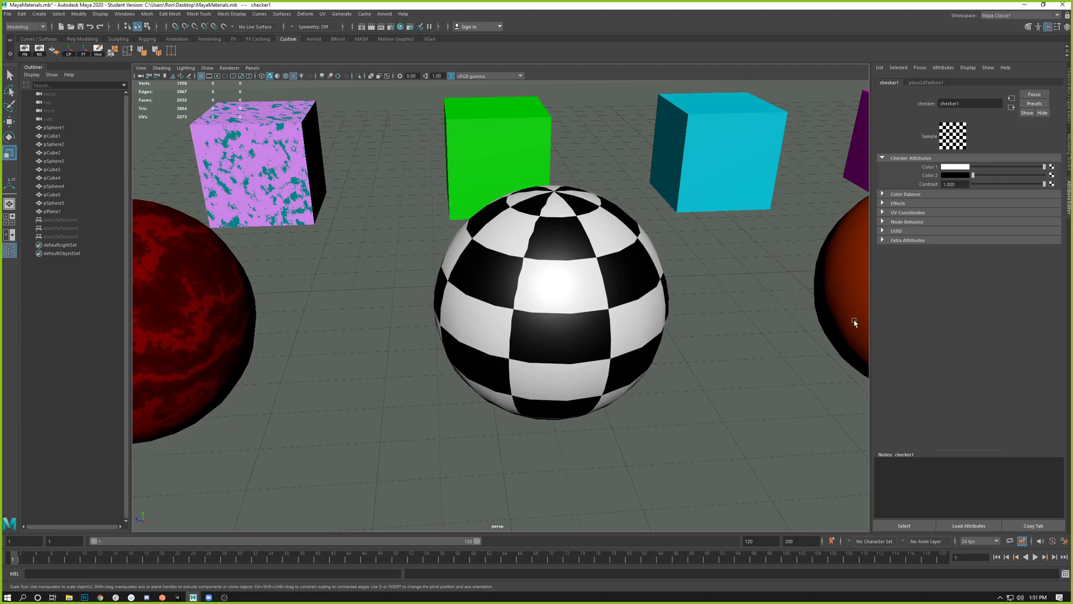
pyautogui.click(947, 176)
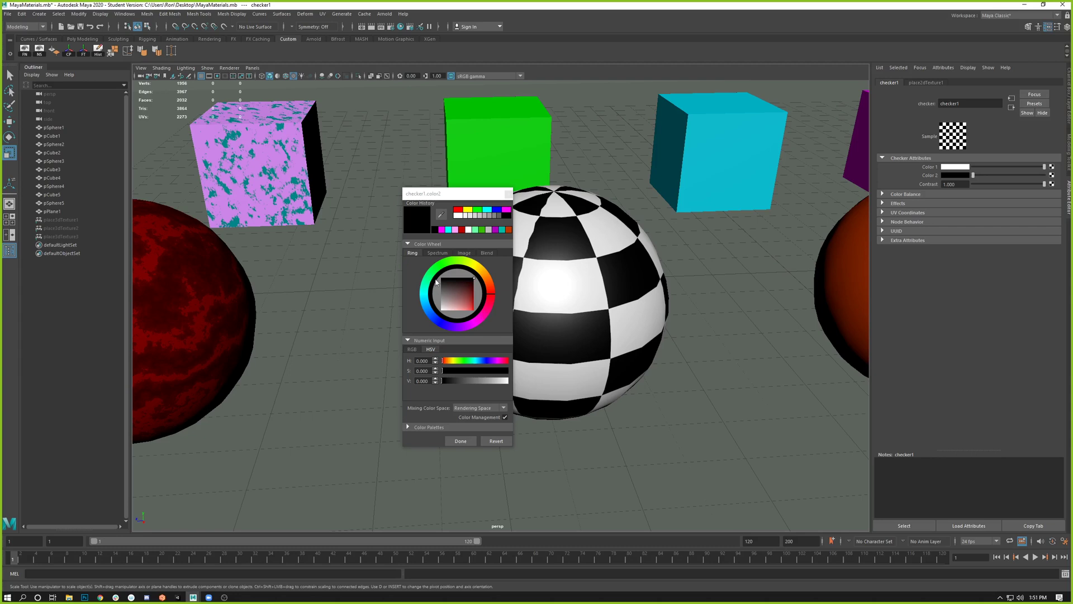
pyautogui.click(447, 261)
pyautogui.moveTo(468, 302); pyautogui.dragTo(484, 322)
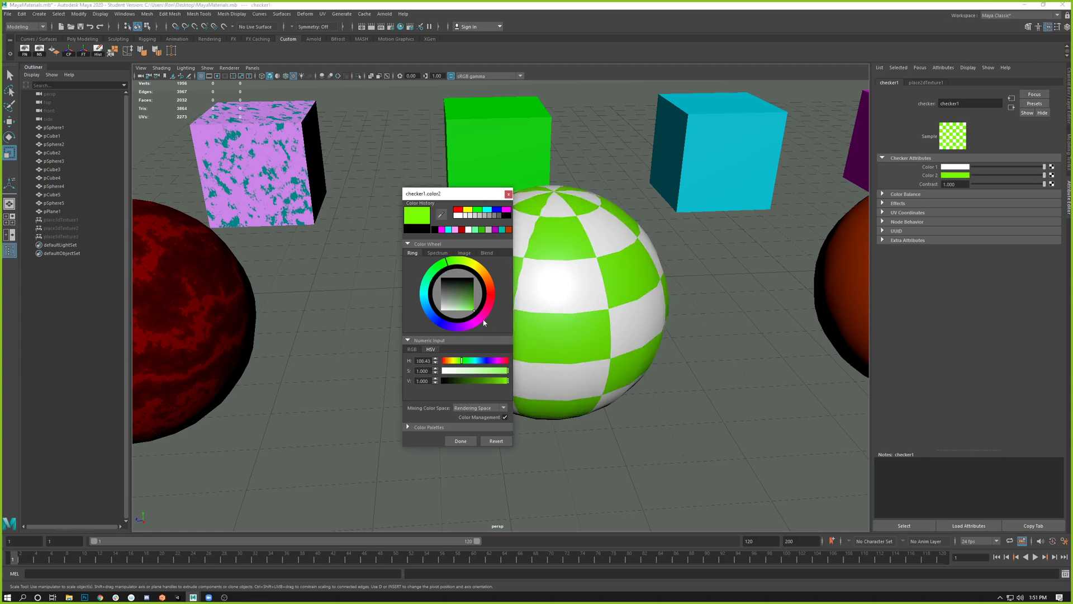
pyautogui.click(508, 194)
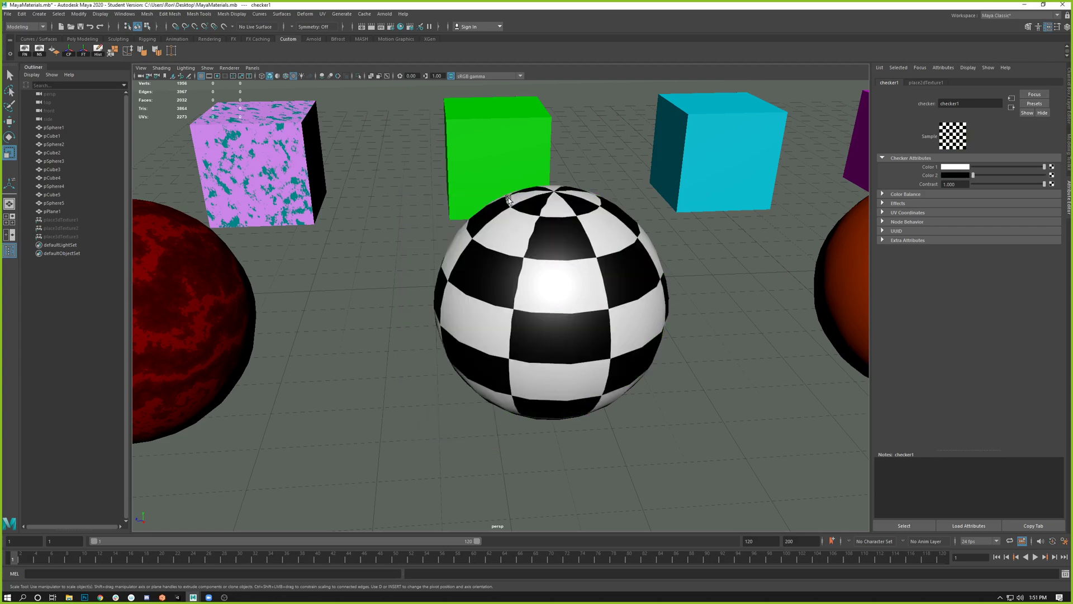
# Step: Set the checker texture's Color 2 to bright green and its Color 1 to pure red
pyautogui.click(945, 175)
pyautogui.click(937, 156)
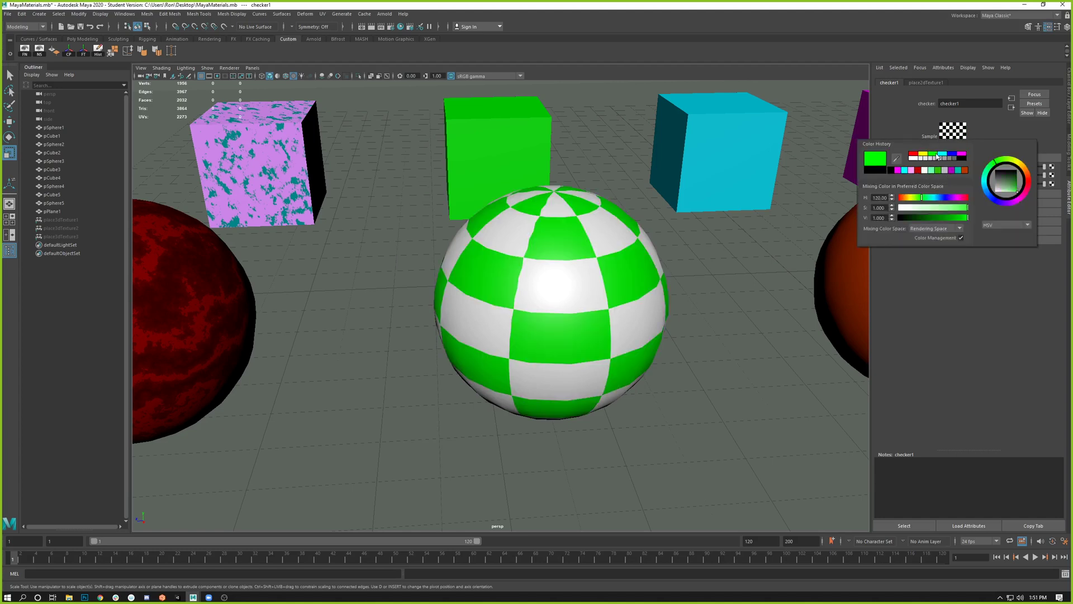
pyautogui.click(952, 166)
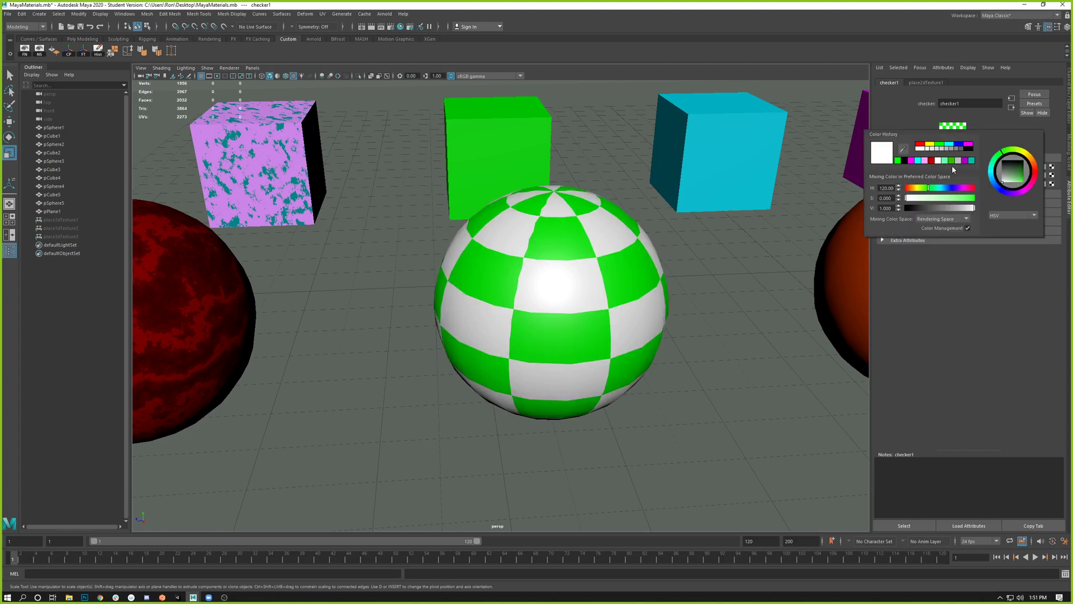
pyautogui.click(941, 188)
pyautogui.moveTo(942, 198); pyautogui.dragTo(978, 200)
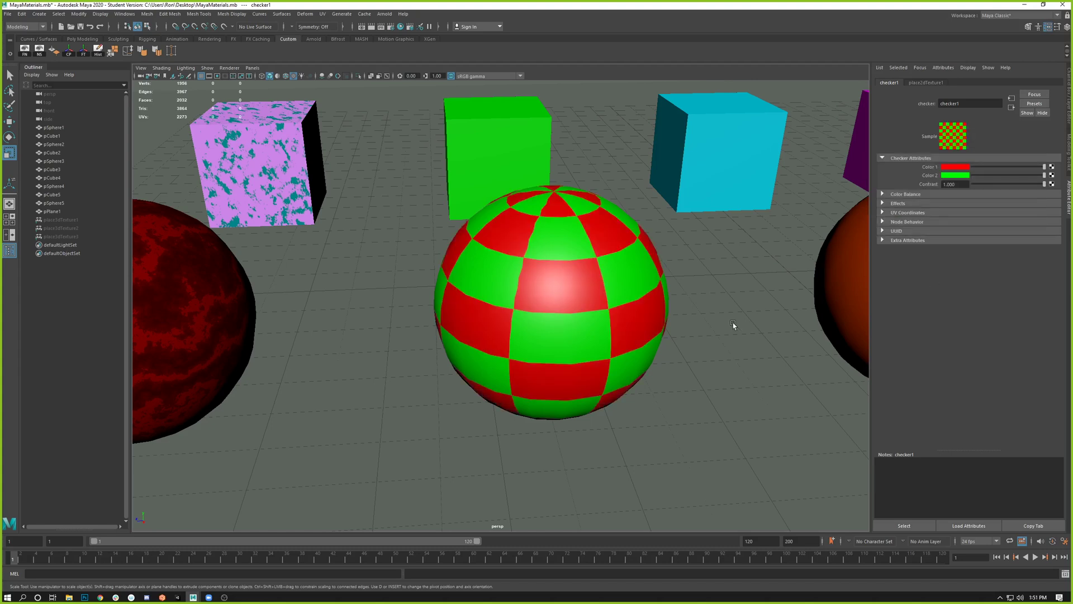
# Step: Reselect the red-and-green checkered sphere and open its checker texture attributes from the Blinn material's Color
pyautogui.click(598, 320)
pyautogui.click(660, 400)
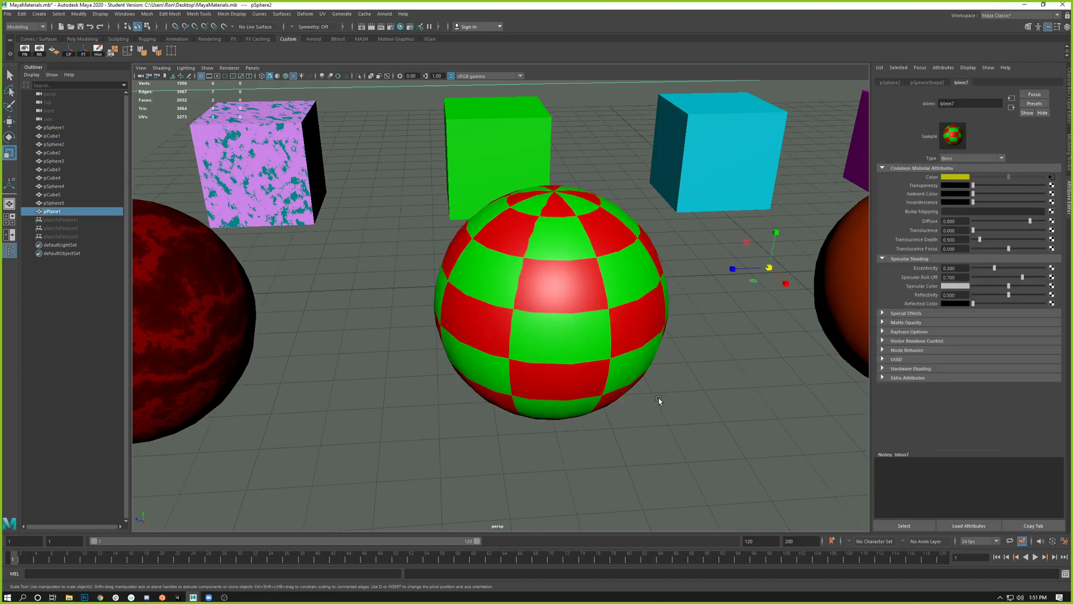
pyautogui.click(583, 317)
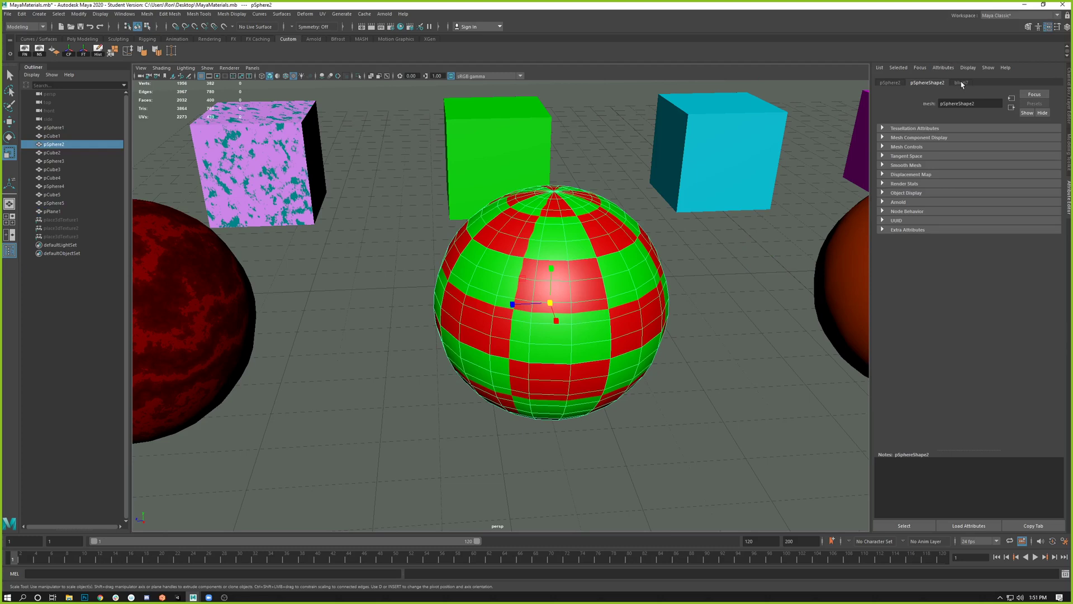
pyautogui.click(962, 82)
pyautogui.click(1051, 178)
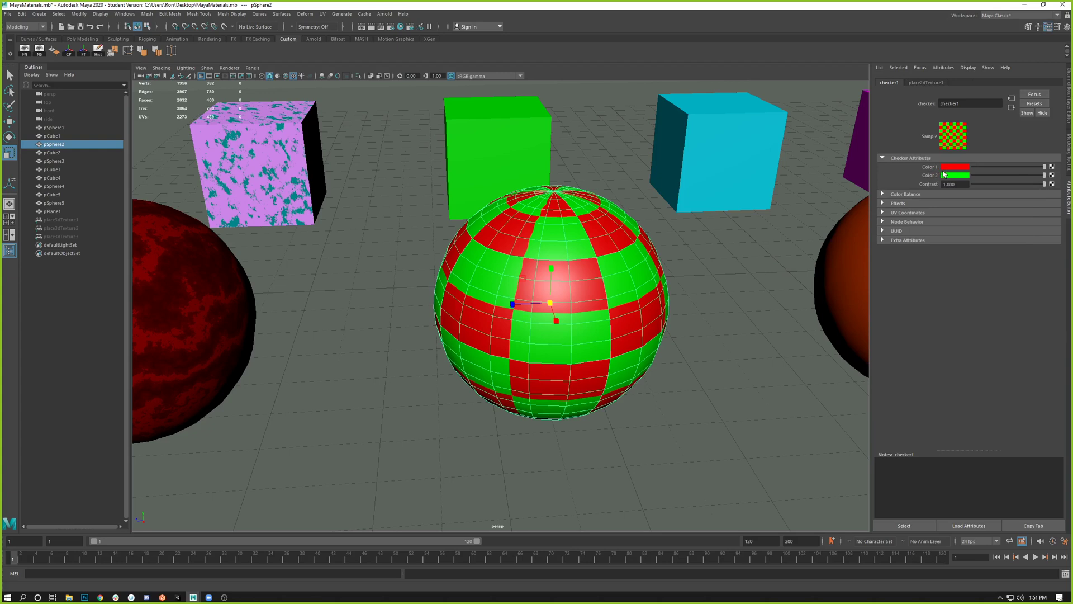
# Step: Map a 2D Noise texture to Color 1 of the sphere's checker texture
pyautogui.click(1052, 167)
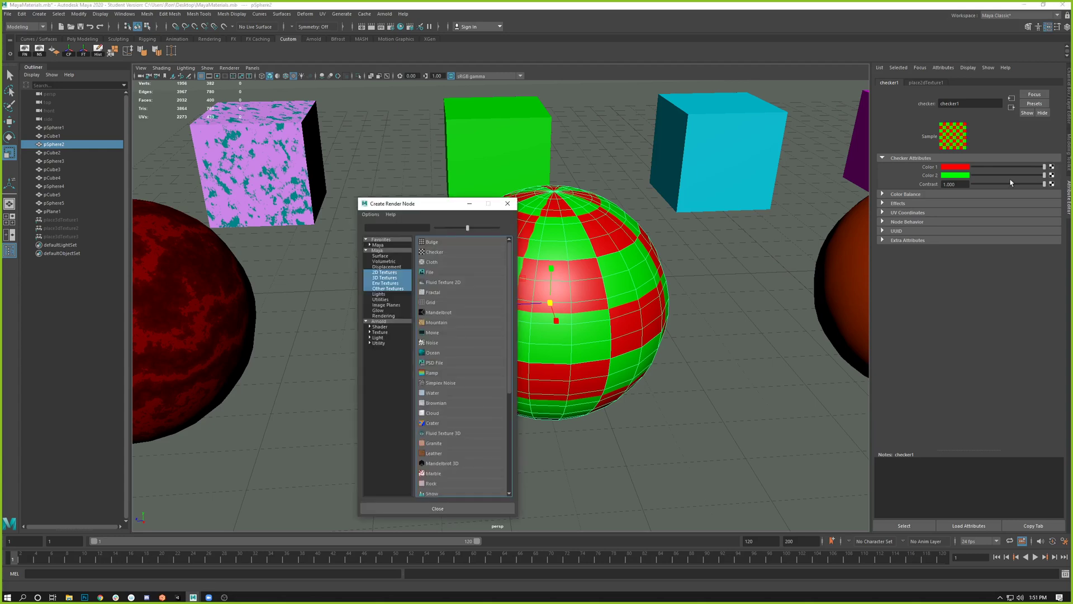
pyautogui.moveTo(434, 205); pyautogui.dragTo(610, 123)
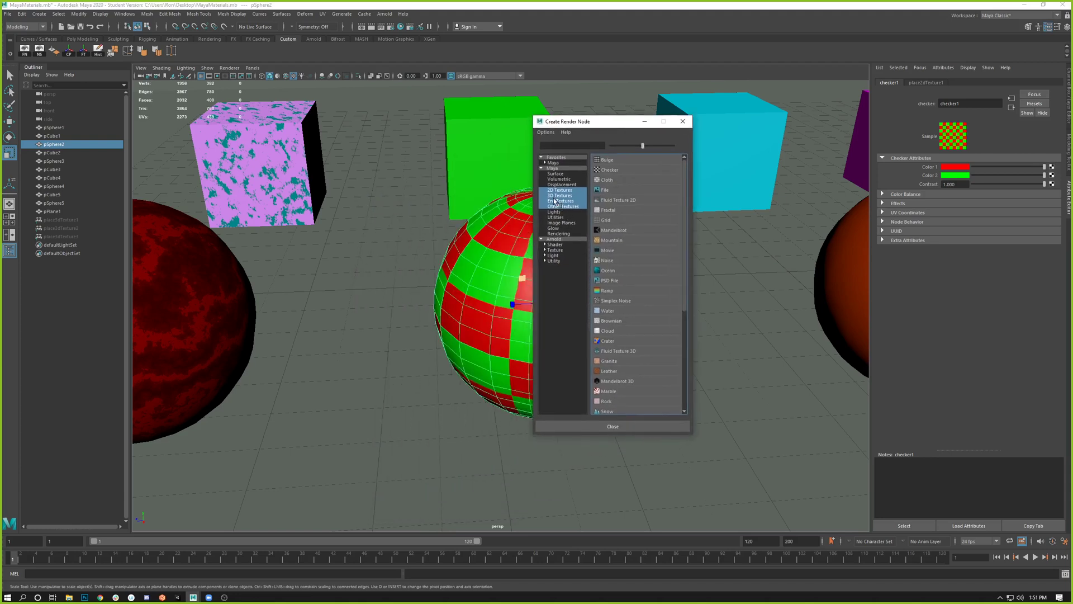
pyautogui.click(560, 190)
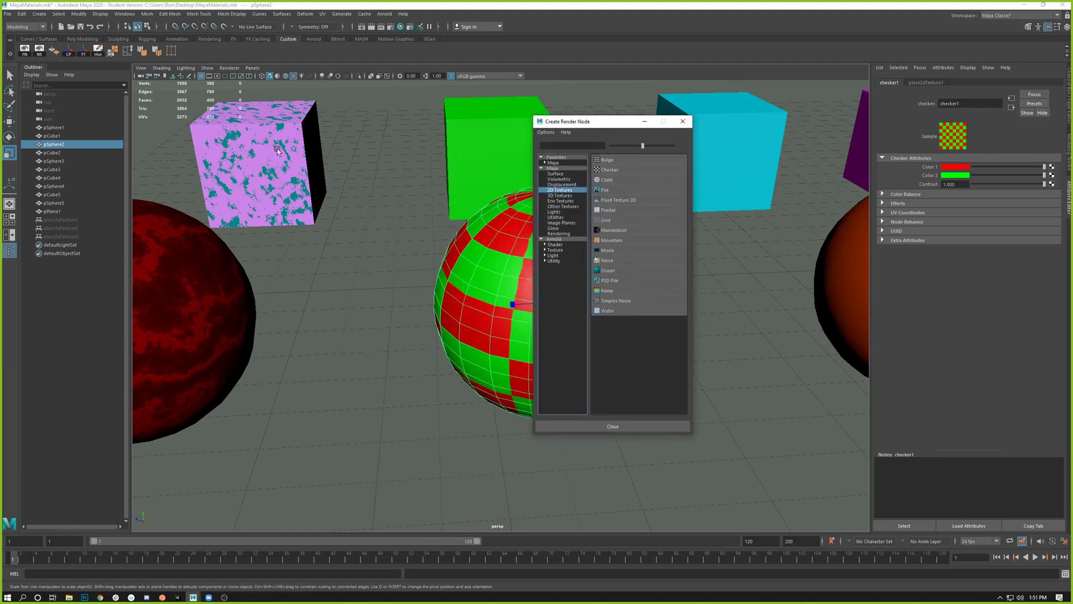
pyautogui.click(605, 260)
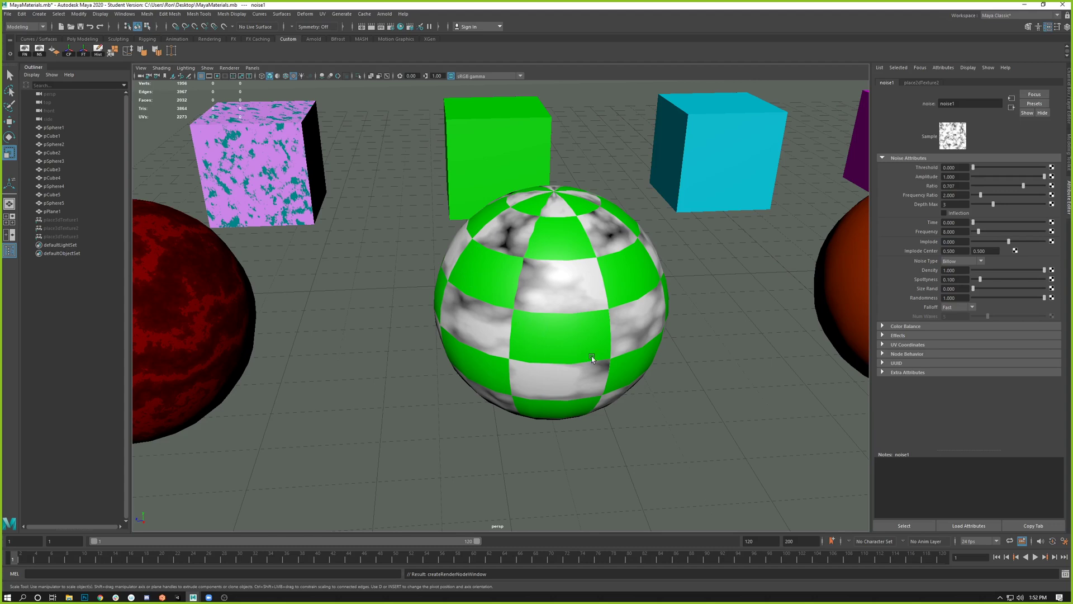
# Step: Set the noise texture's Amplitude to about 0.53, Ratio to about 0.77 and Frequency Ratio to about 4.9, and make its Color Gain purple
pyautogui.moveTo(973, 168)
pyautogui.mouseDown()
pyautogui.moveTo(993, 169)
pyautogui.moveTo(970, 169)
pyautogui.mouseUp()
pyautogui.moveTo(1044, 177); pyautogui.dragTo(1004, 196)
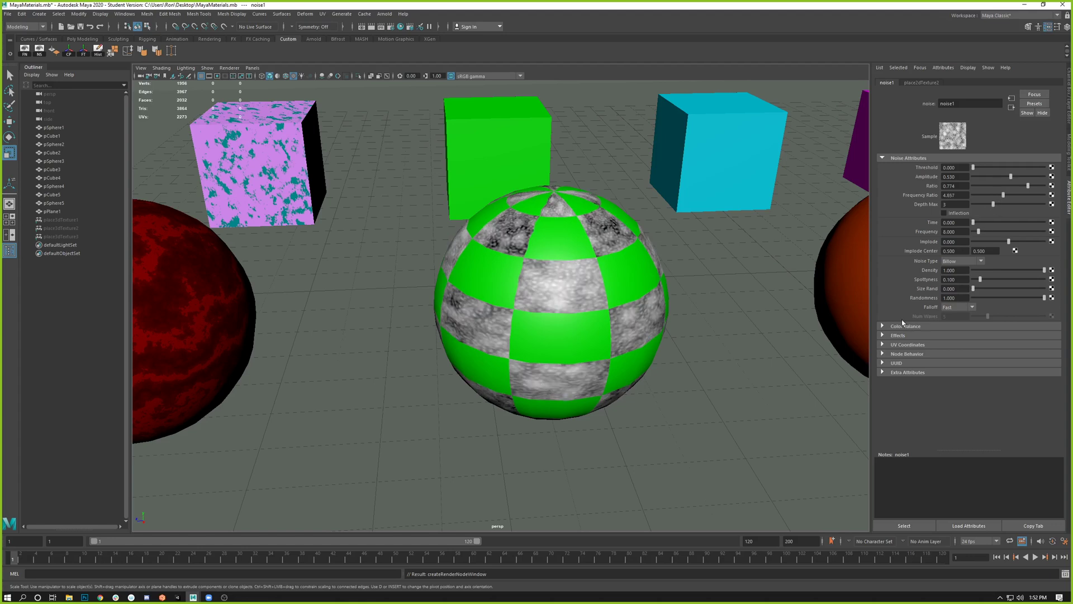
pyautogui.click(883, 326)
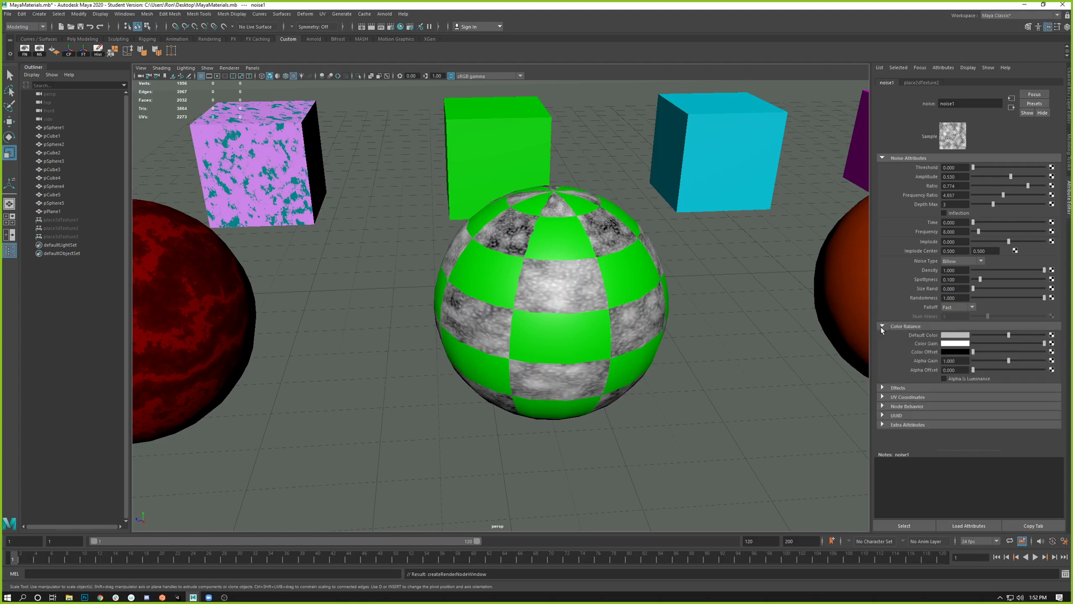
pyautogui.click(950, 343)
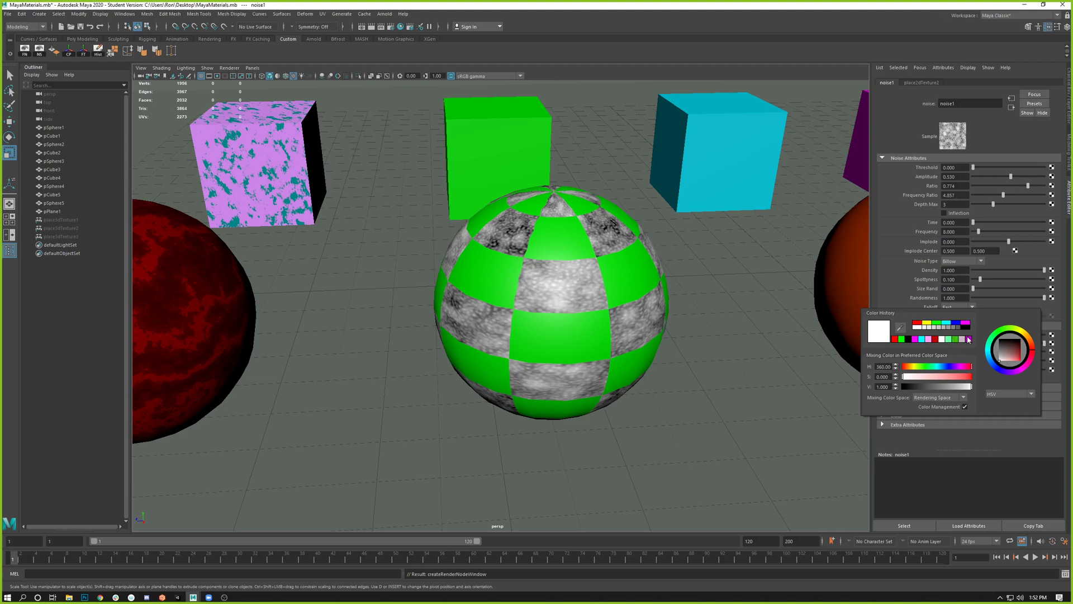
pyautogui.click(969, 340)
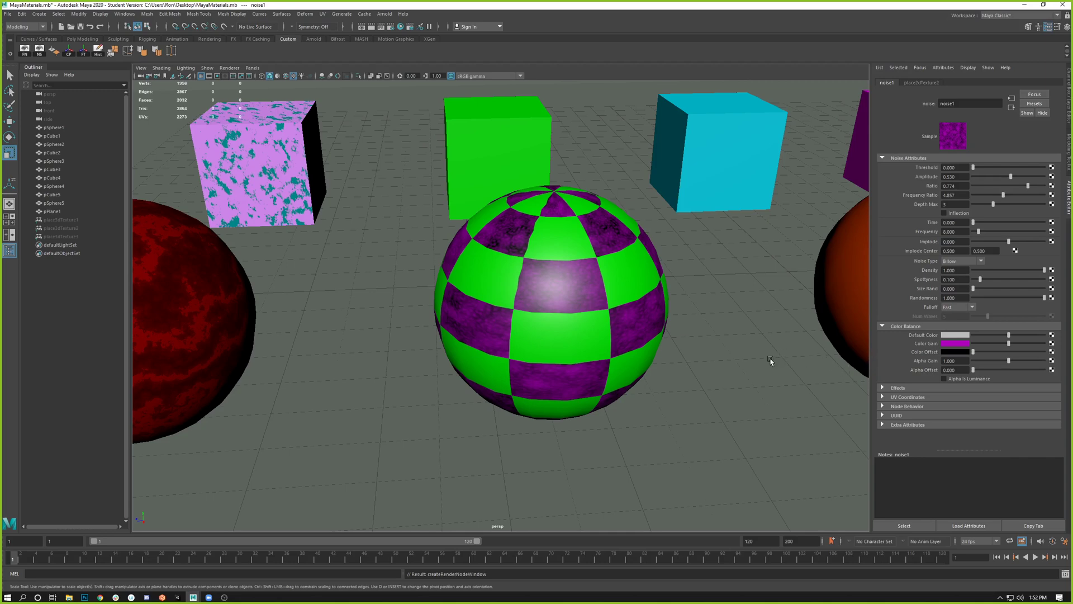
# Step: Reopen the green-and-purple sphere's checker texture and inspect the connection options of its Color 1, including Break Connection
pyautogui.keyDown('alt'); pyautogui.moveTo(726, 376); pyautogui.dragTo(567, 331); pyautogui.keyUp('alt')
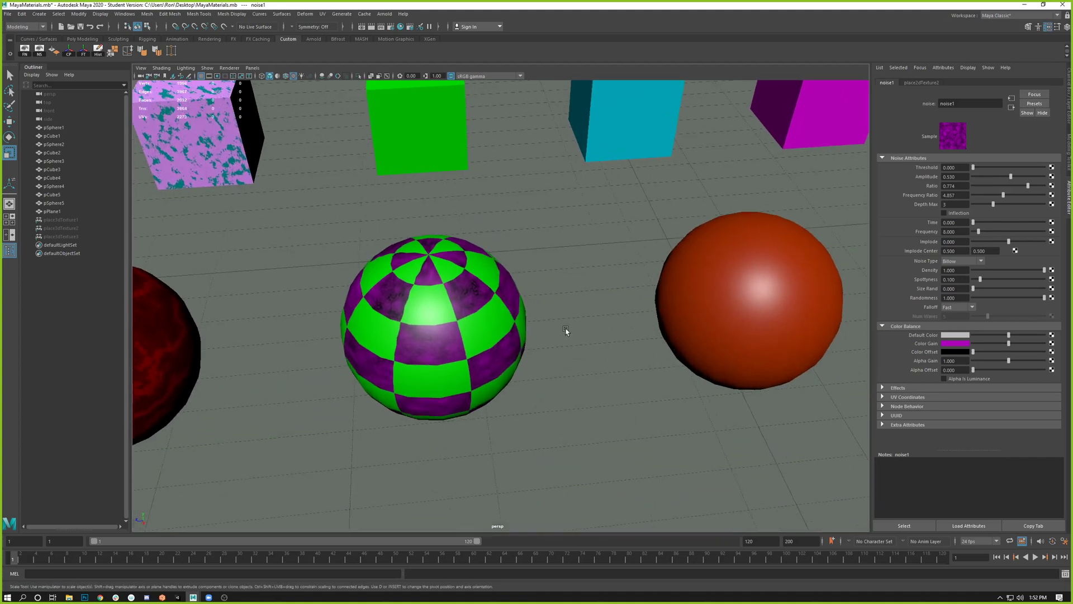
pyautogui.scroll(5, 458, 367)
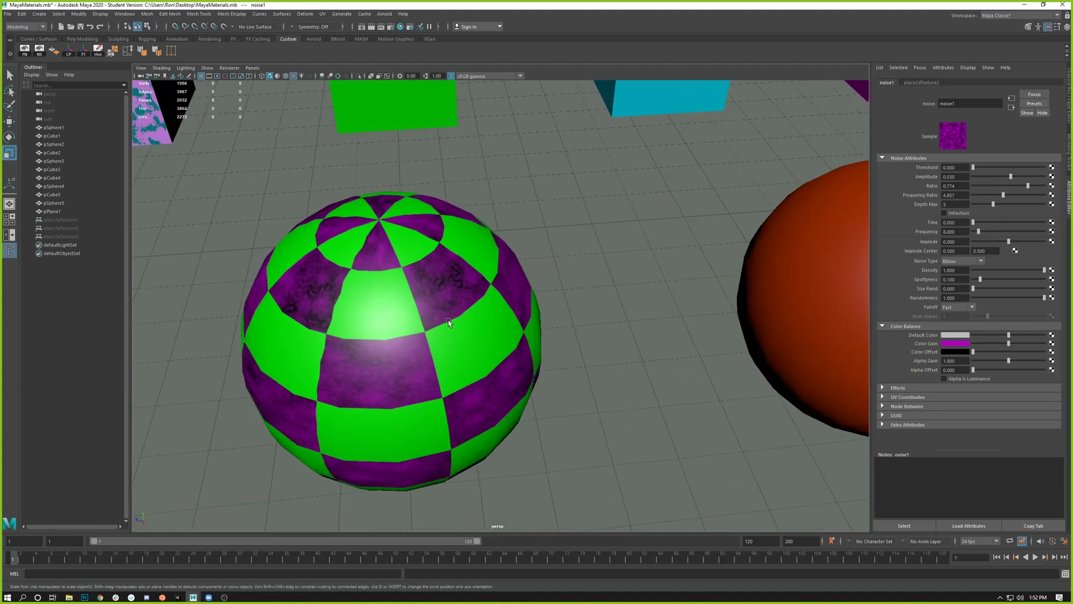
pyautogui.click(485, 332)
pyautogui.click(1051, 177)
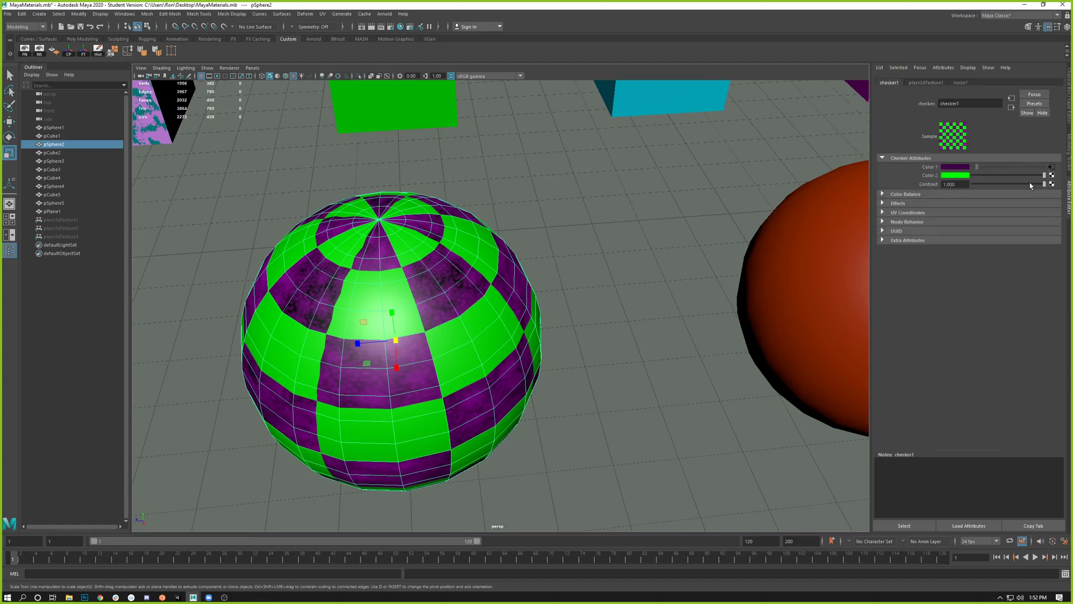
pyautogui.click(459, 347)
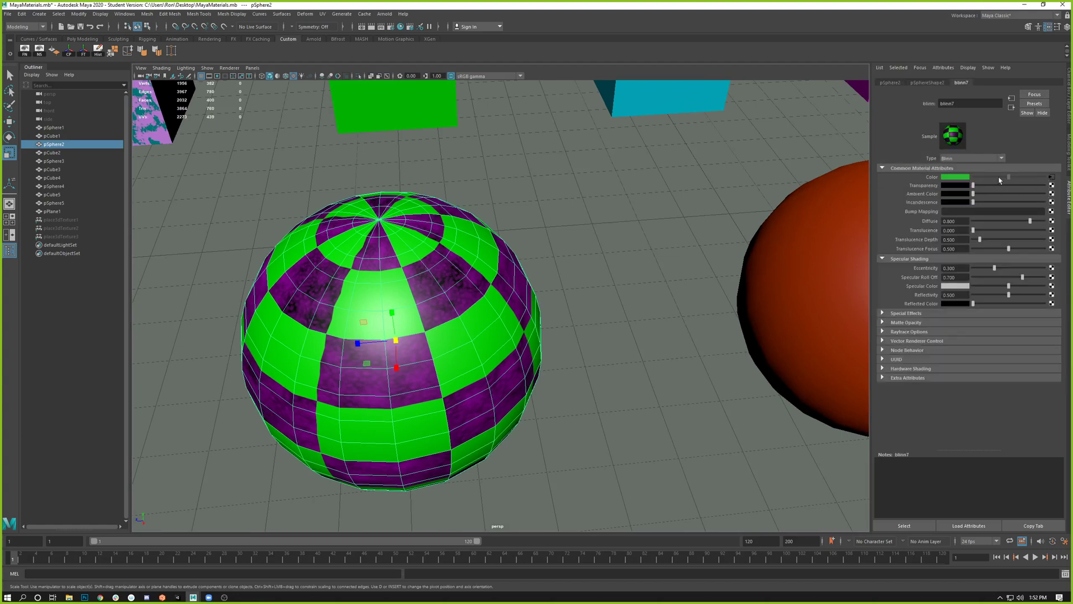
pyautogui.click(1052, 177)
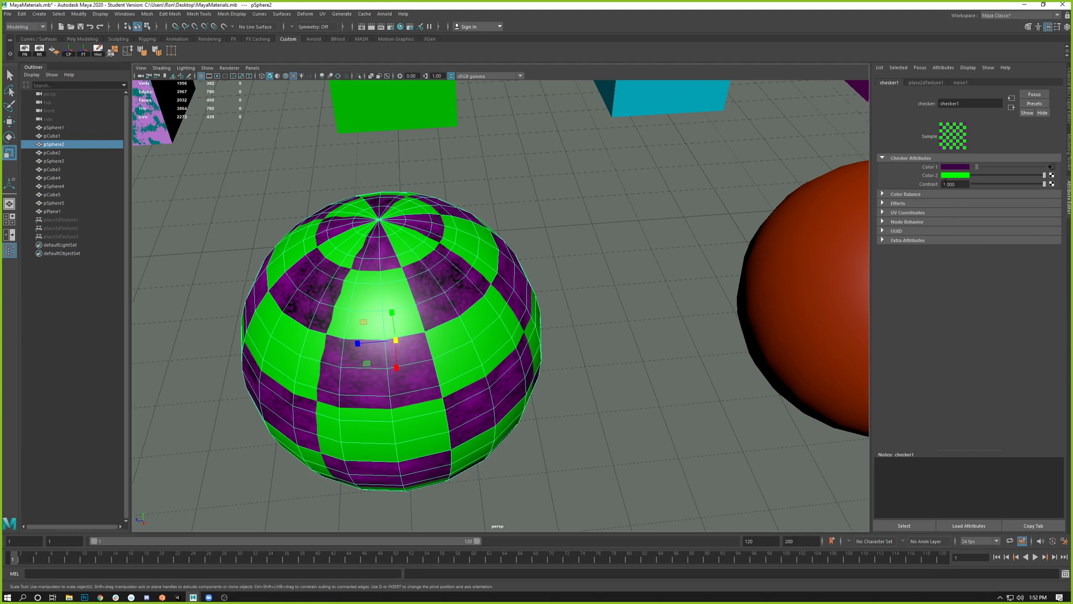
pyautogui.rightClick(932, 168)
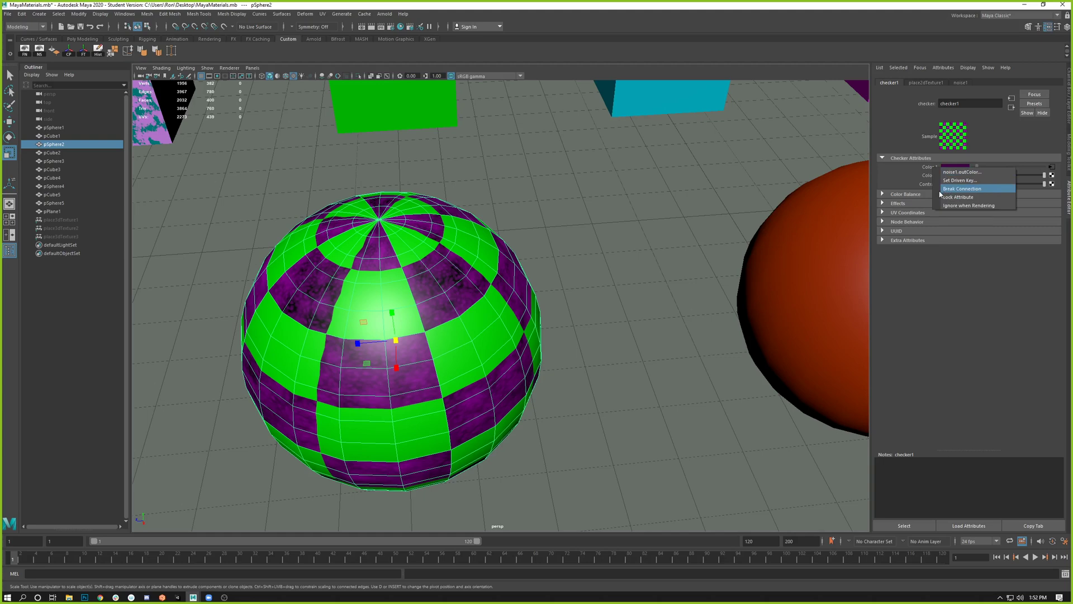
pyautogui.click(939, 344)
pyautogui.click(526, 348)
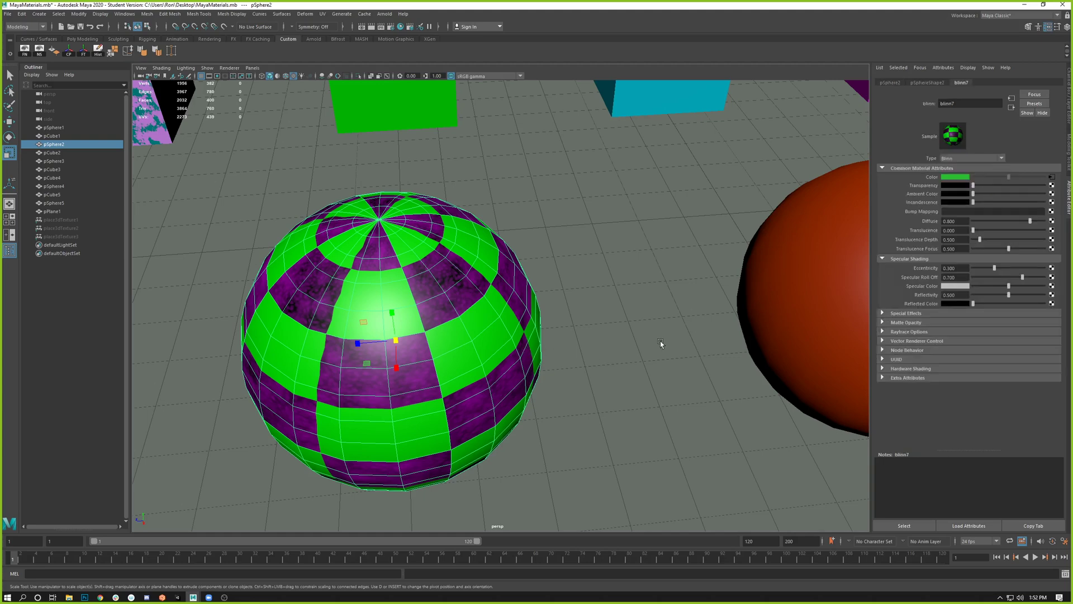
# Step: Map a 2D Ramp texture to the Color of the orange sphere's Blinn material
pyautogui.keyDown('alt'); pyautogui.moveTo(776, 349); pyautogui.dragTo(620, 332, button='middle'); pyautogui.keyUp('alt')
pyautogui.keyDown('alt'); pyautogui.moveTo(620, 333); pyautogui.dragTo(553, 308, button='right'); pyautogui.keyUp('alt')
pyautogui.click(634, 287)
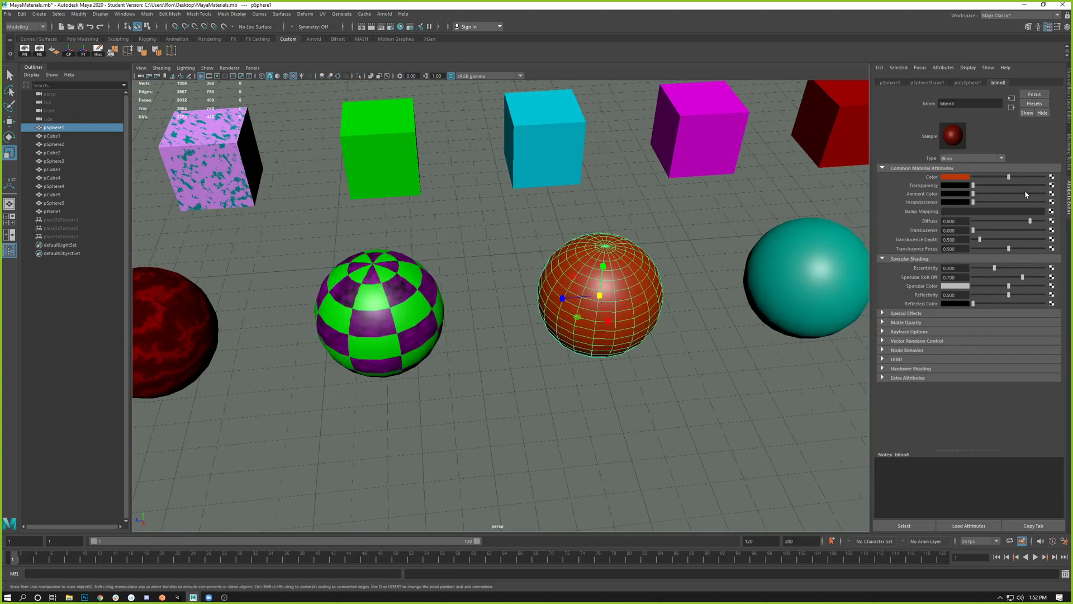
pyautogui.click(1052, 177)
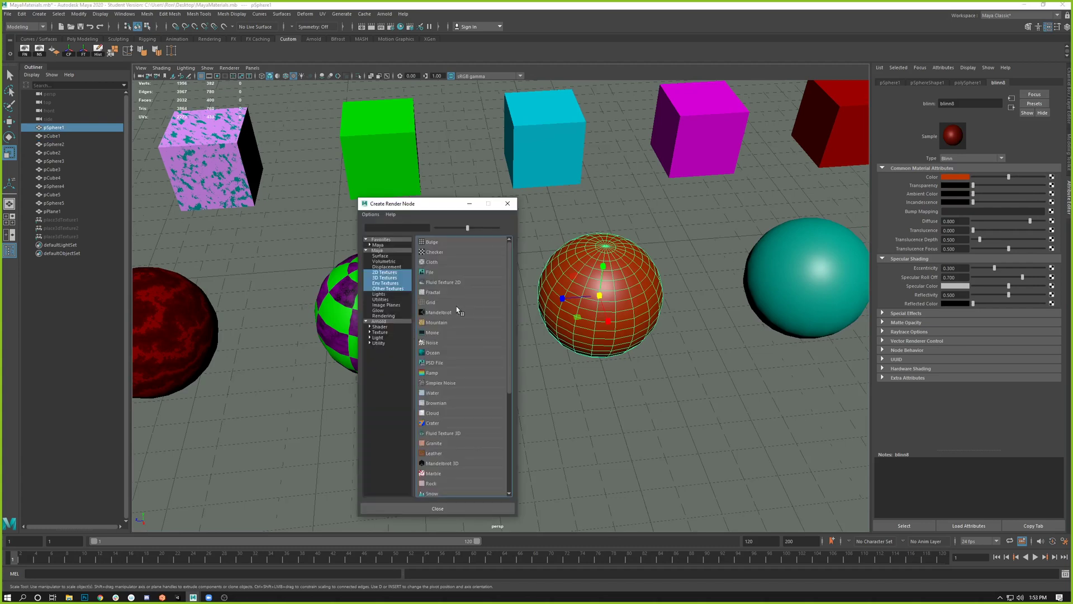
pyautogui.click(385, 272)
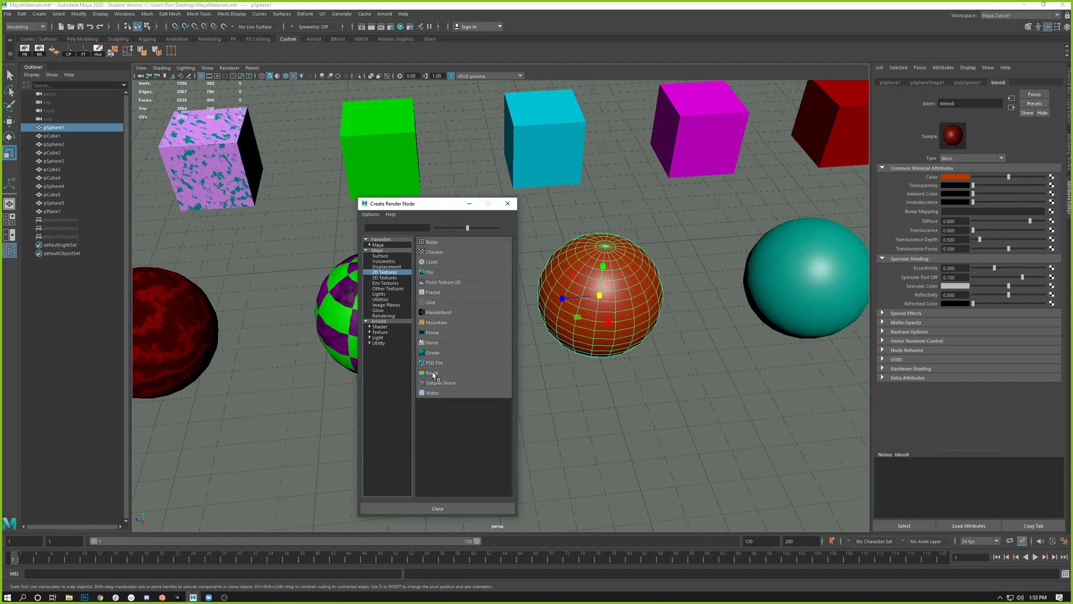
pyautogui.click(432, 373)
# Step: Reselect the ramp-textured sphere and open its ramp attributes from the Blinn material's Color
pyautogui.keyDown('alt'); pyautogui.moveTo(625, 300); pyautogui.dragTo(599, 282); pyautogui.keyUp('alt')
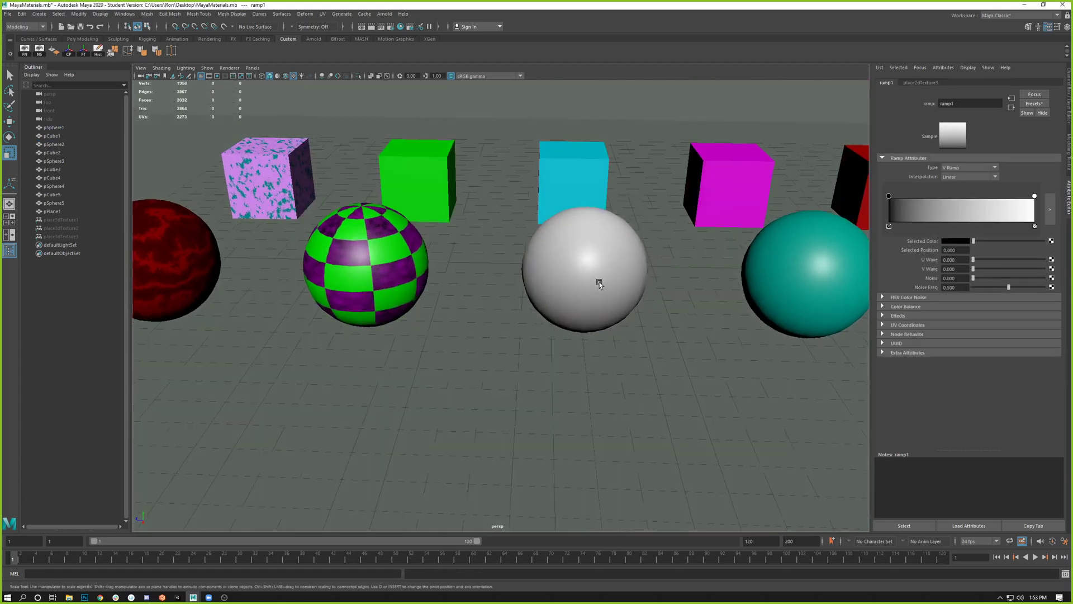
pyautogui.keyDown('alt'); pyautogui.moveTo(600, 282); pyautogui.dragTo(684, 325, button='right'); pyautogui.keyUp('alt')
pyautogui.keyDown('alt'); pyautogui.moveTo(684, 325); pyautogui.dragTo(611, 340, button='middle'); pyautogui.keyUp('alt')
pyautogui.moveTo(579, 300)
pyautogui.keyDown('alt'); pyautogui.mouseDown()
pyautogui.moveTo(563, 273)
pyautogui.moveTo(607, 296)
pyautogui.moveTo(587, 294)
pyautogui.mouseUp(); pyautogui.keyUp('alt')
pyautogui.click(565, 266)
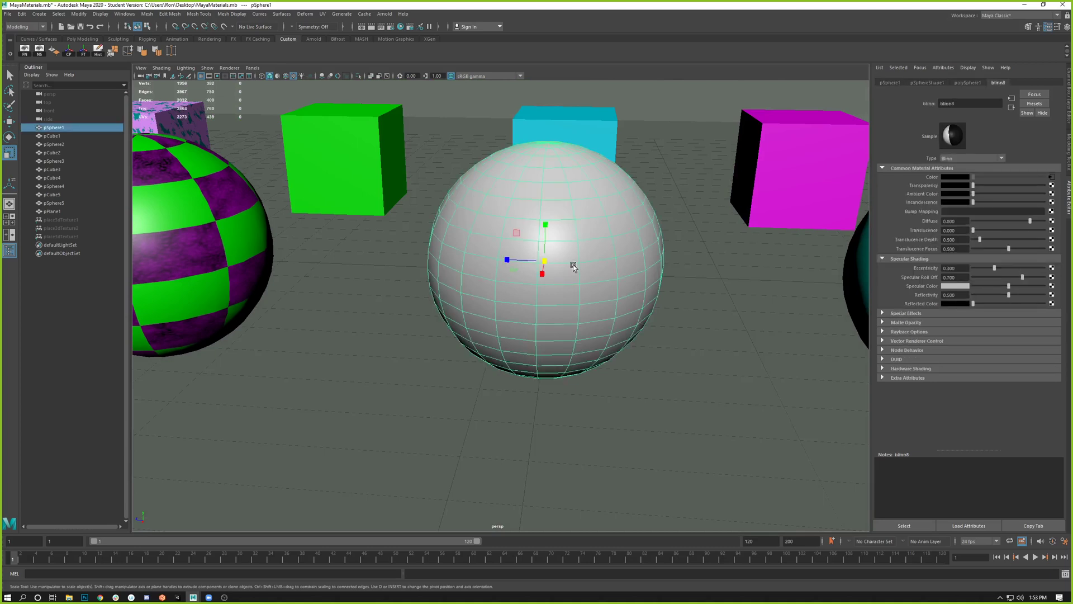
pyautogui.click(1052, 177)
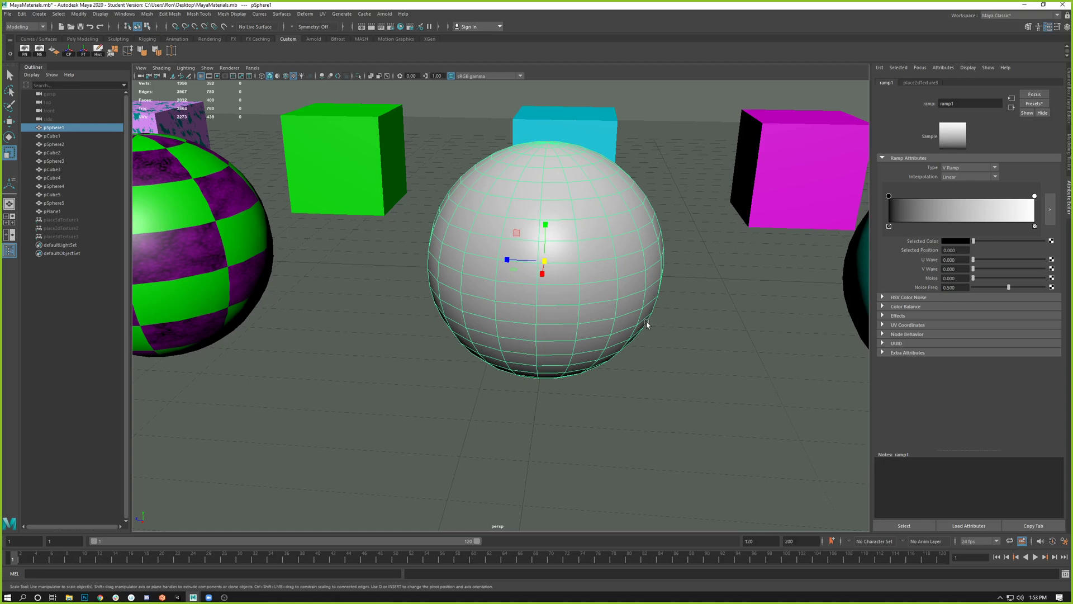
# Step: Try U Ramp as the ramp texture's type and return it to V Ramp
pyautogui.click(964, 168)
pyautogui.click(965, 175)
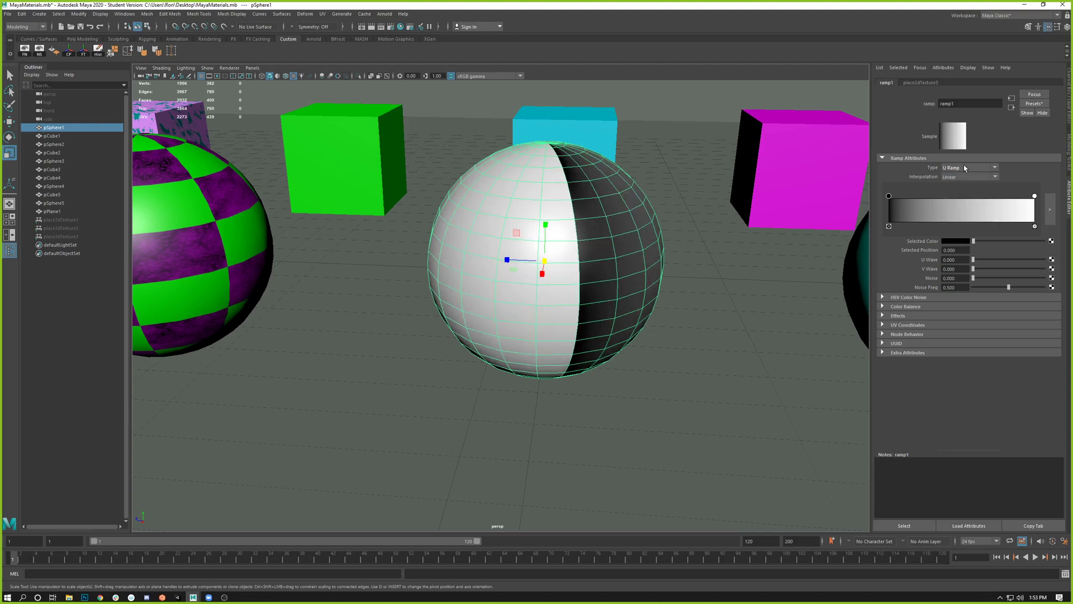
pyautogui.click(965, 168)
pyautogui.click(961, 179)
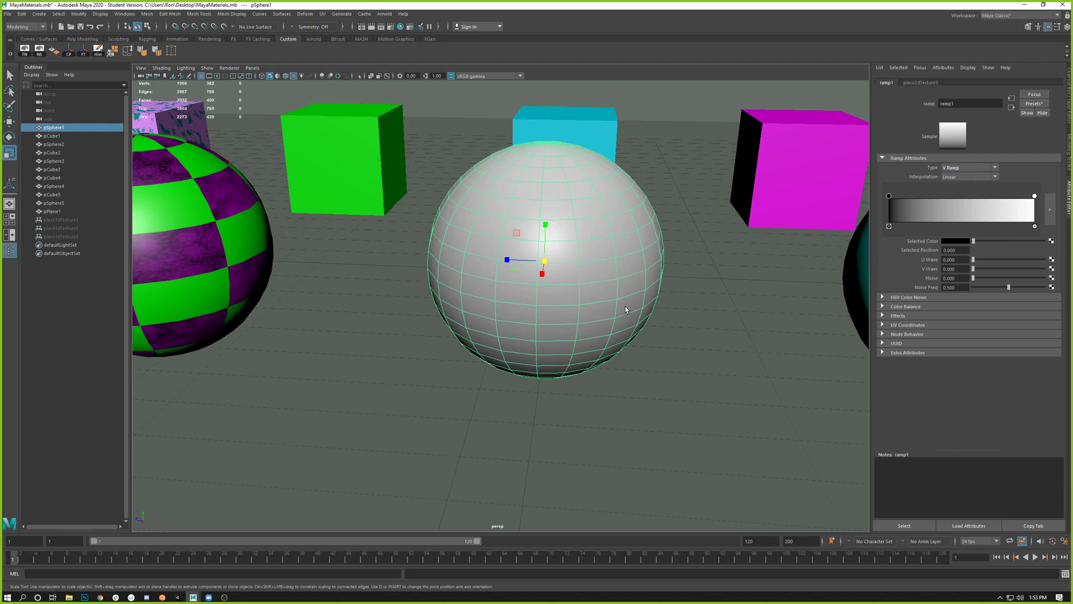
pyautogui.keyDown('alt'); pyautogui.moveTo(616, 312); pyautogui.dragTo(613, 283); pyautogui.keyUp('alt')
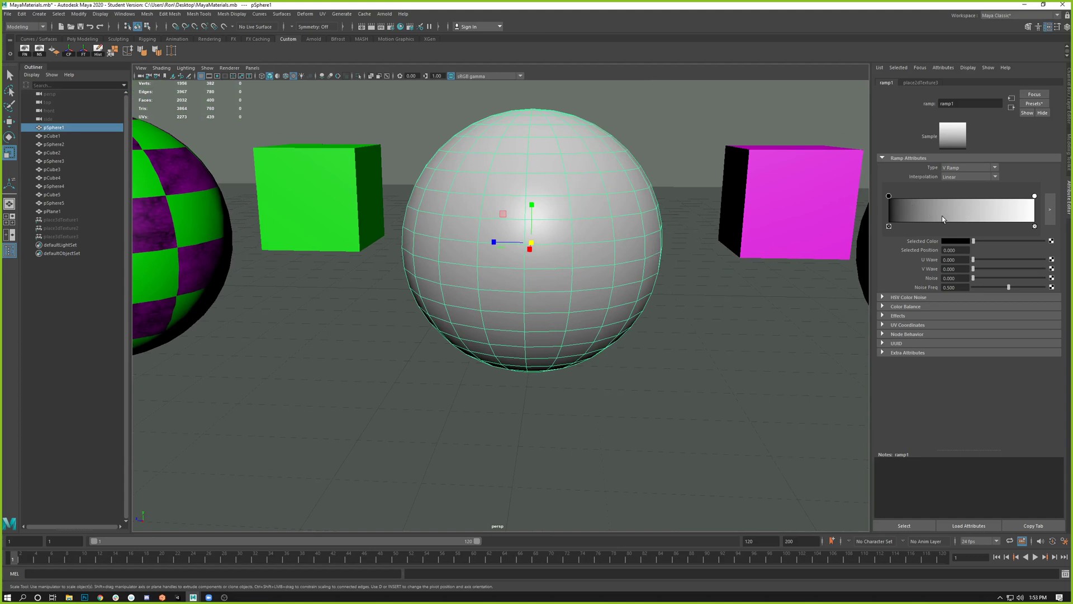
# Step: Add a third color marker near the black end of the ramp and select each marker in turn
pyautogui.click(906, 211)
pyautogui.click(889, 196)
pyautogui.click(907, 198)
pyautogui.click(1035, 197)
pyautogui.click(889, 196)
pyautogui.click(908, 197)
pyautogui.click(1034, 197)
pyautogui.click(906, 198)
pyautogui.click(889, 197)
pyautogui.moveTo(910, 197); pyautogui.dragTo(912, 197)
pyautogui.moveTo(909, 229); pyautogui.dragTo(909, 200)
# Step: Change the ramp's black start marker to a bright blue
pyautogui.click(890, 196)
pyautogui.click(954, 241)
pyautogui.click(956, 243)
pyautogui.moveTo(947, 283); pyautogui.dragTo(979, 285)
pyautogui.keyDown('alt'); pyautogui.moveTo(625, 417); pyautogui.dragTo(657, 402); pyautogui.keyUp('alt')
pyautogui.keyDown('alt'); pyautogui.moveTo(657, 402); pyautogui.dragTo(736, 403, button='right'); pyautogui.keyUp('alt')
pyautogui.keyDown('alt'); pyautogui.moveTo(736, 403); pyautogui.dragTo(767, 357); pyautogui.keyUp('alt')
# Step: Move the ramp's gray marker to about 0.5 and its blue marker to about 0.28
pyautogui.moveTo(909, 202); pyautogui.dragTo(963, 205)
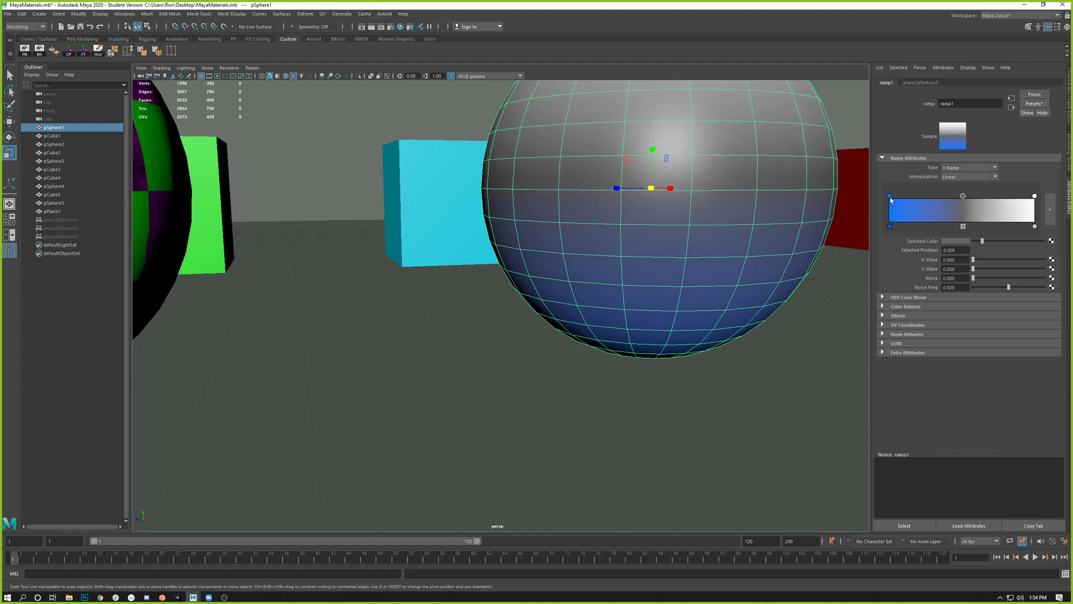
pyautogui.moveTo(890, 200); pyautogui.dragTo(931, 201)
pyautogui.keyDown('alt'); pyautogui.moveTo(815, 260); pyautogui.dragTo(664, 271); pyautogui.keyUp('alt')
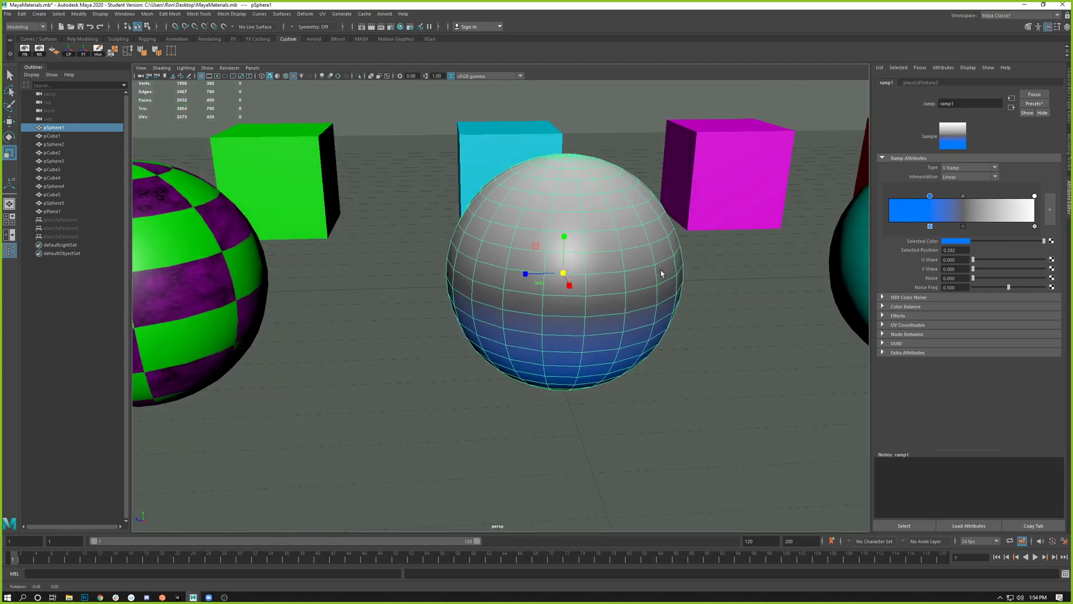
# Step: Set the ramp's middle marker to cyan and its white end marker to yellow
pyautogui.click(963, 196)
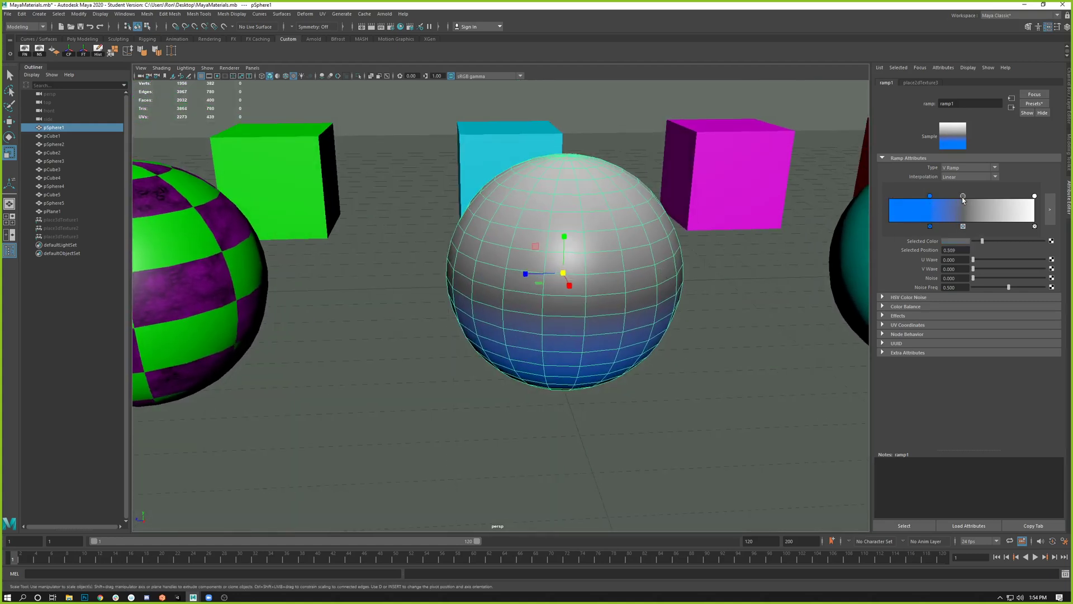
pyautogui.click(956, 241)
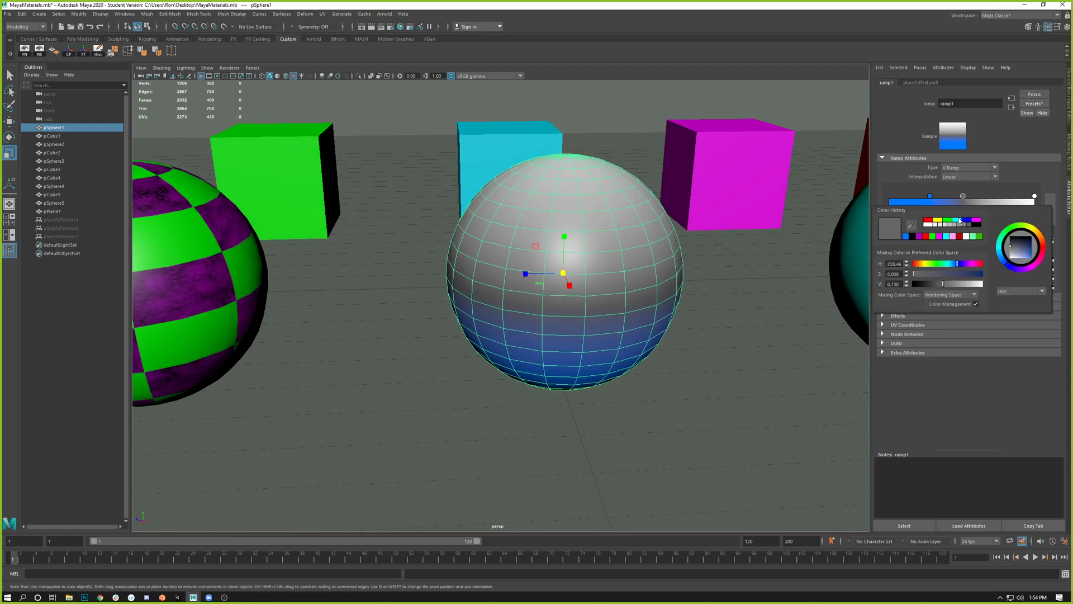
pyautogui.click(958, 220)
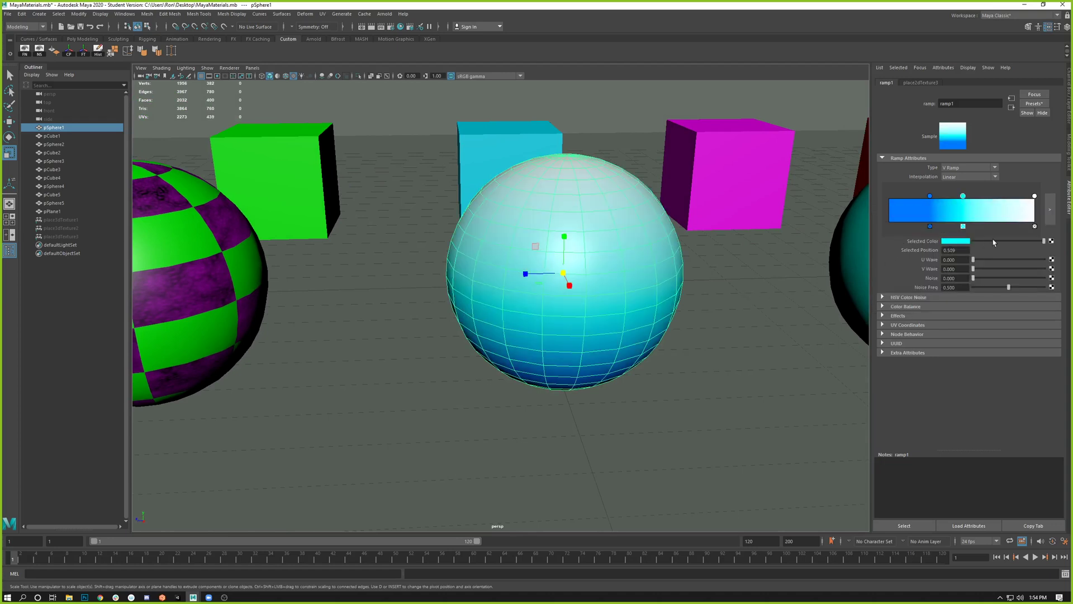
pyautogui.click(1035, 196)
pyautogui.click(958, 242)
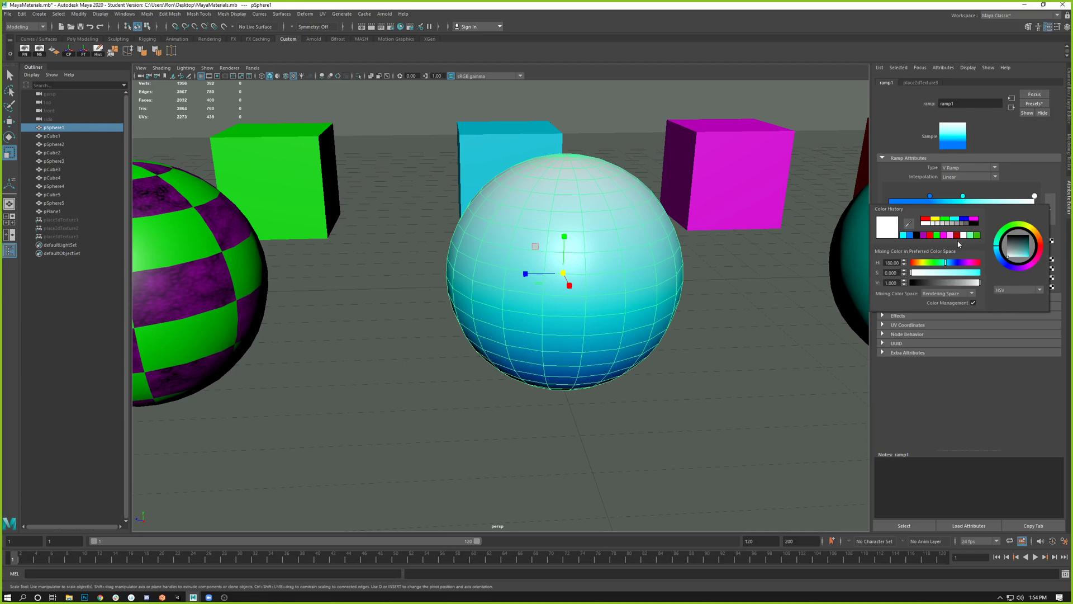
pyautogui.click(938, 221)
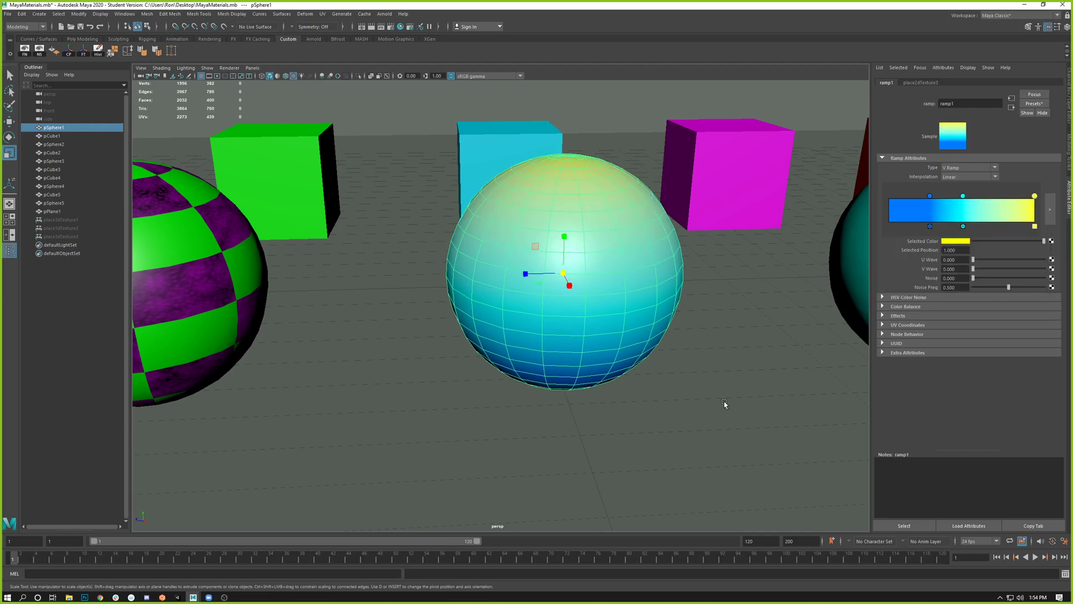
pyautogui.click(725, 403)
pyautogui.moveTo(724, 403)
pyautogui.keyDown('alt'); pyautogui.mouseDown()
pyautogui.moveTo(705, 362)
pyautogui.moveTo(727, 383)
pyautogui.mouseUp(); pyautogui.keyUp('alt')
# Step: Reopen the sphere's ramp texture, shift the cyan marker slightly towards yellow and place the blue marker at about 0.28
pyautogui.click(630, 332)
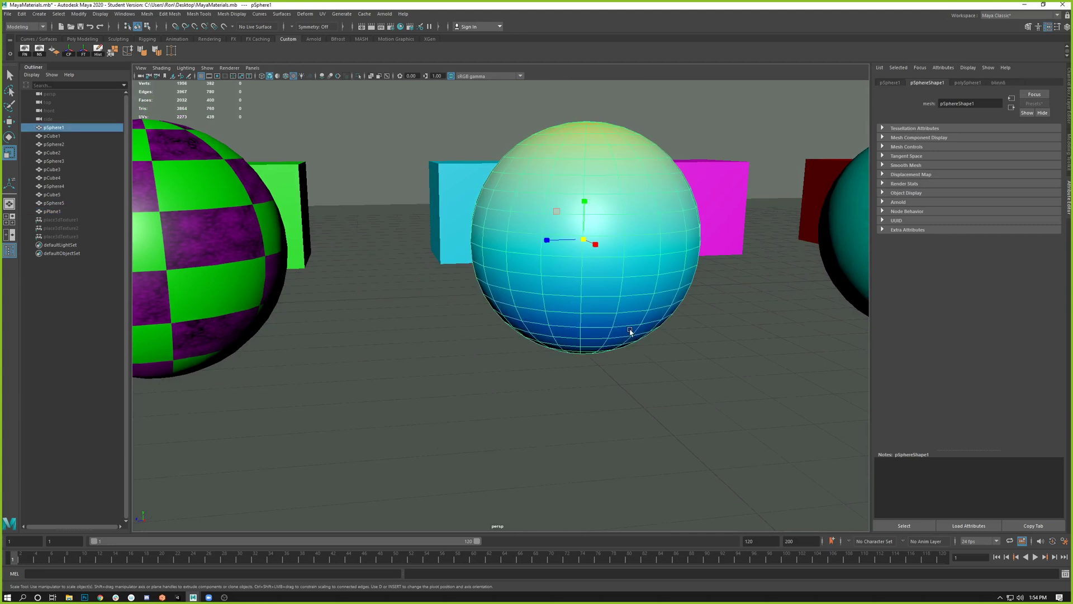
pyautogui.click(997, 83)
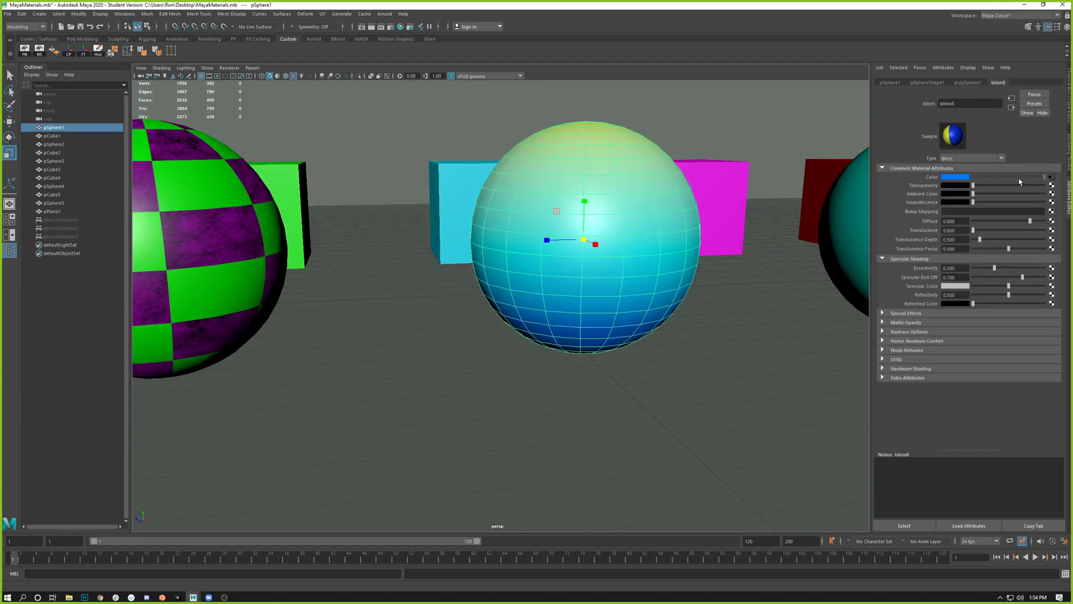
pyautogui.click(1051, 177)
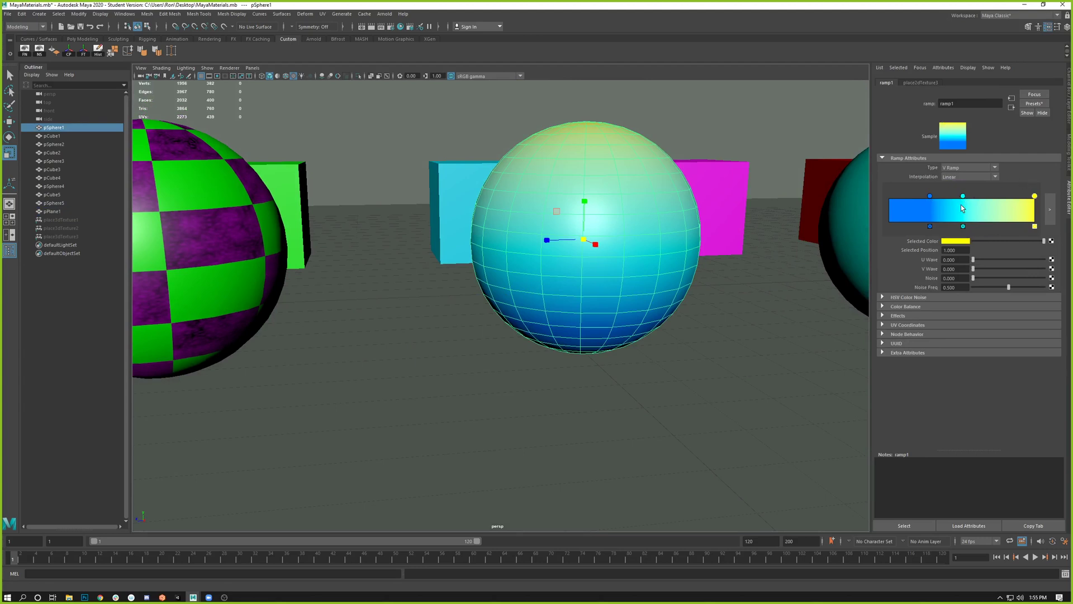
pyautogui.moveTo(931, 196); pyautogui.dragTo(915, 195)
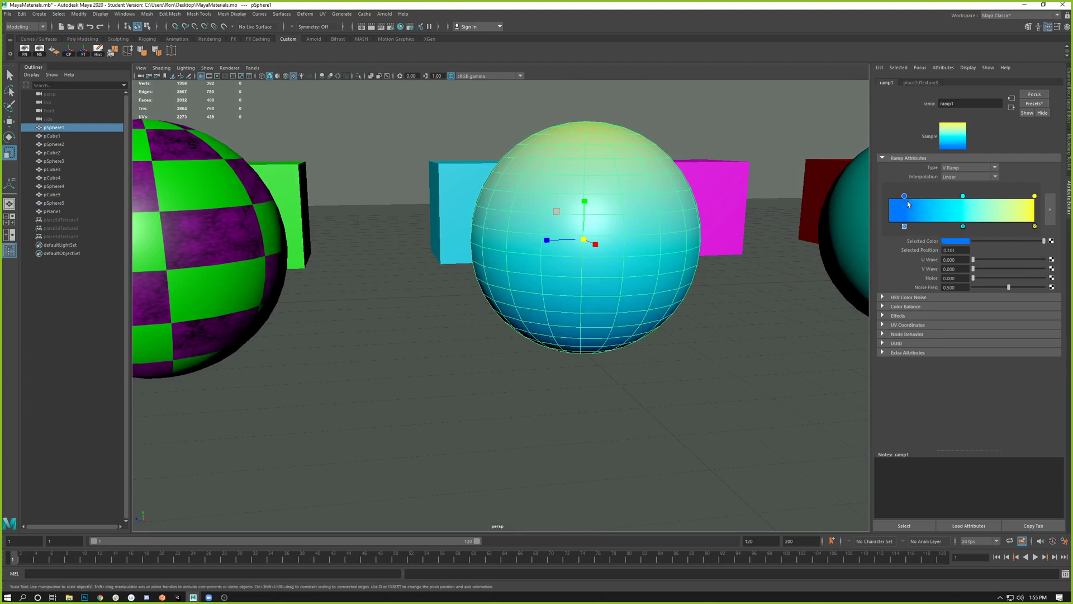
pyautogui.moveTo(1035, 198)
pyautogui.mouseDown()
pyautogui.moveTo(894, 202)
pyautogui.moveTo(910, 212)
pyautogui.moveTo(946, 202)
pyautogui.moveTo(910, 196)
pyautogui.moveTo(953, 204)
pyautogui.moveTo(917, 208)
pyautogui.moveTo(977, 202)
pyautogui.moveTo(887, 202)
pyautogui.moveTo(1045, 213)
pyautogui.mouseUp()
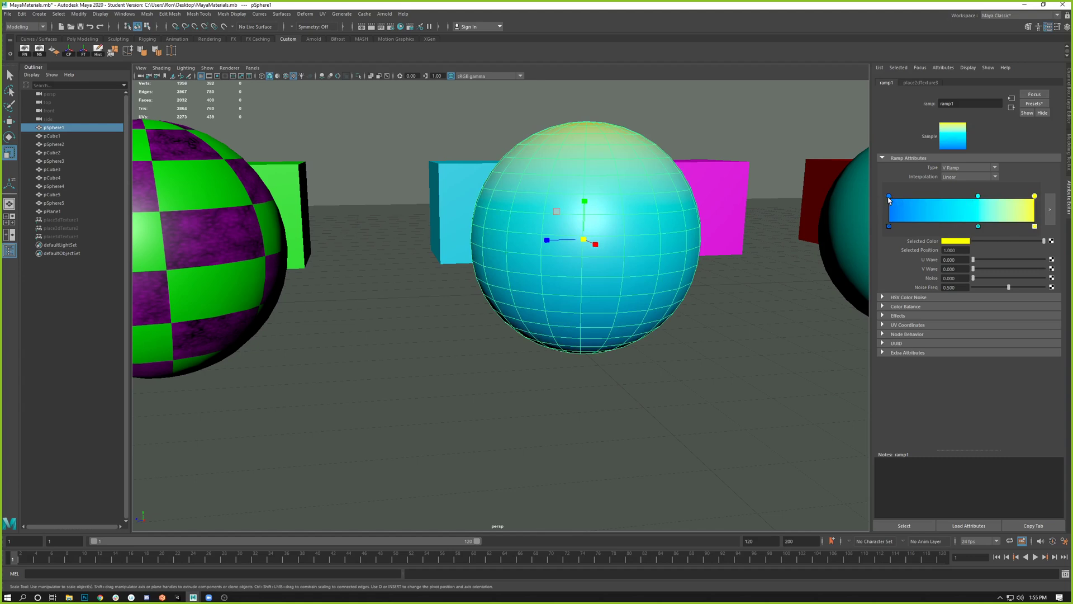
pyautogui.moveTo(889, 196); pyautogui.dragTo(930, 197)
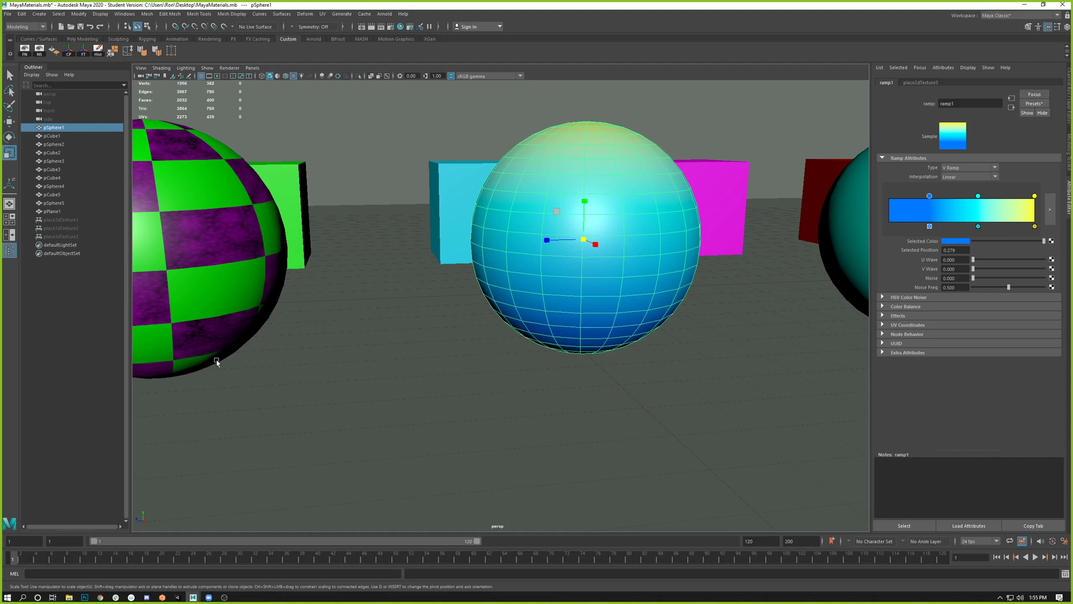
# Step: Map a 2D File texture to the colour of the teal sphere's Blinn material
pyautogui.scroll(-3, 450, 309)
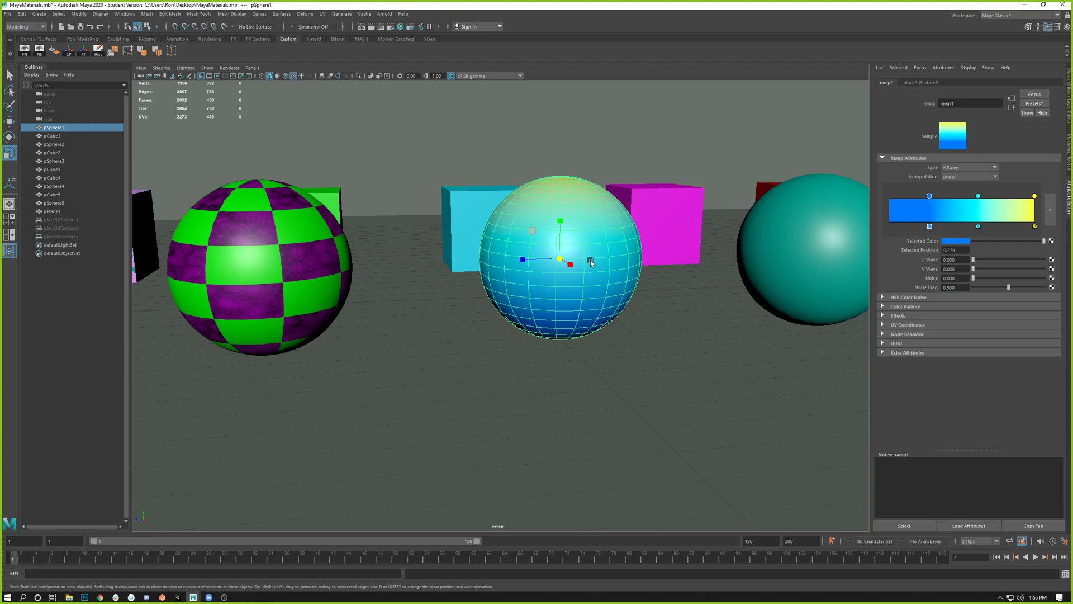
pyautogui.keyDown('alt'); pyautogui.moveTo(657, 239); pyautogui.dragTo(649, 249); pyautogui.keyUp('alt')
pyautogui.keyDown('alt'); pyautogui.moveTo(649, 249); pyautogui.dragTo(608, 254, button='middle'); pyautogui.keyUp('alt')
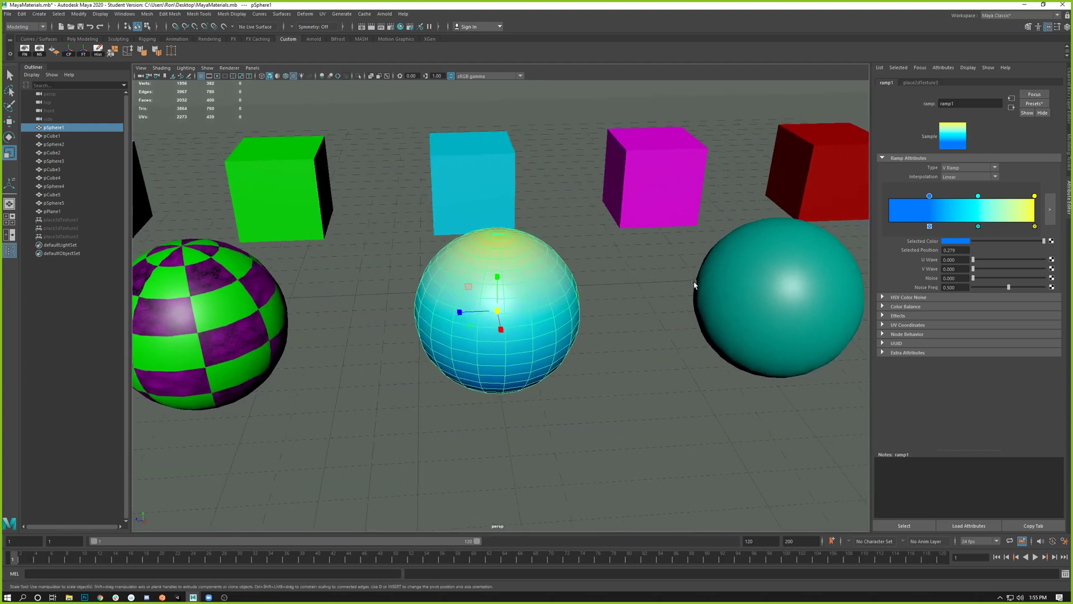
pyautogui.click(730, 329)
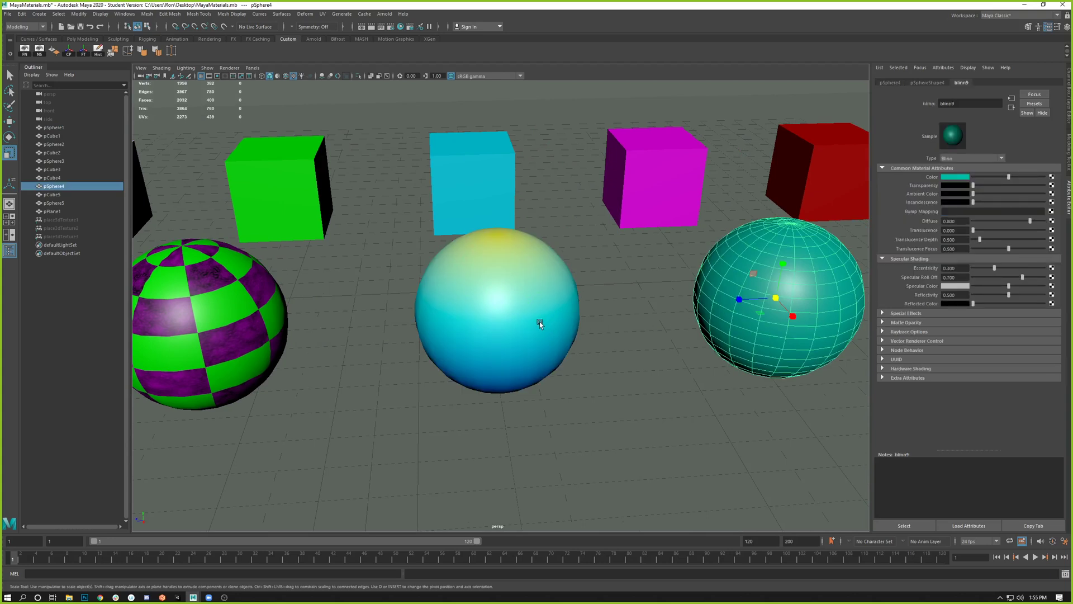
pyautogui.moveTo(635, 289); pyautogui.dragTo(554, 287, button='middle')
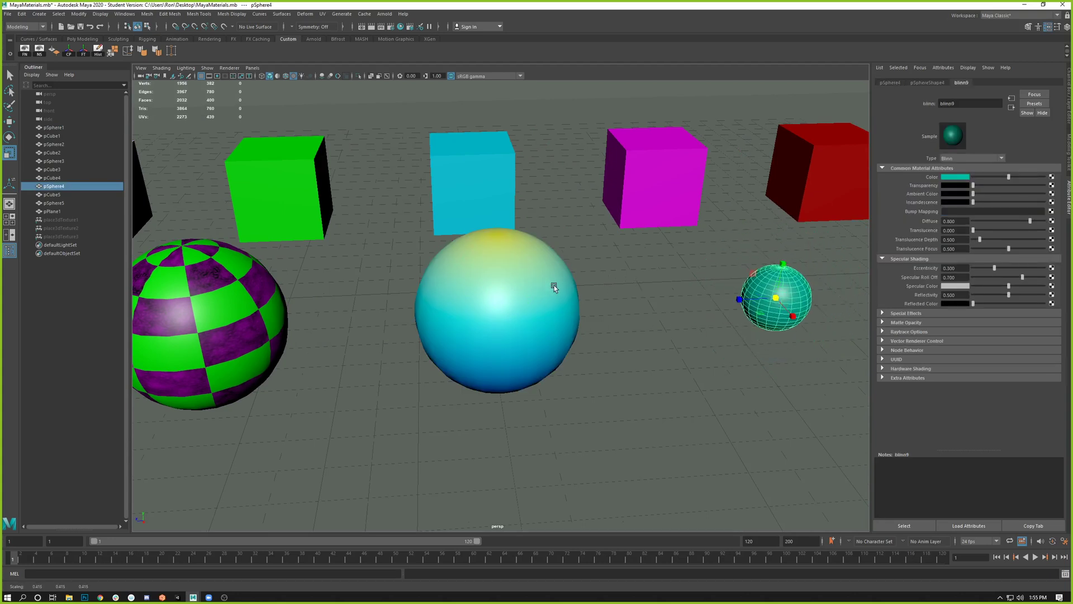
pyautogui.hotkey('ctrl', 'z')
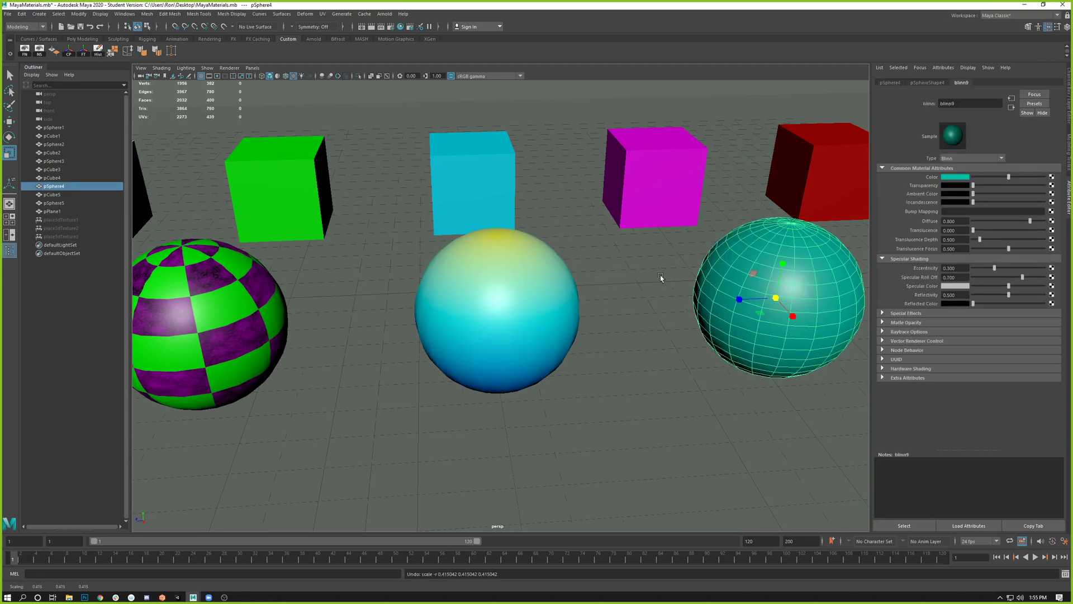
pyautogui.click(1052, 177)
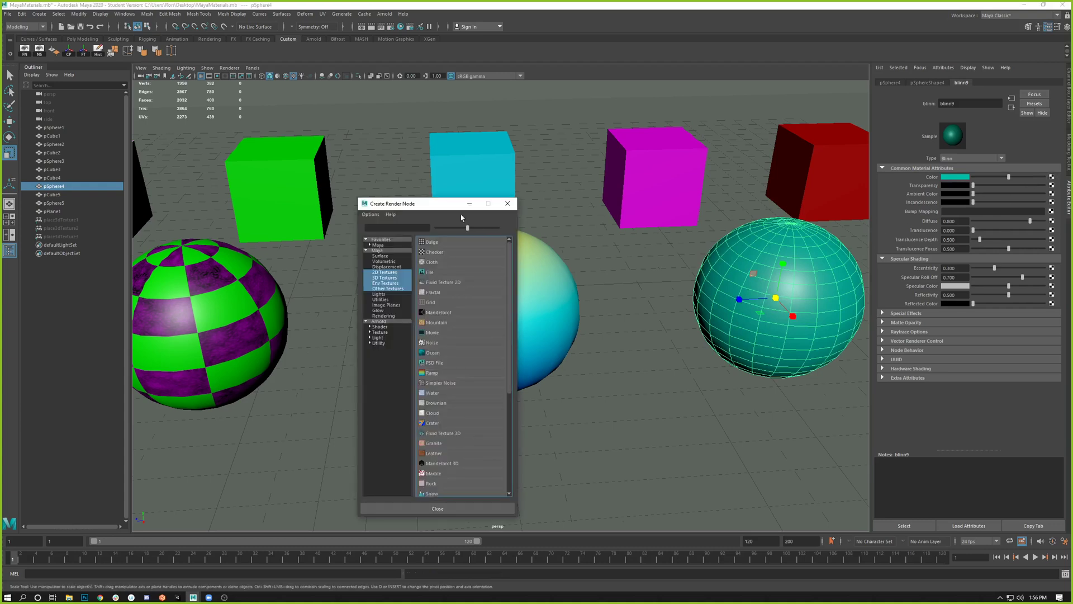
pyautogui.moveTo(432, 208); pyautogui.dragTo(661, 173)
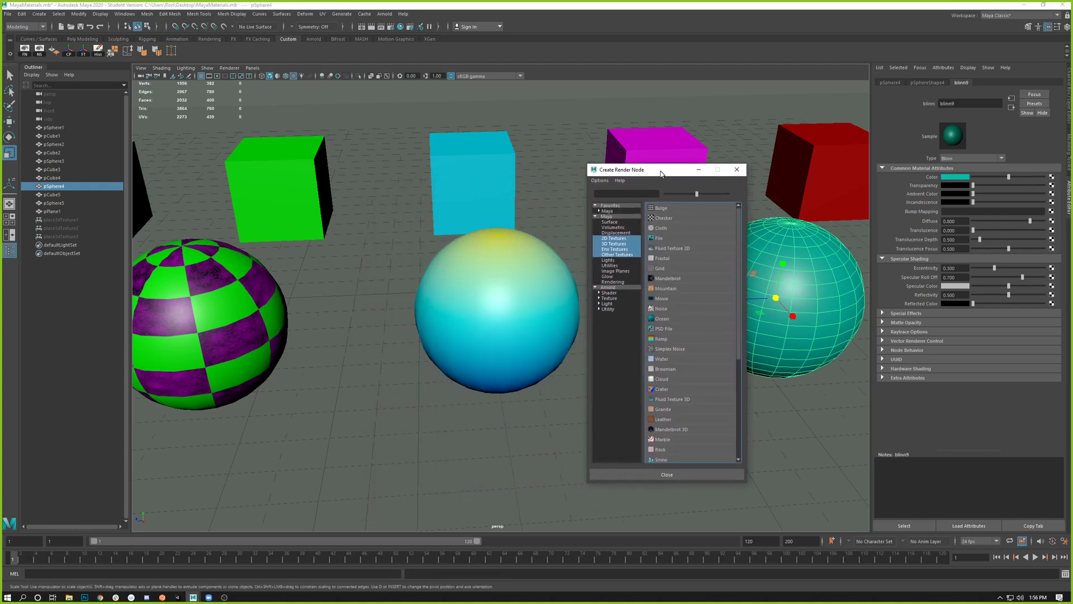
pyautogui.click(613, 237)
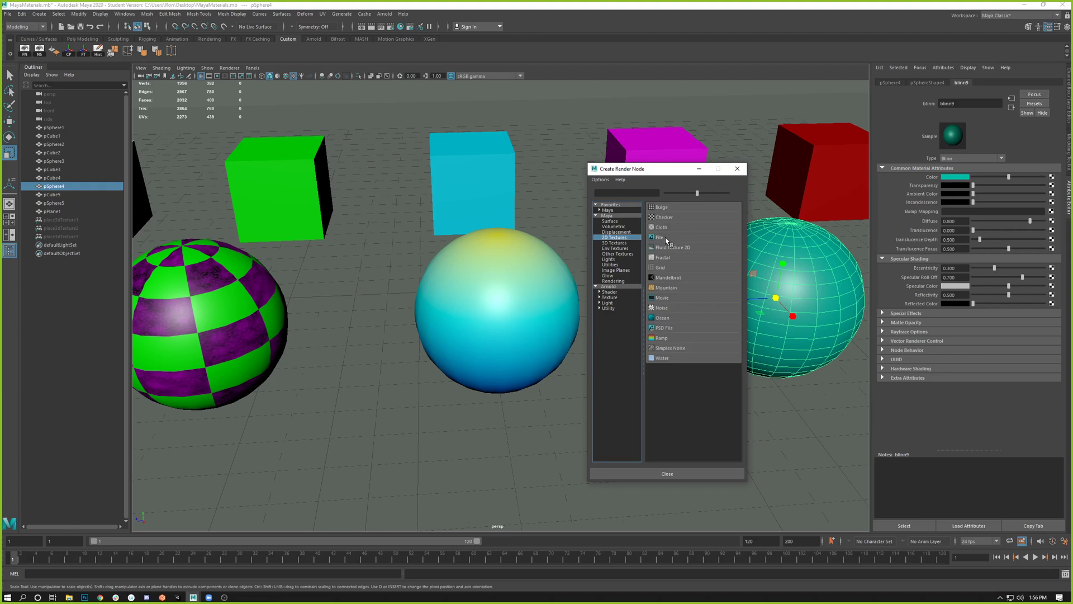
pyautogui.moveTo(662, 171); pyautogui.dragTo(660, 166)
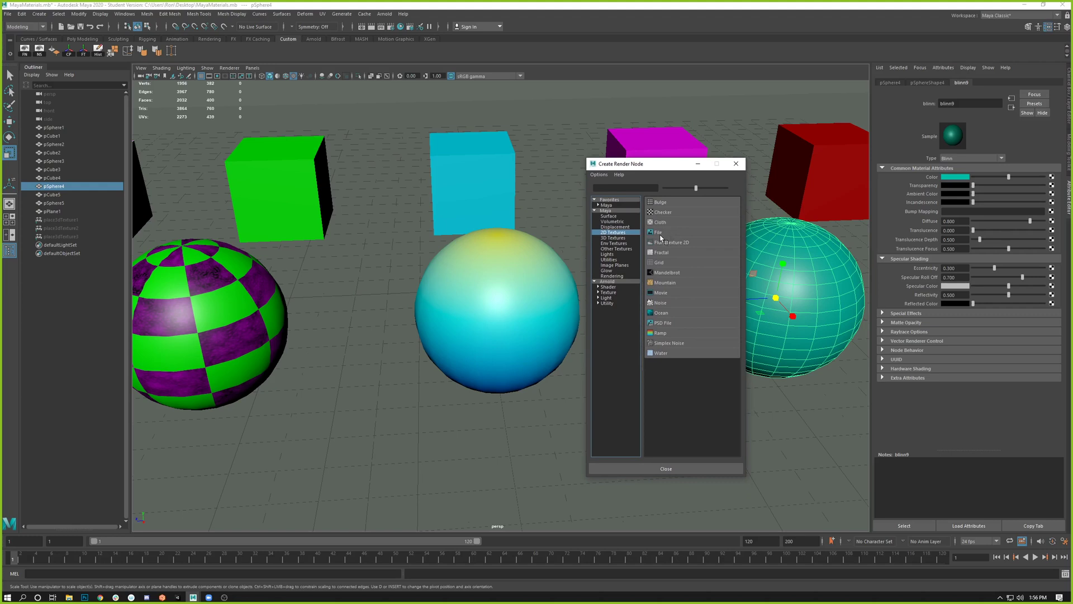
pyautogui.click(659, 233)
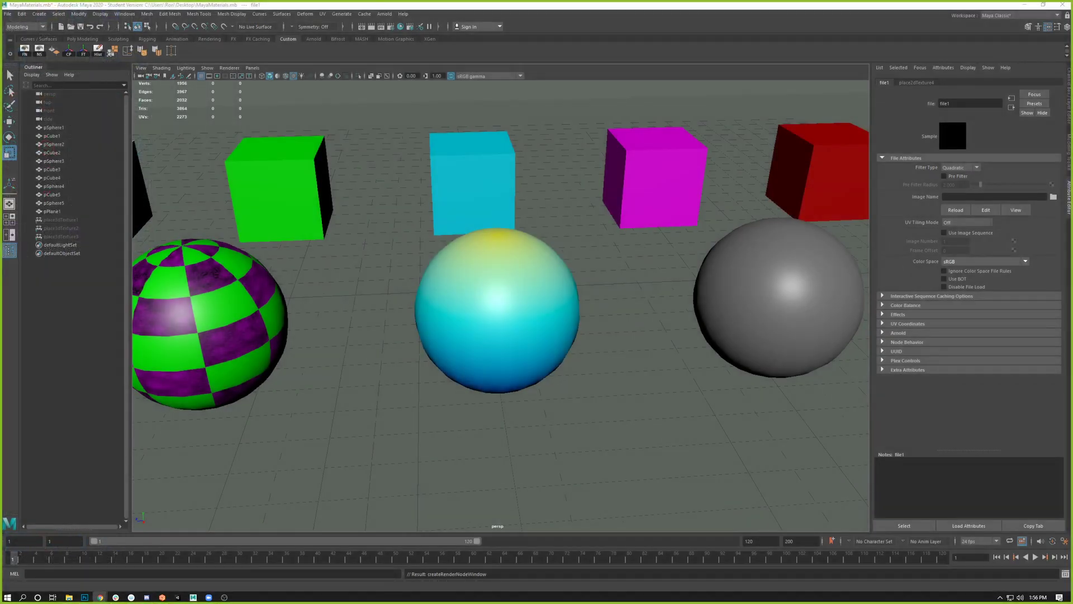
# Step: Switch to Chrome and search Google Images for "rock texture"
pyautogui.moveTo(0, 71); pyautogui.dragTo(465, 374)
pyautogui.doubleClick(465, 375)
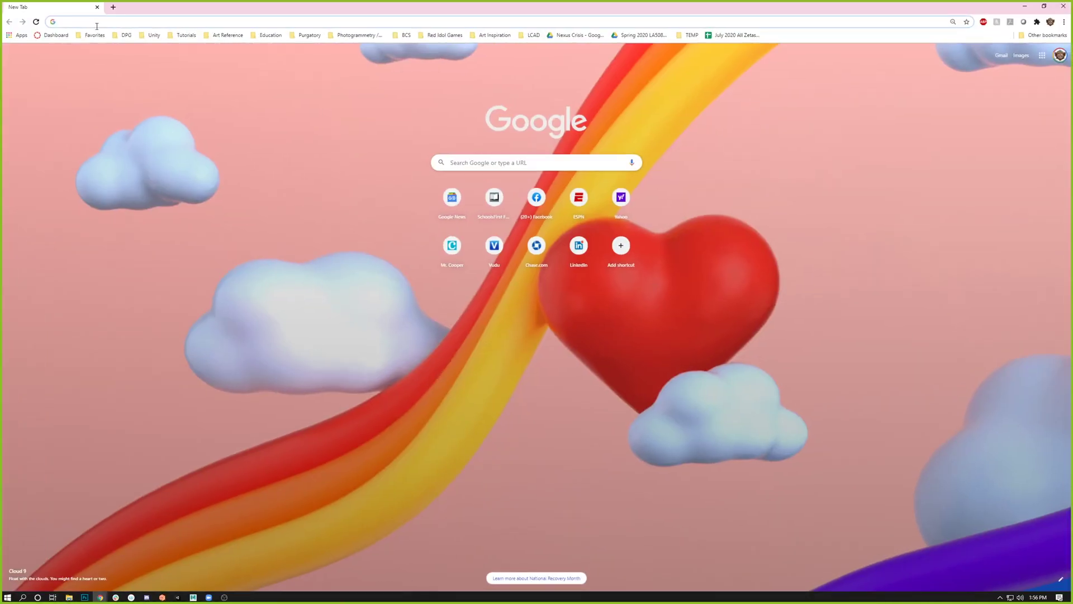
pyautogui.click(95, 22)
pyautogui.write('rock texture')
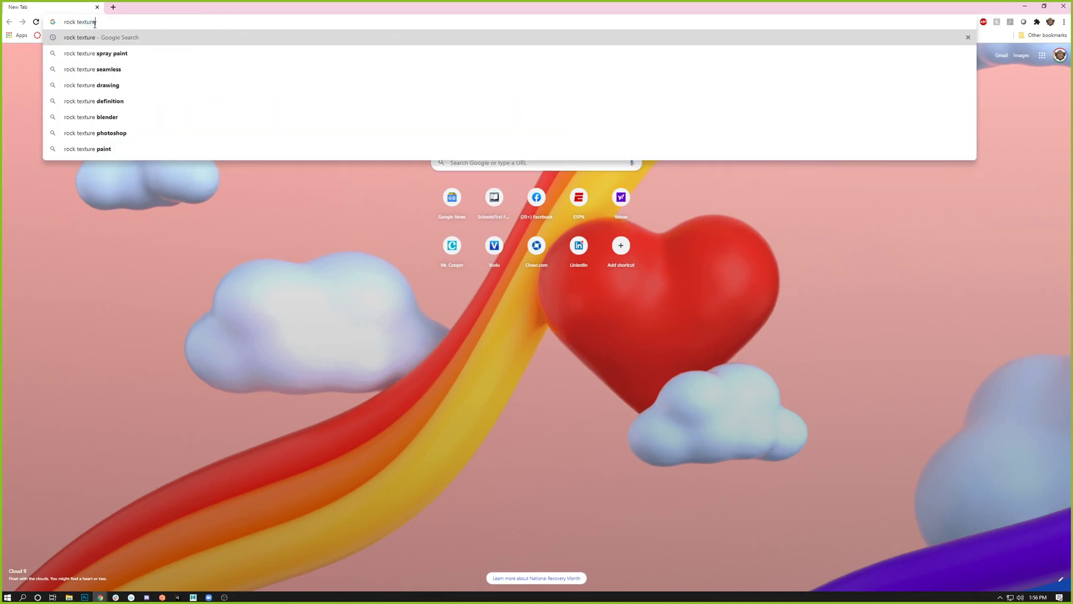
pyautogui.press('Return')
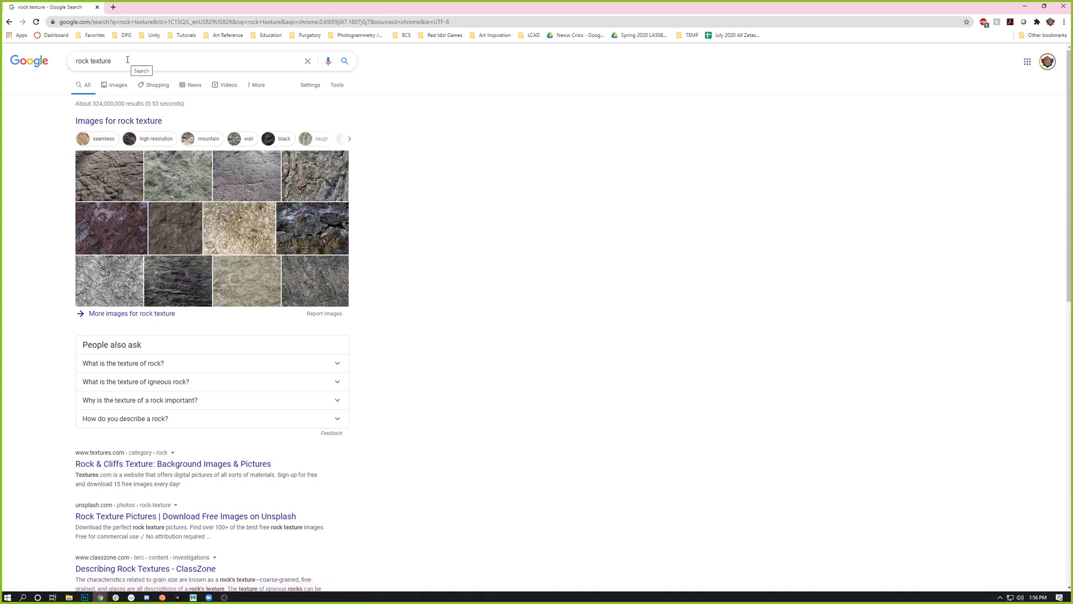
pyautogui.click(116, 86)
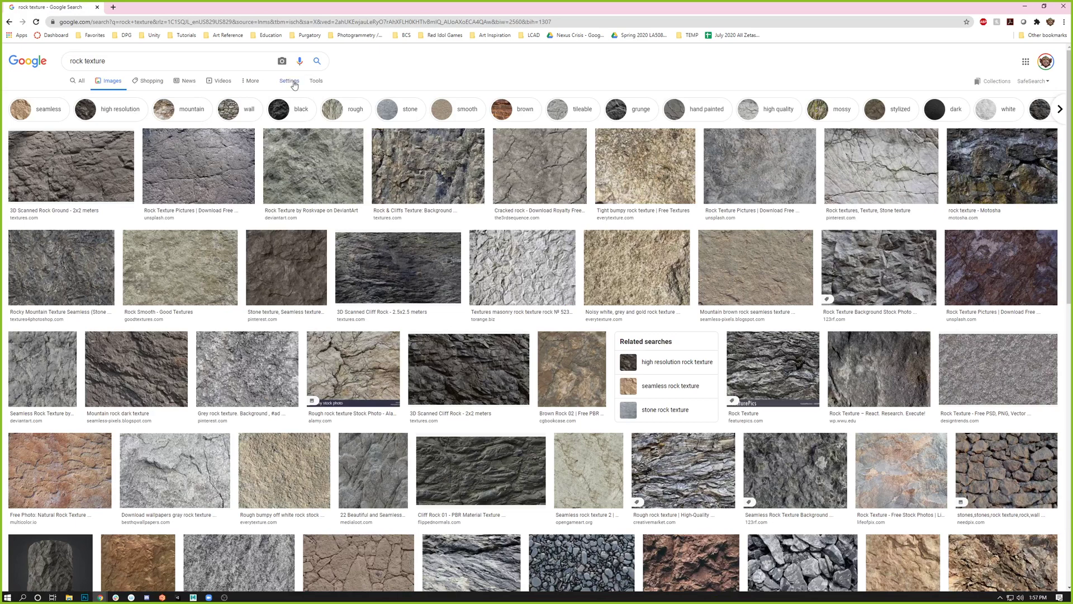
# Step: Filter the rock texture images to the Large size
pyautogui.moveTo(291, 83)
pyautogui.mouseDown()
pyautogui.moveTo(328, 70)
pyautogui.moveTo(302, 85)
pyautogui.moveTo(311, 83)
pyautogui.mouseUp()
pyautogui.click(319, 84)
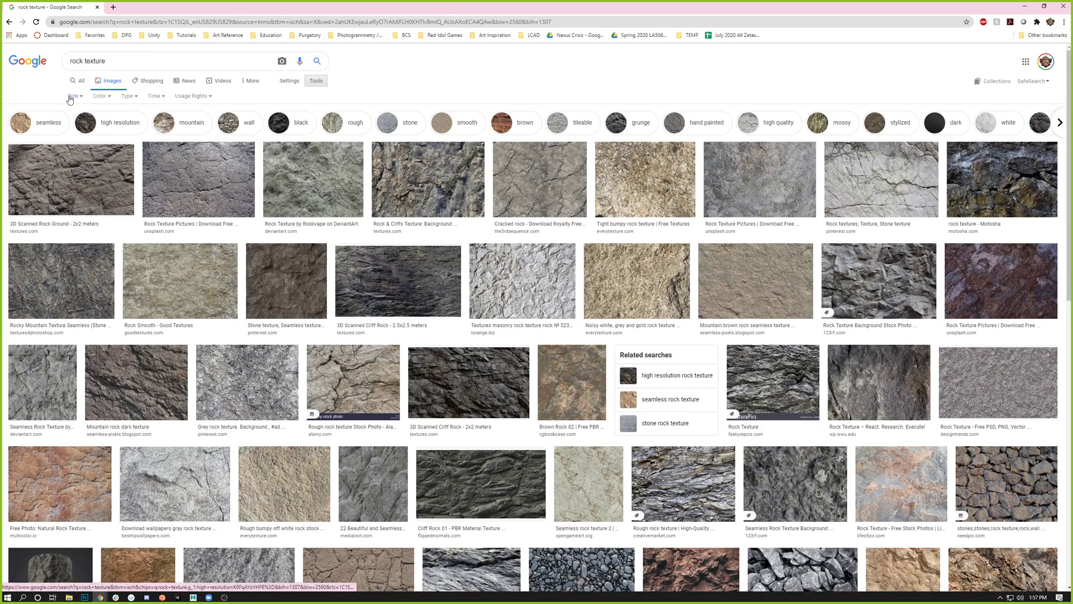
pyautogui.click(72, 96)
pyautogui.click(76, 123)
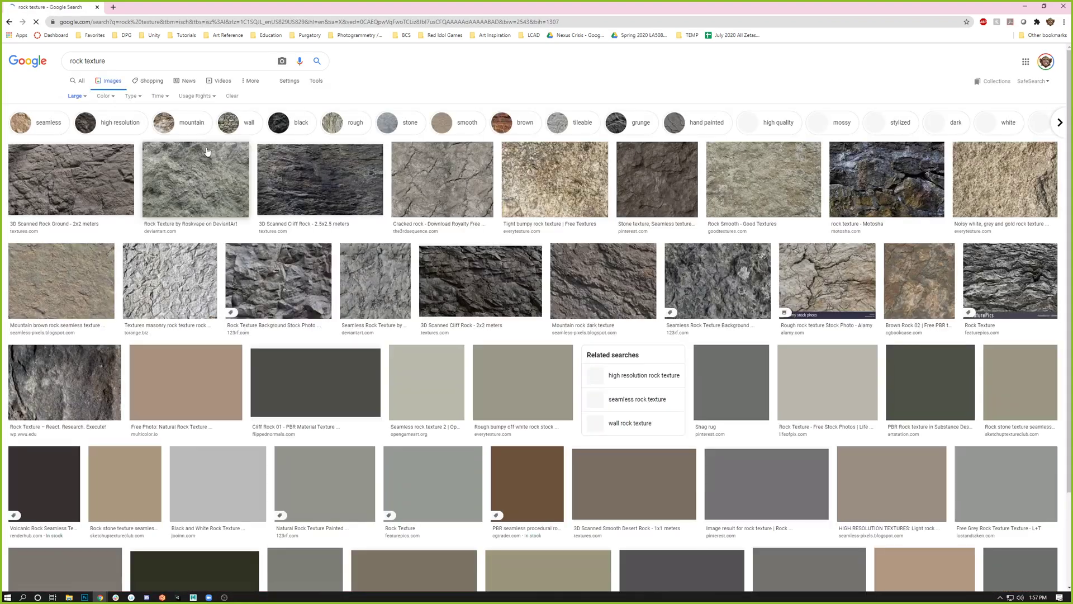
# Step: Preview several of the large rock texture images and browse through the results
pyautogui.click(604, 283)
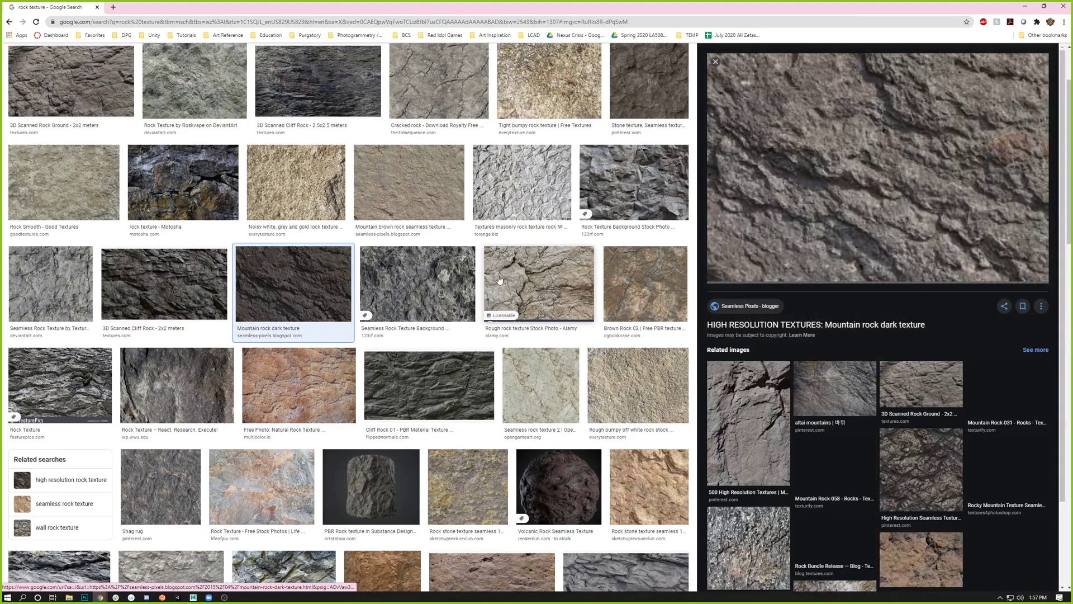
pyautogui.click(420, 201)
pyautogui.click(522, 184)
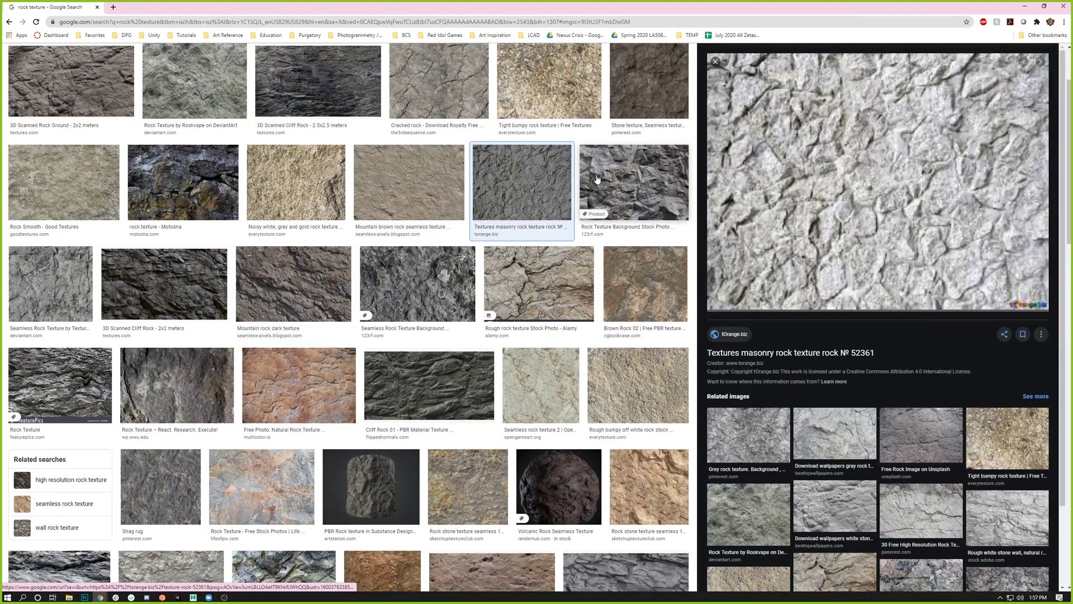
pyautogui.click(634, 184)
pyautogui.click(534, 272)
pyautogui.scroll(-7, 531, 291)
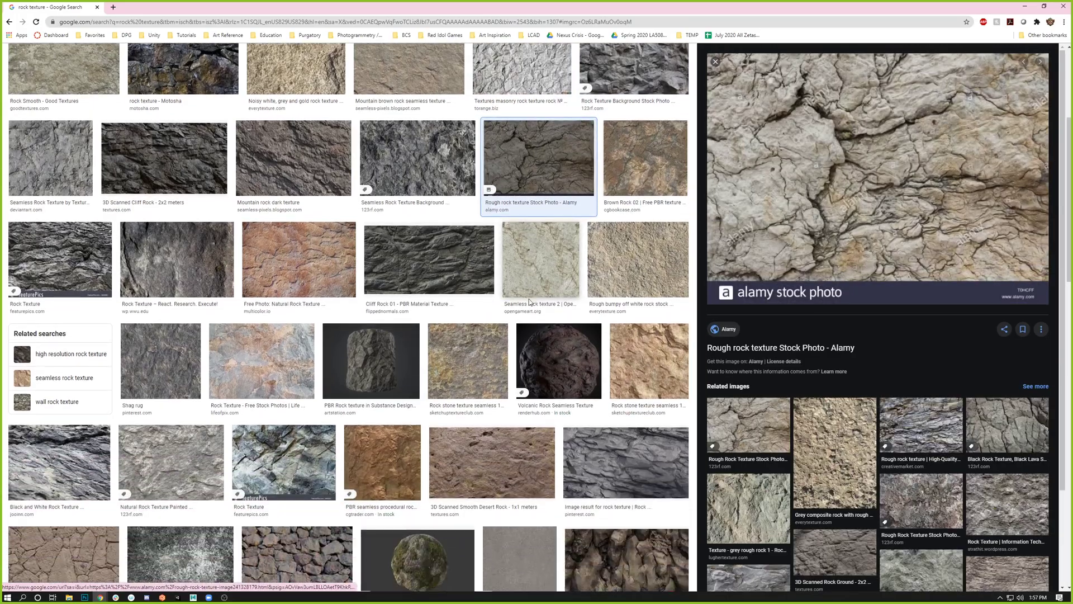
pyautogui.scroll(9, 530, 304)
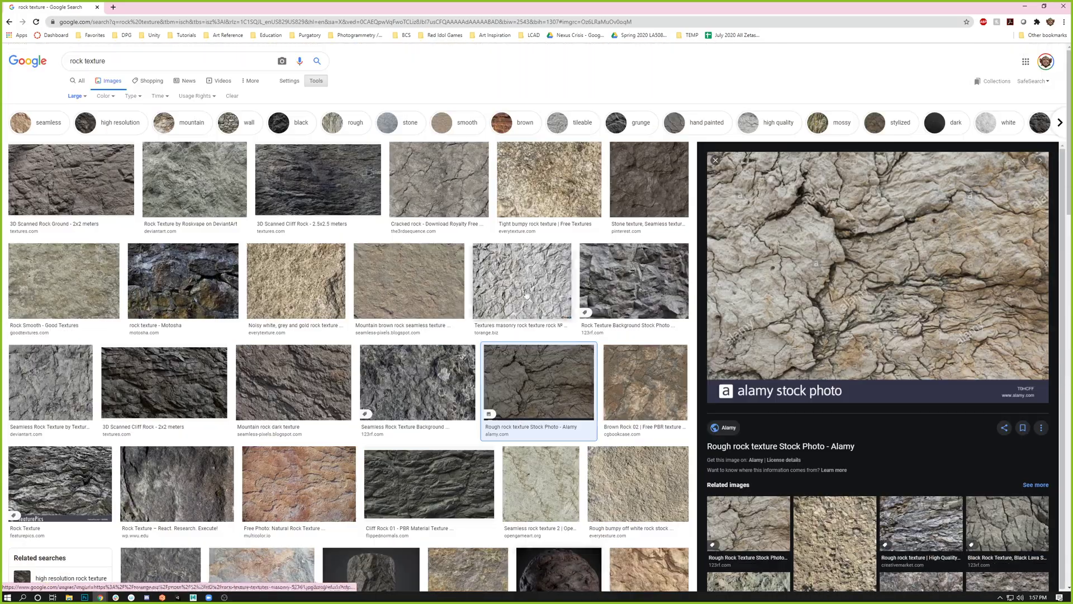
# Step: Shorten the image search query to just "rock" and run it
pyautogui.click(115, 60)
pyautogui.press('BackSpace')
pyautogui.press('BackSpace')
pyautogui.press('BackSpace')
pyautogui.press('BackSpace')
pyautogui.press('BackSpace')
pyautogui.press('BackSpace')
pyautogui.press('BackSpace')
pyautogui.press('BackSpace')
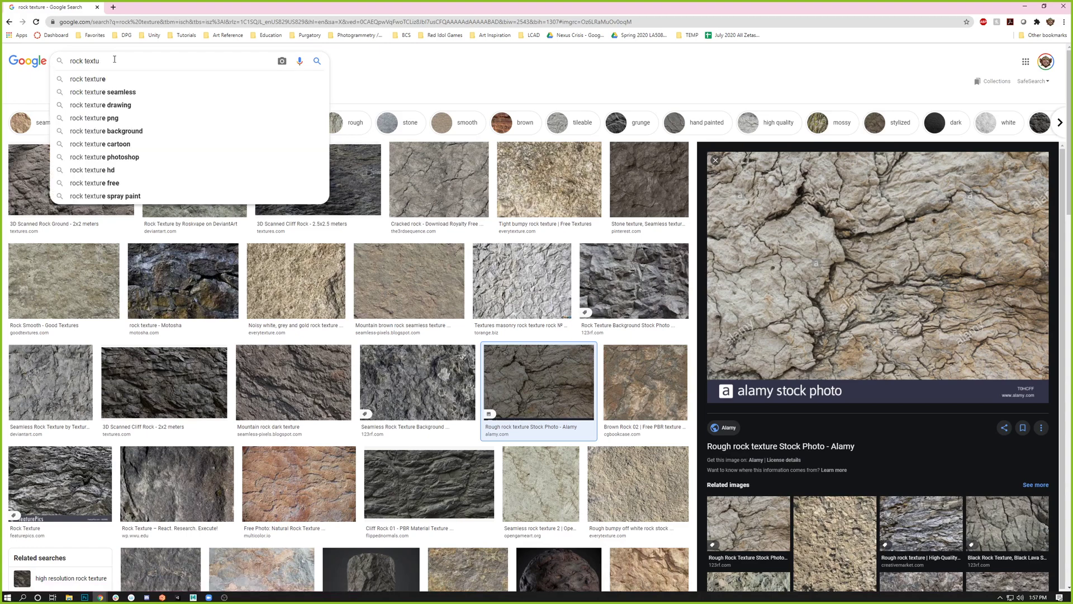
pyautogui.press('Return')
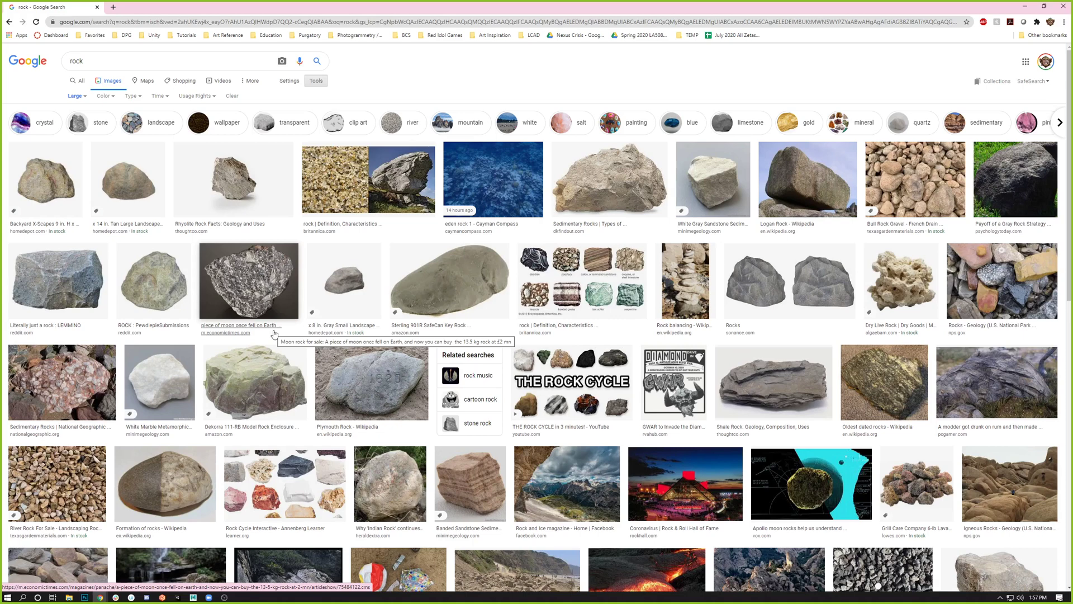
# Step: Change the image search query back to "rock texture"
pyautogui.click(66, 62)
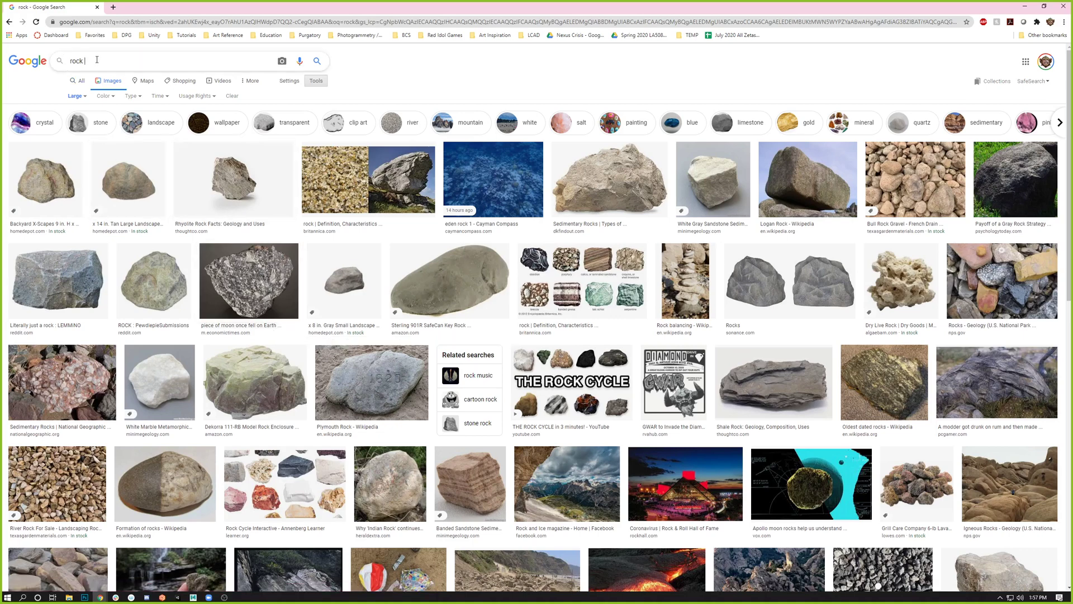
pyautogui.write('texture')
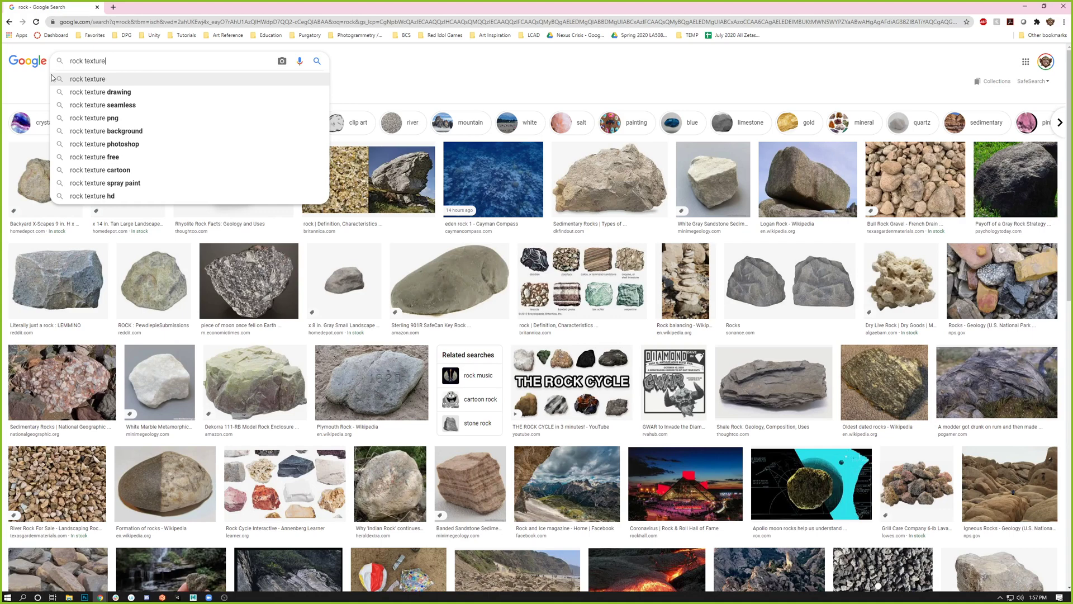
pyautogui.click(52, 79)
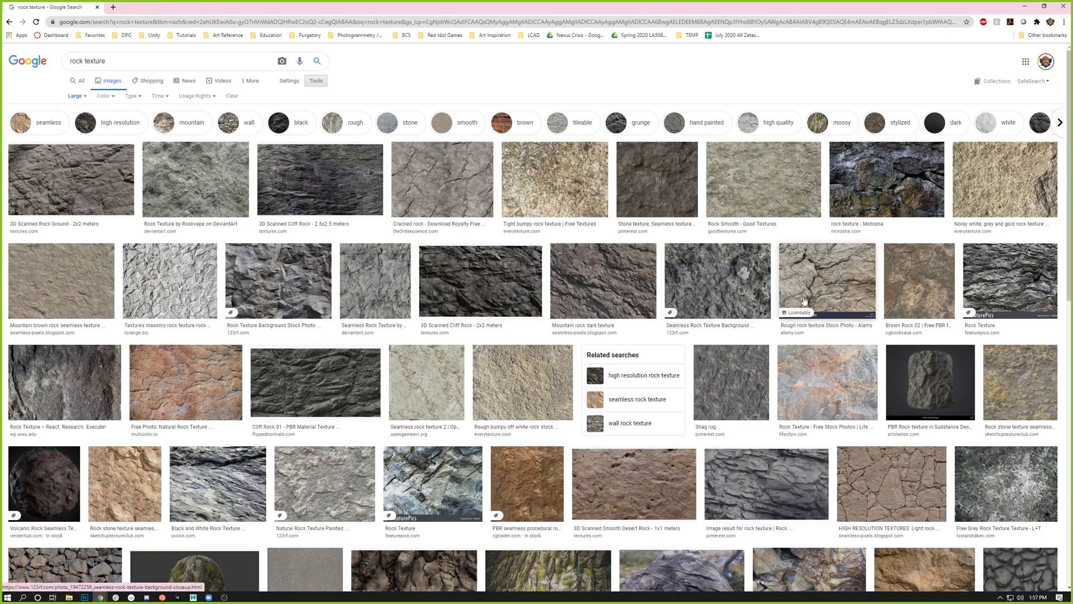
# Step: Open the full-size light rock formation texture from Seamless Pixels in its own browser tab
pyautogui.scroll(-1, 674, 364)
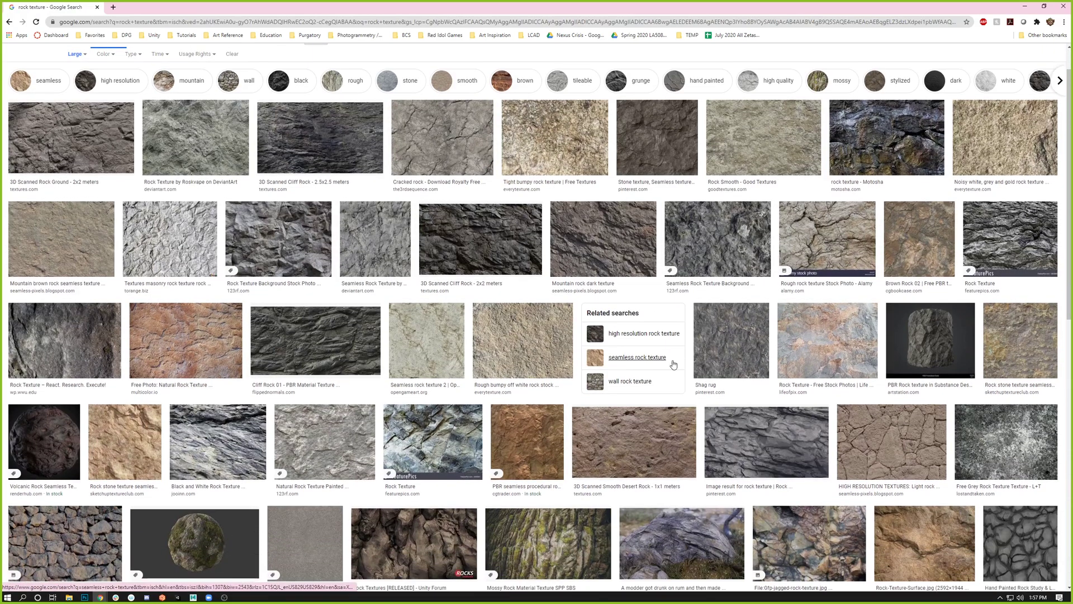
pyautogui.click(857, 426)
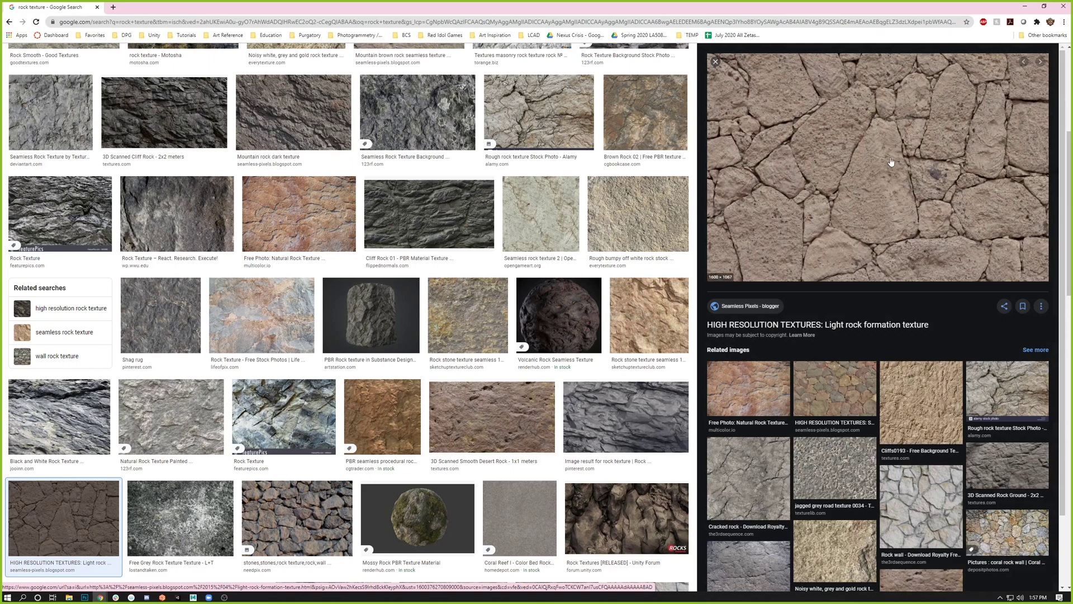
pyautogui.rightClick(847, 175)
pyautogui.click(872, 247)
pyautogui.click(153, 7)
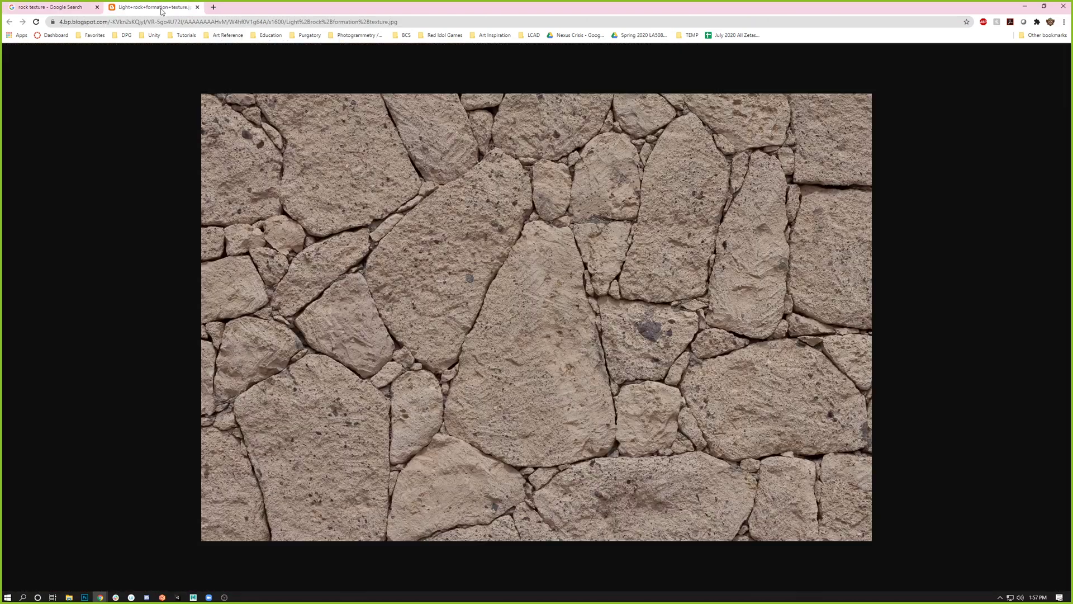
# Step: Save the image to the Desktop as the JPEG "Light rock formation texture"
pyautogui.rightClick(468, 220)
pyautogui.click(490, 231)
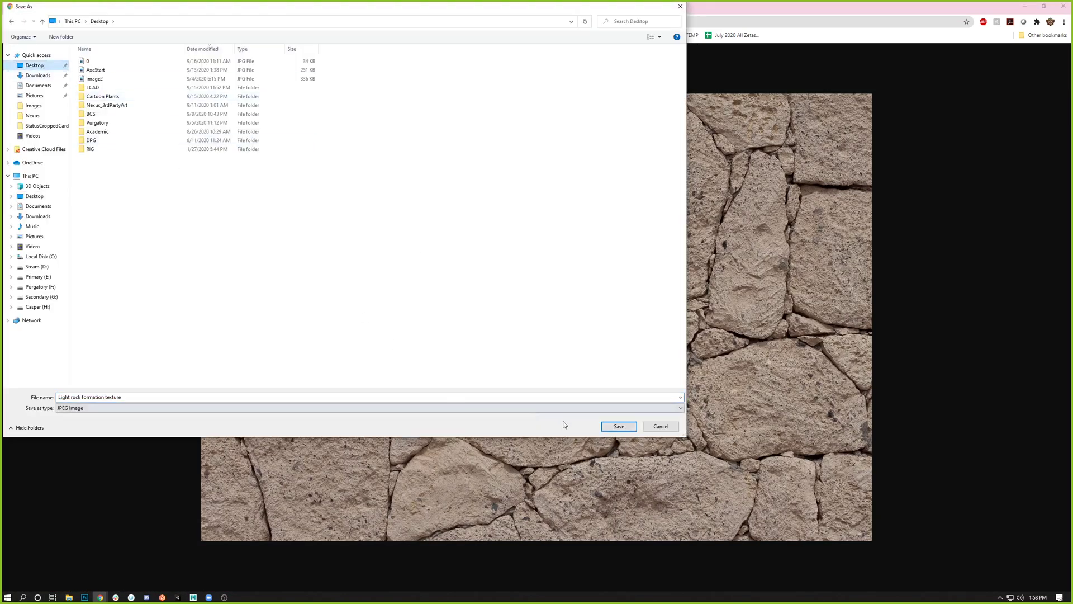
pyautogui.click(621, 427)
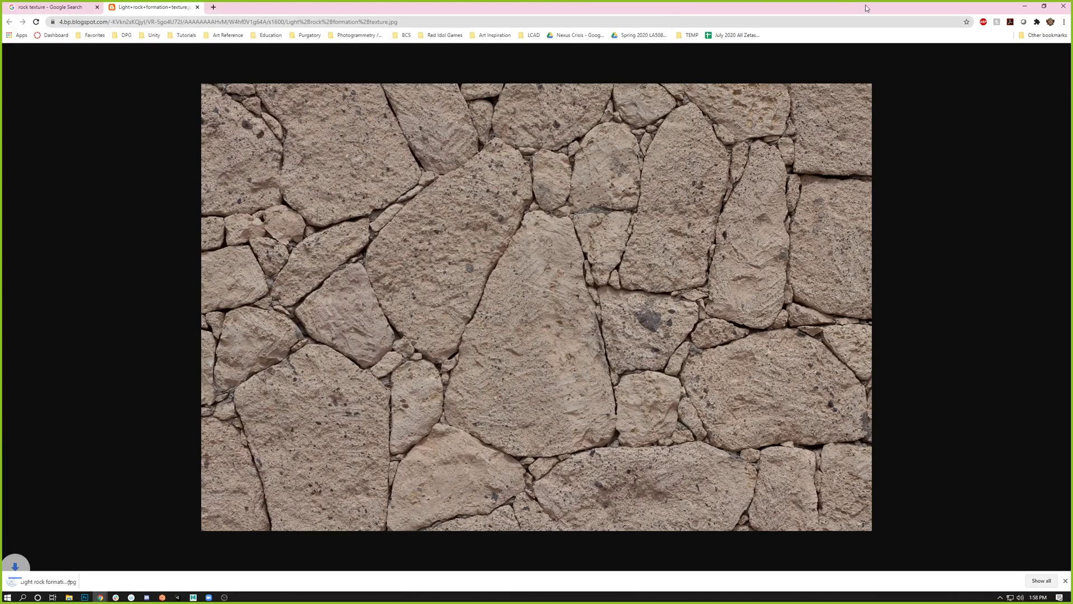
# Step: Return to Maya and load "Light rock formation texture.jpg" from the Desktop into the gray sphere's color file texture
pyautogui.click(1025, 7)
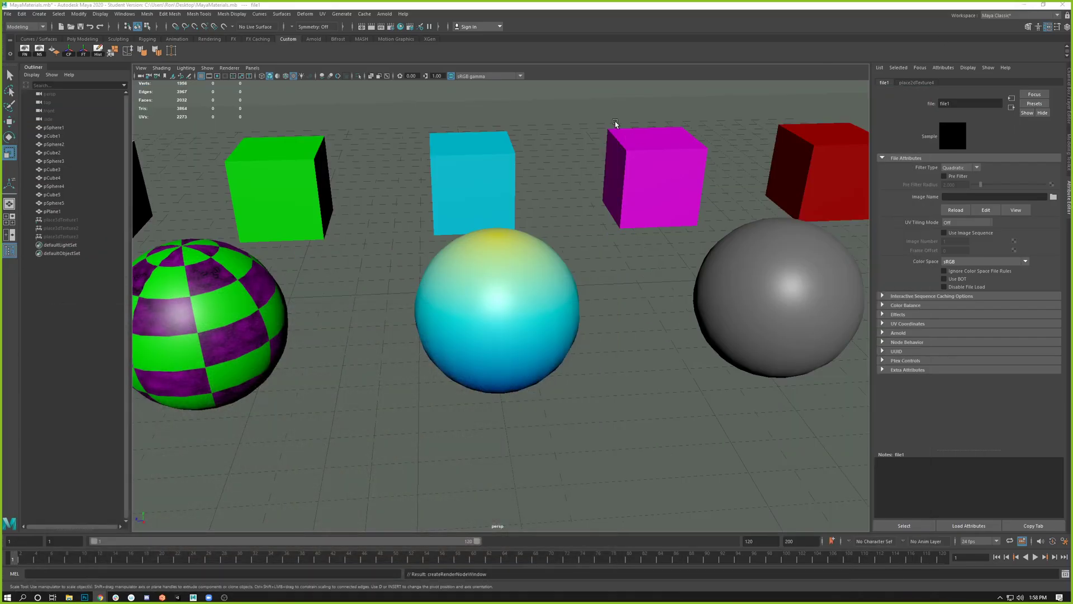
pyautogui.click(772, 297)
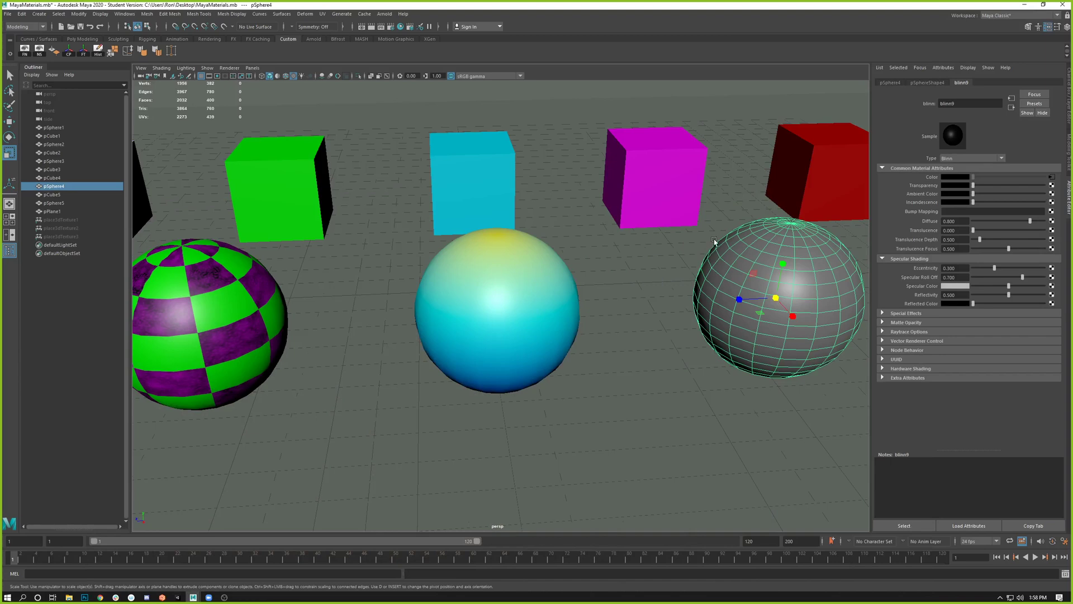
pyautogui.press('f')
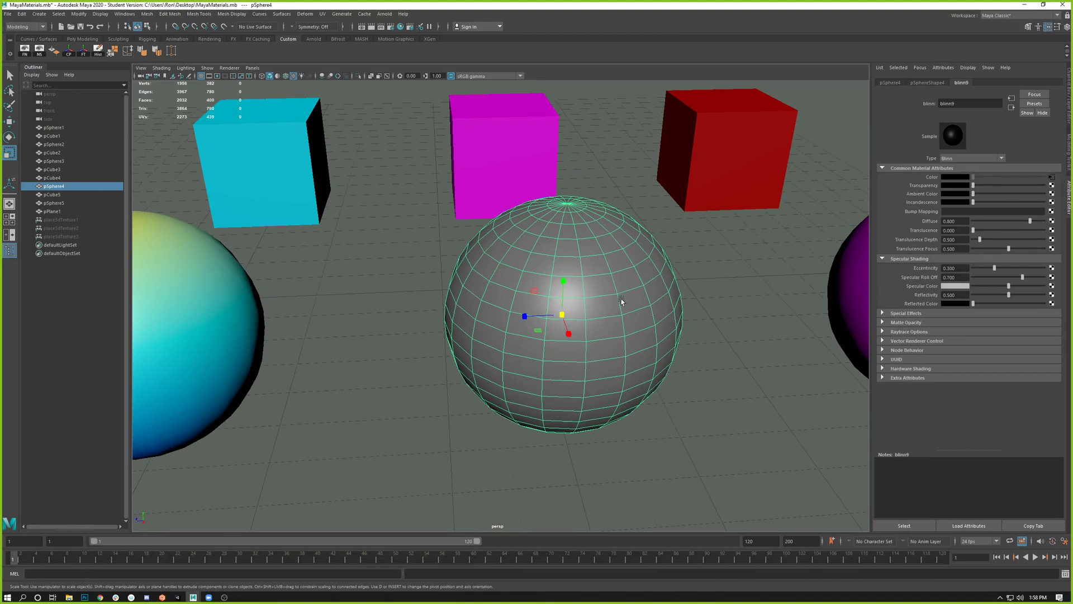
pyautogui.click(1053, 177)
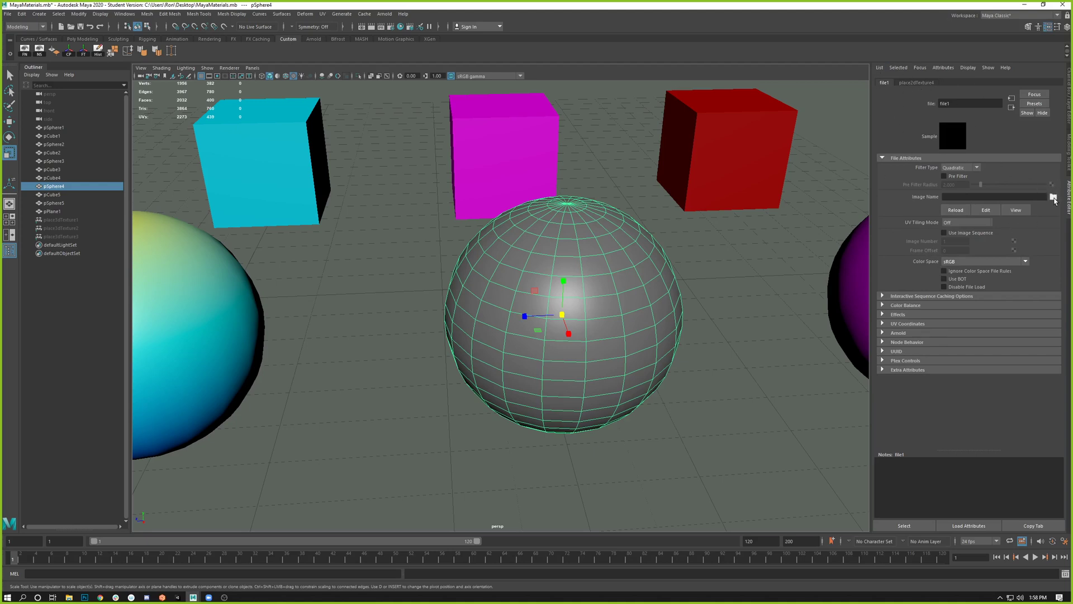
pyautogui.click(1054, 197)
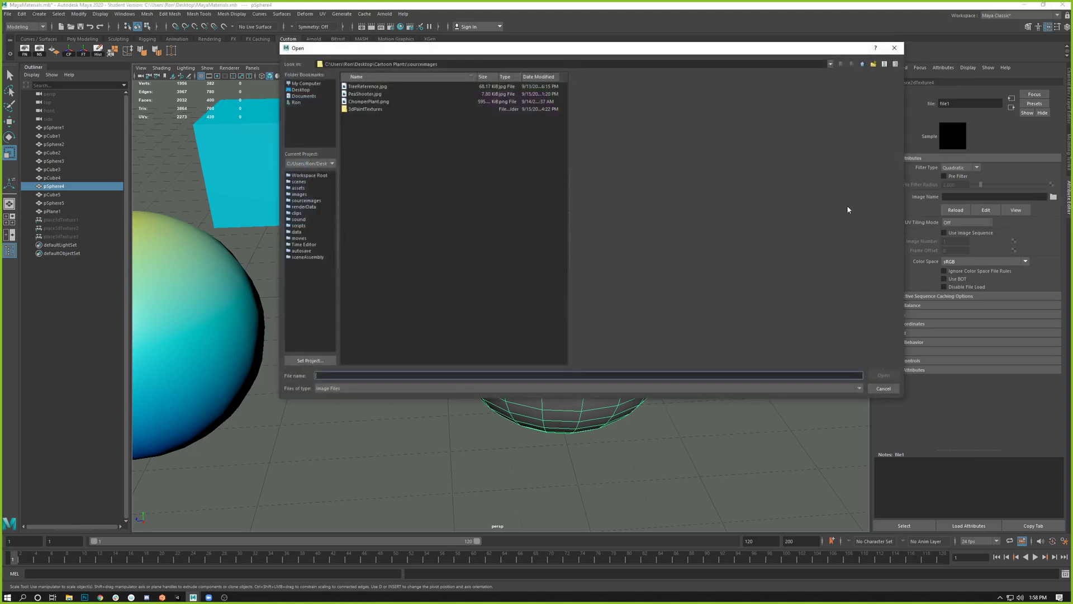
pyautogui.click(310, 90)
pyautogui.click(366, 102)
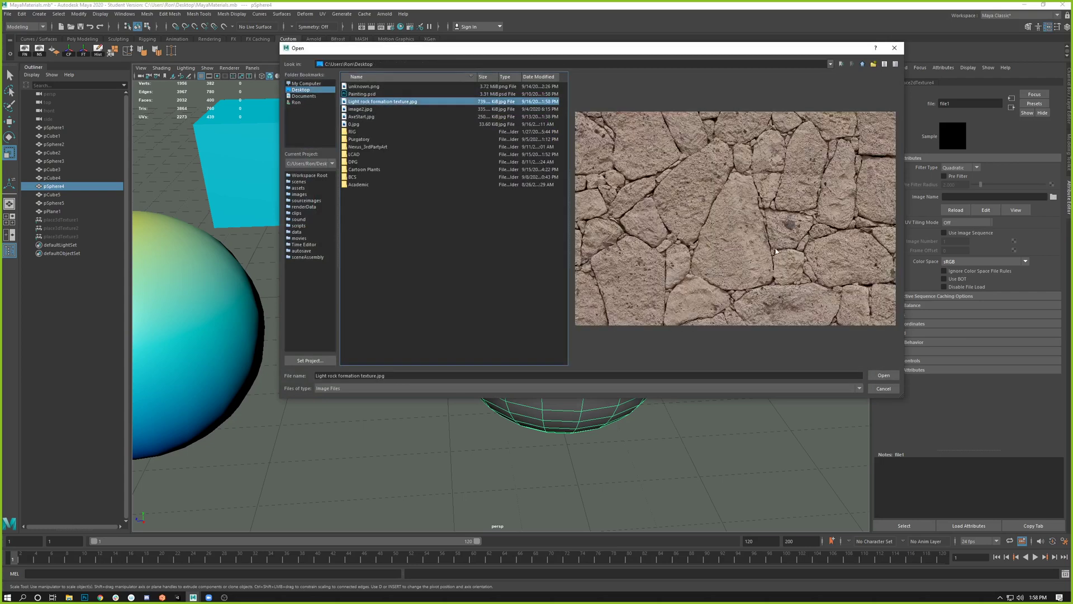
pyautogui.click(882, 375)
# Step: Examine the rock texture around the sphere from several angles and show the sphere's Blinn material attributes
pyautogui.click(721, 416)
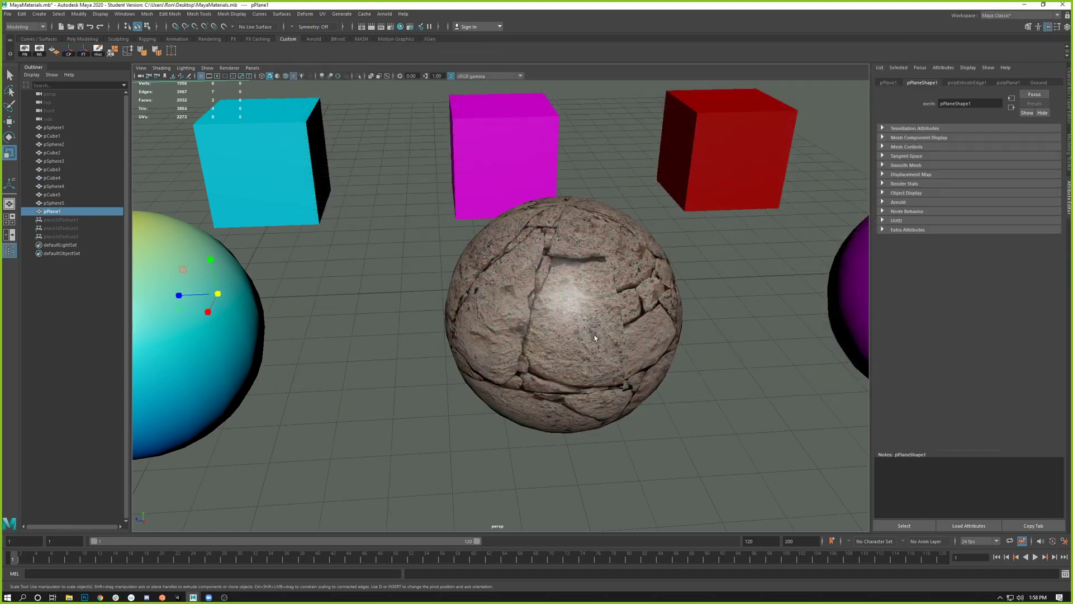
pyautogui.keyDown('alt'); pyautogui.moveTo(544, 355); pyautogui.dragTo(524, 212); pyautogui.keyUp('alt')
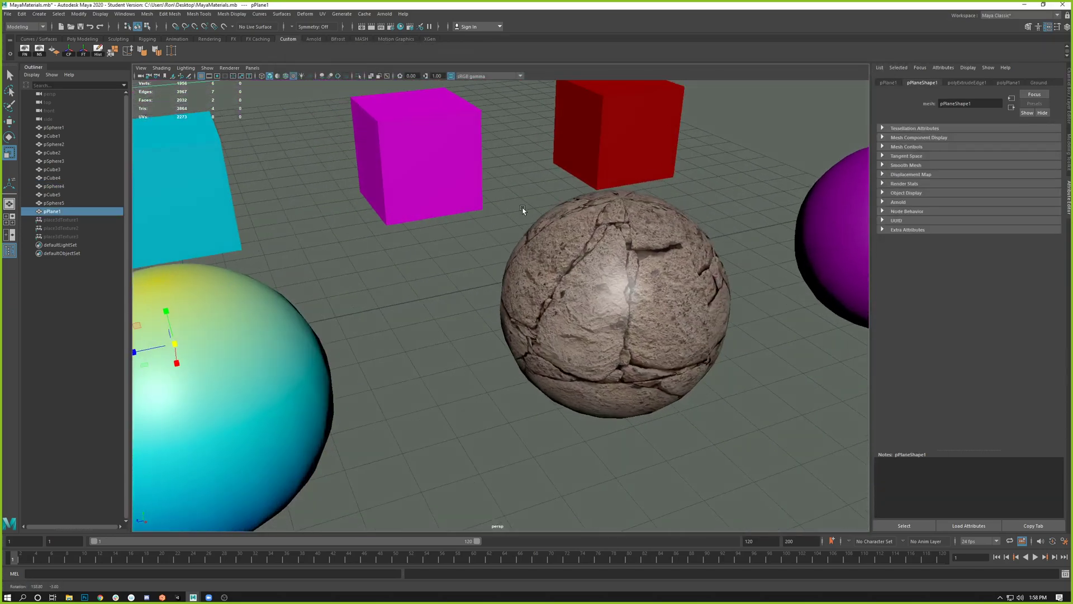
pyautogui.keyDown('alt'); pyautogui.moveTo(599, 265); pyautogui.dragTo(504, 266, button='middle'); pyautogui.keyUp('alt')
pyautogui.keyDown('alt'); pyautogui.moveTo(504, 266); pyautogui.dragTo(589, 318, button='right'); pyautogui.keyUp('alt')
pyautogui.keyDown('alt'); pyautogui.moveTo(594, 306); pyautogui.dragTo(564, 304); pyautogui.keyUp('alt')
pyautogui.keyDown('alt'); pyautogui.moveTo(563, 304); pyautogui.dragTo(448, 264, button='right'); pyautogui.keyUp('alt')
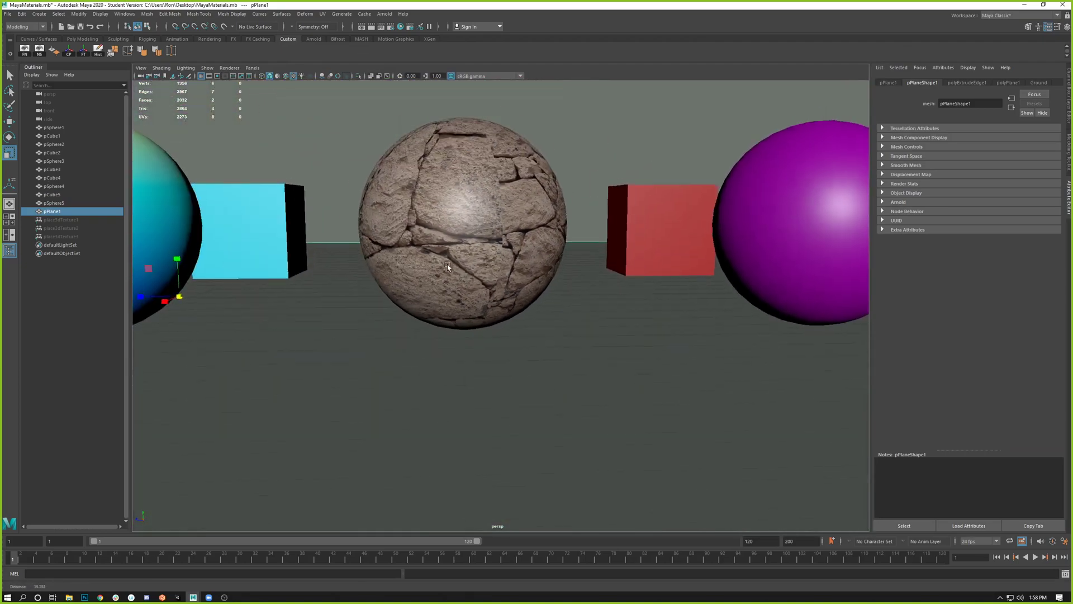
pyautogui.keyDown('alt'); pyautogui.moveTo(447, 264); pyautogui.dragTo(488, 290); pyautogui.keyUp('alt')
pyautogui.keyDown('alt'); pyautogui.moveTo(488, 291); pyautogui.dragTo(585, 364, button='right'); pyautogui.keyUp('alt')
pyautogui.keyDown('alt'); pyautogui.moveTo(585, 364); pyautogui.dragTo(610, 345); pyautogui.keyUp('alt')
pyautogui.keyDown('alt'); pyautogui.moveTo(610, 346); pyautogui.dragTo(474, 355, button='right'); pyautogui.keyUp('alt')
pyautogui.click(520, 339)
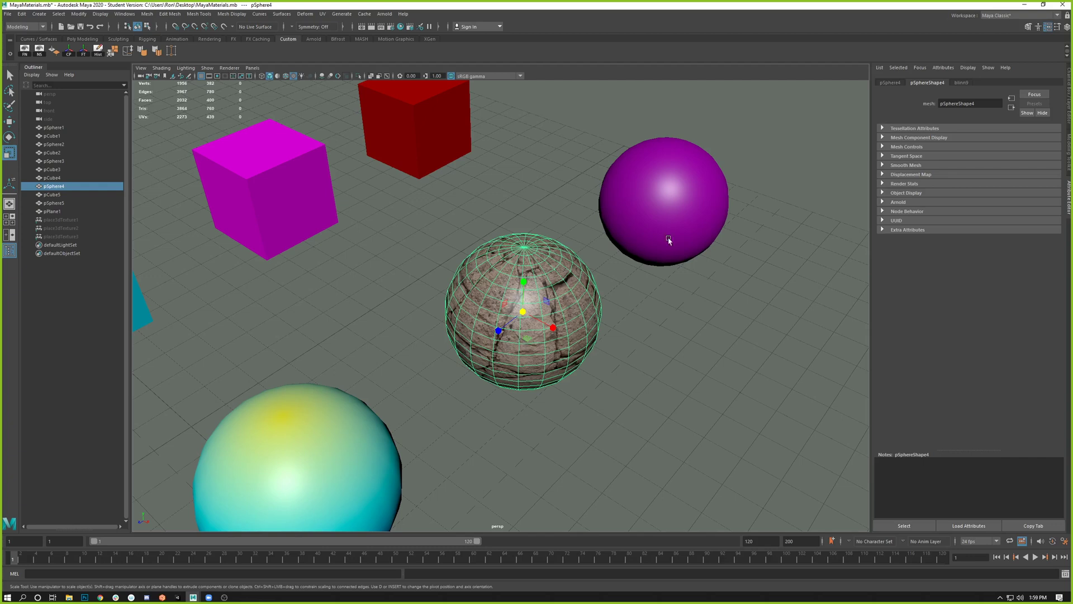
pyautogui.click(959, 85)
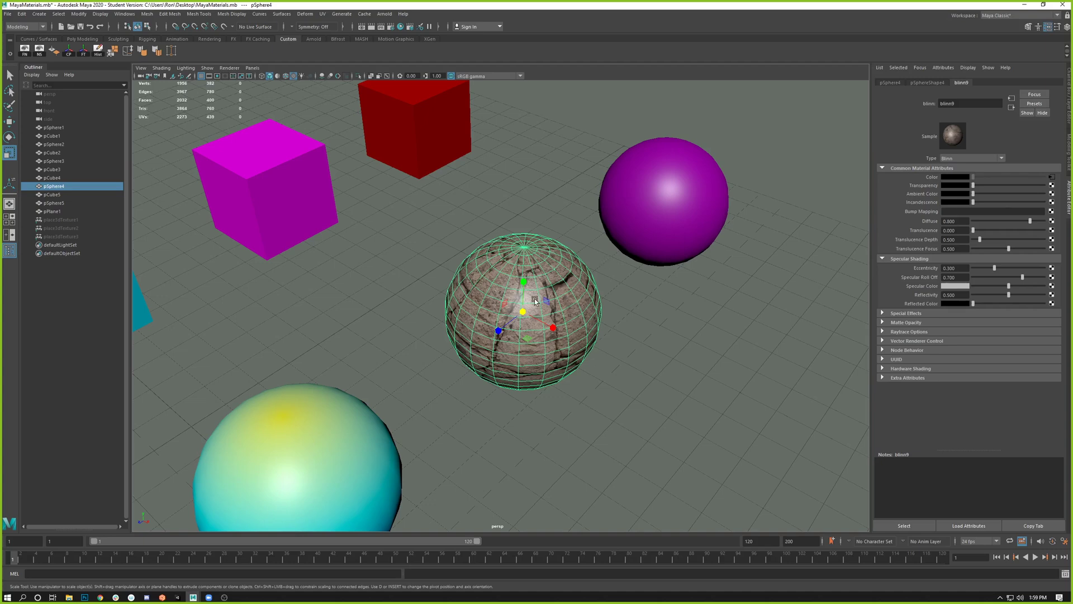
# Step: Assign a 2D Grid texture to the bump mapping of the yellow-to-blue gradient sphere's Blinn material
pyautogui.keyDown('alt'); pyautogui.moveTo(535, 300); pyautogui.dragTo(609, 227, button='middle'); pyautogui.keyUp('alt')
pyautogui.scroll(-2, 609, 226)
pyautogui.click(436, 367)
pyautogui.keyDown('alt'); pyautogui.moveTo(374, 352); pyautogui.dragTo(451, 290, button='middle'); pyautogui.keyUp('alt')
pyautogui.keyDown('alt'); pyautogui.moveTo(451, 290); pyautogui.dragTo(546, 338, button='right'); pyautogui.keyUp('alt')
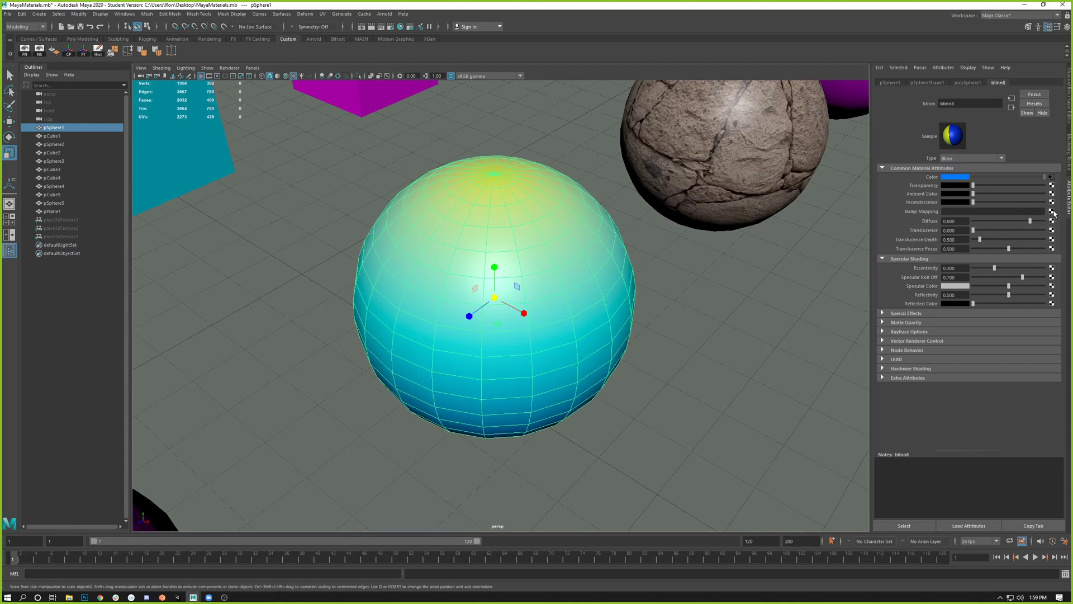
pyautogui.click(1052, 212)
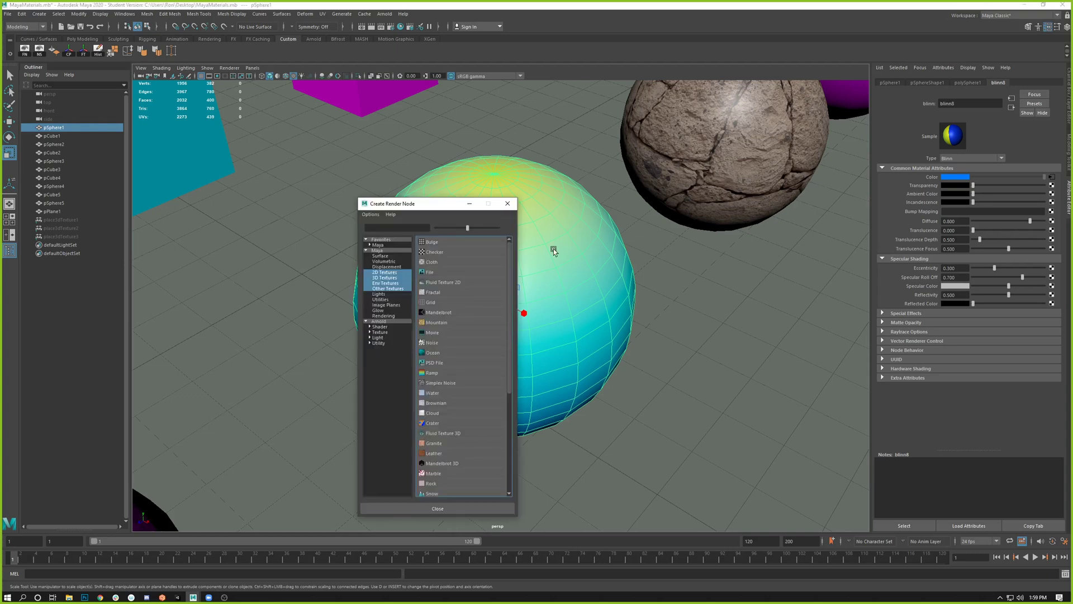
pyautogui.moveTo(435, 209); pyautogui.dragTo(728, 155)
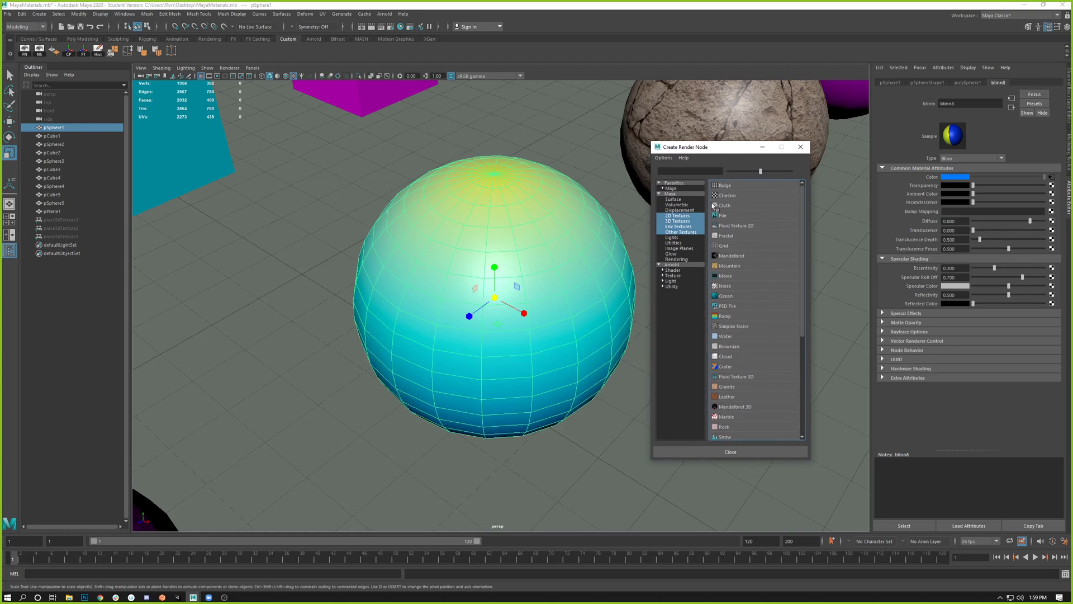
pyautogui.click(684, 216)
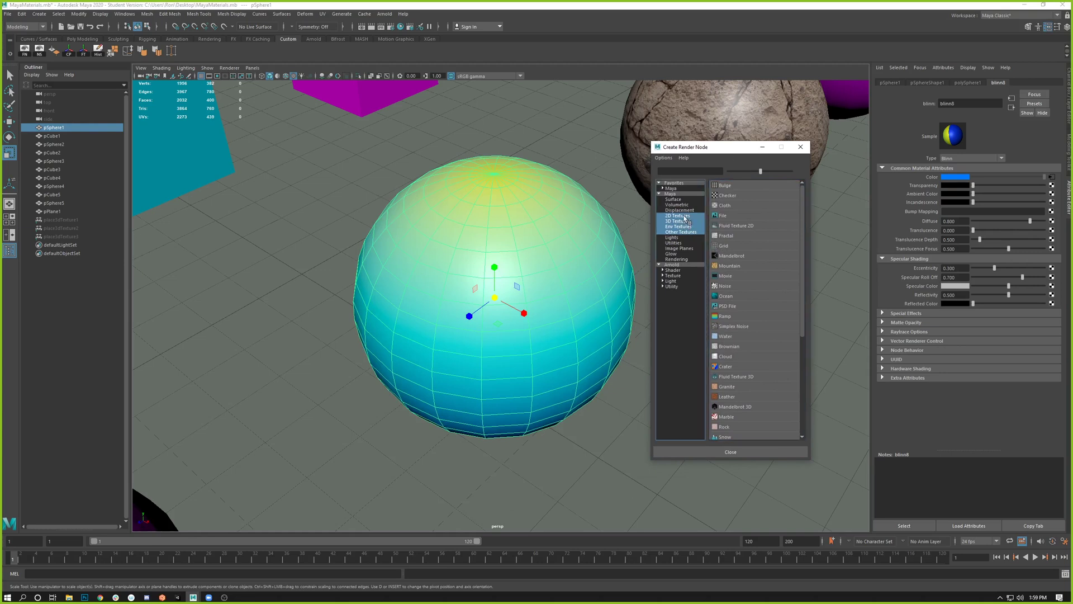
pyautogui.click(727, 246)
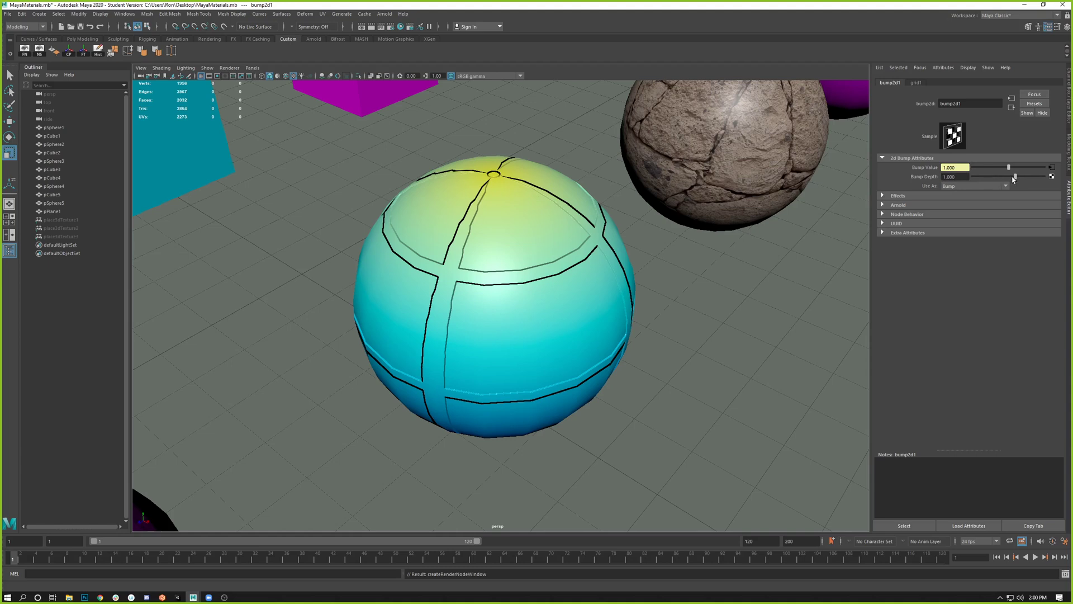
# Step: Try a negative bump depth on the gradient sphere's grid bump and reset the depth to 0
pyautogui.moveTo(1015, 178); pyautogui.dragTo(1006, 178)
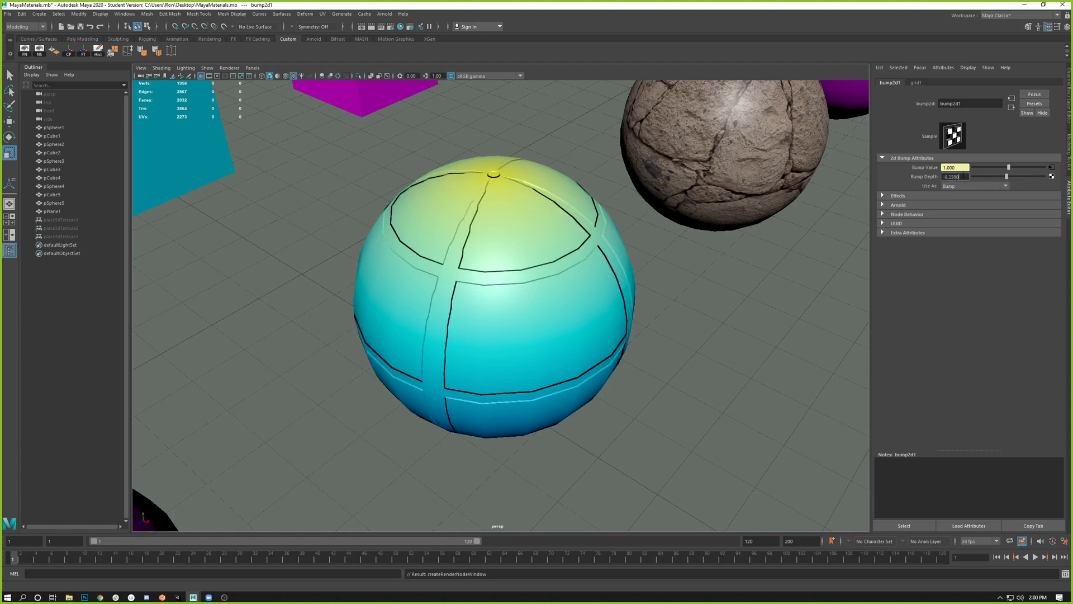
pyautogui.doubleClick(961, 177)
pyautogui.write('0')
pyautogui.press('Return')
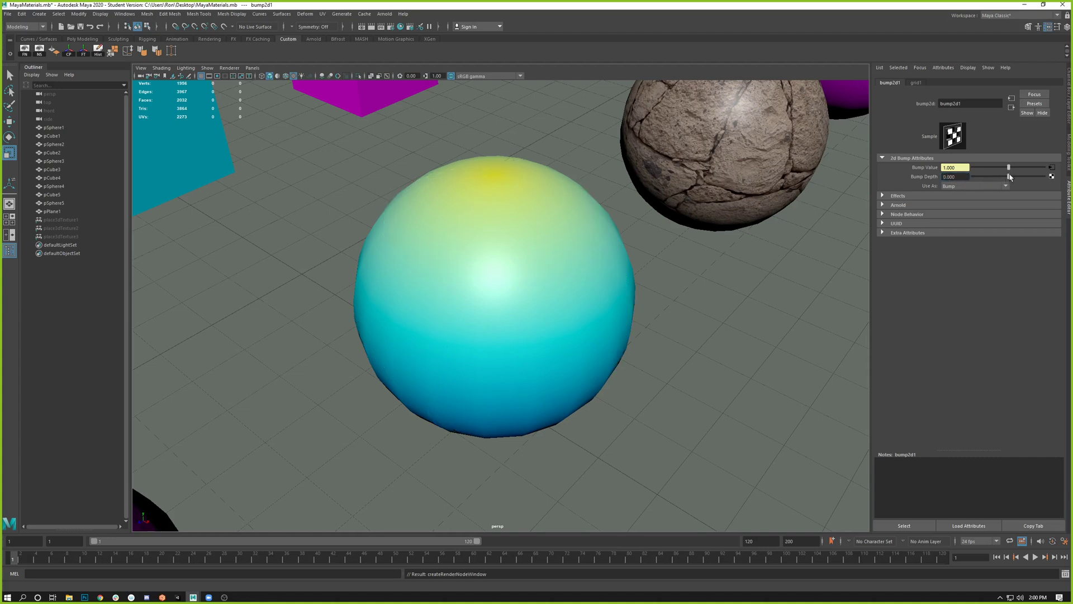
# Step: Try positive and negative bump depths on the grid bump, ending at about 0.119
pyautogui.moveTo(1010, 176); pyautogui.dragTo(1011, 178)
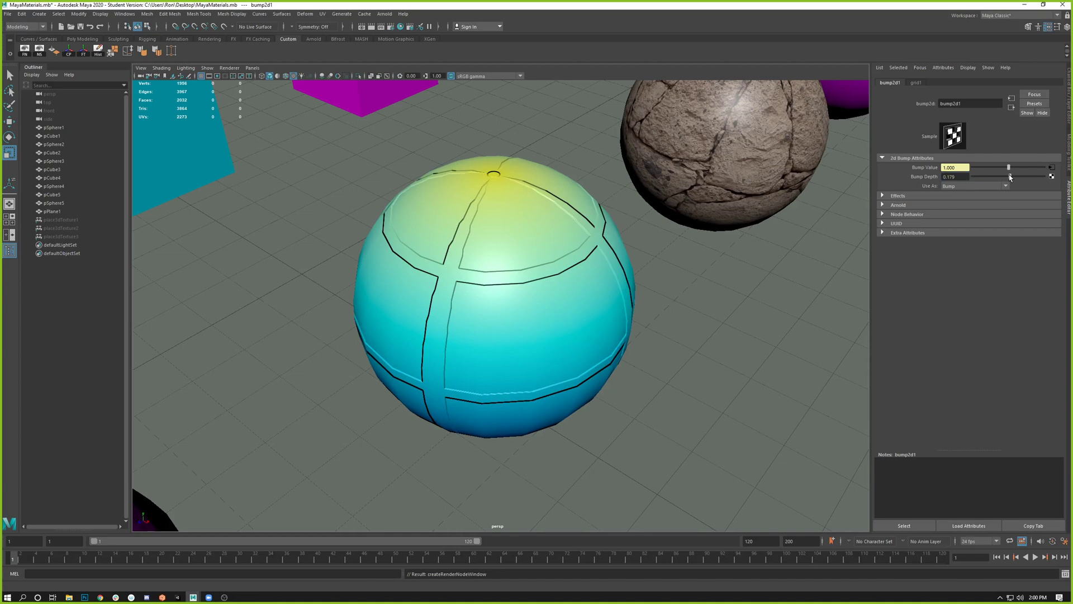
pyautogui.moveTo(1011, 177); pyautogui.dragTo(1007, 179)
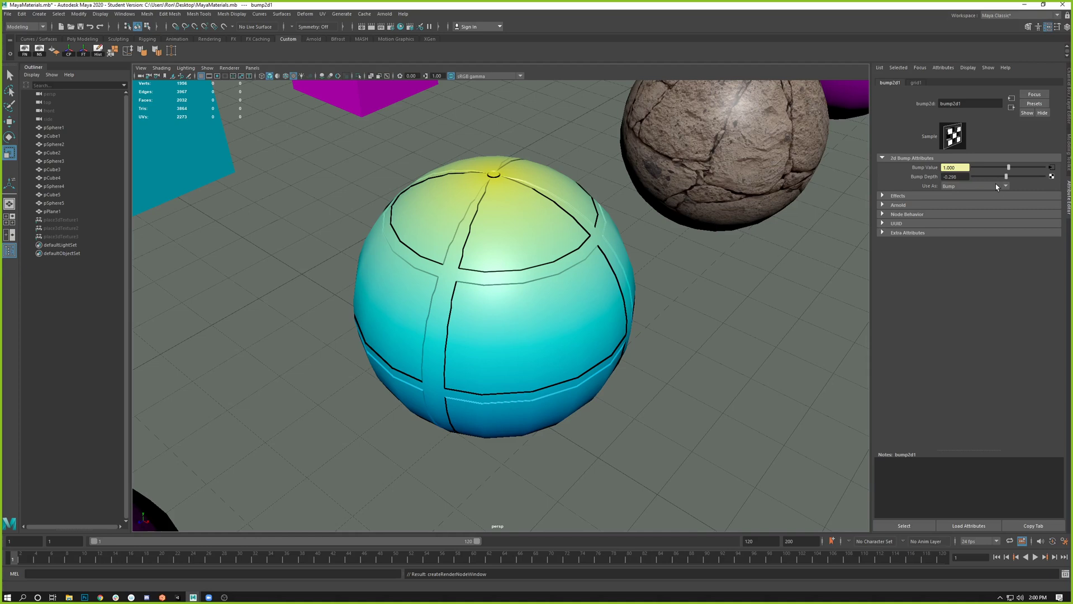
pyautogui.moveTo(1007, 176); pyautogui.dragTo(922, 182)
pyautogui.moveTo(993, 180)
pyautogui.mouseDown()
pyautogui.moveTo(1067, 178)
pyautogui.moveTo(1009, 177)
pyautogui.mouseUp()
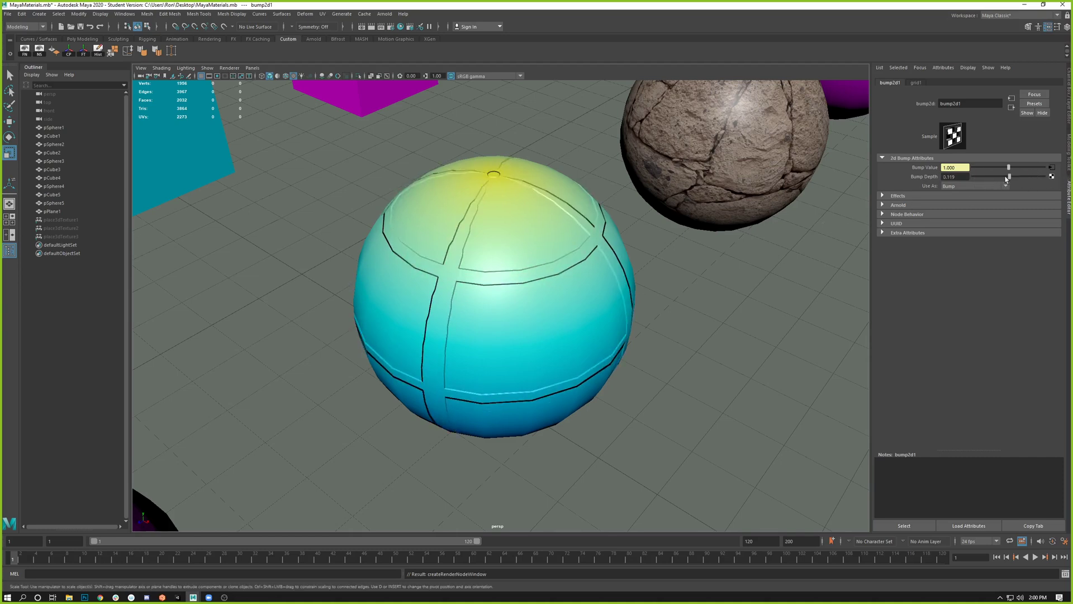
# Step: Break the grid texture's bump mapping connection on the gradient sphere's Blinn material
pyautogui.click(544, 271)
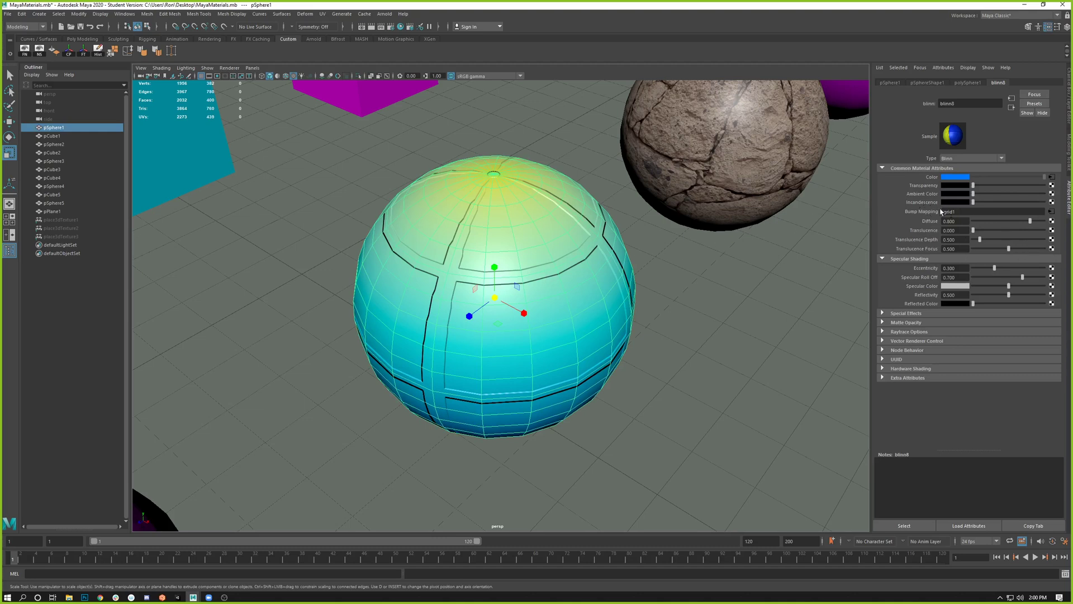
pyautogui.rightClick(921, 214)
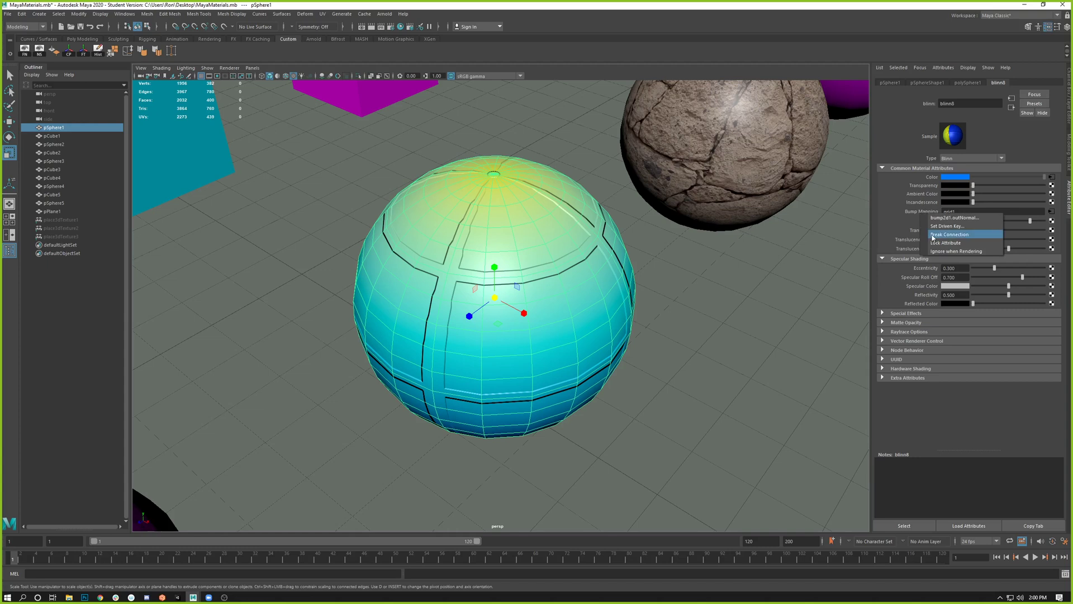
pyautogui.click(933, 235)
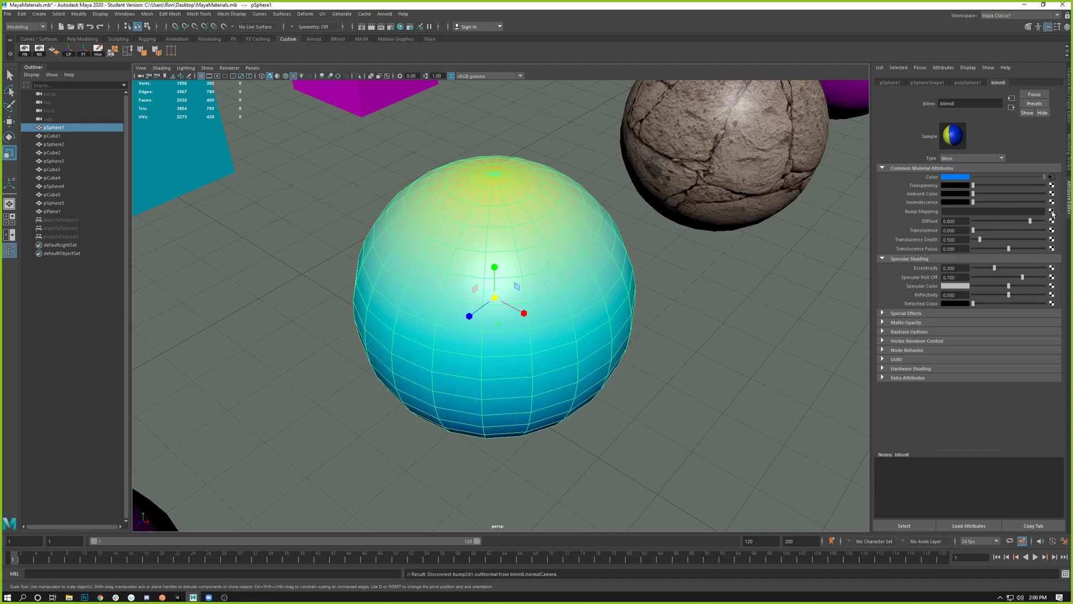
# Step: Assign a 2D Fractal texture to the gradient sphere's bump mapping
pyautogui.click(1051, 211)
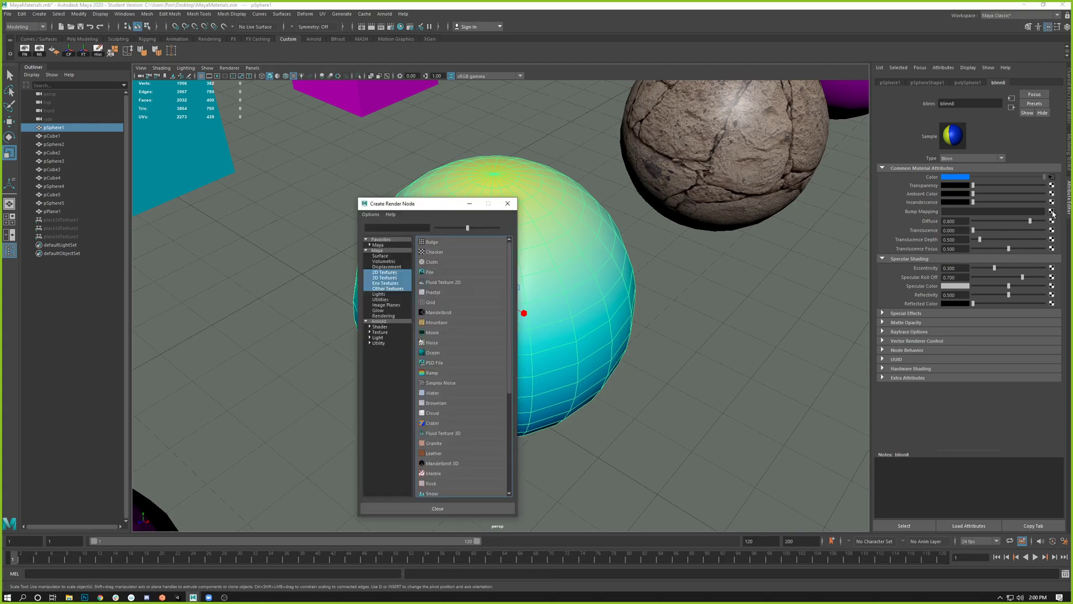
pyautogui.moveTo(445, 205); pyautogui.dragTo(785, 113)
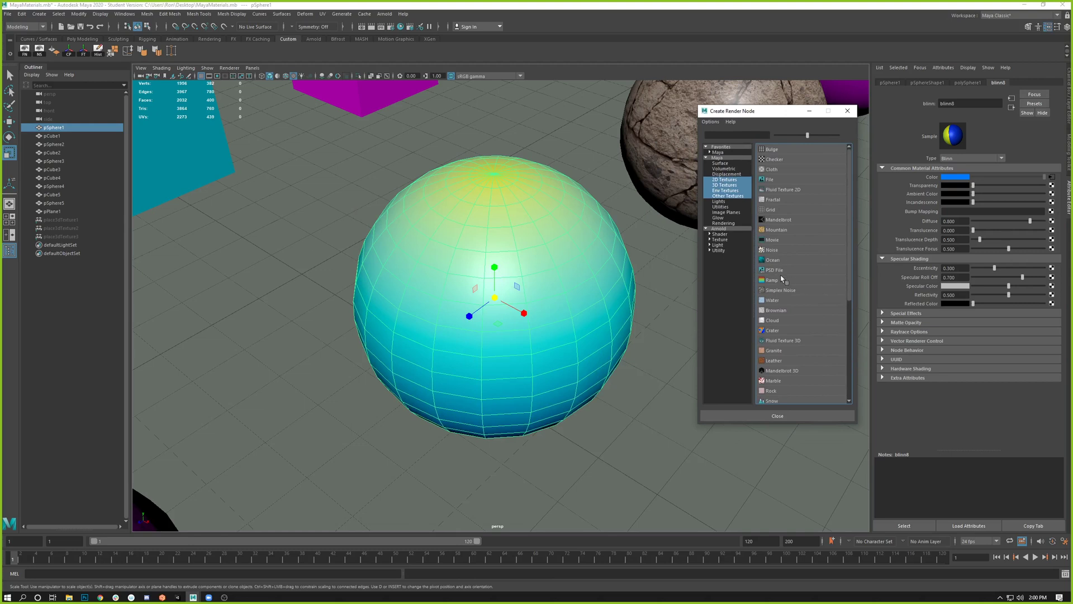
pyautogui.click(726, 180)
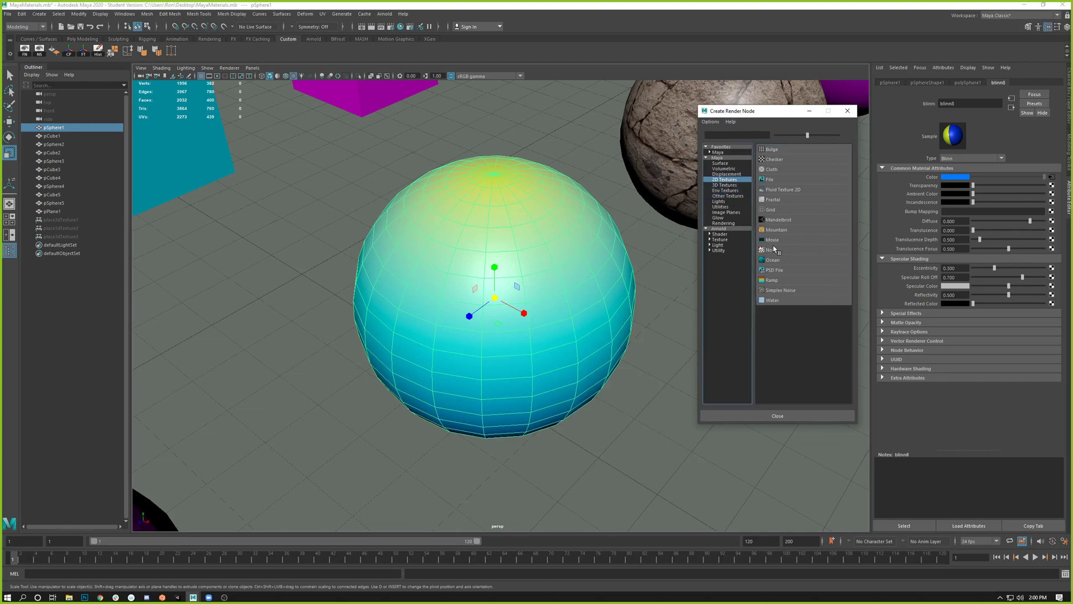
pyautogui.click(774, 201)
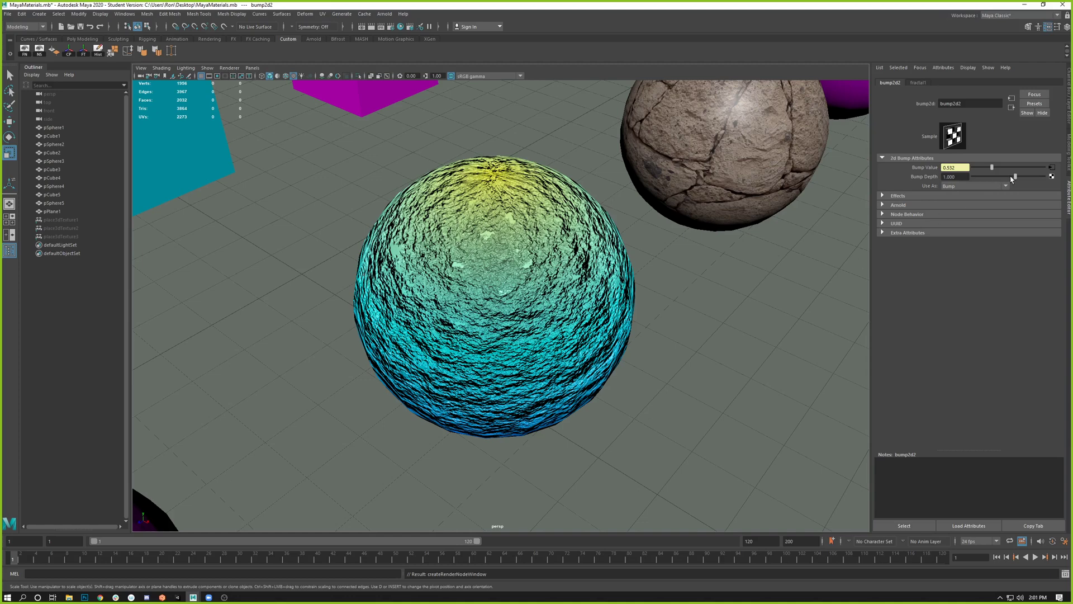
# Step: Set the fractal bump's depth to 0.1 and check the gradient sphere's surface up close
pyautogui.moveTo(1014, 177); pyautogui.dragTo(1010, 179)
pyautogui.moveTo(1010, 180); pyautogui.dragTo(916, 178)
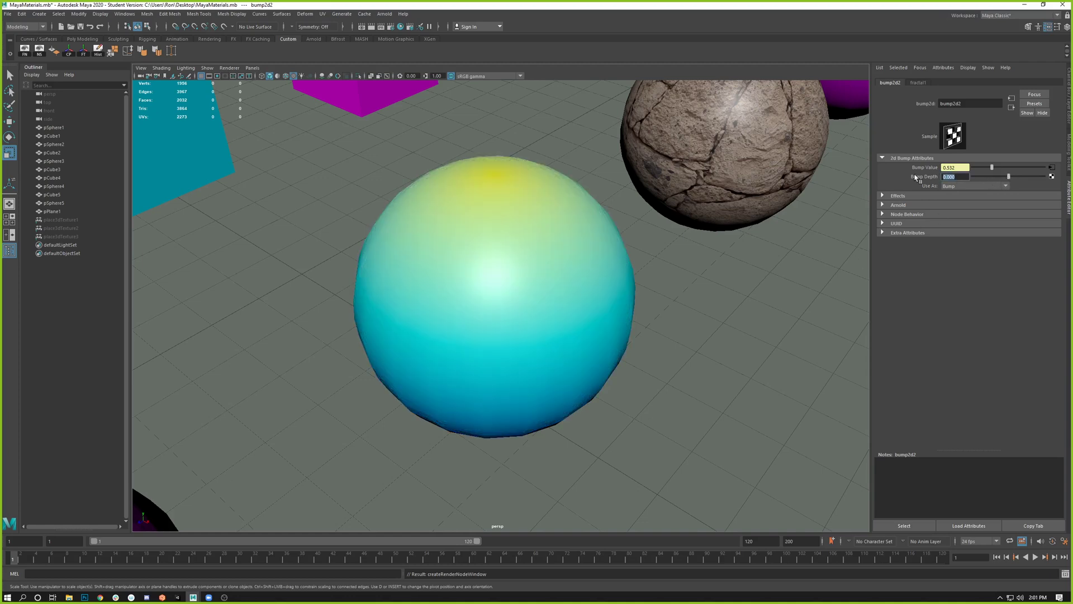
pyautogui.write('0.1')
pyautogui.press('Return')
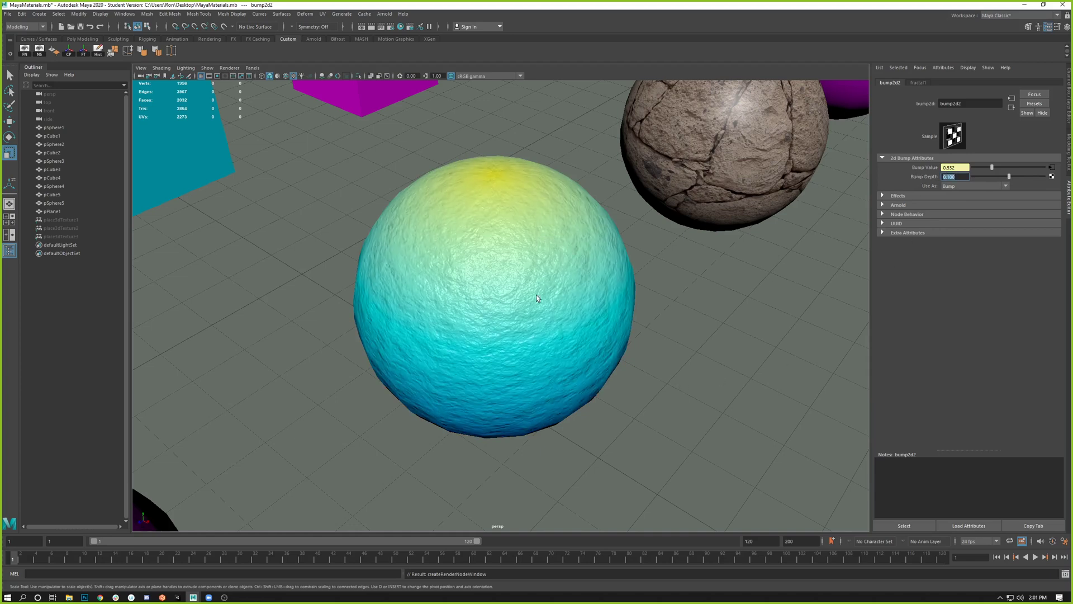
pyautogui.keyDown('alt'); pyautogui.moveTo(521, 255); pyautogui.dragTo(571, 315, button='right'); pyautogui.keyUp('alt')
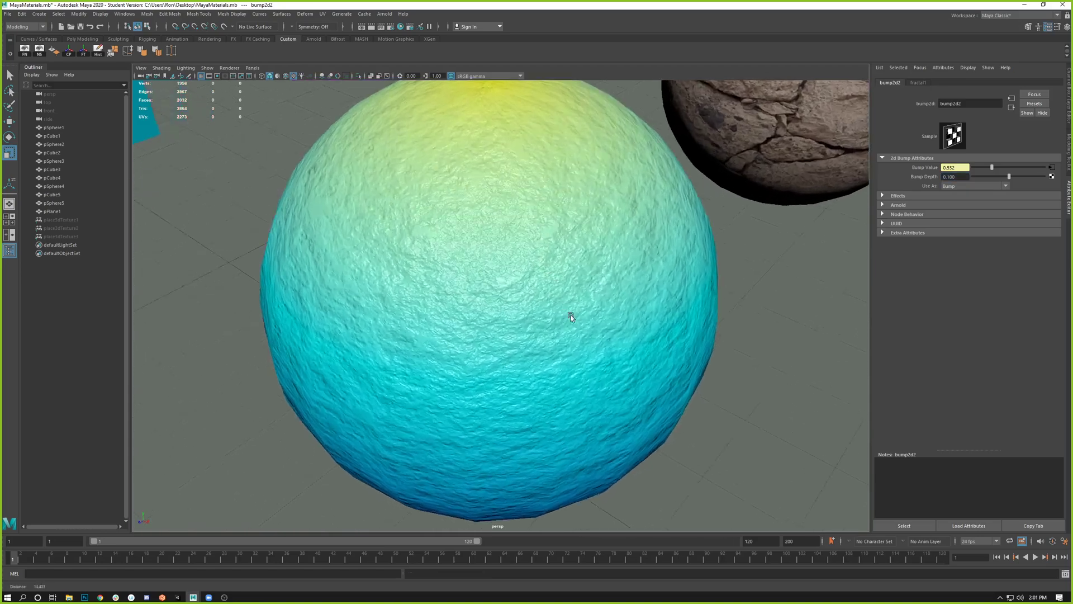
pyautogui.keyDown('alt'); pyautogui.moveTo(571, 314); pyautogui.dragTo(575, 306); pyautogui.keyUp('alt')
pyautogui.keyDown('alt'); pyautogui.moveTo(576, 305); pyautogui.dragTo(484, 289, button='right'); pyautogui.keyUp('alt')
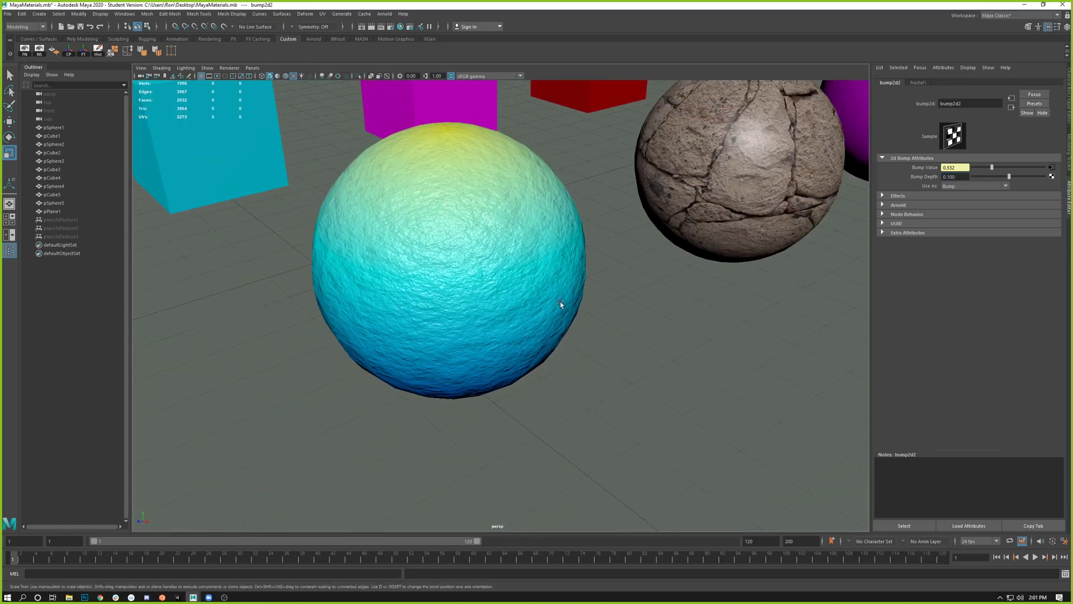
# Step: Assign a File texture to the bump mapping of the rock sphere's Blinn material
pyautogui.click(625, 326)
pyautogui.keyDown('alt'); pyautogui.moveTo(625, 326); pyautogui.dragTo(594, 330); pyautogui.keyUp('alt')
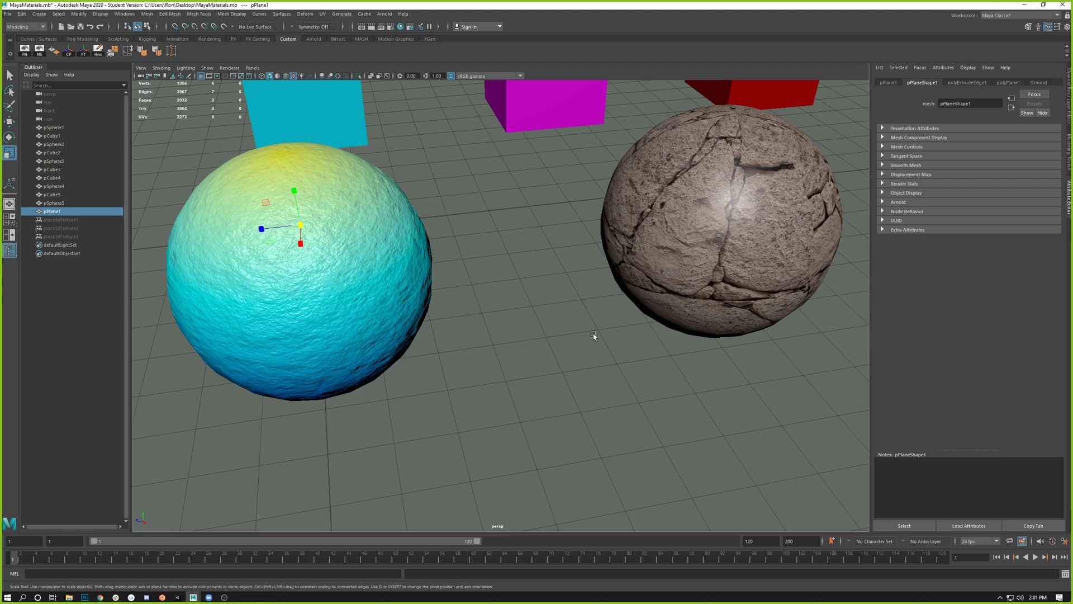
pyautogui.keyDown('alt'); pyautogui.moveTo(669, 286); pyautogui.dragTo(562, 318, button='right'); pyautogui.keyUp('alt')
pyautogui.click(608, 329)
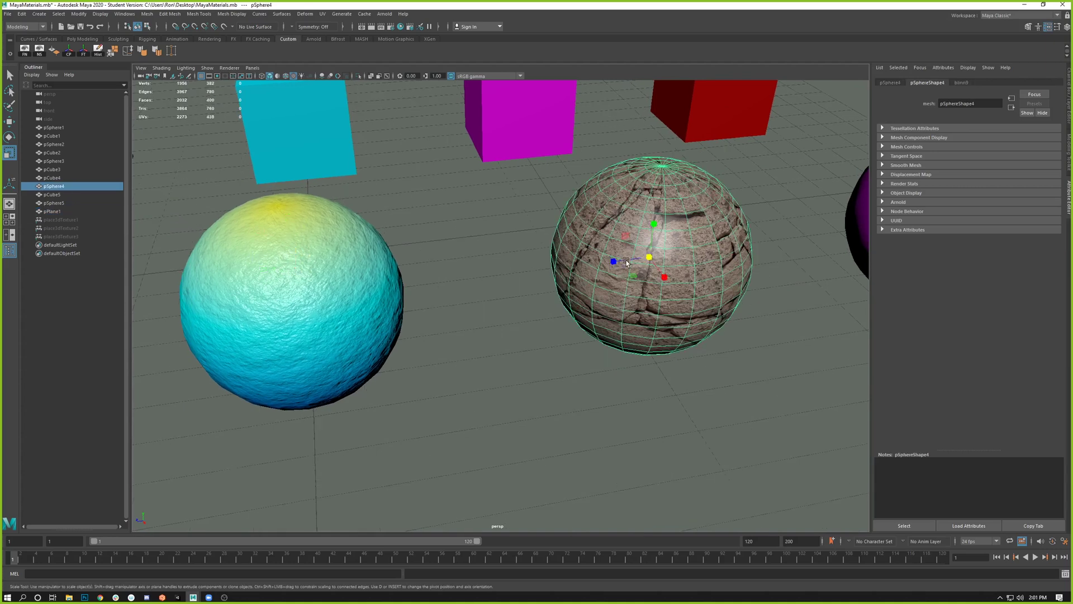
pyautogui.keyDown('alt'); pyautogui.moveTo(647, 279); pyautogui.dragTo(629, 276); pyautogui.keyUp('alt')
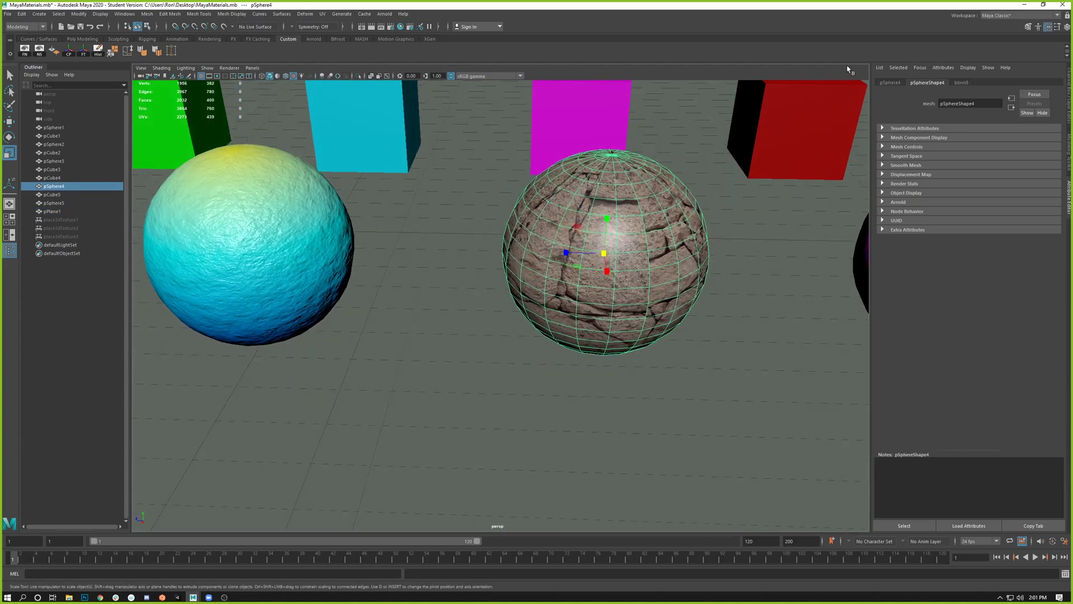
pyautogui.click(961, 83)
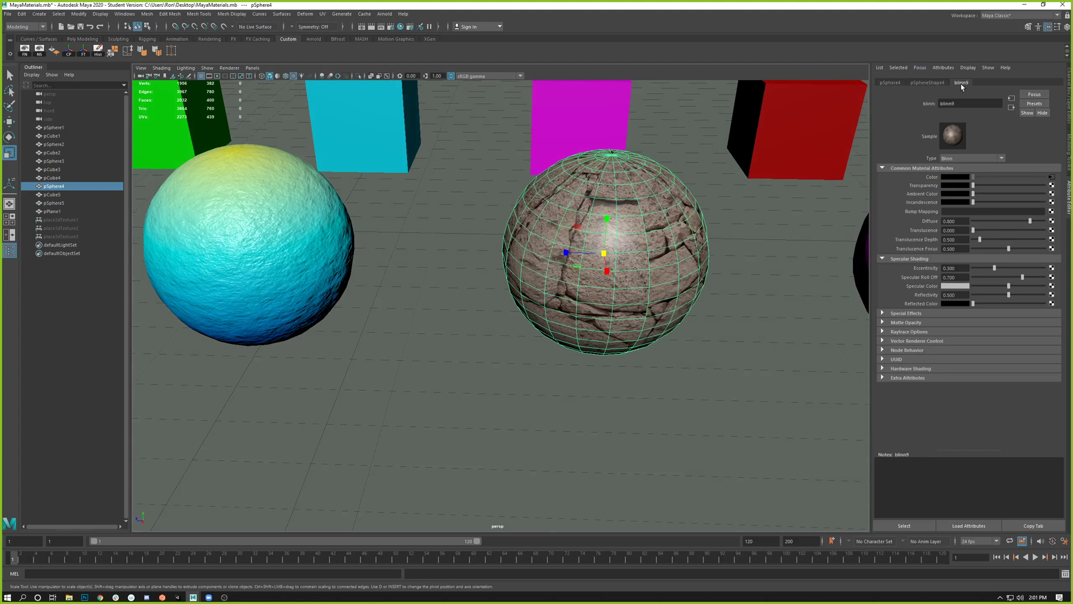
pyautogui.click(1052, 212)
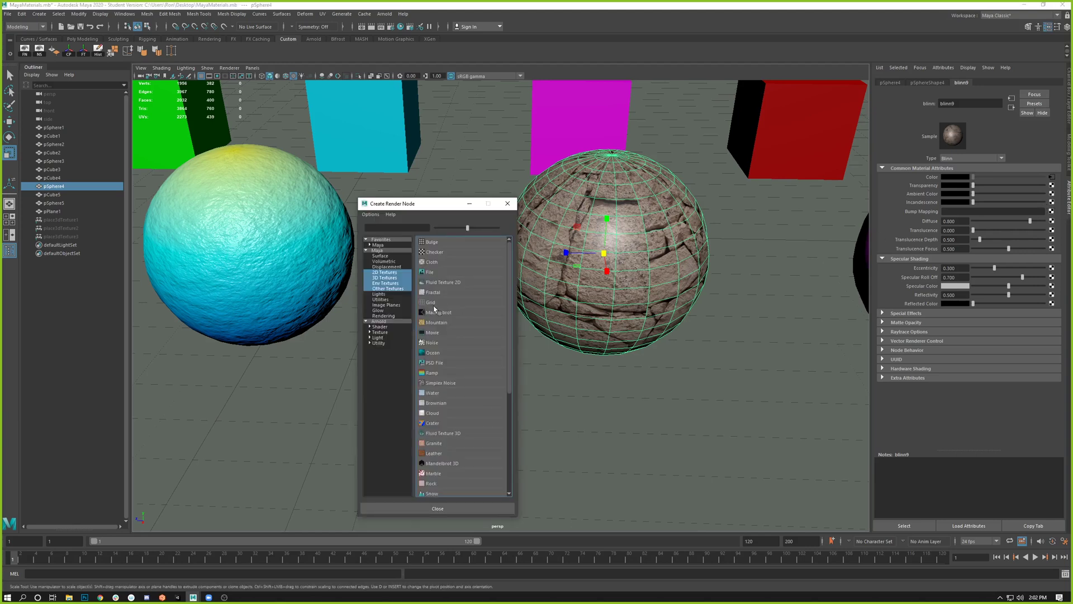
pyautogui.click(435, 276)
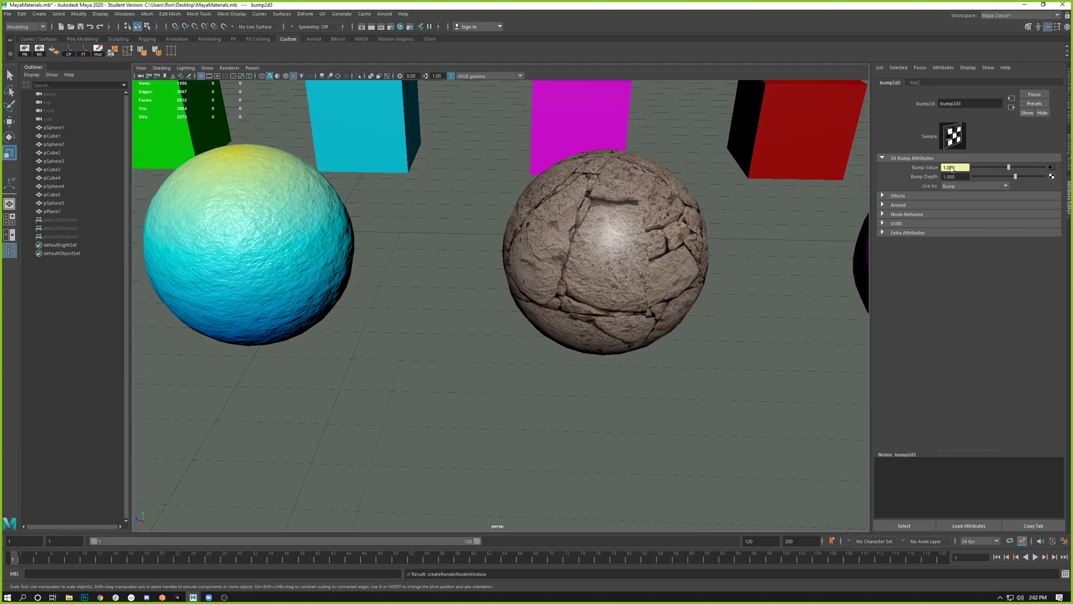
# Step: Load "Light rock formation texture.jpg" as the image for the rock sphere's bump file texture
pyautogui.click(1051, 169)
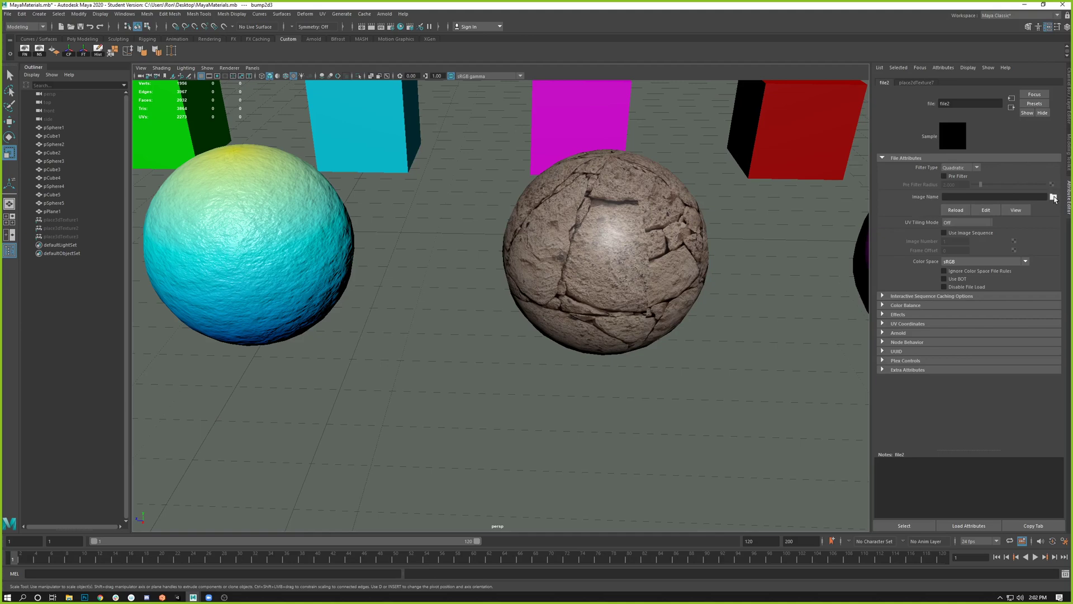
pyautogui.click(1053, 198)
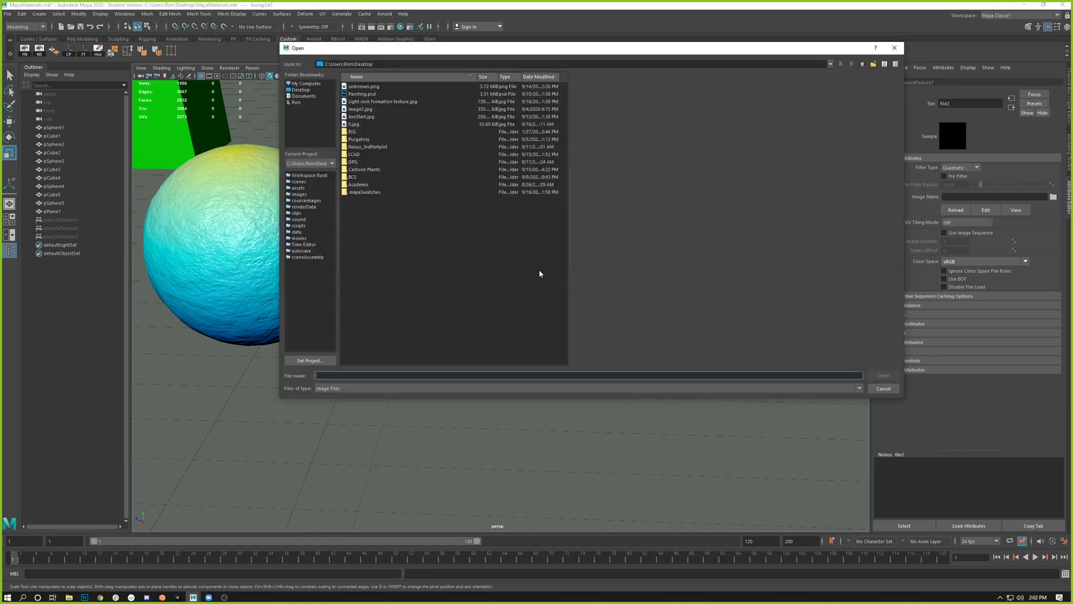
pyautogui.click(379, 102)
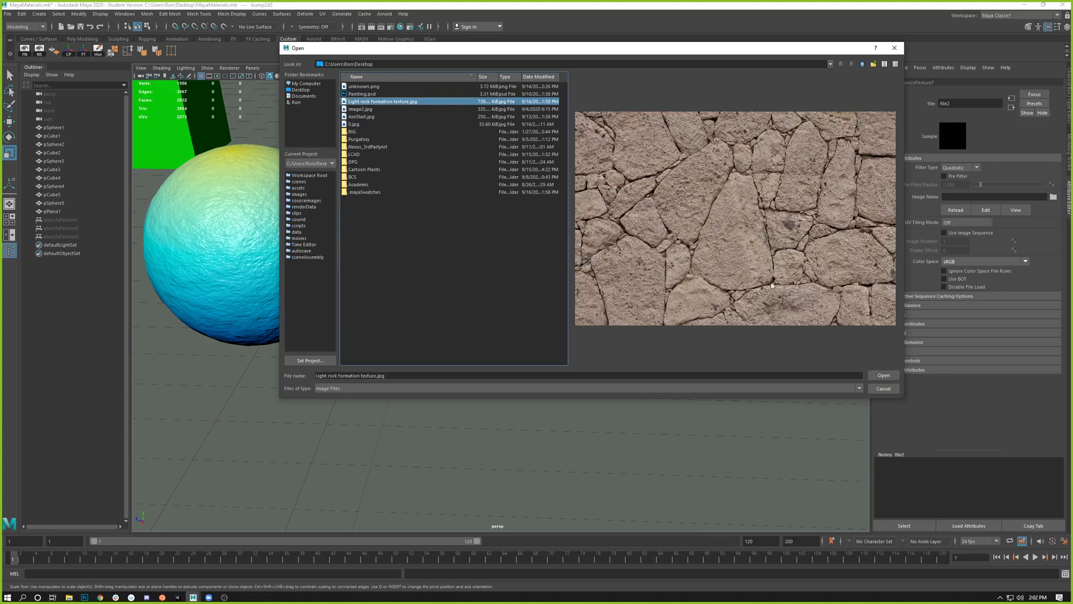
pyautogui.click(880, 375)
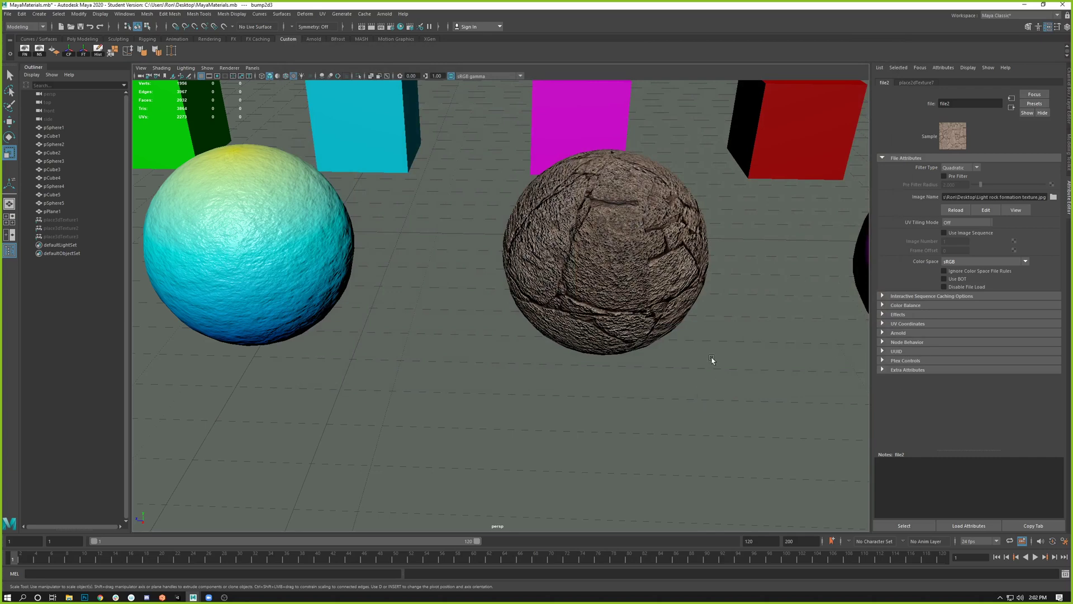
# Step: Trace the rock sphere's bump mapping from the Blinn material through the file texture to its bump node
pyautogui.click(665, 285)
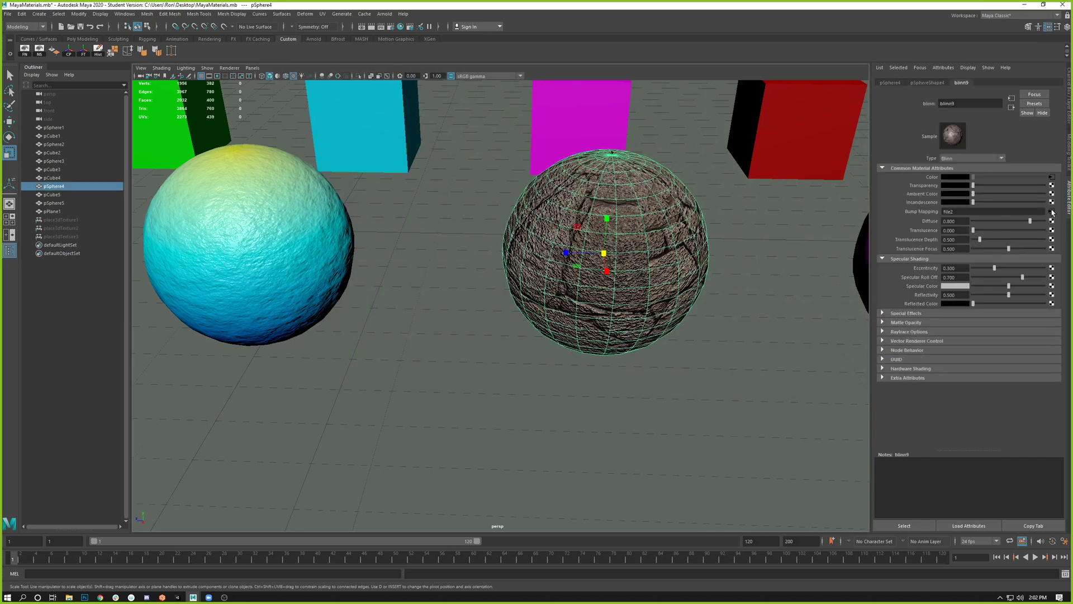
pyautogui.click(1052, 212)
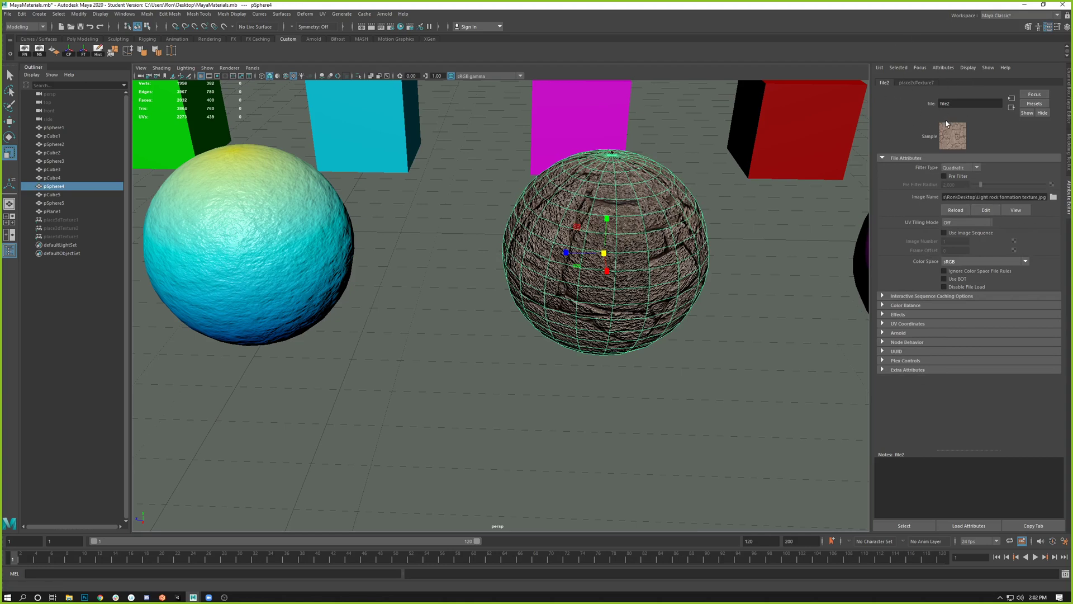
pyautogui.click(1012, 109)
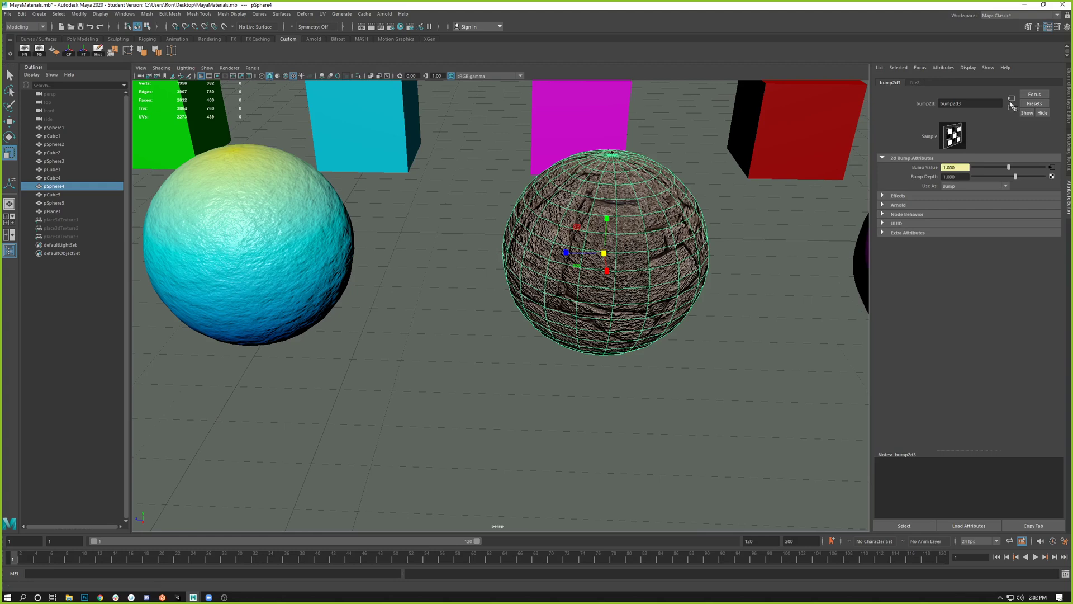
pyautogui.click(652, 265)
pyautogui.click(1051, 212)
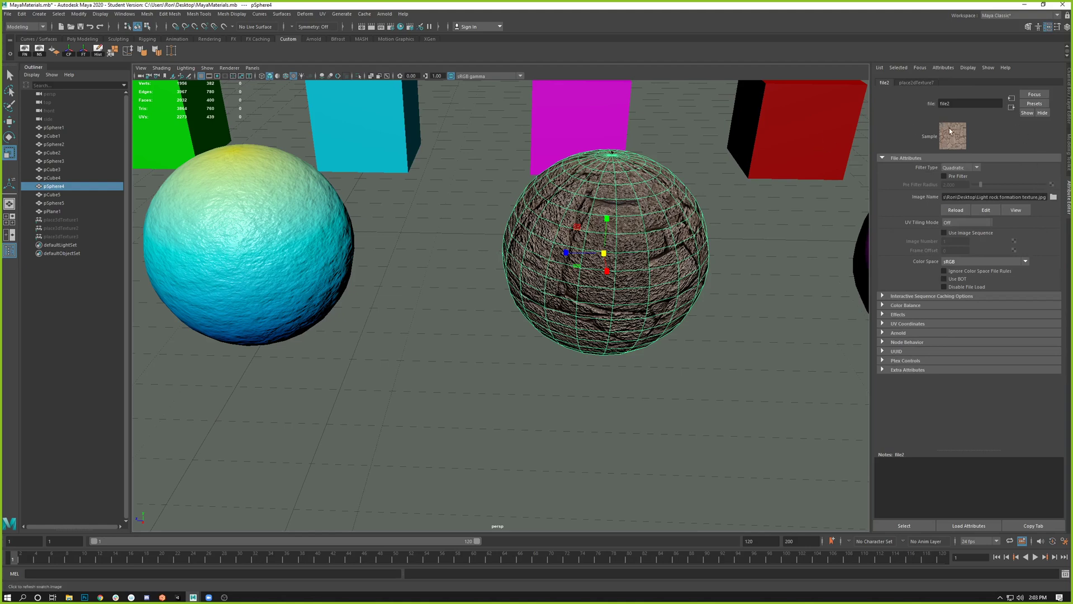
pyautogui.click(1012, 107)
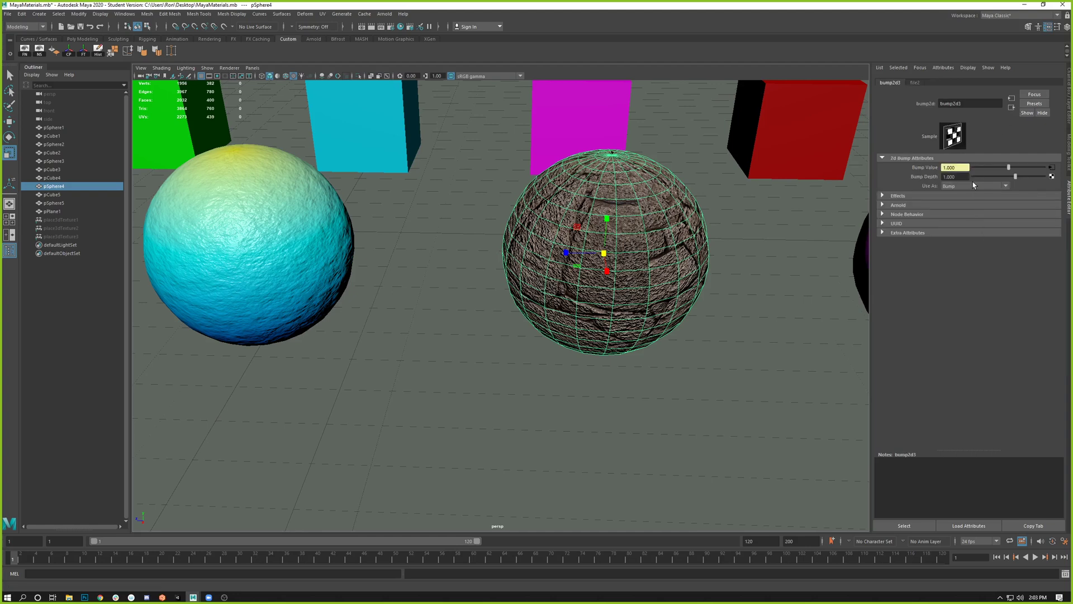
pyautogui.click(1051, 168)
pyautogui.click(1011, 107)
# Step: Reduce the rock sphere's bump depth to 0.5 and then 0.1, and check its surface up close
pyautogui.moveTo(961, 177); pyautogui.dragTo(909, 176)
pyautogui.write('.5')
pyautogui.press('Return')
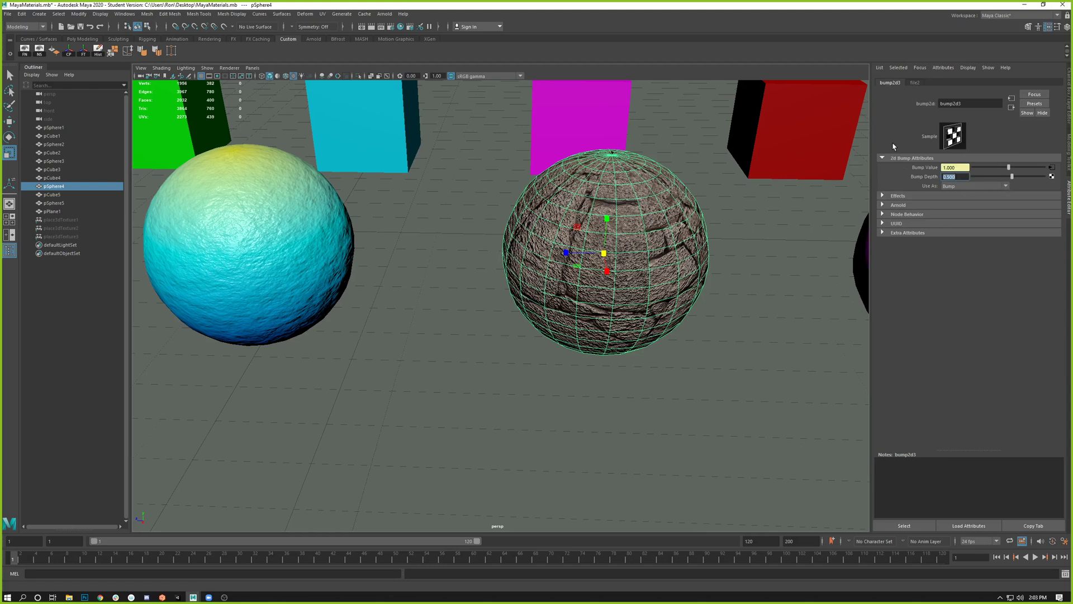
pyautogui.write('.1')
pyautogui.press('Return')
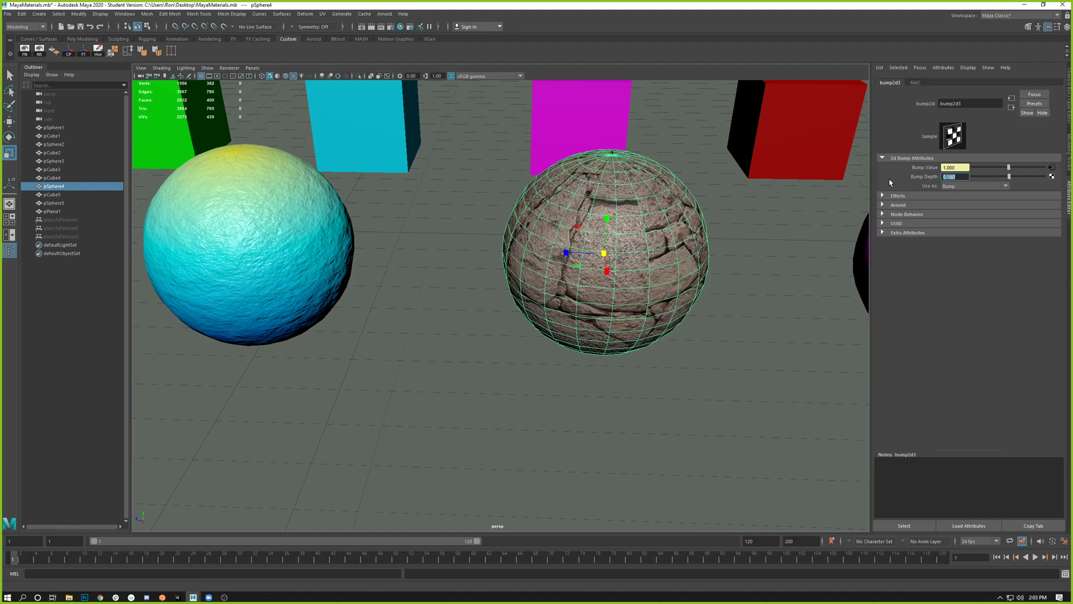
pyautogui.click(697, 179)
pyautogui.keyDown('alt'); pyautogui.moveTo(589, 221); pyautogui.dragTo(716, 283, button='right'); pyautogui.keyUp('alt')
pyautogui.keyDown('alt'); pyautogui.moveTo(716, 283); pyautogui.dragTo(545, 370, button='middle'); pyautogui.keyUp('alt')
pyautogui.keyDown('alt'); pyautogui.moveTo(545, 369); pyautogui.dragTo(598, 257, button='right'); pyautogui.keyUp('alt')
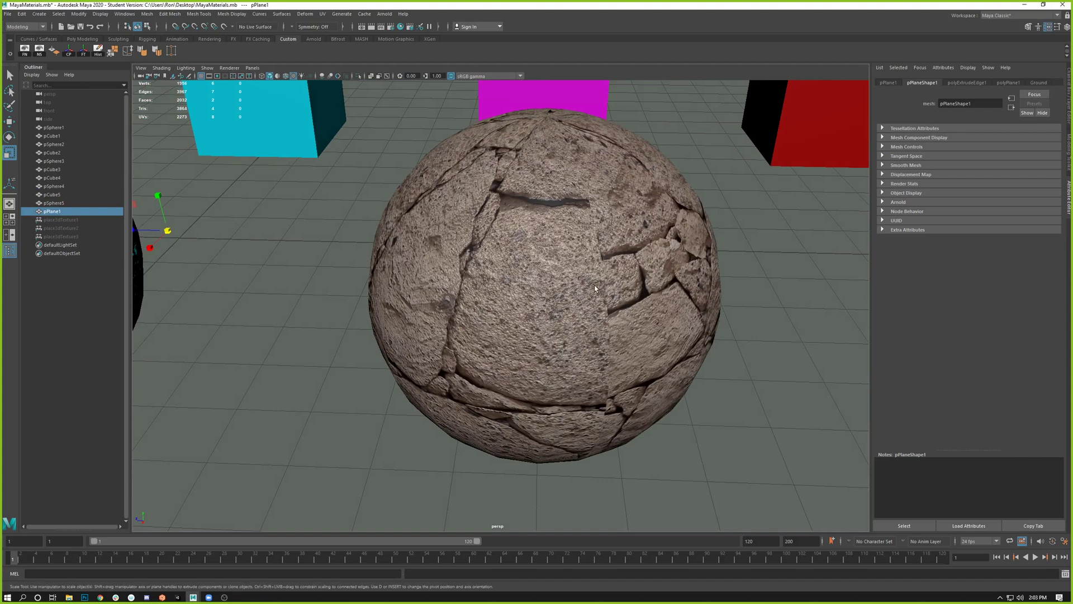
# Step: Set the rock sphere's bump depth to -0.1 on its bump node
pyautogui.click(596, 287)
pyautogui.click(961, 82)
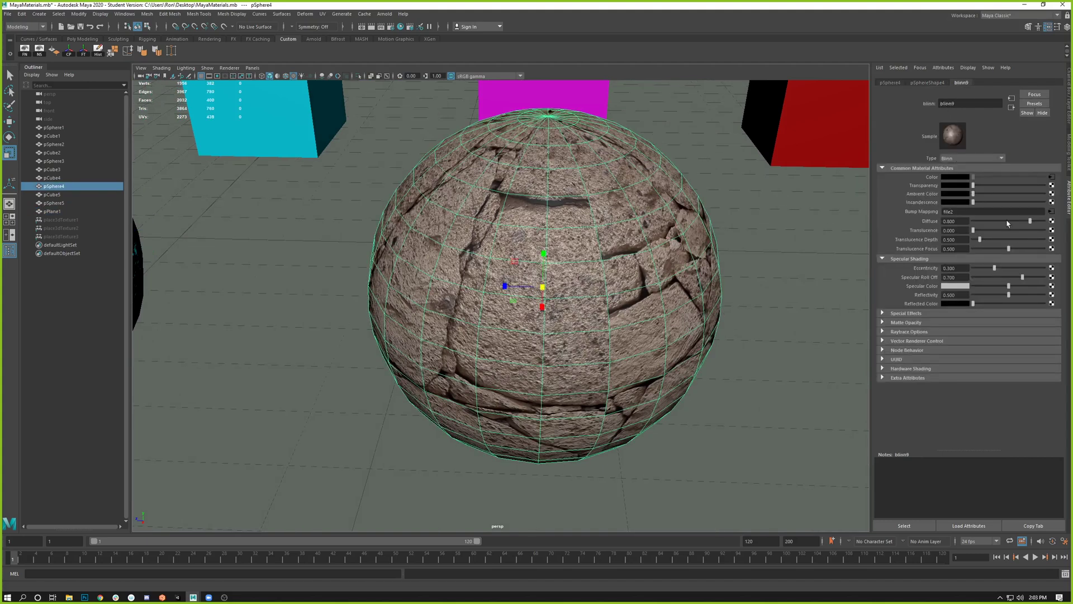
pyautogui.click(1051, 211)
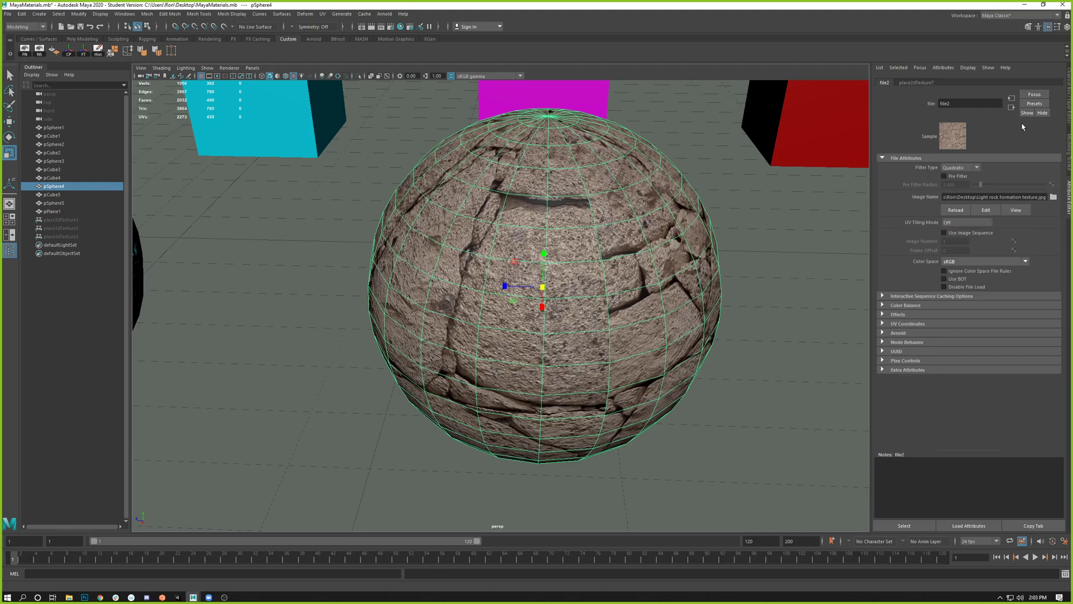
pyautogui.click(1012, 108)
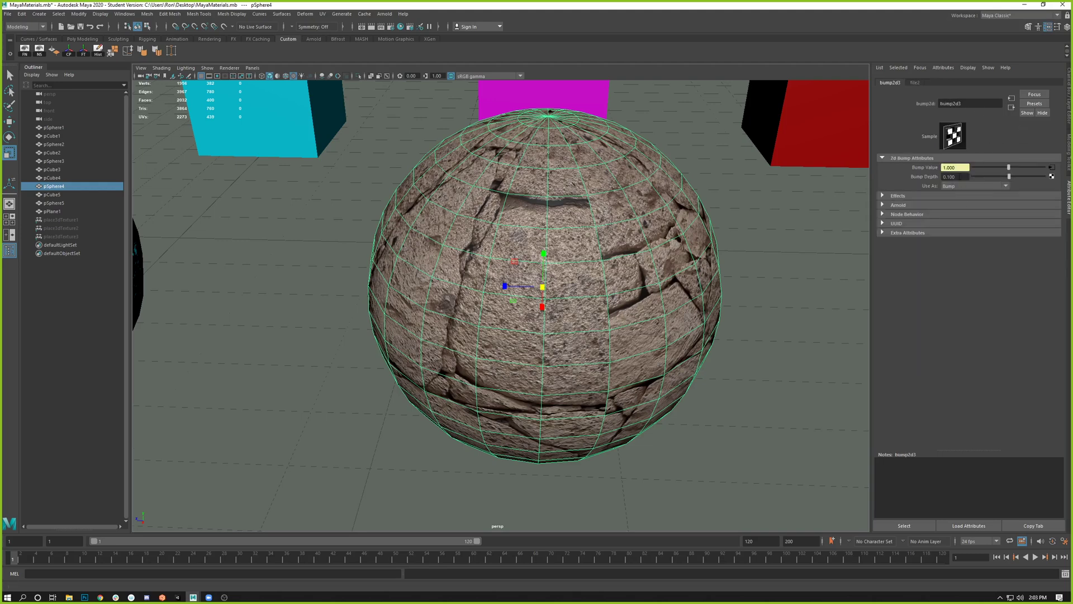
pyautogui.moveTo(960, 177); pyautogui.dragTo(897, 185)
pyautogui.click(954, 177)
pyautogui.write('11')
pyautogui.press('Return')
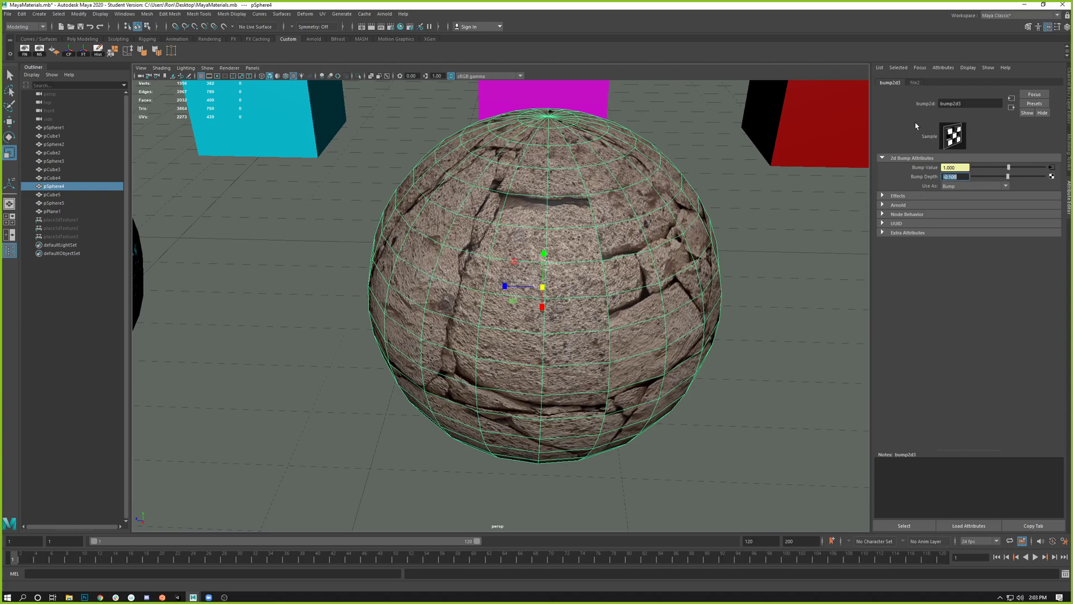
# Step: Examine the rock sphere's bumped surface up close and from several angles and distances
pyautogui.click(747, 264)
pyautogui.moveTo(651, 267)
pyautogui.keyDown('alt'); pyautogui.mouseDown(button='right')
pyautogui.moveTo(738, 266)
pyautogui.moveTo(635, 265)
pyautogui.mouseUp(button='right'); pyautogui.keyUp('alt')
pyautogui.moveTo(635, 265)
pyautogui.keyDown('alt'); pyautogui.mouseDown()
pyautogui.moveTo(607, 260)
pyautogui.moveTo(650, 260)
pyautogui.mouseUp(); pyautogui.keyUp('alt')
pyautogui.keyDown('alt'); pyautogui.moveTo(649, 259); pyautogui.dragTo(672, 290, button='right'); pyautogui.keyUp('alt')
pyautogui.keyDown('alt'); pyautogui.moveTo(672, 291); pyautogui.dragTo(638, 310, button='middle'); pyautogui.keyUp('alt')
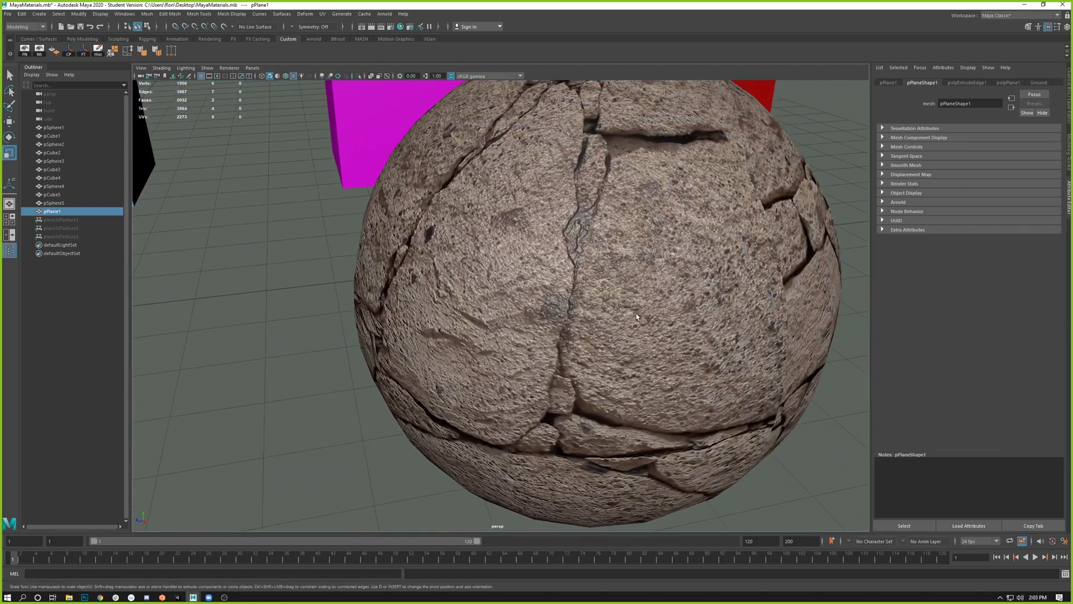
pyautogui.keyDown('alt'); pyautogui.moveTo(666, 295); pyautogui.dragTo(706, 296); pyautogui.keyUp('alt')
pyautogui.keyDown('alt'); pyautogui.moveTo(706, 296); pyautogui.dragTo(581, 273, button='right'); pyautogui.keyUp('alt')
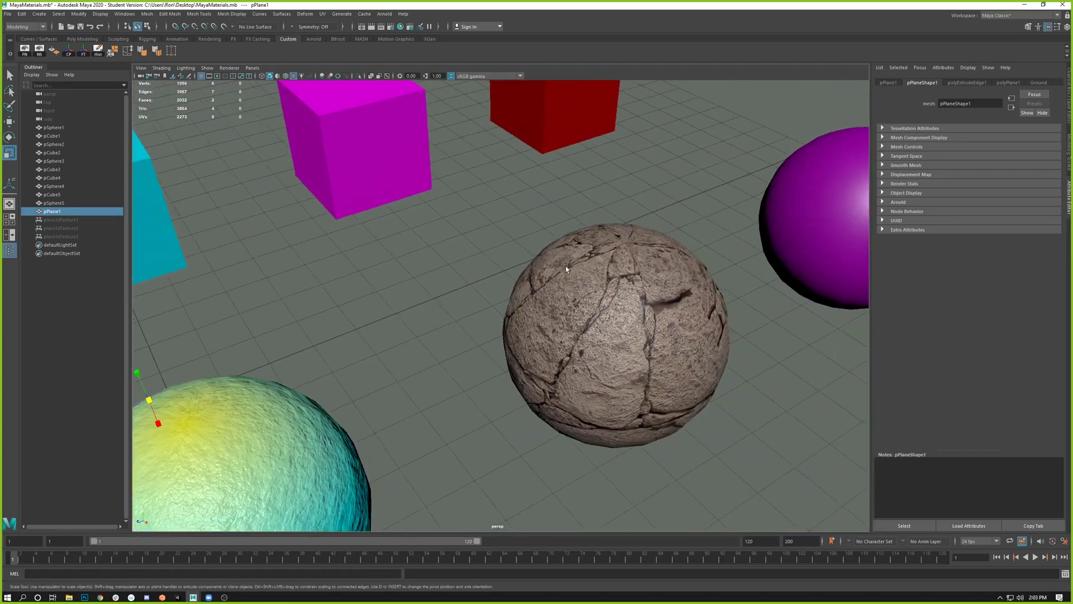
pyautogui.keyDown('alt'); pyautogui.moveTo(582, 273); pyautogui.dragTo(551, 258); pyautogui.keyUp('alt')
pyautogui.keyDown('alt'); pyautogui.moveTo(550, 257); pyautogui.dragTo(650, 322, button='right'); pyautogui.keyUp('alt')
pyautogui.keyDown('alt'); pyautogui.moveTo(639, 312); pyautogui.dragTo(666, 330); pyautogui.keyUp('alt')
pyautogui.keyDown('alt'); pyautogui.moveTo(665, 330); pyautogui.dragTo(435, 289, button='right'); pyautogui.keyUp('alt')
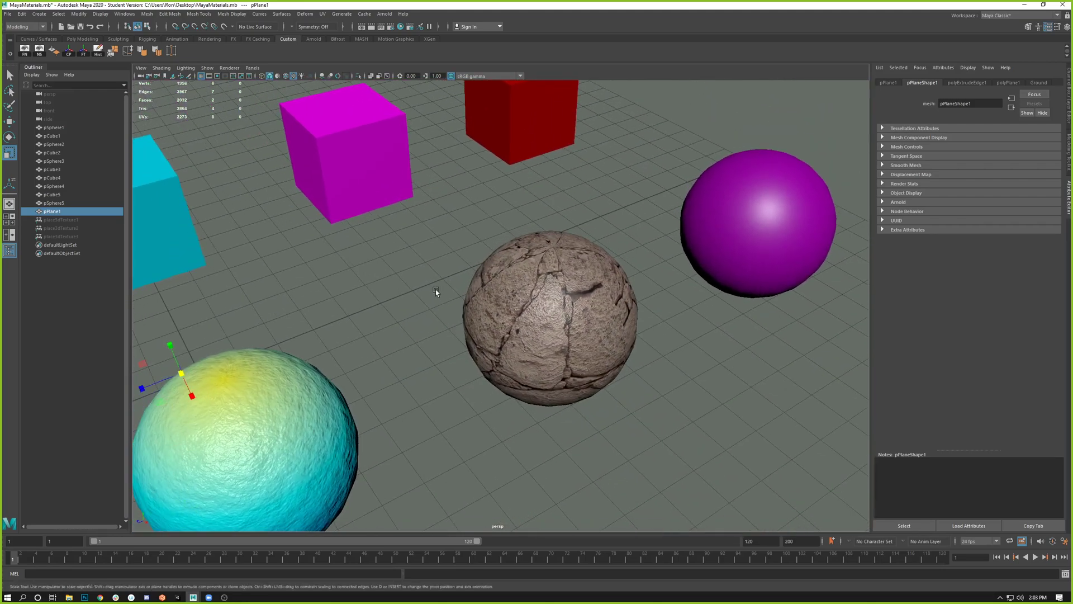
pyautogui.keyDown('alt'); pyautogui.moveTo(487, 336); pyautogui.dragTo(443, 319, button='right'); pyautogui.keyUp('alt')
pyautogui.keyDown('alt'); pyautogui.moveTo(443, 319); pyautogui.dragTo(490, 311); pyautogui.keyUp('alt')
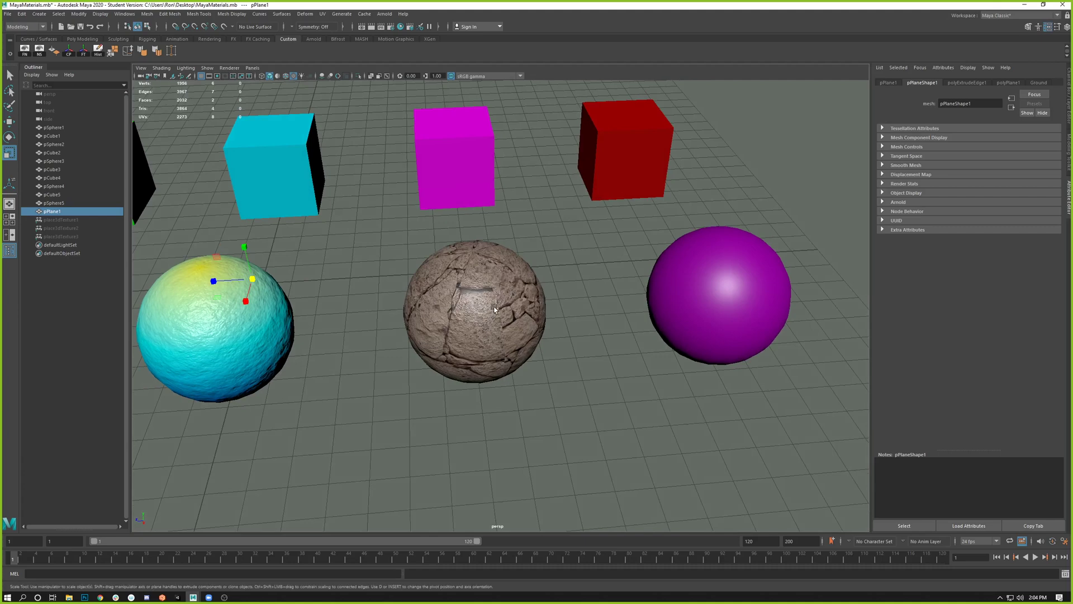
# Step: Assign a 2D Grid texture to the bump mapping of the purple sphere's Blinn material
pyautogui.keyDown('alt'); pyautogui.moveTo(495, 309); pyautogui.dragTo(523, 278, button='middle'); pyautogui.keyUp('alt')
pyautogui.keyDown('alt'); pyautogui.moveTo(523, 279); pyautogui.dragTo(481, 304, button='right'); pyautogui.keyUp('alt')
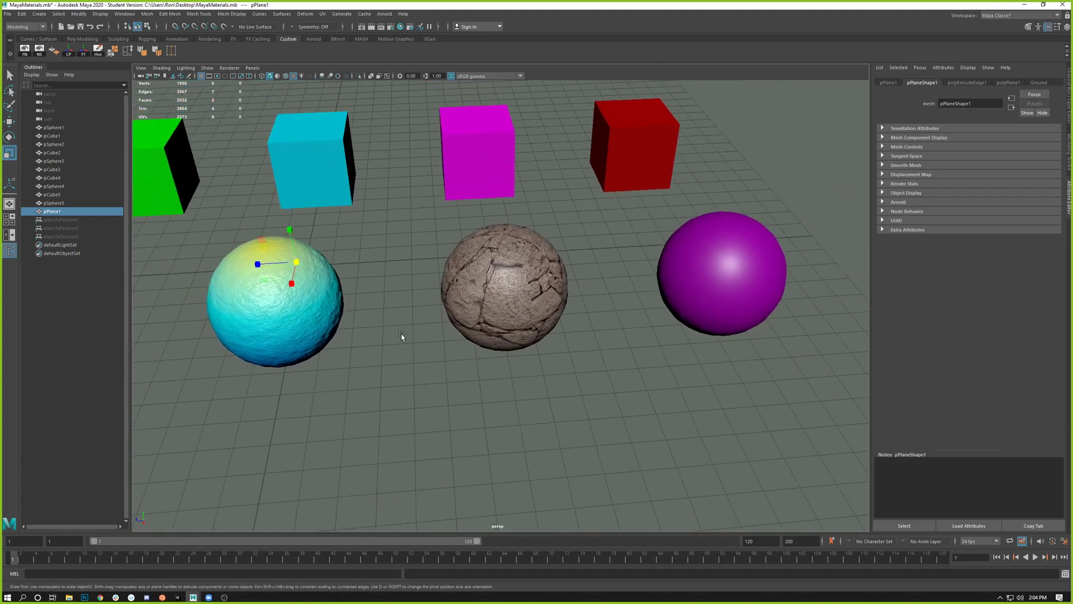
pyautogui.keyDown('alt'); pyautogui.moveTo(640, 305); pyautogui.dragTo(426, 328, button='middle'); pyautogui.keyUp('alt')
pyautogui.keyDown('alt'); pyautogui.moveTo(392, 317); pyautogui.dragTo(477, 338, button='right'); pyautogui.keyUp('alt')
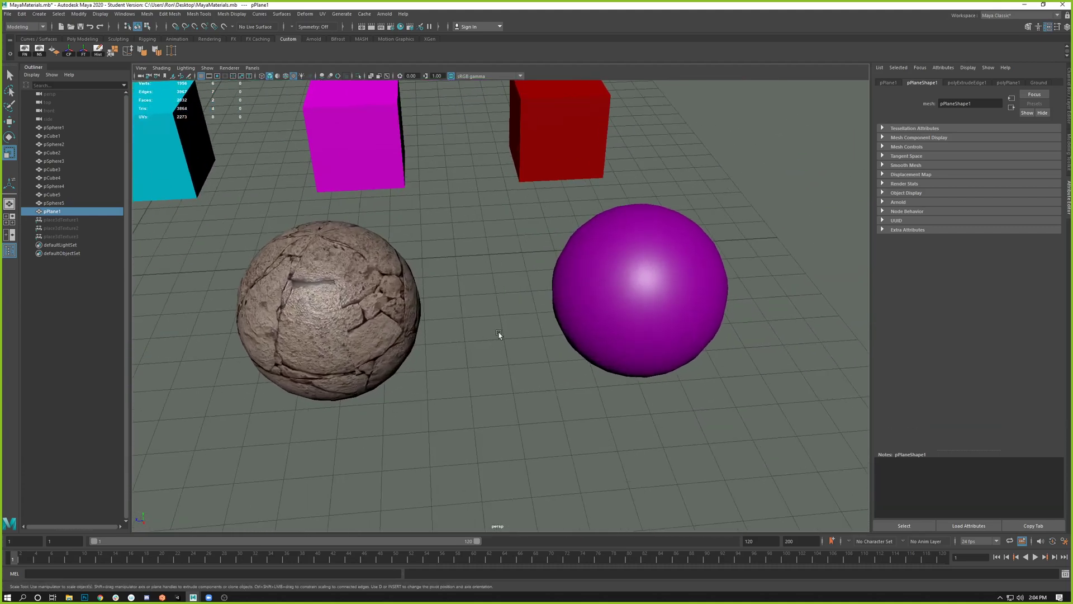
pyautogui.click(628, 310)
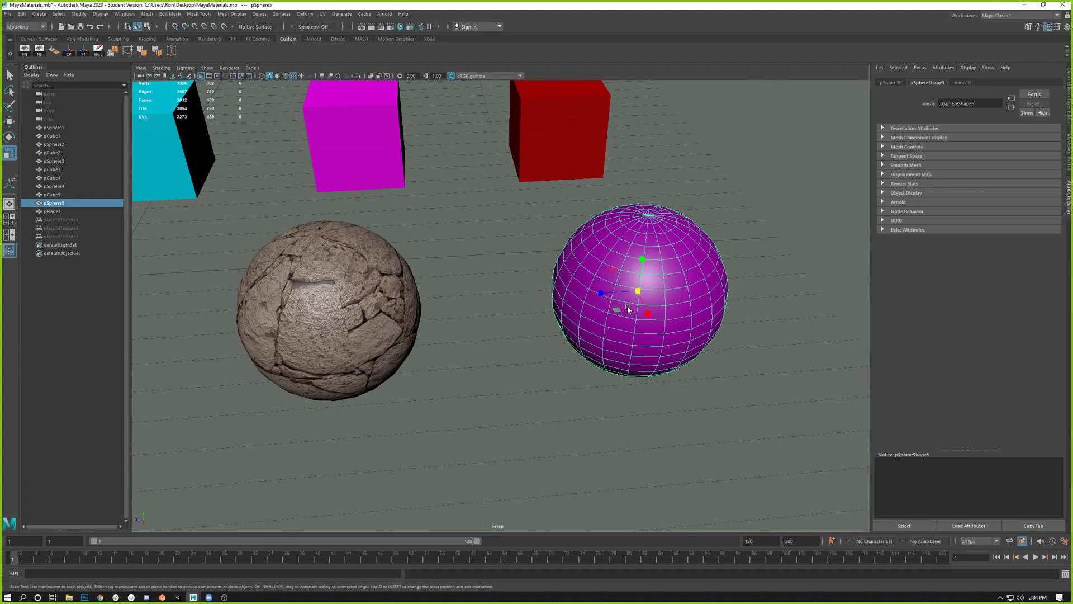
pyautogui.click(957, 83)
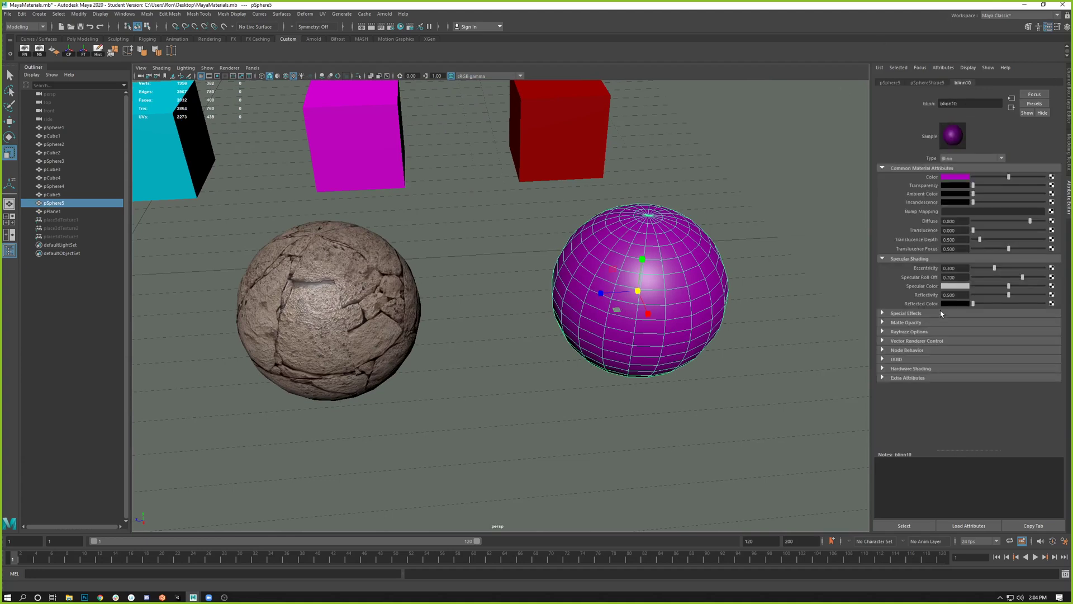
pyautogui.click(1051, 213)
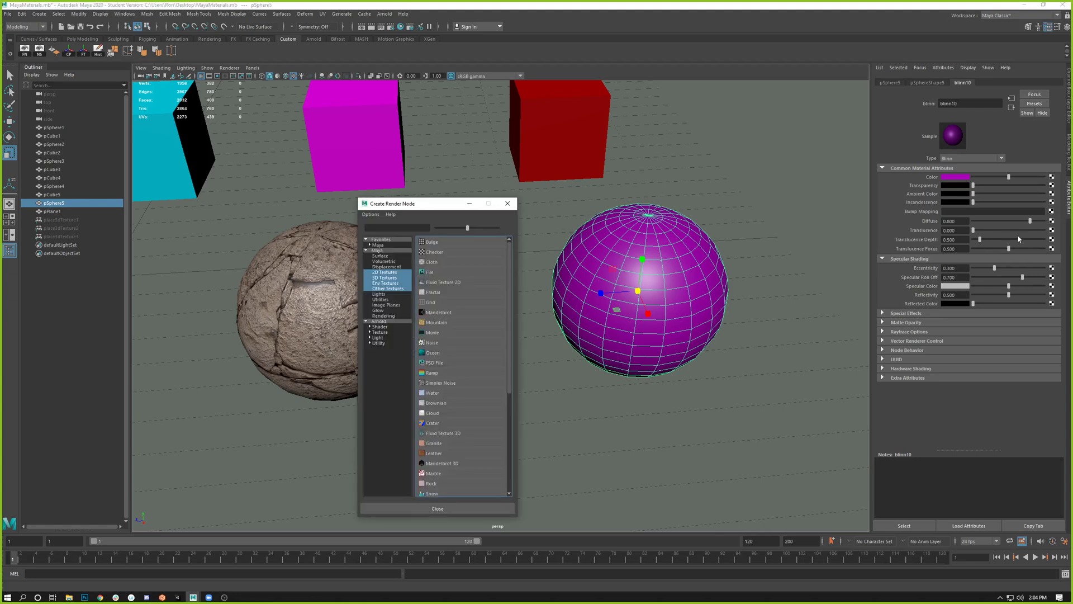
pyautogui.click(430, 303)
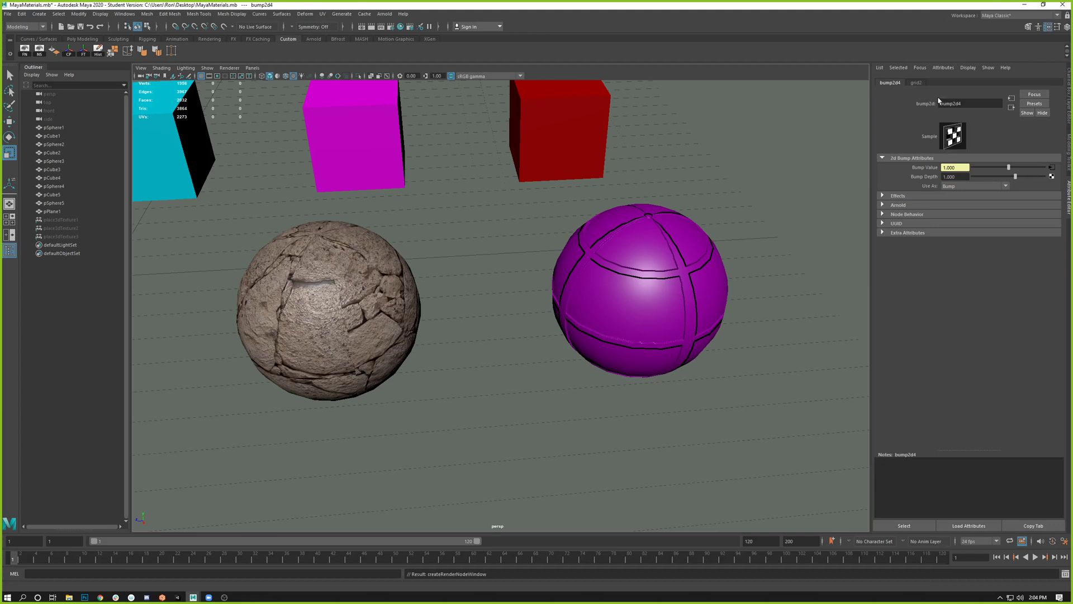
# Step: Set the U noise of the purple sphere's grid texture placement to 0.1
pyautogui.click(1050, 167)
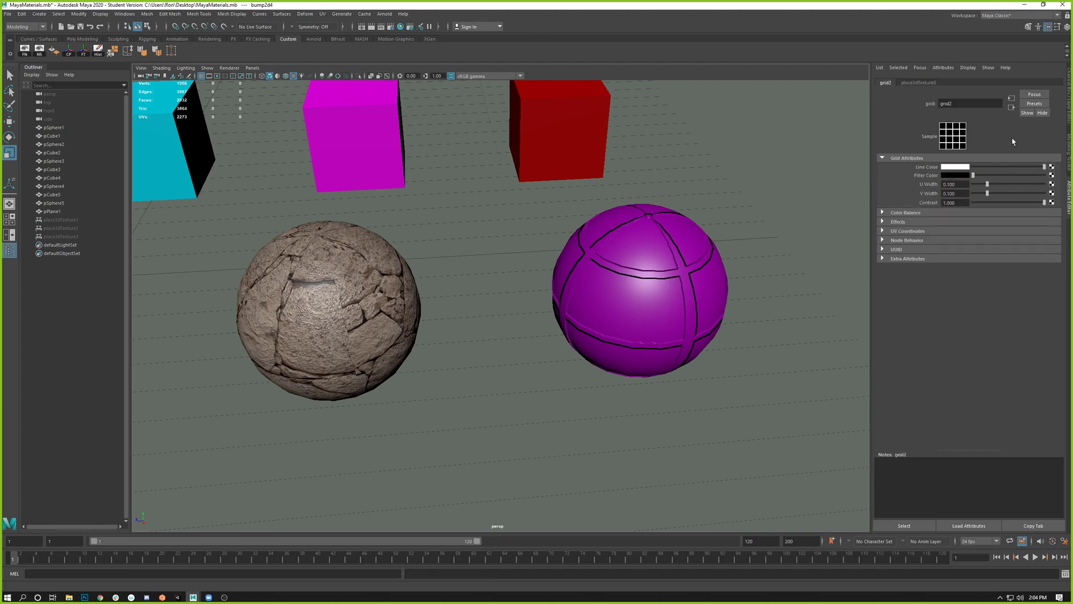
pyautogui.click(920, 84)
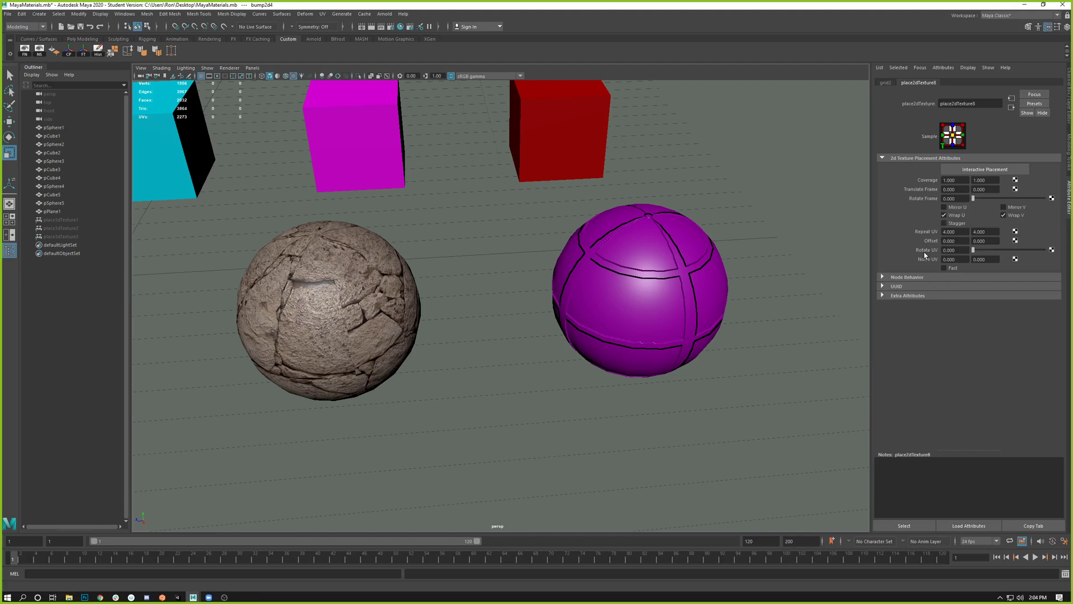
pyautogui.click(957, 259)
pyautogui.write('.1')
pyautogui.press('Return')
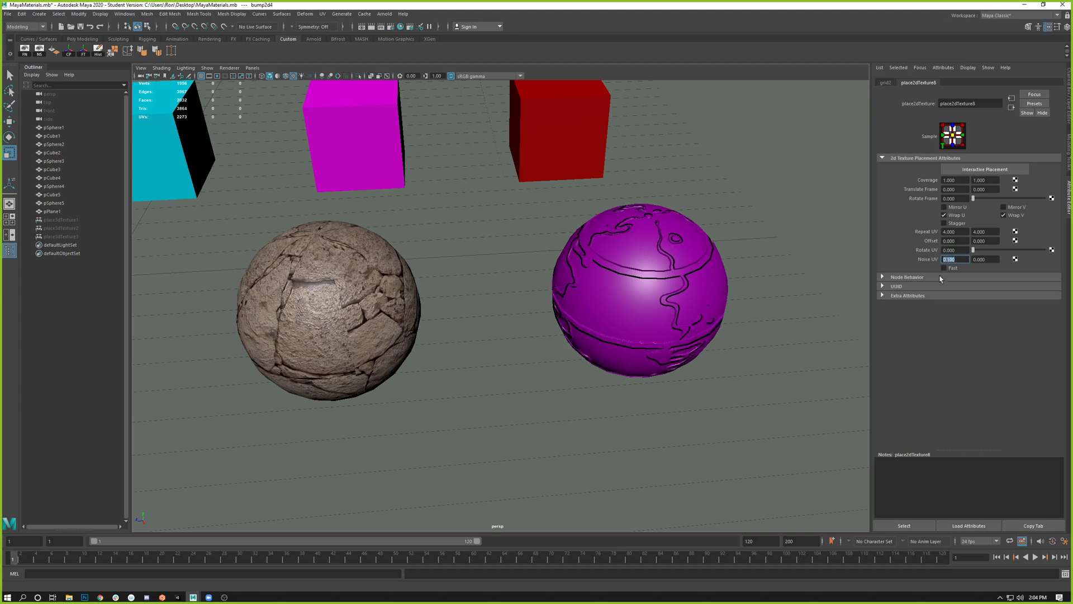
# Step: Set the V noise of the purple sphere's grid texture placement to 0.5
pyautogui.press('Tab')
pyautogui.write('.5')
pyautogui.press('Return')
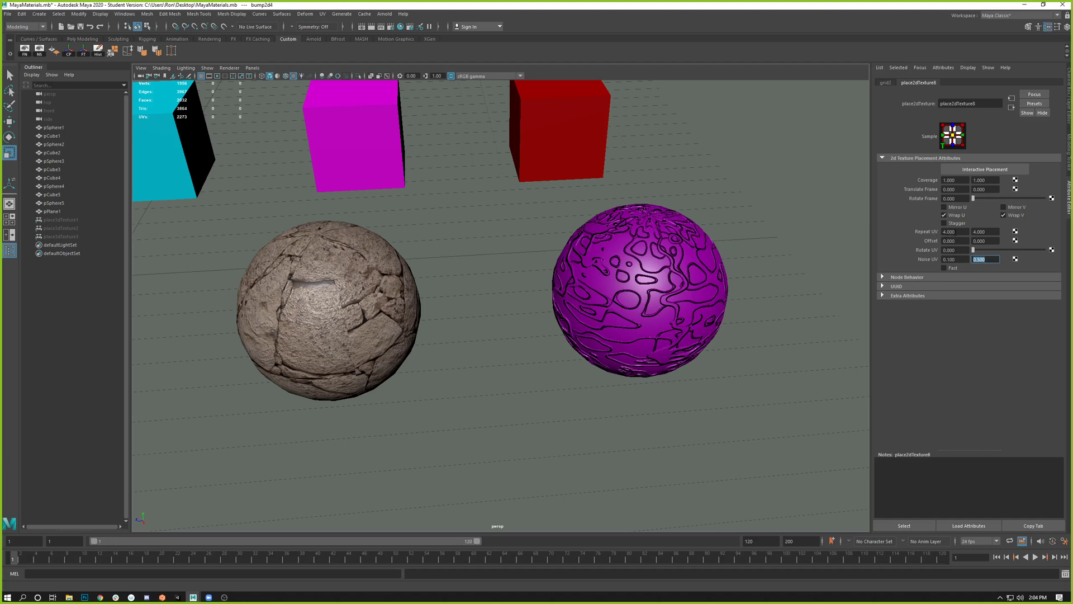
# Step: Set the Repeat UV of the purple sphere's grid texture placement to 8 in both U and V
pyautogui.moveTo(956, 231); pyautogui.dragTo(886, 236)
pyautogui.write('8')
pyautogui.press('Return')
pyautogui.moveTo(998, 231); pyautogui.dragTo(945, 235)
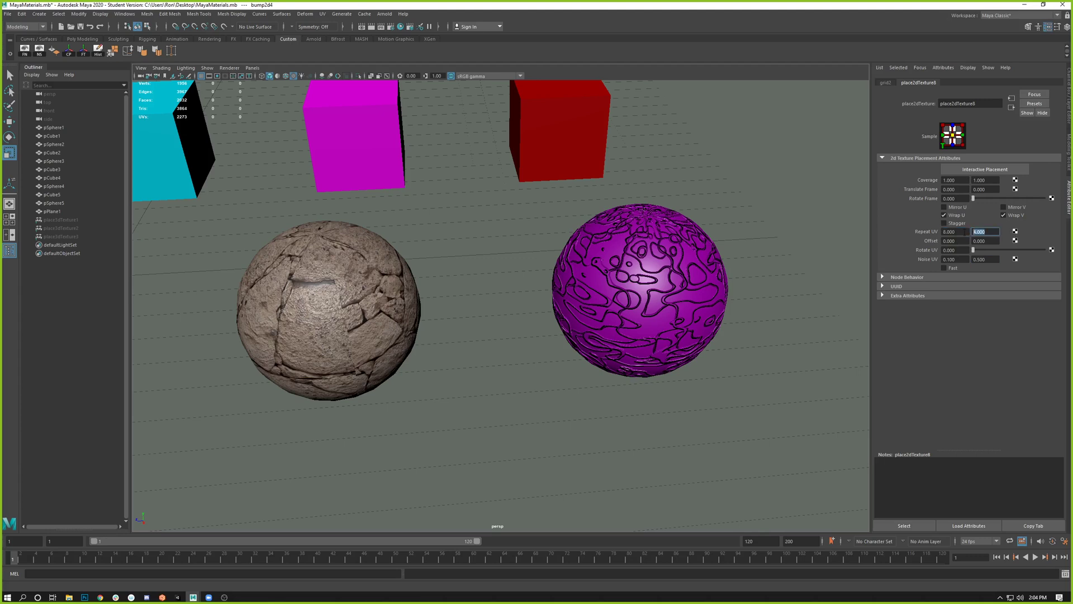
pyautogui.write('8')
pyautogui.press('Return')
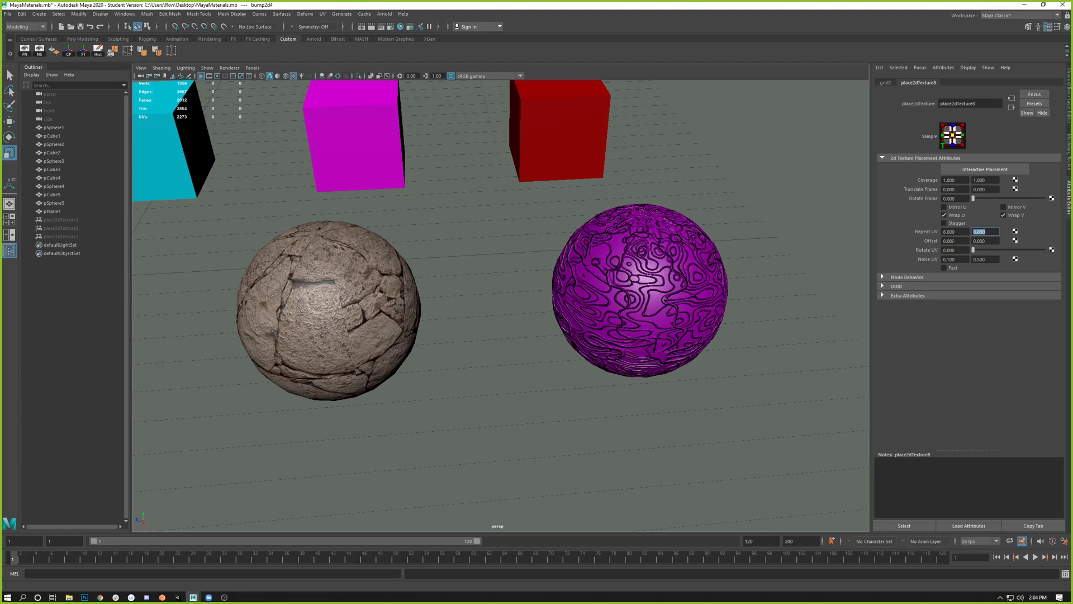
# Step: Try a bump depth of 0.1 on the purple sphere's grid bump node, set it to -0.2, and deselect the sphere
pyautogui.click(652, 275)
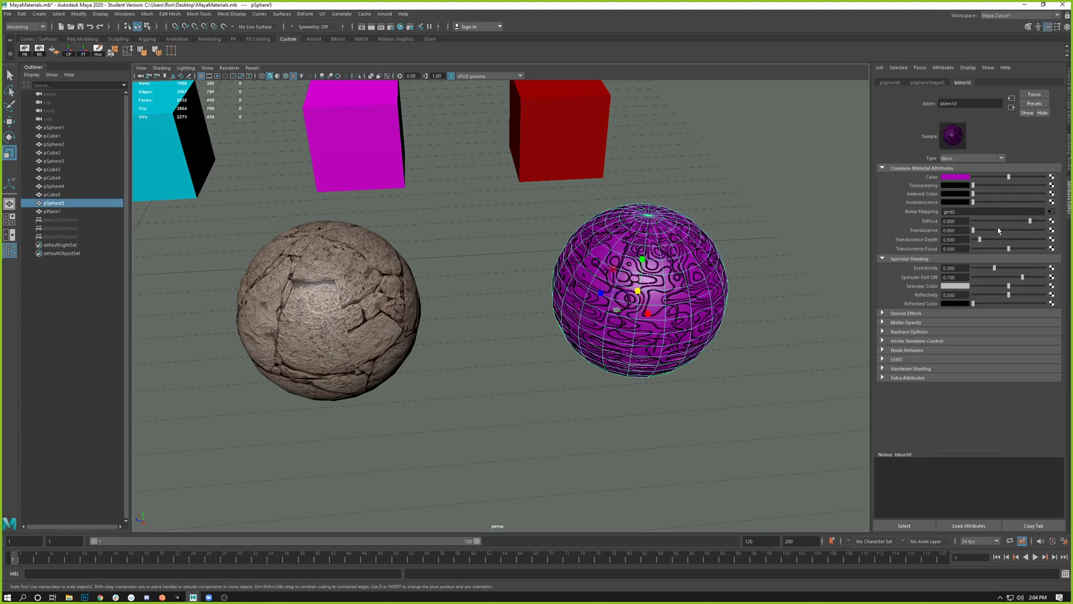
pyautogui.click(1048, 211)
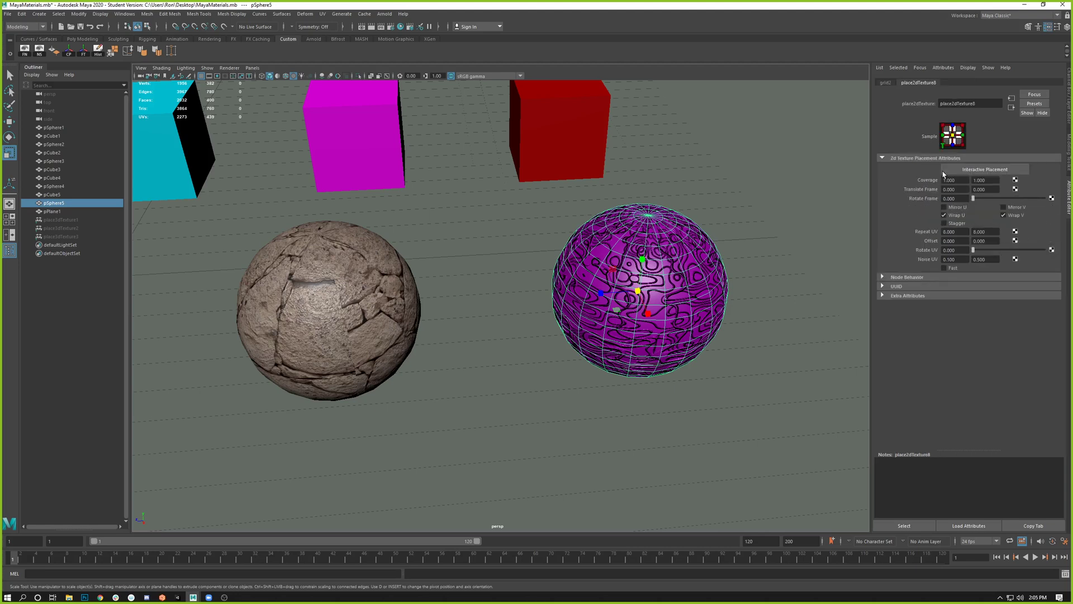
pyautogui.click(1011, 107)
pyautogui.click(1011, 108)
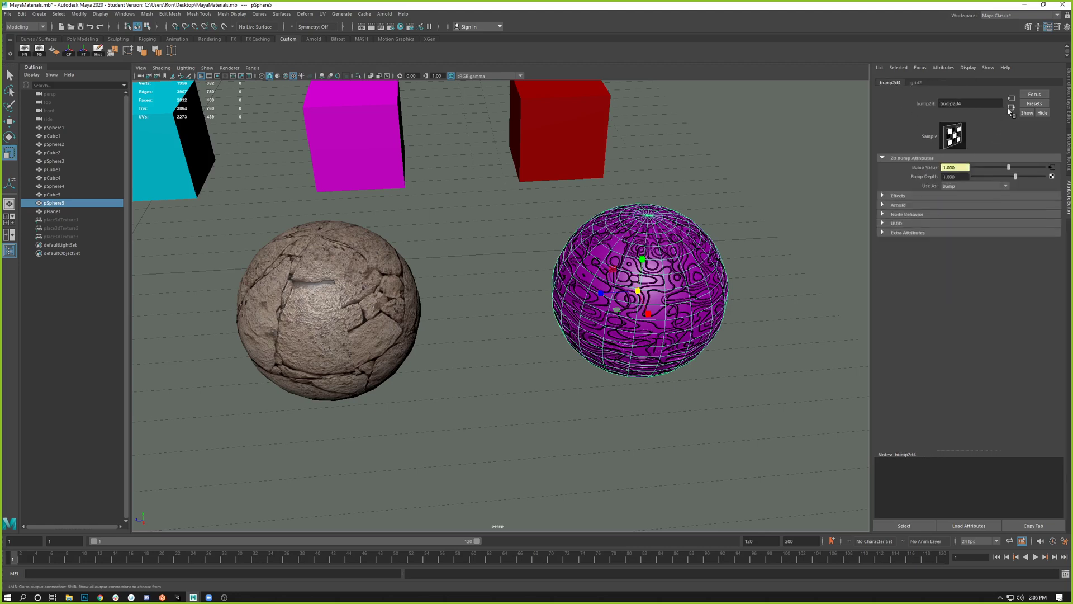
pyautogui.moveTo(962, 178); pyautogui.dragTo(889, 172)
pyautogui.write('.1')
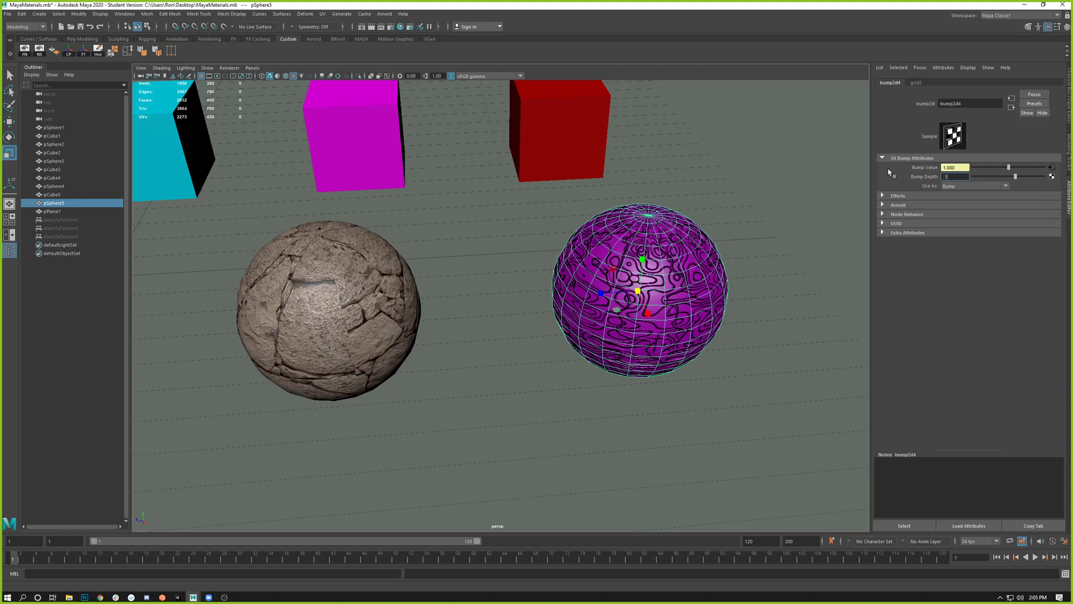
pyautogui.press('Return')
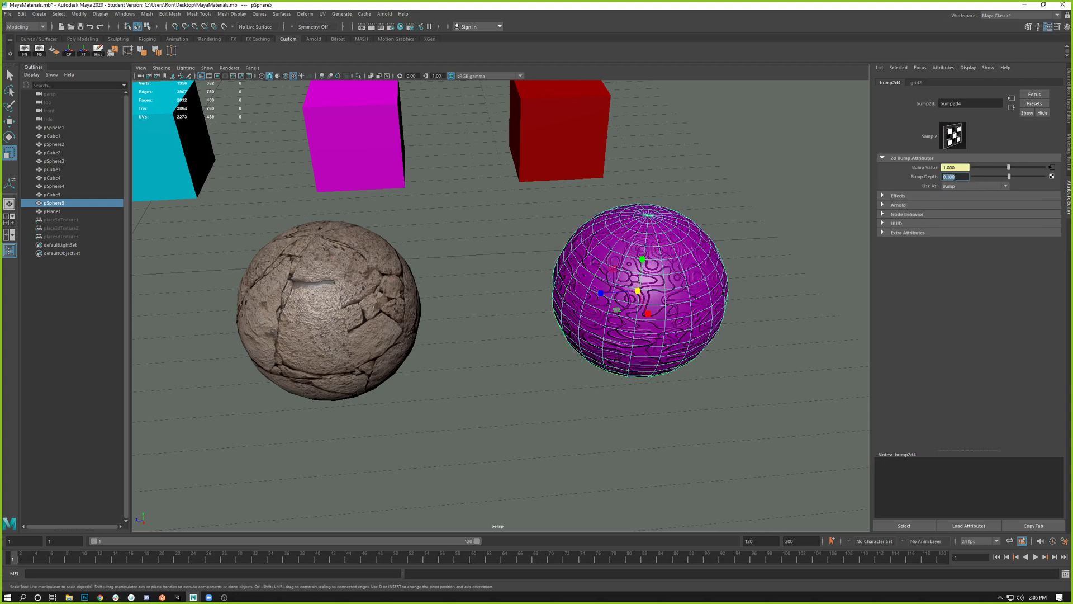
pyautogui.write('-0.2')
pyautogui.press('Return')
pyautogui.keyDown('alt'); pyautogui.moveTo(652, 293); pyautogui.dragTo(716, 346, button='right'); pyautogui.keyUp('alt')
pyautogui.keyDown('alt'); pyautogui.moveTo(716, 346); pyautogui.dragTo(578, 319, button='middle'); pyautogui.keyUp('alt')
pyautogui.click(769, 161)
pyautogui.keyDown('alt'); pyautogui.moveTo(696, 239); pyautogui.dragTo(712, 305, button='right'); pyautogui.keyUp('alt')
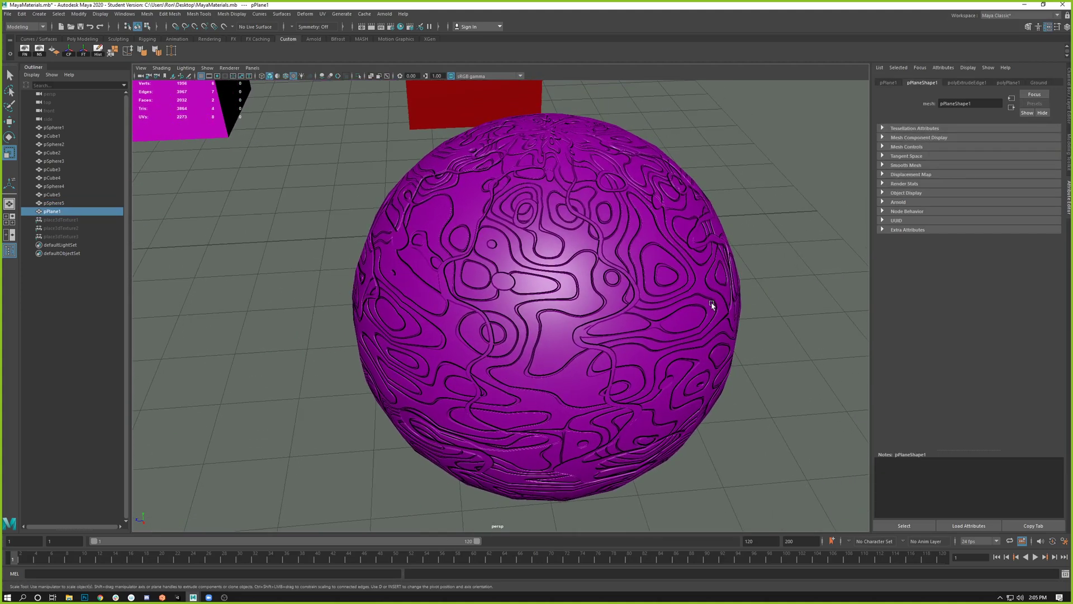
# Step: Set the Rotate UV of the purple sphere's grid bump texture placement to 150
pyautogui.click(711, 305)
pyautogui.click(963, 82)
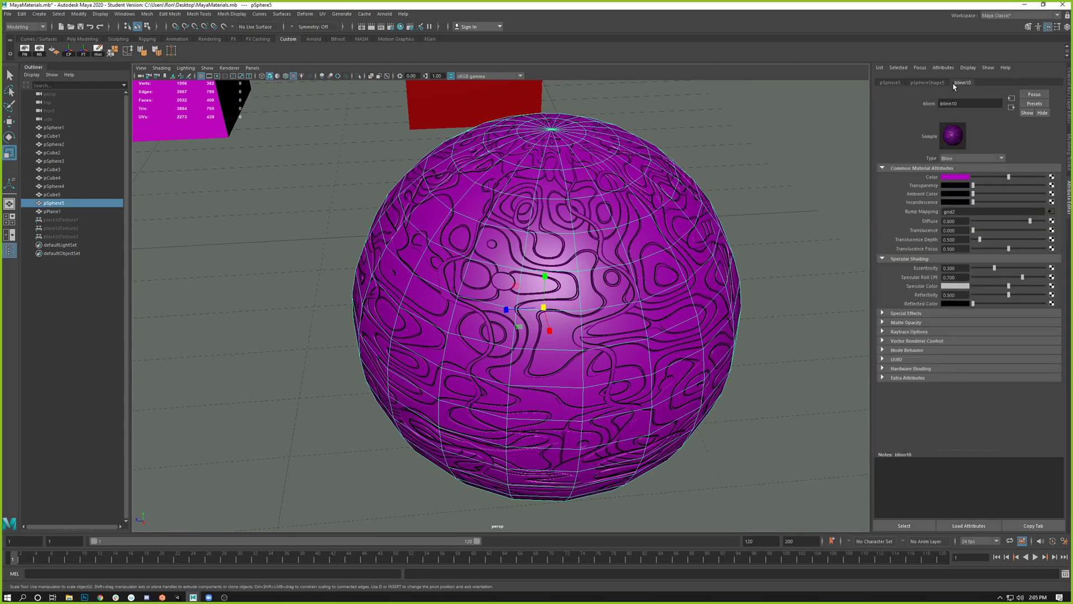
pyautogui.click(1051, 213)
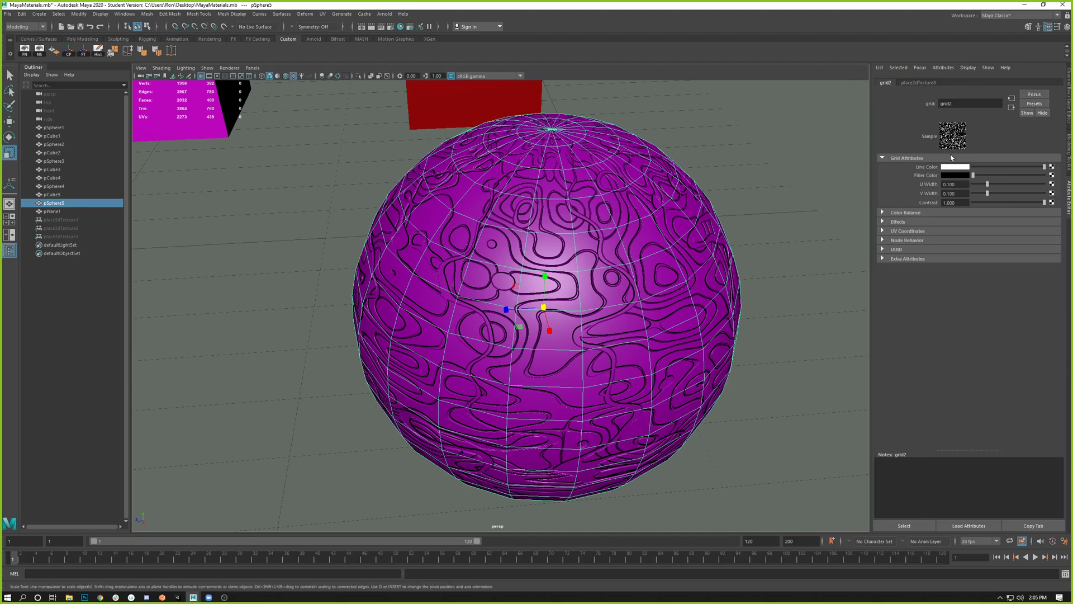
pyautogui.click(920, 83)
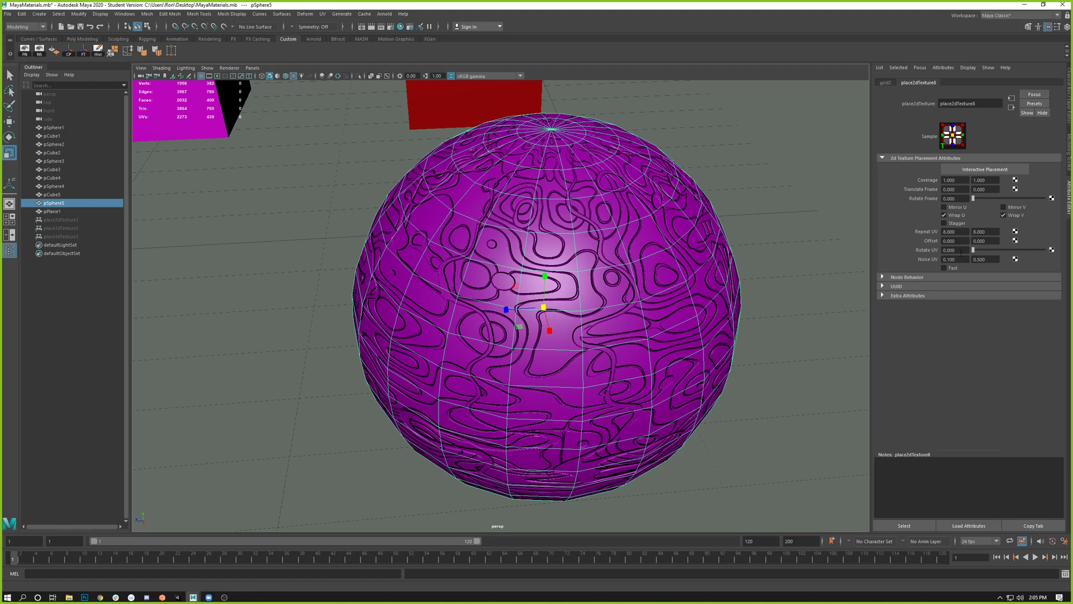
pyautogui.moveTo(973, 251); pyautogui.dragTo(1002, 259)
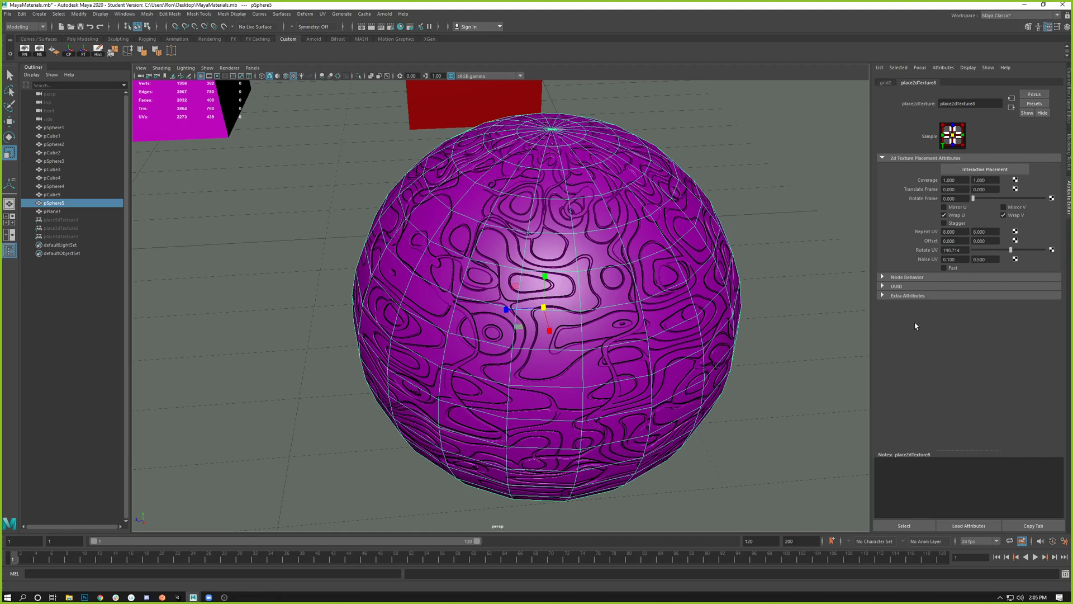
pyautogui.moveTo(1013, 251); pyautogui.dragTo(1003, 252)
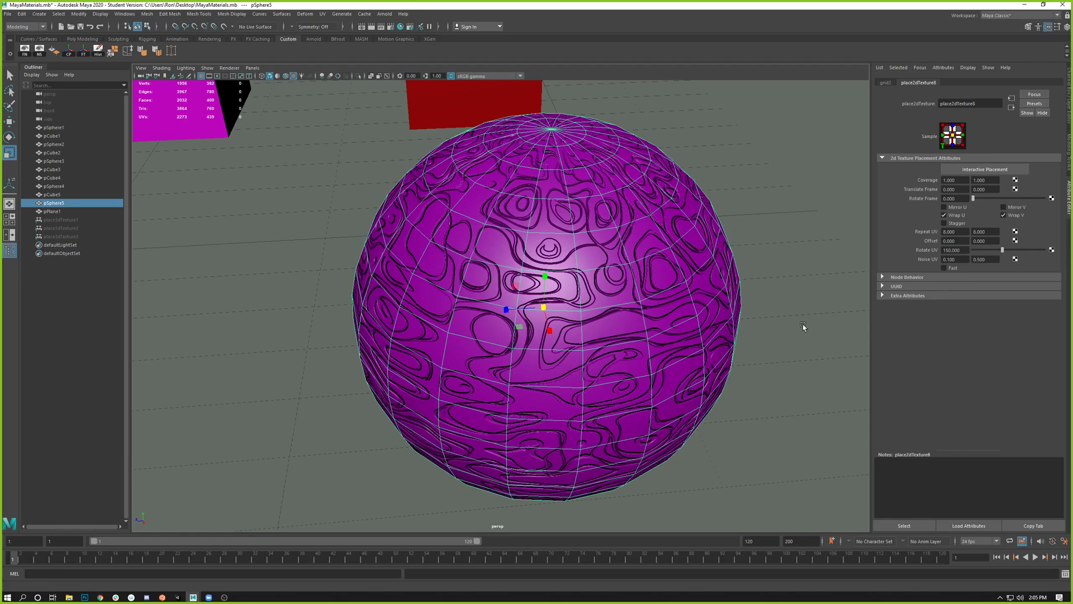
# Step: Examine the rows of textured spheres and coloured cubes together from farther away and from different angles
pyautogui.keyDown('alt'); pyautogui.moveTo(631, 363); pyautogui.dragTo(629, 381); pyautogui.keyUp('alt')
pyautogui.keyDown('alt'); pyautogui.moveTo(629, 380); pyautogui.dragTo(498, 361, button='right'); pyautogui.keyUp('alt')
pyautogui.keyDown('alt'); pyautogui.moveTo(498, 361); pyautogui.dragTo(601, 337, button='middle'); pyautogui.keyUp('alt')
pyautogui.keyDown('alt'); pyautogui.moveTo(601, 337); pyautogui.dragTo(470, 319, button='right'); pyautogui.keyUp('alt')
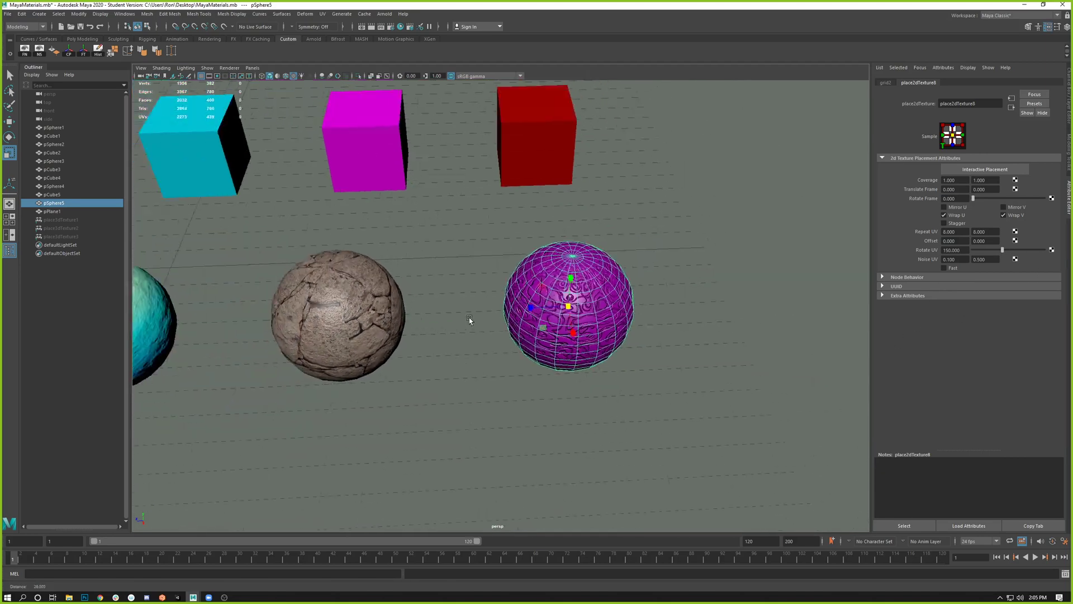
pyautogui.keyDown('alt'); pyautogui.moveTo(470, 318); pyautogui.dragTo(558, 347, button='middle'); pyautogui.keyUp('alt')
pyautogui.keyDown('alt'); pyautogui.moveTo(558, 347); pyautogui.dragTo(505, 360, button='right'); pyautogui.keyUp('alt')
pyautogui.keyDown('alt'); pyautogui.moveTo(505, 360); pyautogui.dragTo(596, 344, button='middle'); pyautogui.keyUp('alt')
pyautogui.keyDown('alt'); pyautogui.moveTo(596, 343); pyautogui.dragTo(582, 347); pyautogui.keyUp('alt')
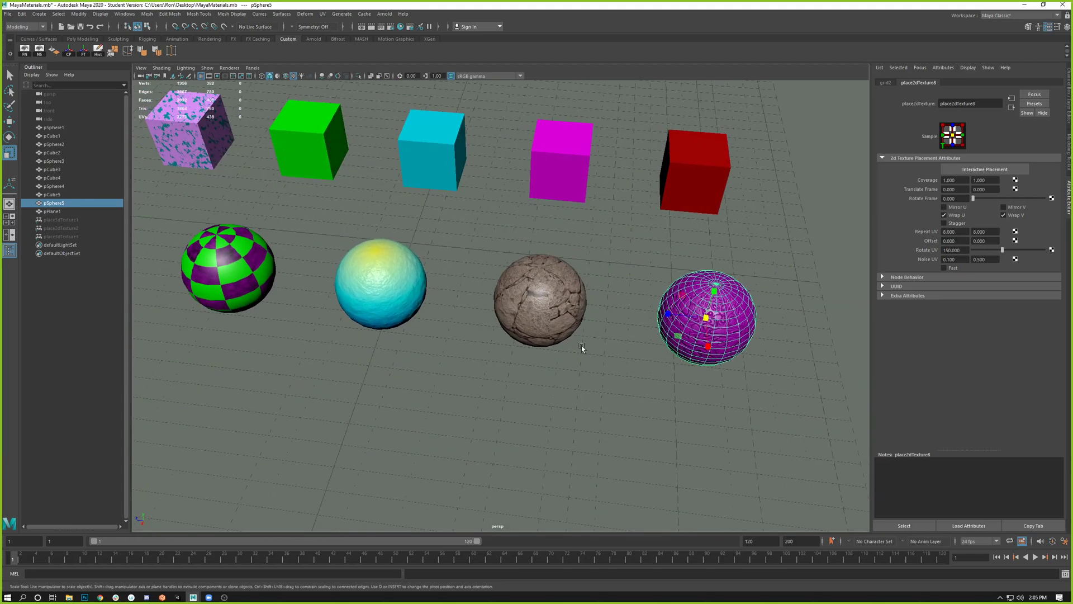
pyautogui.keyDown('alt'); pyautogui.moveTo(641, 403); pyautogui.dragTo(615, 410); pyautogui.keyUp('alt')
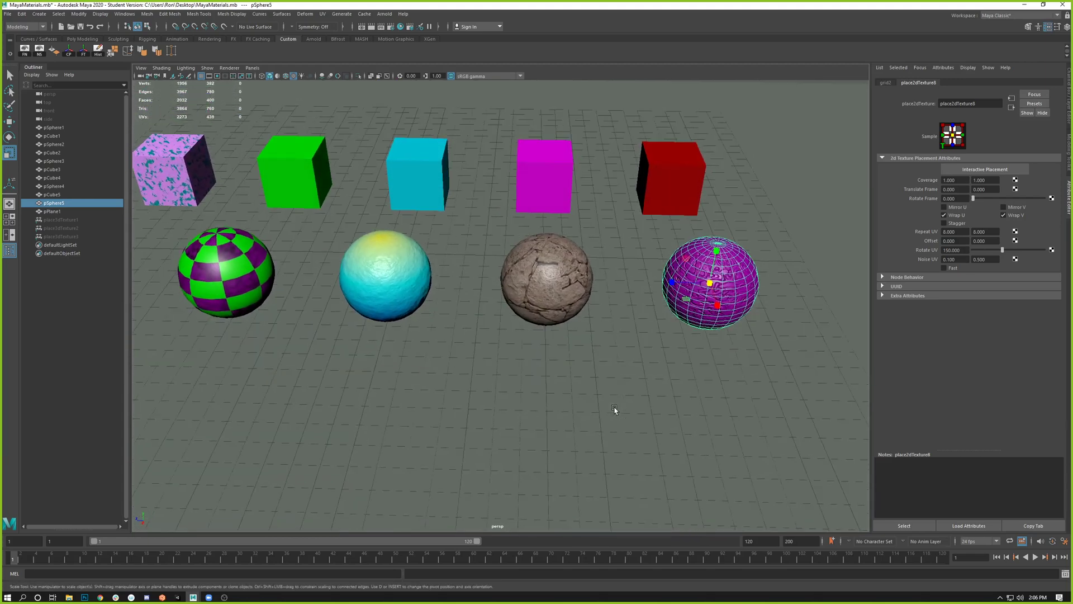
pyautogui.keyDown('alt'); pyautogui.moveTo(615, 409); pyautogui.dragTo(679, 427, button='middle'); pyautogui.keyUp('alt')
pyautogui.keyDown('alt'); pyautogui.moveTo(678, 426); pyautogui.dragTo(606, 398, button='right'); pyautogui.keyUp('alt')
pyautogui.keyDown('alt'); pyautogui.moveTo(606, 397); pyautogui.dragTo(598, 403); pyautogui.keyUp('alt')
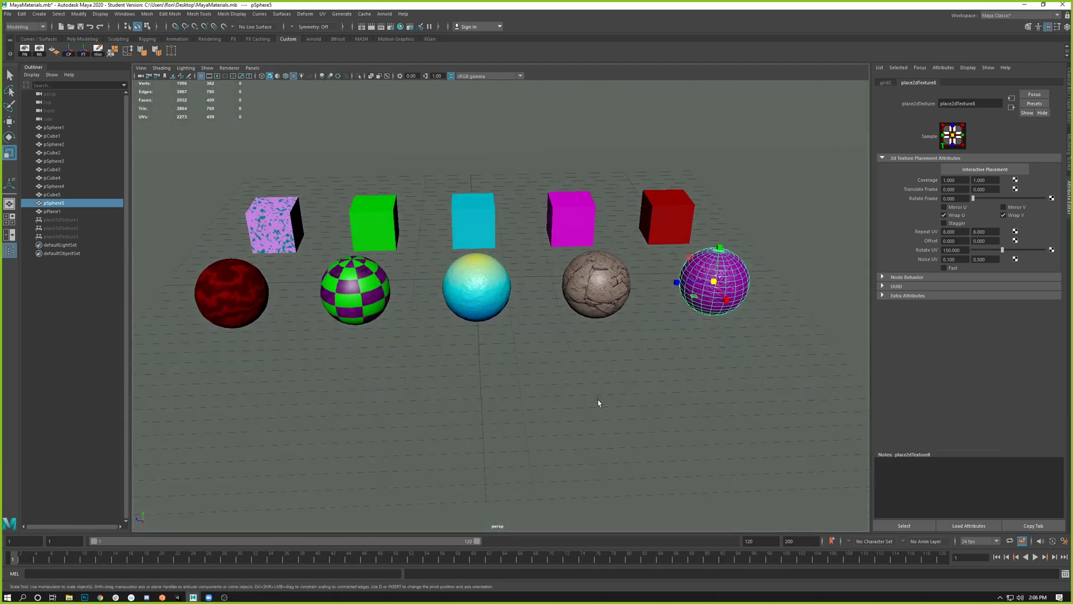